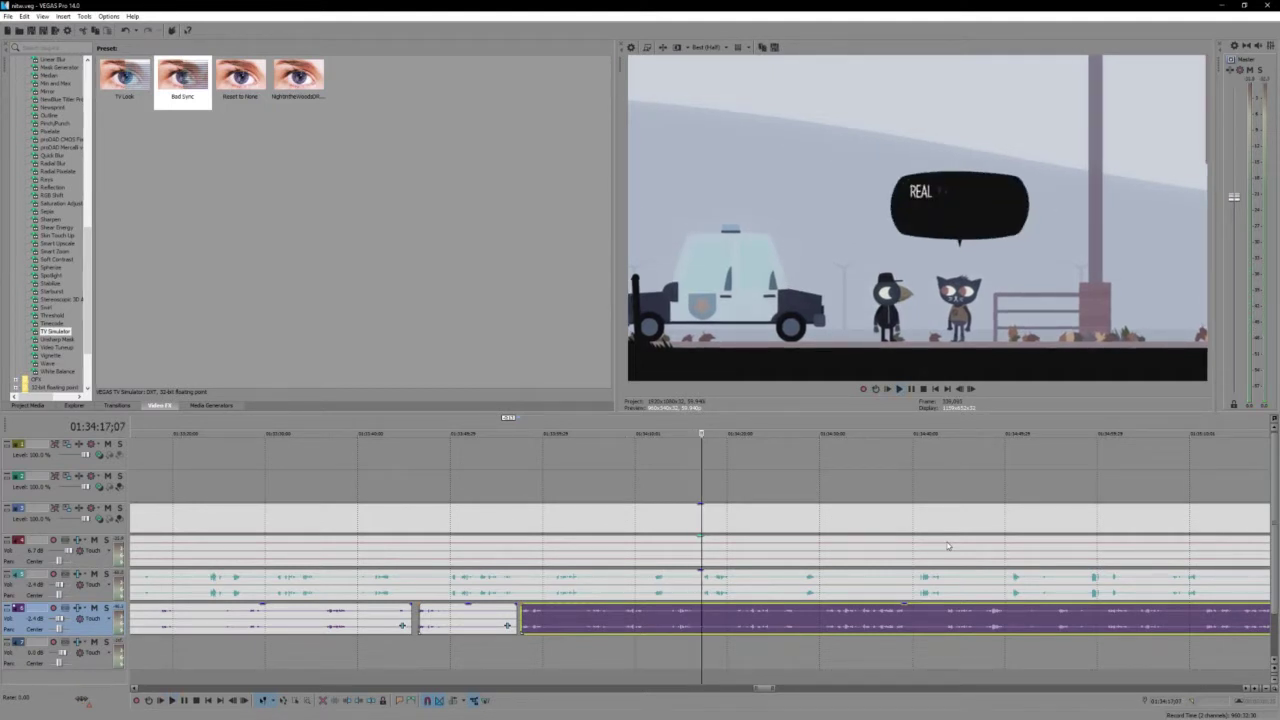
Play back the police-car dialogue from about 01:34:17 and look for the section to tighten around the "Black metal" line
{"action": "key", "text": "space"}
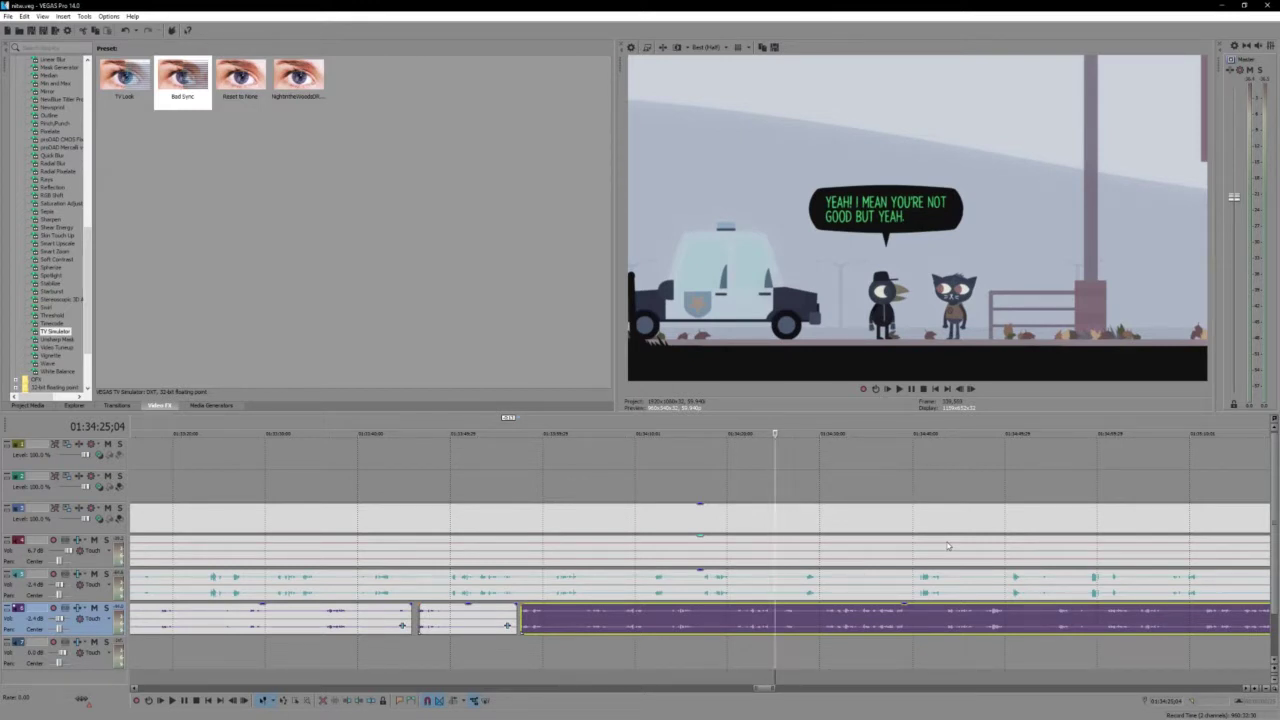
{"action": "key", "text": "space"}
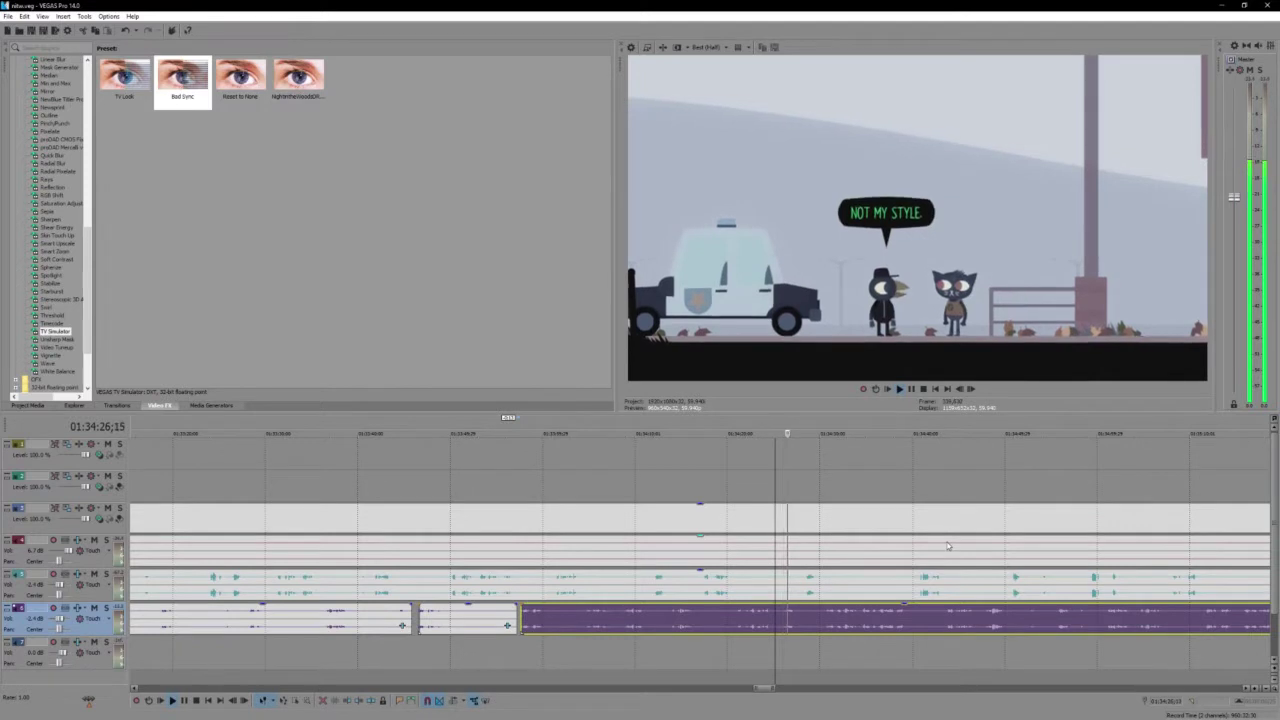
{"action": "scroll", "coordinate": [946, 542], "scroll_direction": "down", "scroll_amount": 3}
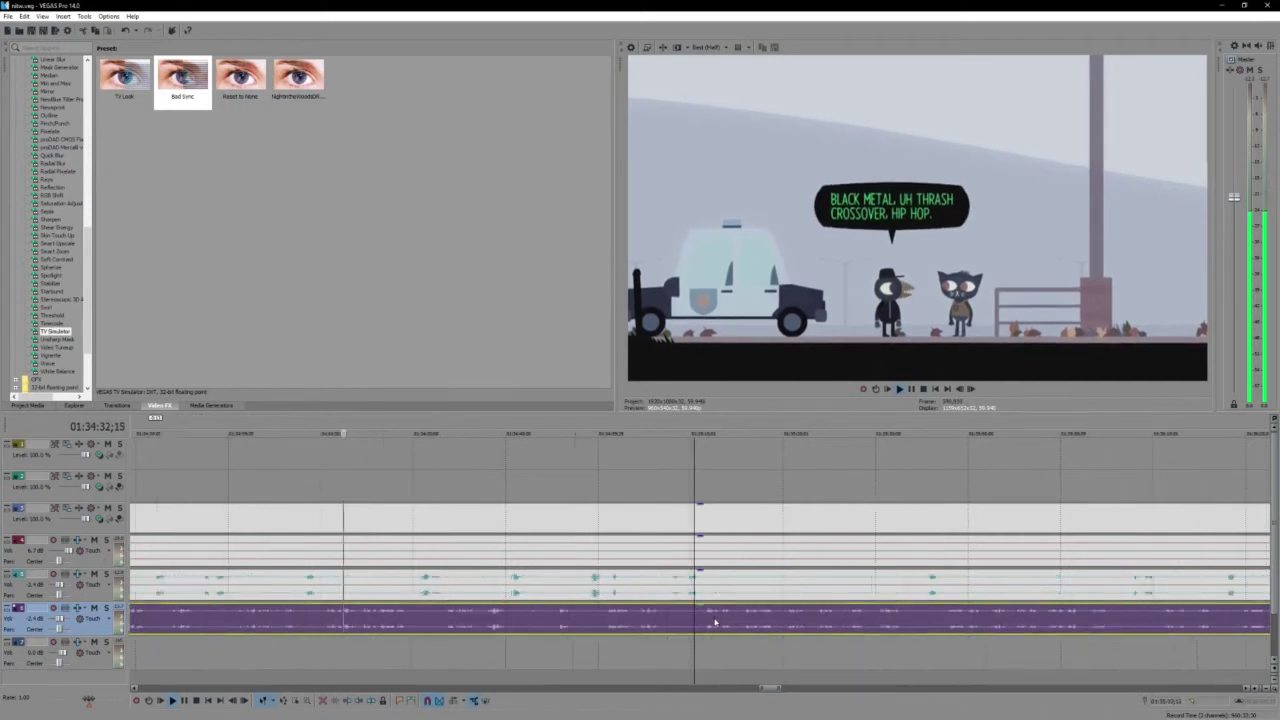
{"action": "scroll", "coordinate": [396, 598], "scroll_direction": "up", "scroll_amount": 2}
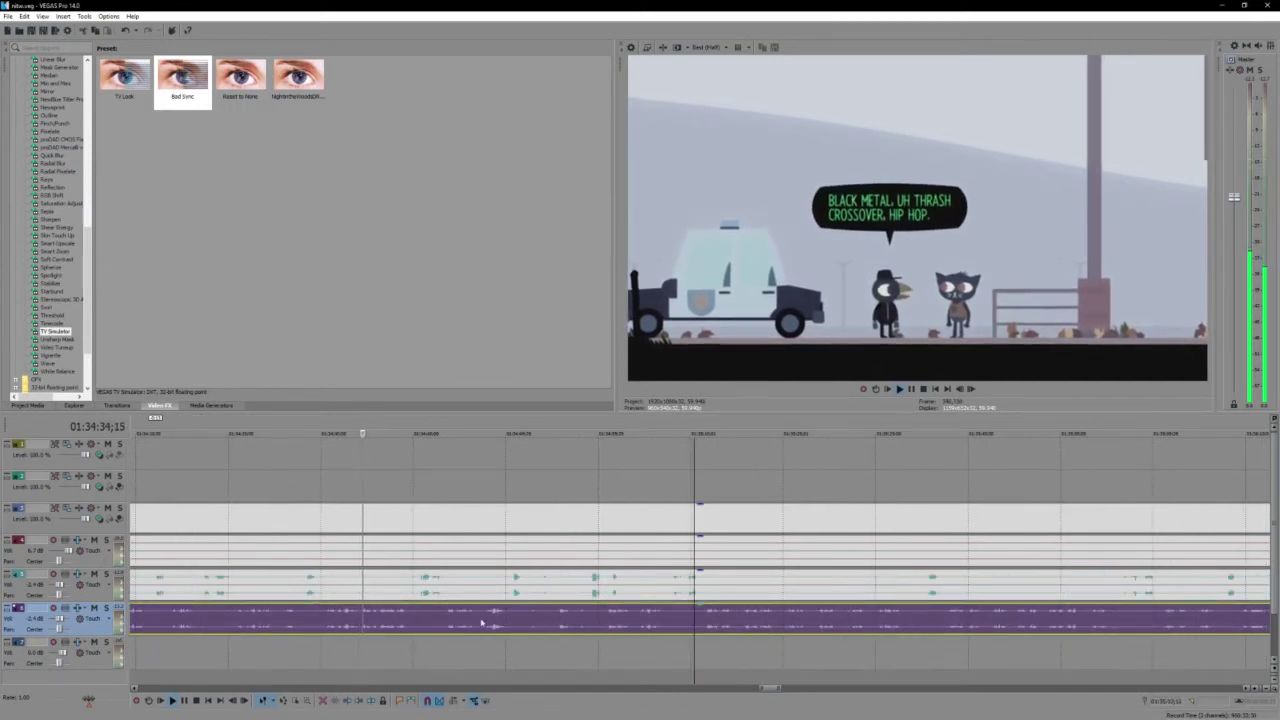
{"action": "key", "text": "Return"}
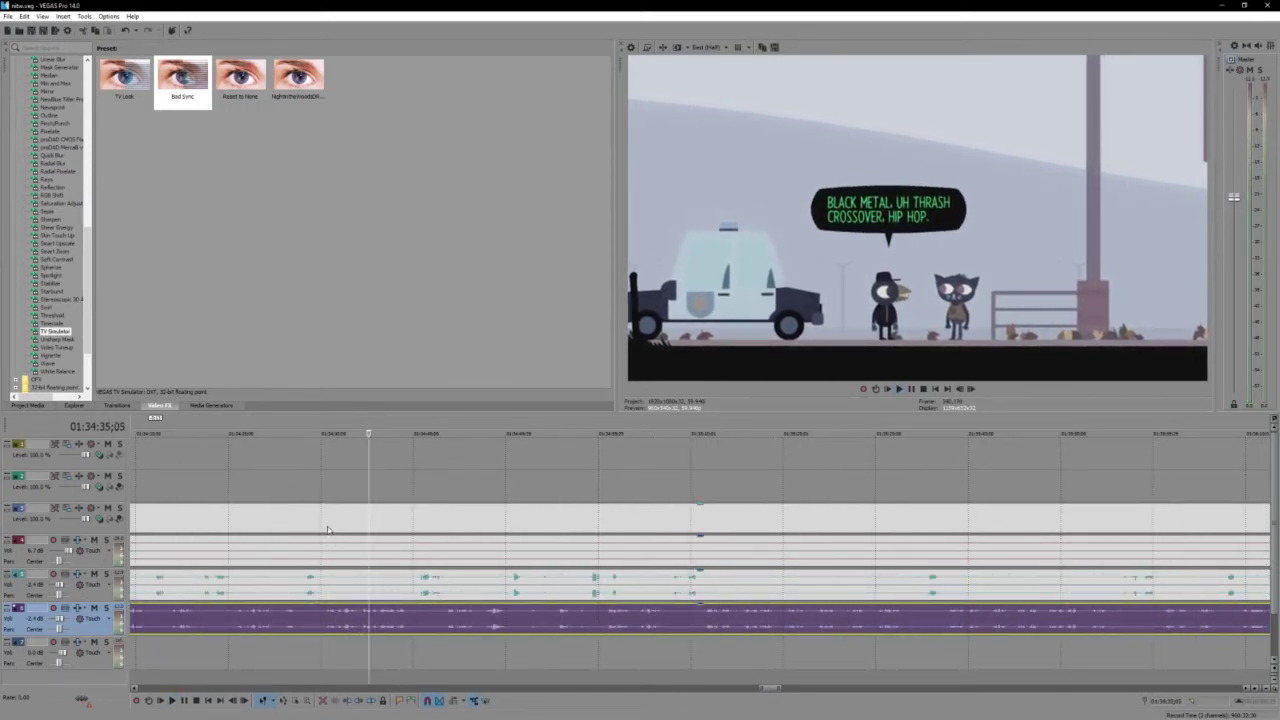
Split the purple voice clip at 01:34:30;15 and trim about 4 seconds off the start of its later part
{"action": "left_click", "coordinate": [332, 519]}
{"action": "key", "text": "ctrl+a"}
{"action": "scroll", "coordinate": [733, 588], "scroll_direction": "up", "scroll_amount": 2}
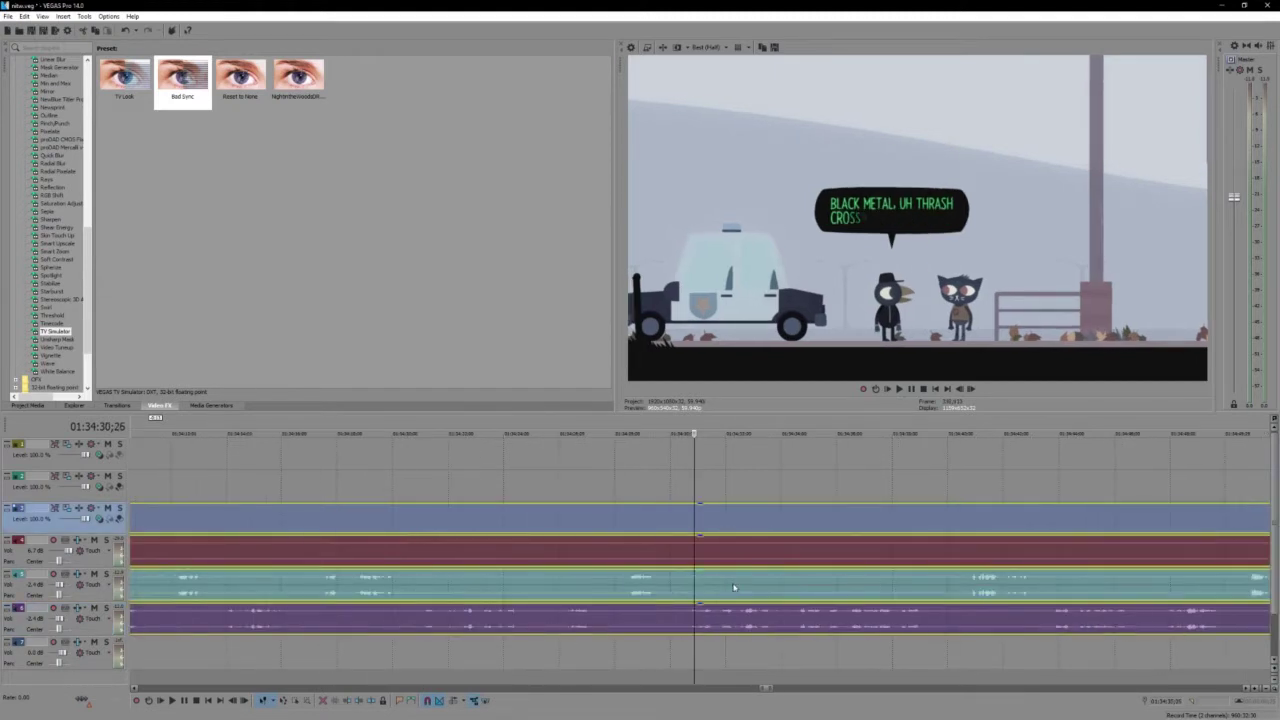
{"action": "left_click", "coordinate": [670, 545]}
{"action": "key", "text": "space"}
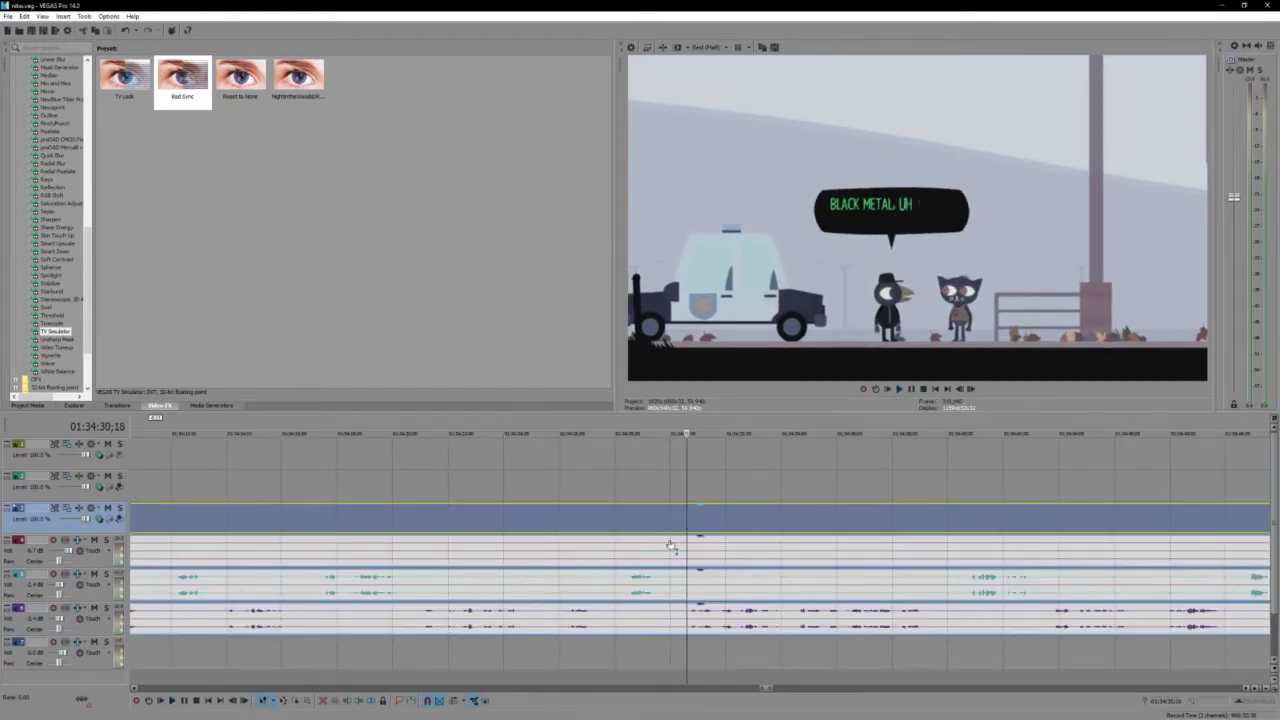
{"action": "left_click", "coordinate": [685, 626]}
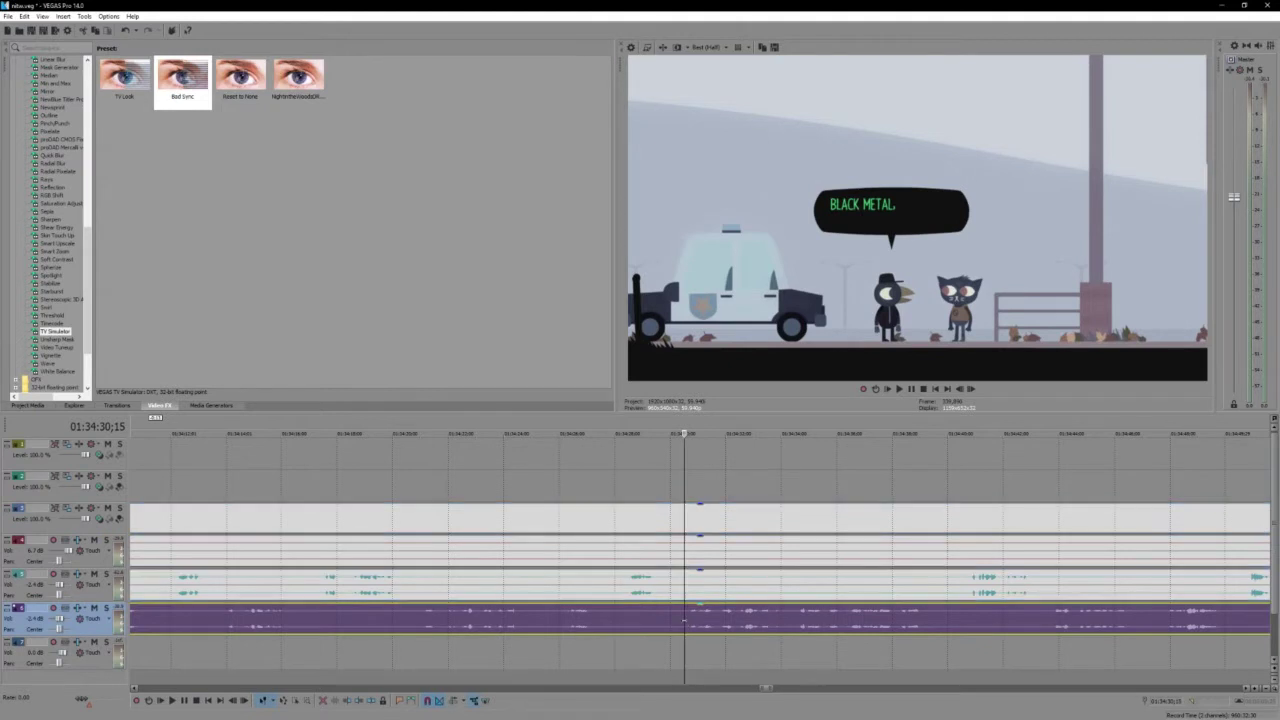
{"action": "key", "text": "s"}
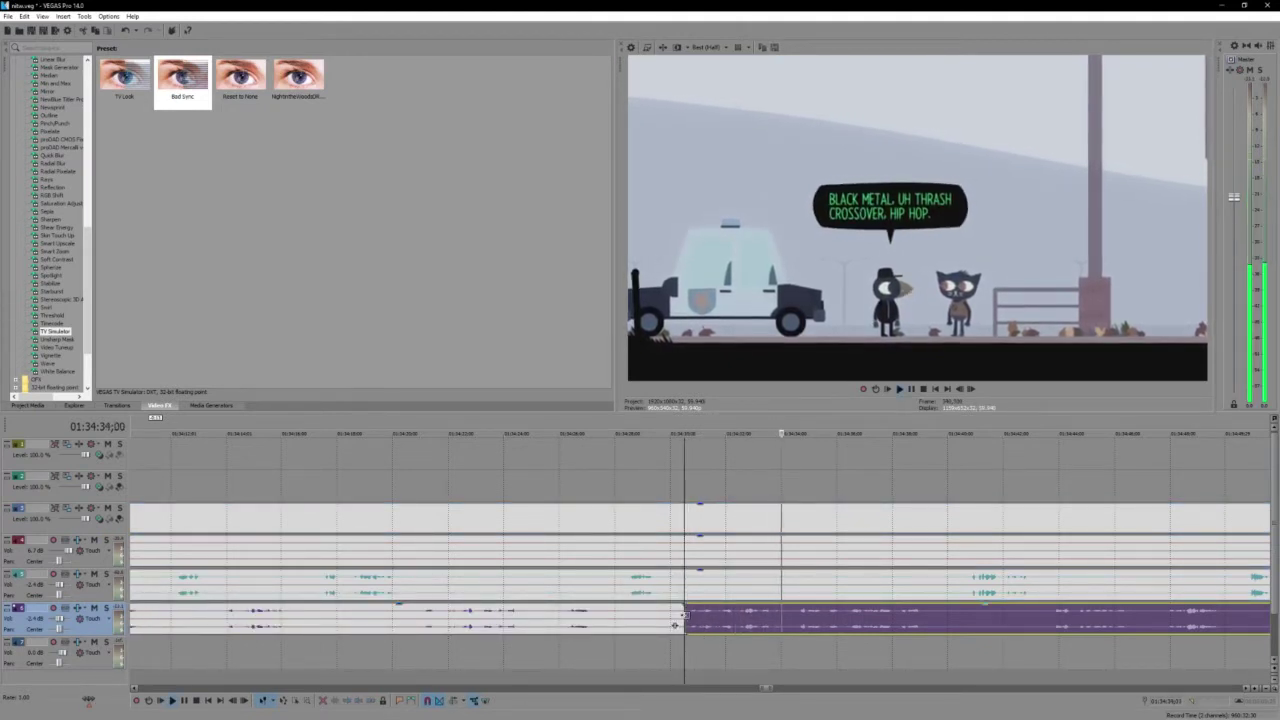
{"action": "left_click_drag", "start_coordinate": [685, 615], "coordinate": [793, 627]}
{"action": "left_click", "coordinate": [799, 626]}
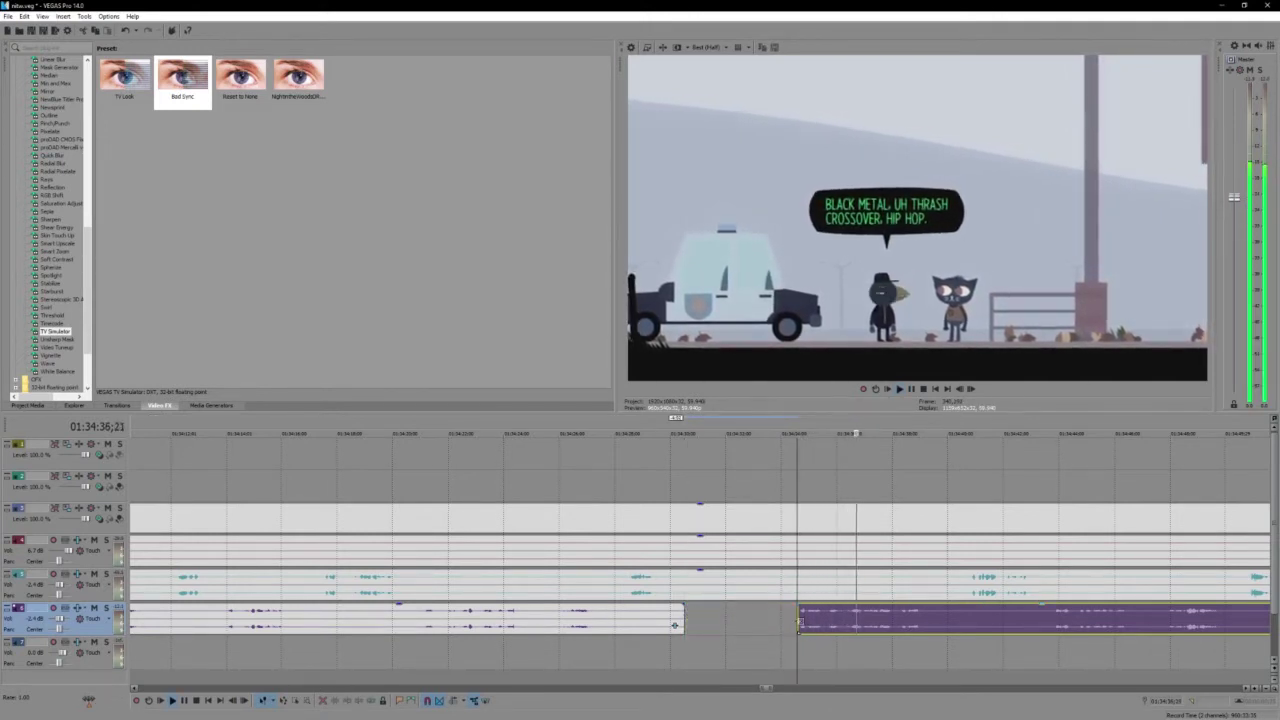
Split the trimmed voice clip at 01:34:39;01 and move the short spoken piece back against the preceding voice clip at 01:34:30;15
{"action": "left_click", "coordinate": [880, 615]}
{"action": "key", "text": "space"}
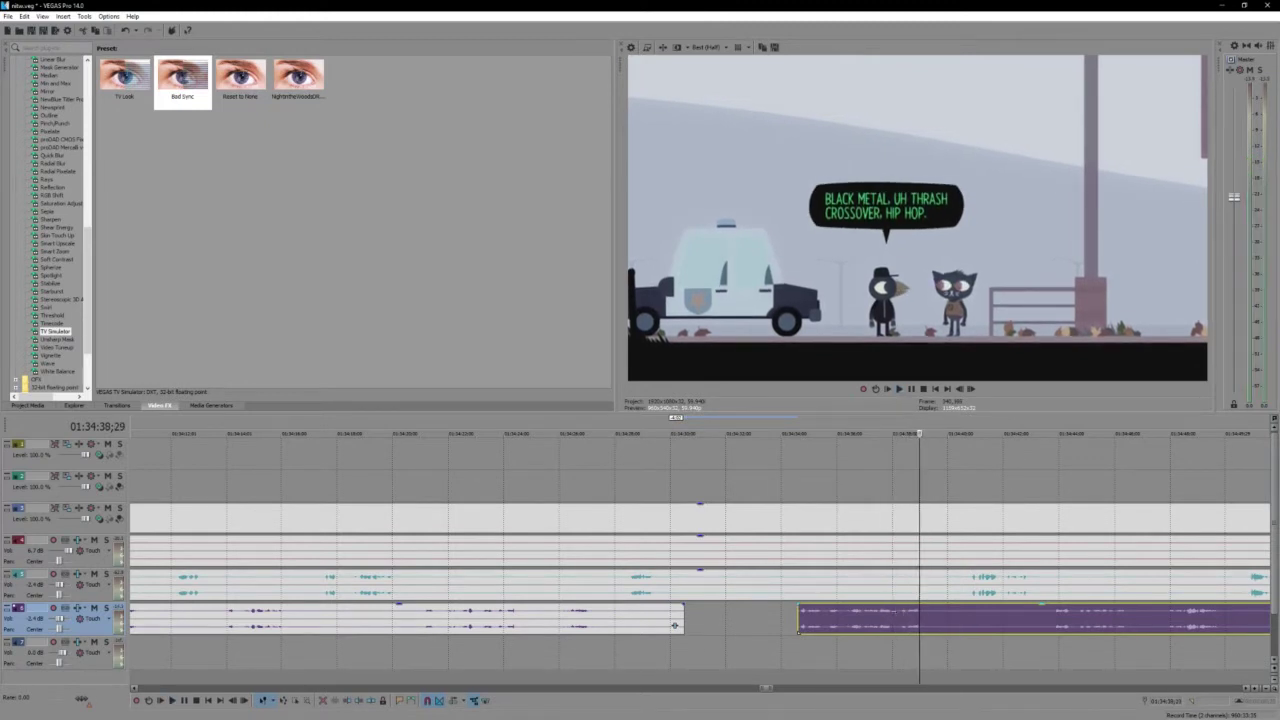
{"action": "key", "text": "space"}
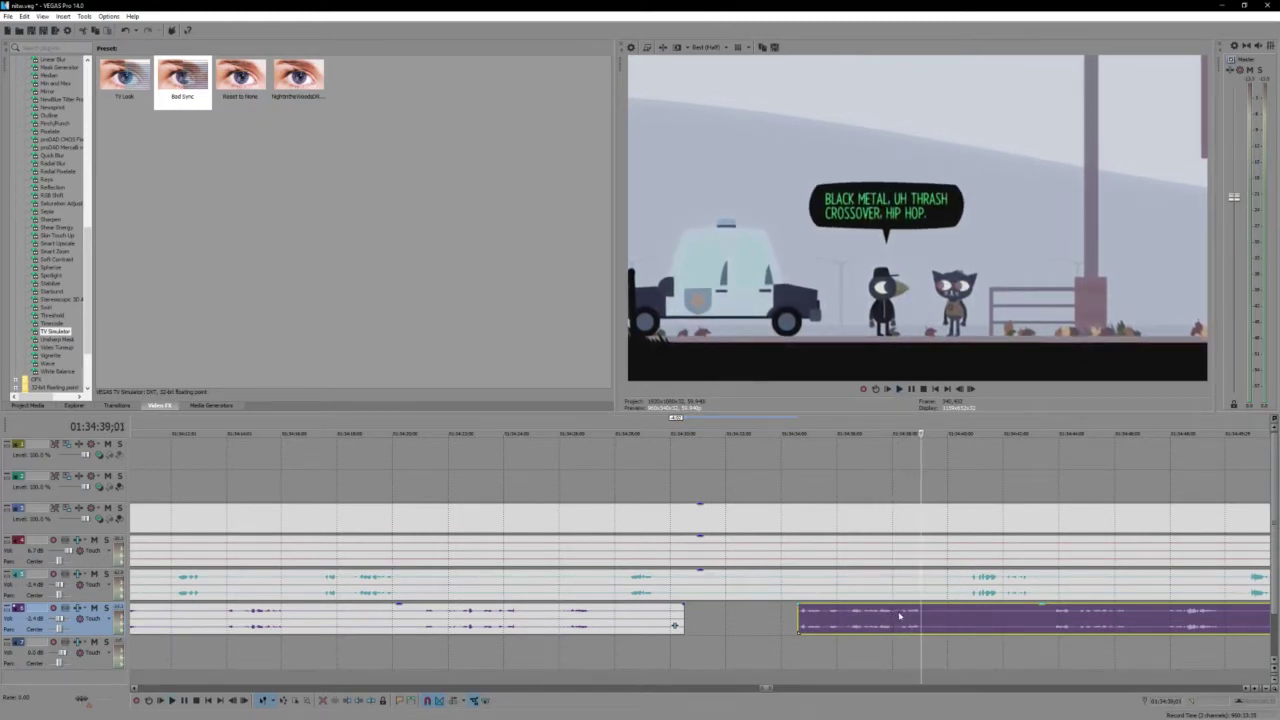
{"action": "key", "text": "s"}
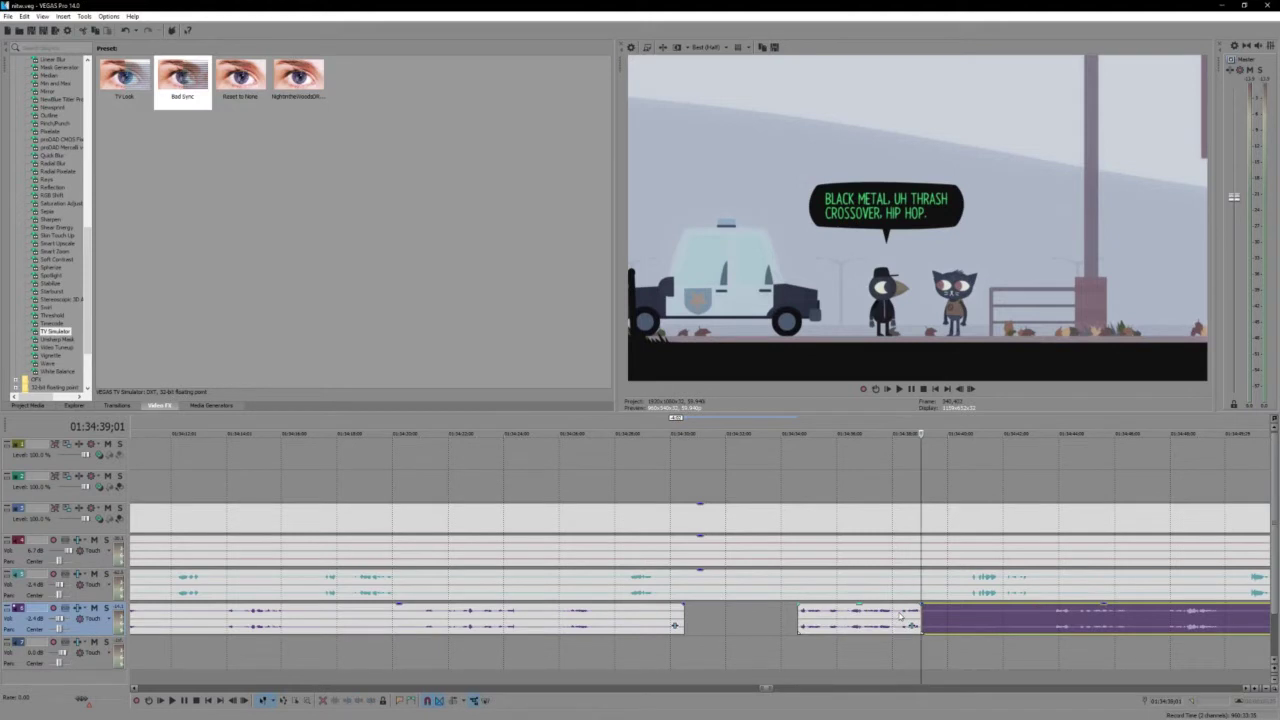
{"action": "left_click_drag", "start_coordinate": [882, 616], "coordinate": [718, 619]}
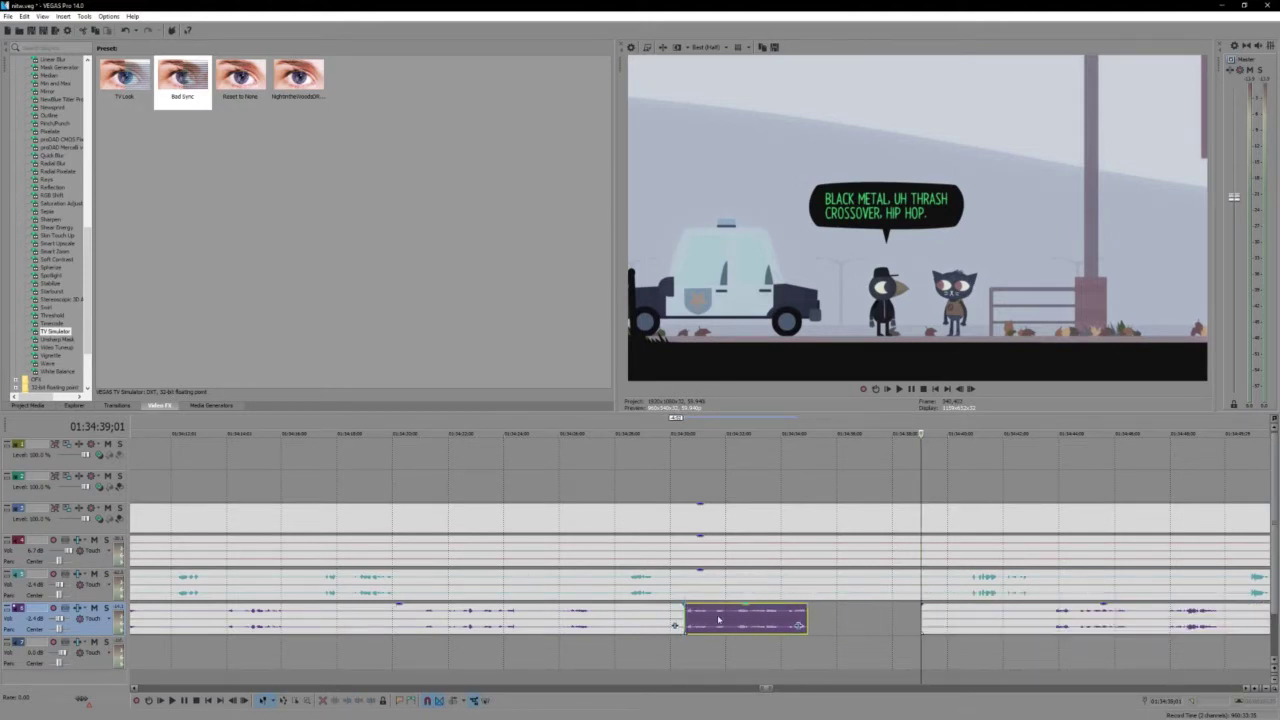
Split the video and its two audio tracks at 01:34:31;25 and cut out the section up to about 01:34:38
{"action": "left_click", "coordinate": [719, 526]}
{"action": "key", "text": "s"}
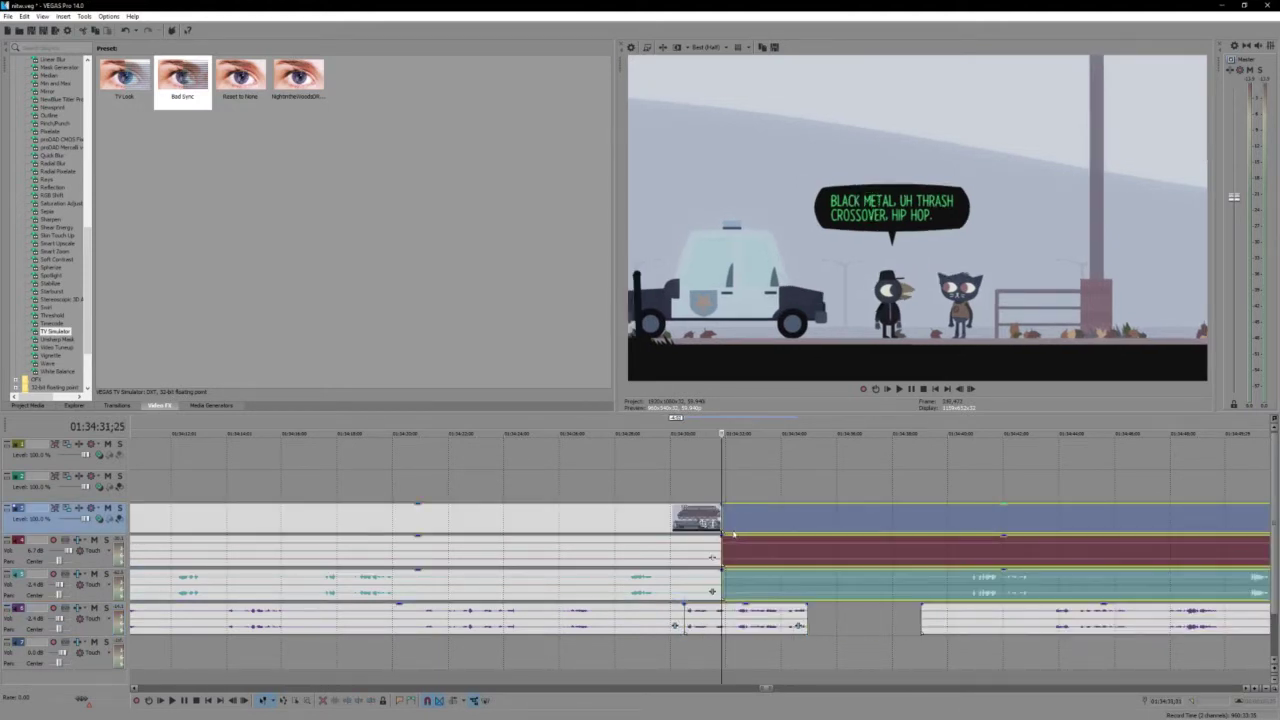
{"action": "left_click_drag", "start_coordinate": [759, 587], "coordinate": [930, 590]}
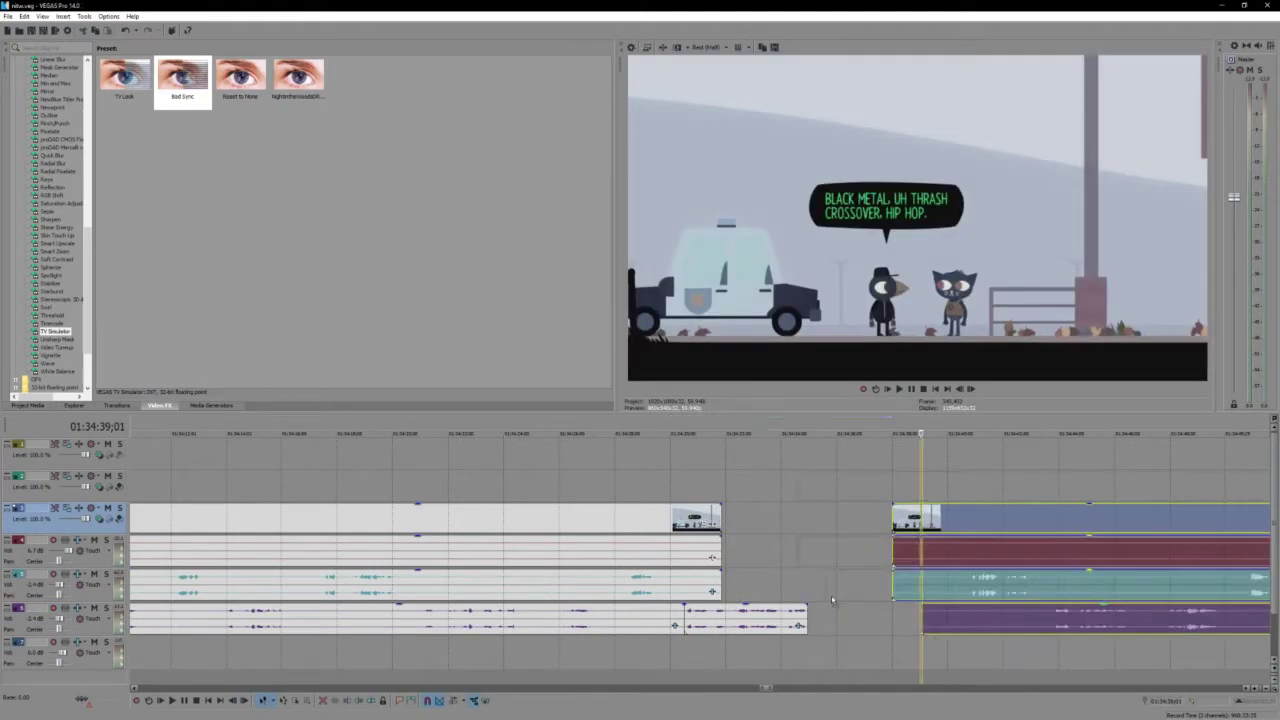
Try closing the gap by moving the later events about 4 seconds earlier and extending the video and its audio across the cut
{"action": "key", "text": "ctrl+z"}
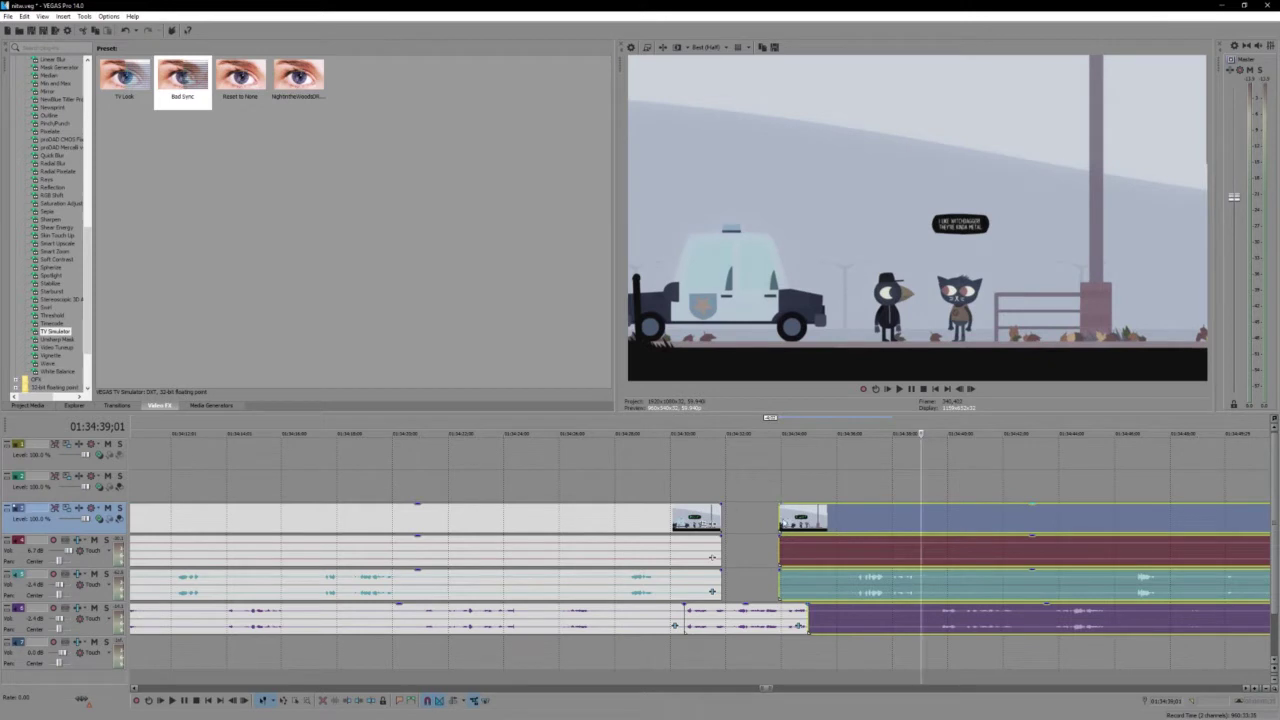
{"action": "left_click_drag", "start_coordinate": [784, 517], "coordinate": [741, 520]}
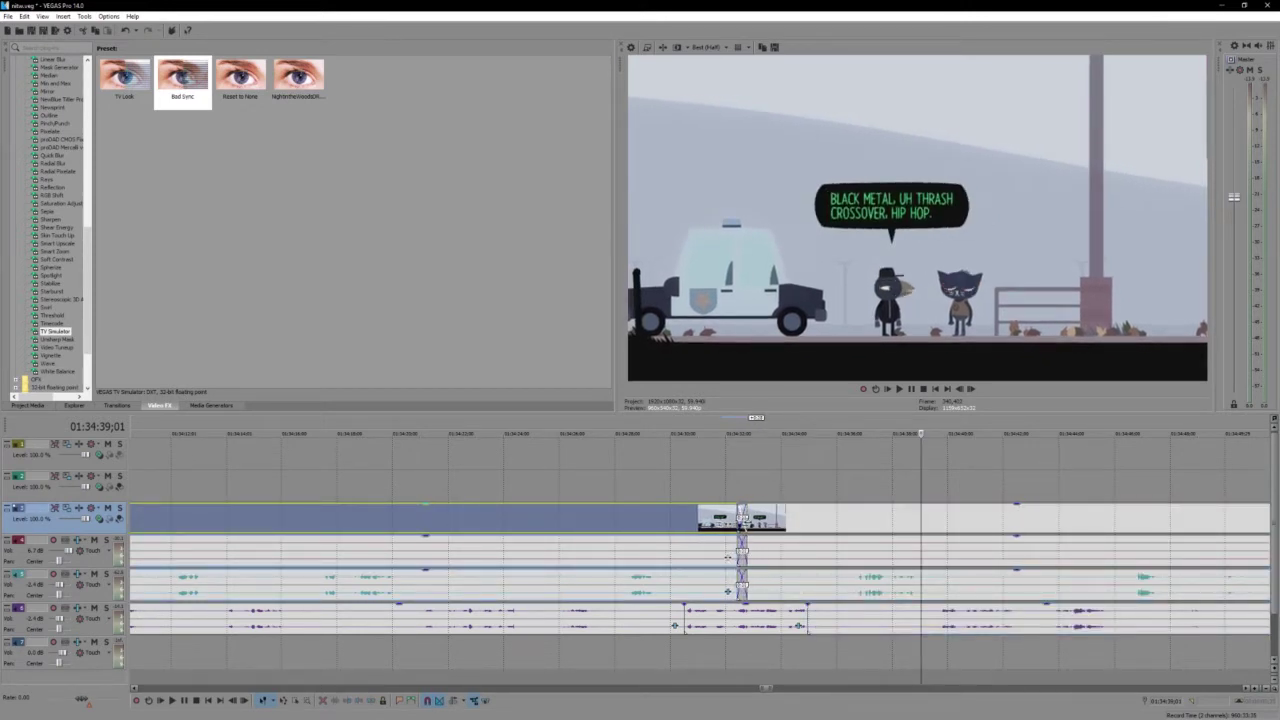
{"action": "left_click_drag", "start_coordinate": [786, 430], "coordinate": [700, 430]}
{"action": "left_click", "coordinate": [723, 486]}
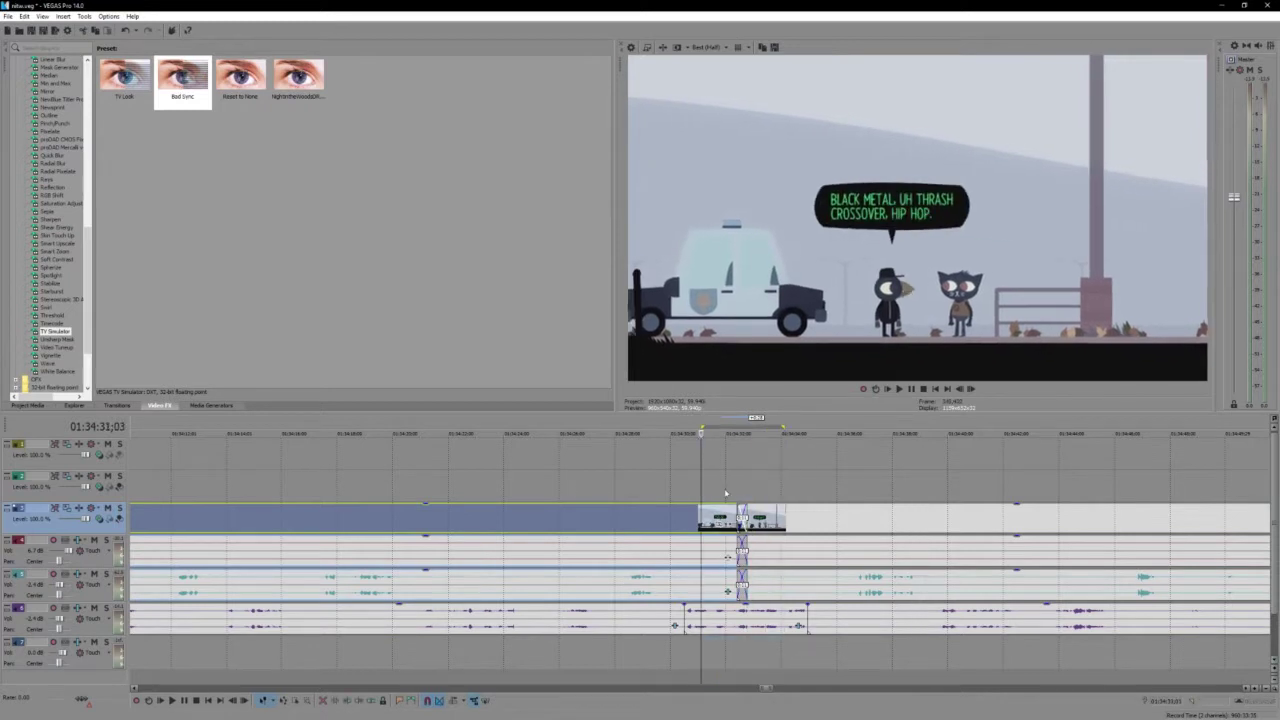
{"action": "left_click", "coordinate": [721, 484]}
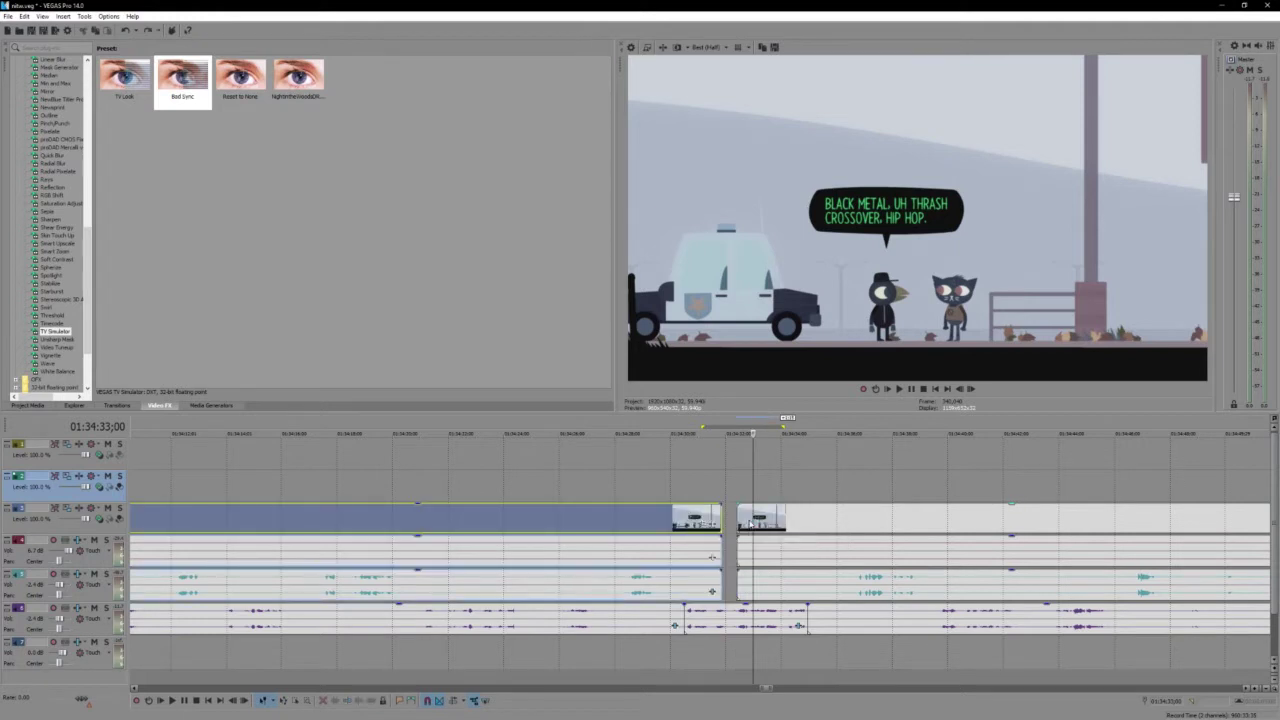
{"action": "left_click_drag", "start_coordinate": [742, 518], "coordinate": [750, 523]}
{"action": "key", "text": "f"}
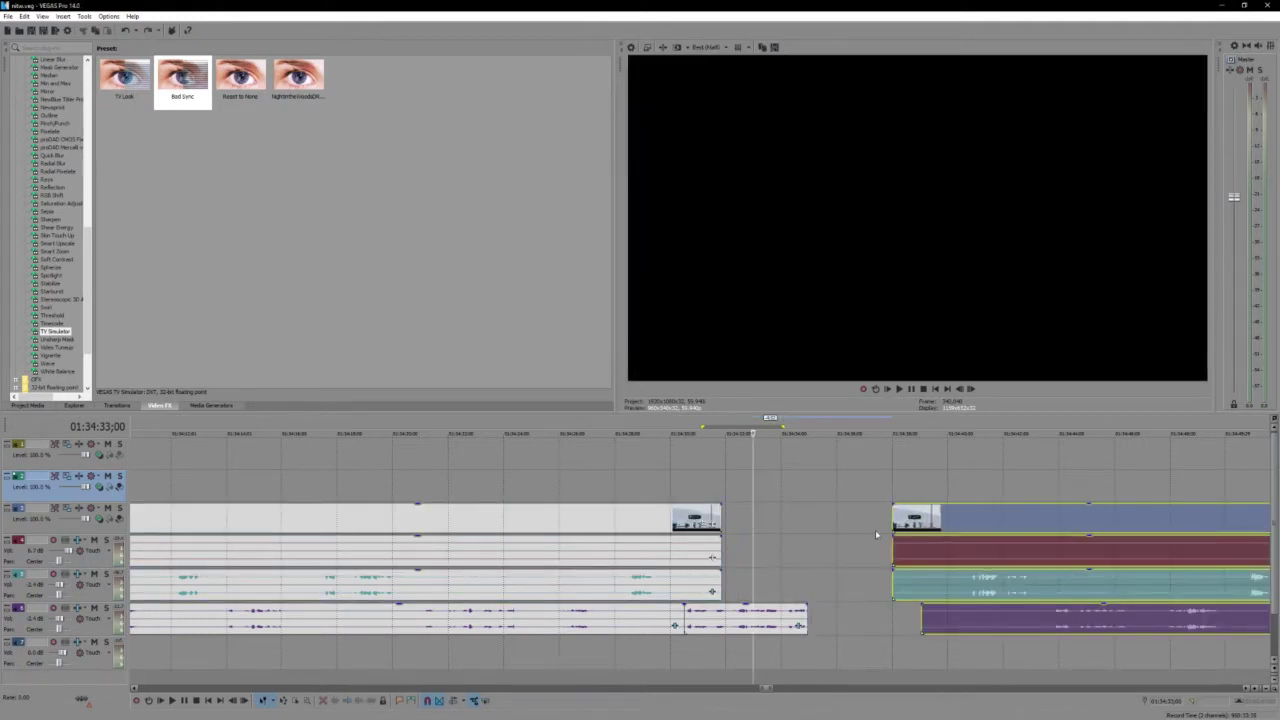
Try shifting all video and audio events after the gap about one second earlier and undo the move
{"action": "left_click", "coordinate": [919, 519]}
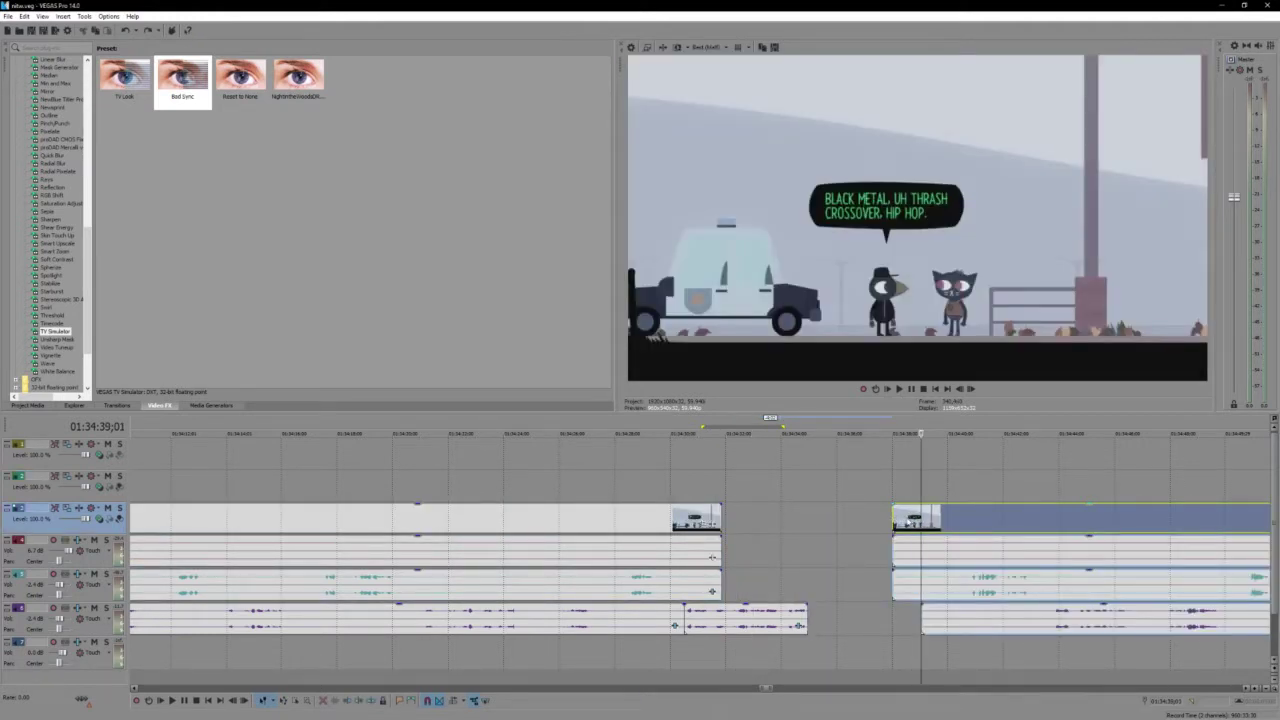
{"action": "left_click", "coordinate": [949, 526]}
{"action": "left_click", "coordinate": [954, 621], "text": "shift"}
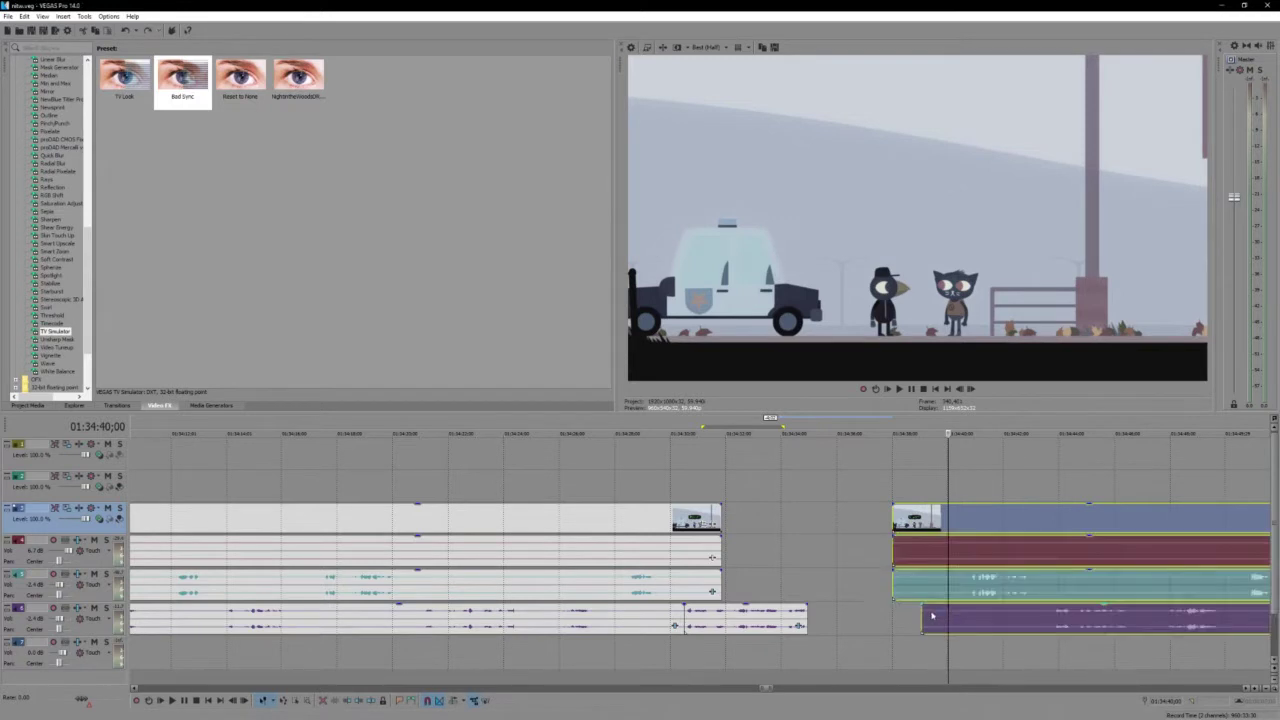
{"action": "left_click_drag", "start_coordinate": [932, 616], "coordinate": [907, 619]}
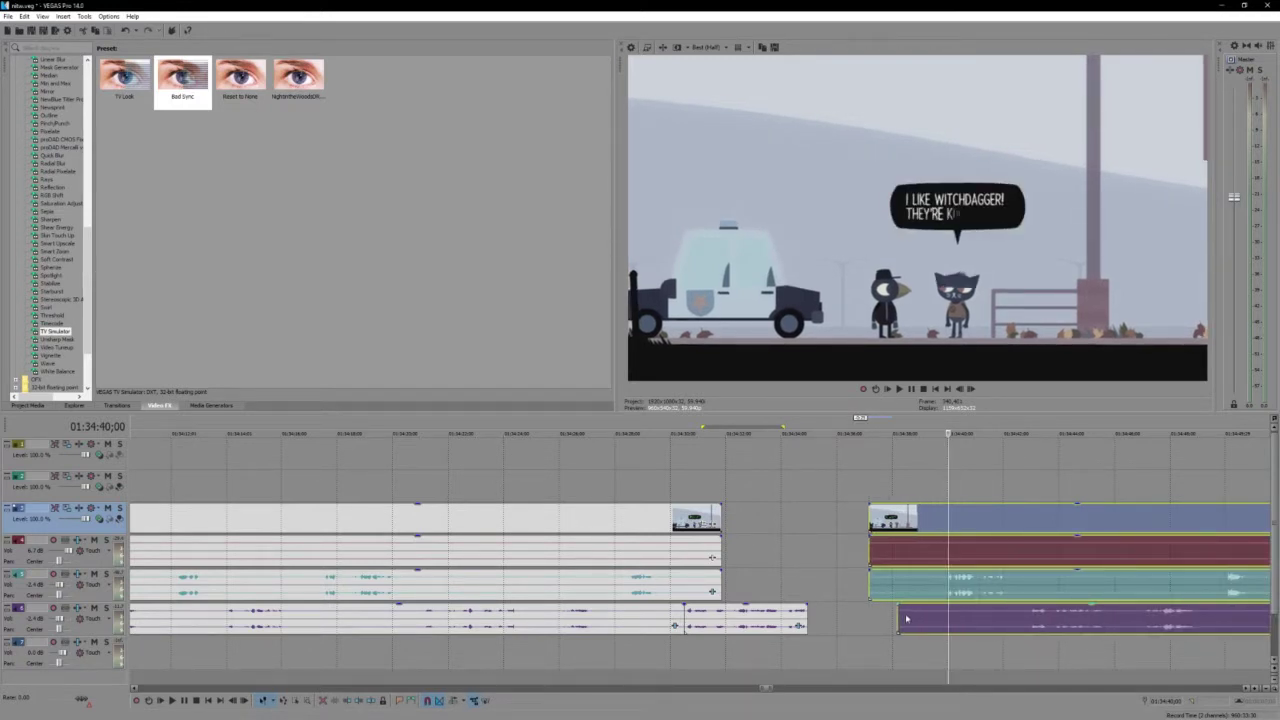
{"action": "key", "text": "ctrl+z"}
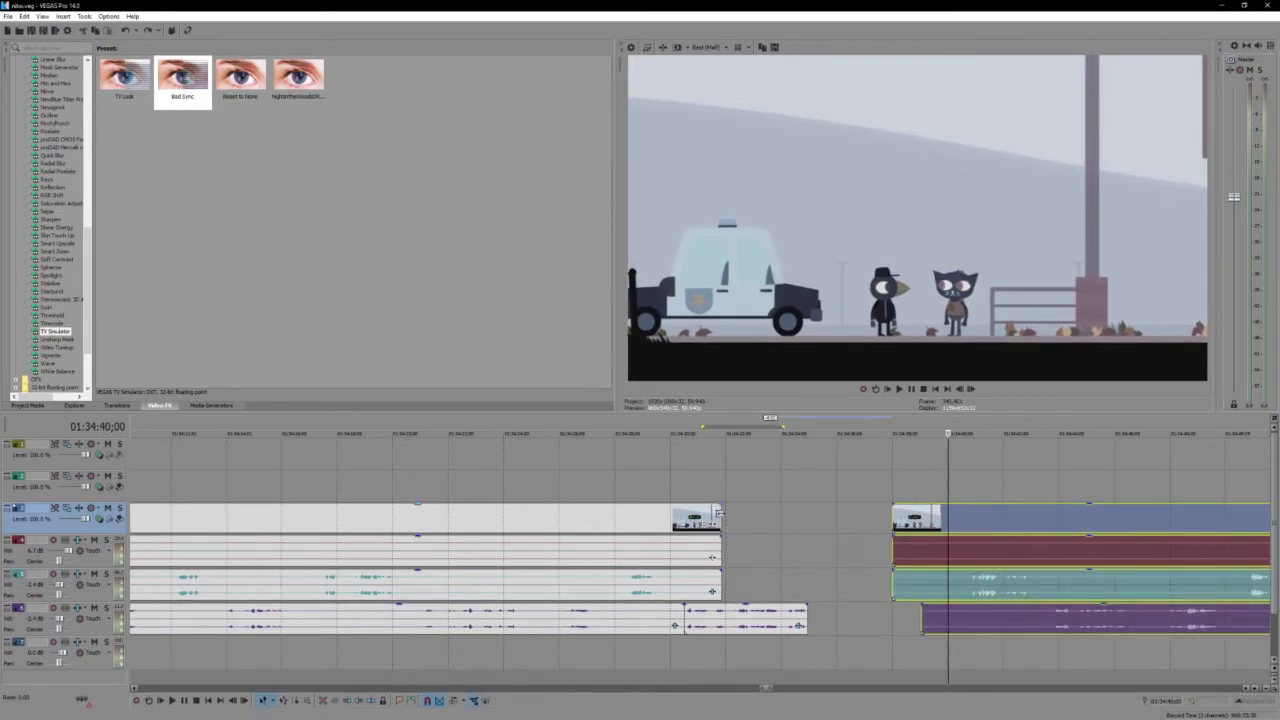
Fill the gap after 01:34:31;25 with about two seconds of footage and shift all later events about 4 seconds earlier to meet it without overlap
{"action": "left_click", "coordinate": [720, 522]}
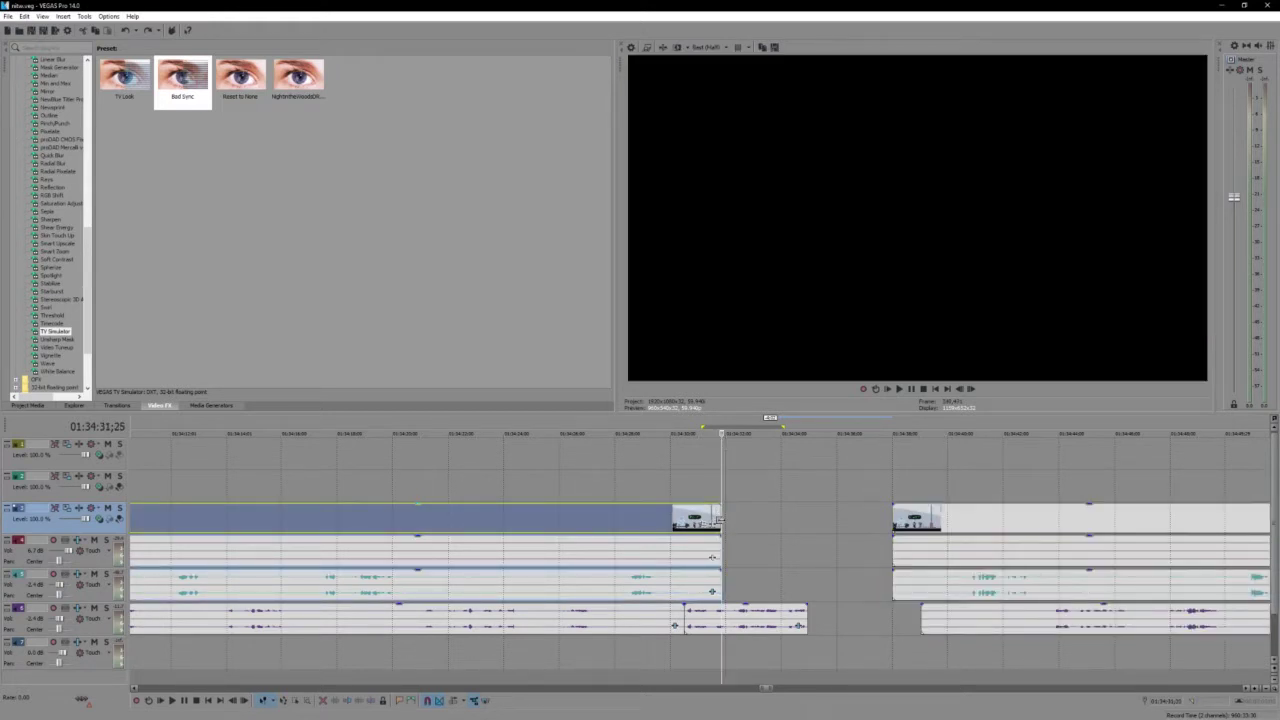
{"action": "left_click_drag", "start_coordinate": [722, 520], "coordinate": [783, 526]}
{"action": "left_click", "coordinate": [918, 526]}
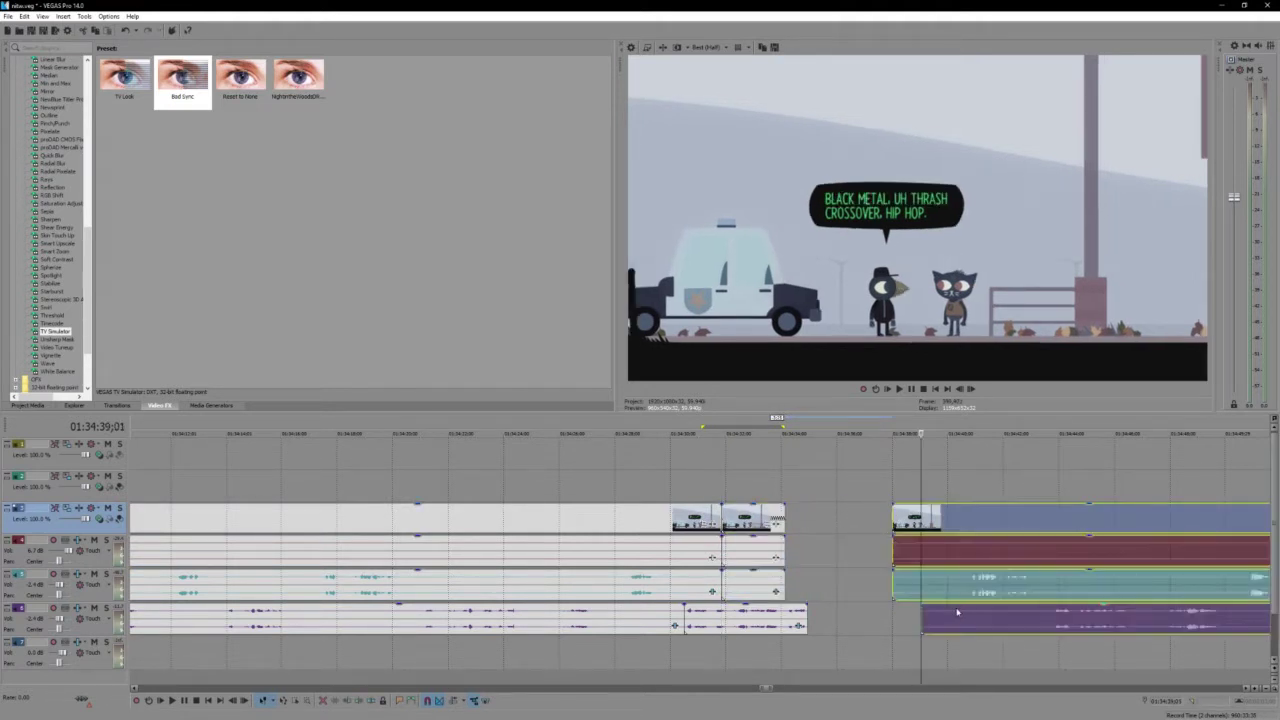
{"action": "left_click_drag", "start_coordinate": [951, 618], "coordinate": [839, 611]}
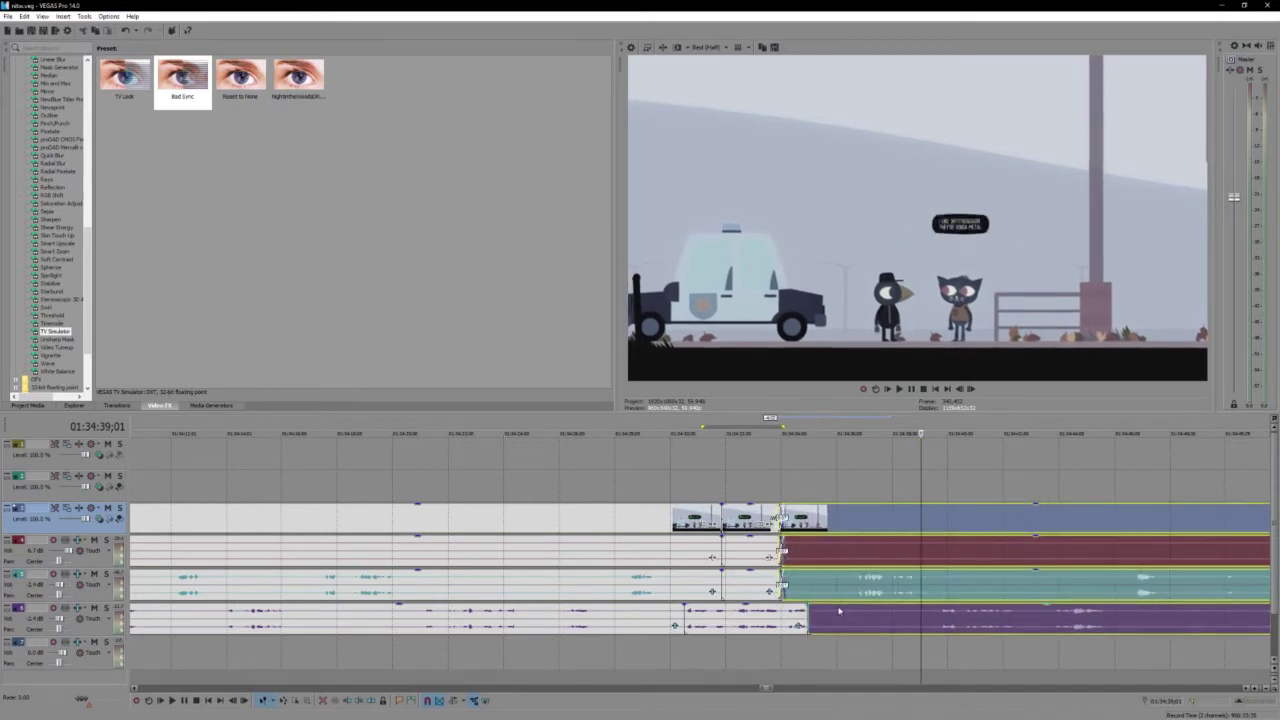
{"action": "left_click", "coordinate": [780, 514]}
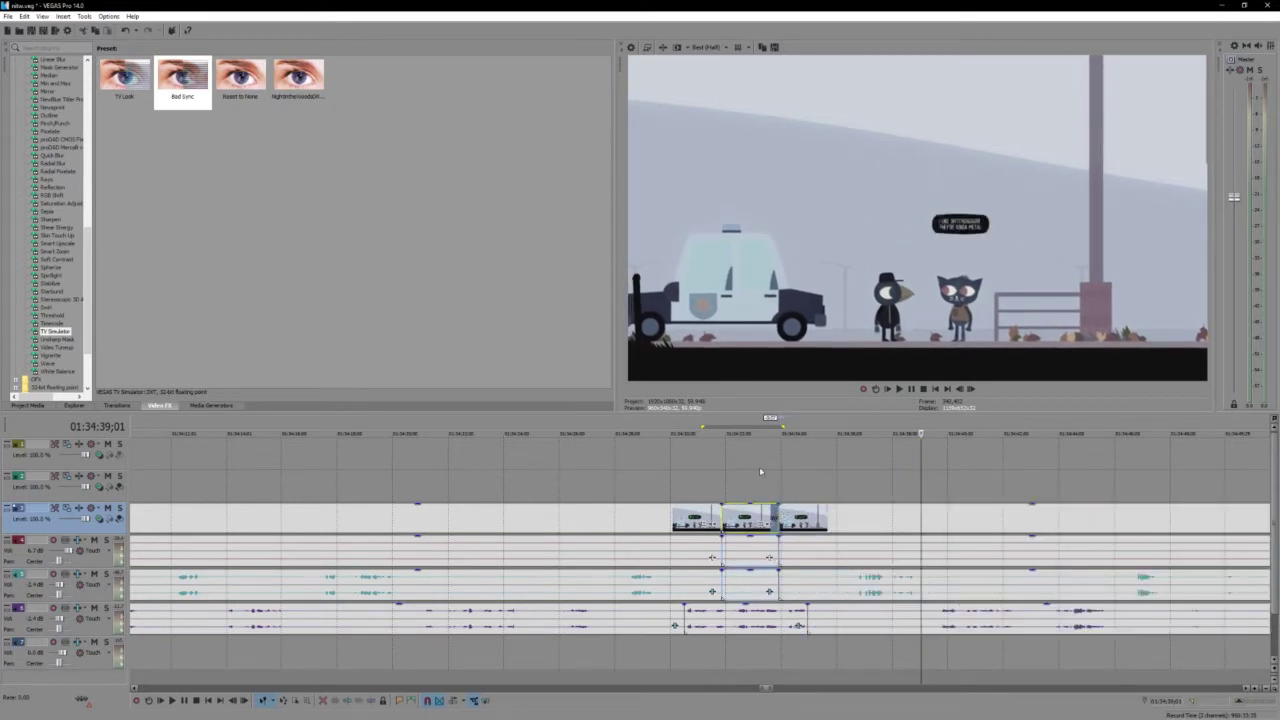
Play back the edited section around 01:34:31 to check how the dialogue flows across the cuts
{"action": "key", "text": "space"}
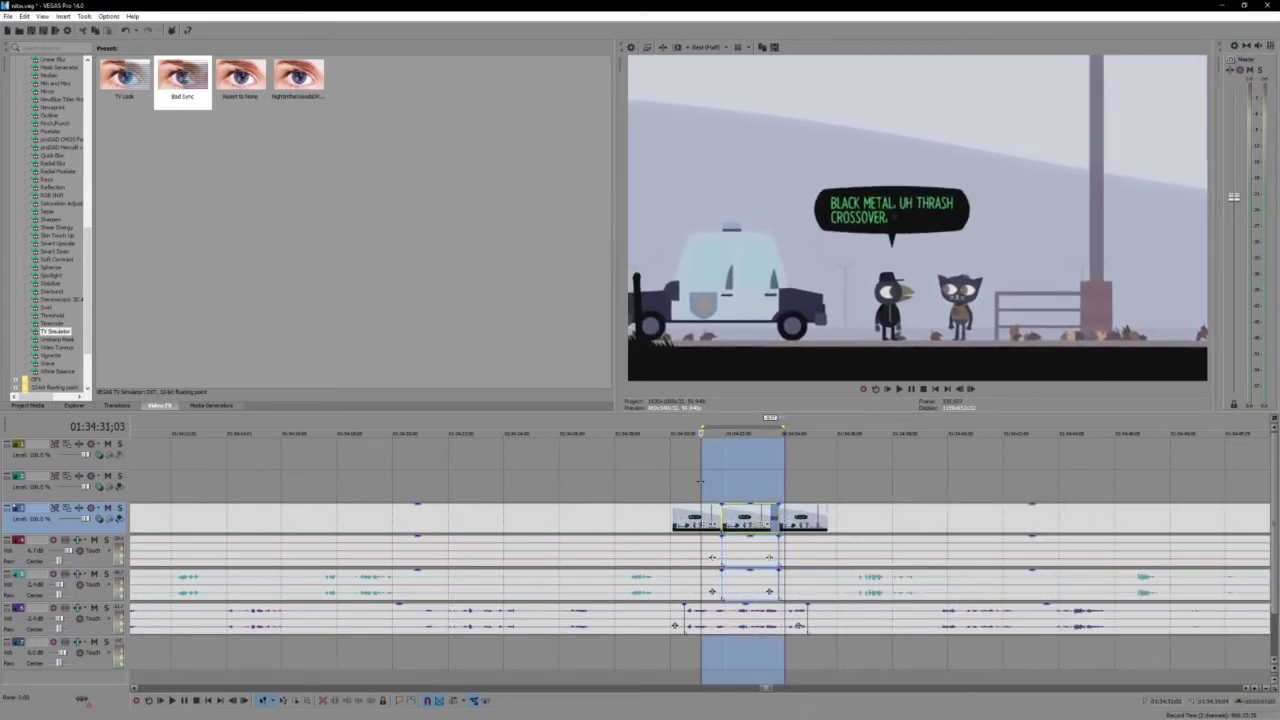
{"action": "left_click", "coordinate": [677, 473]}
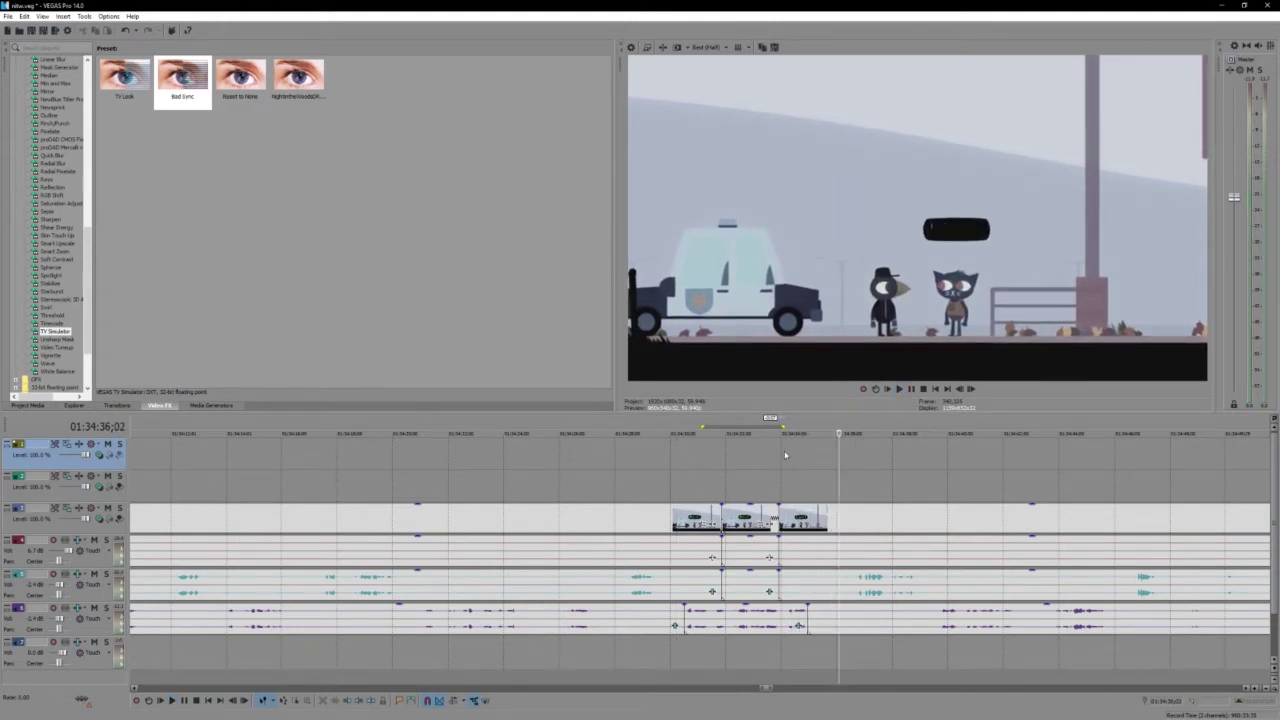
{"action": "left_click", "coordinate": [696, 489]}
{"action": "key", "text": "space"}
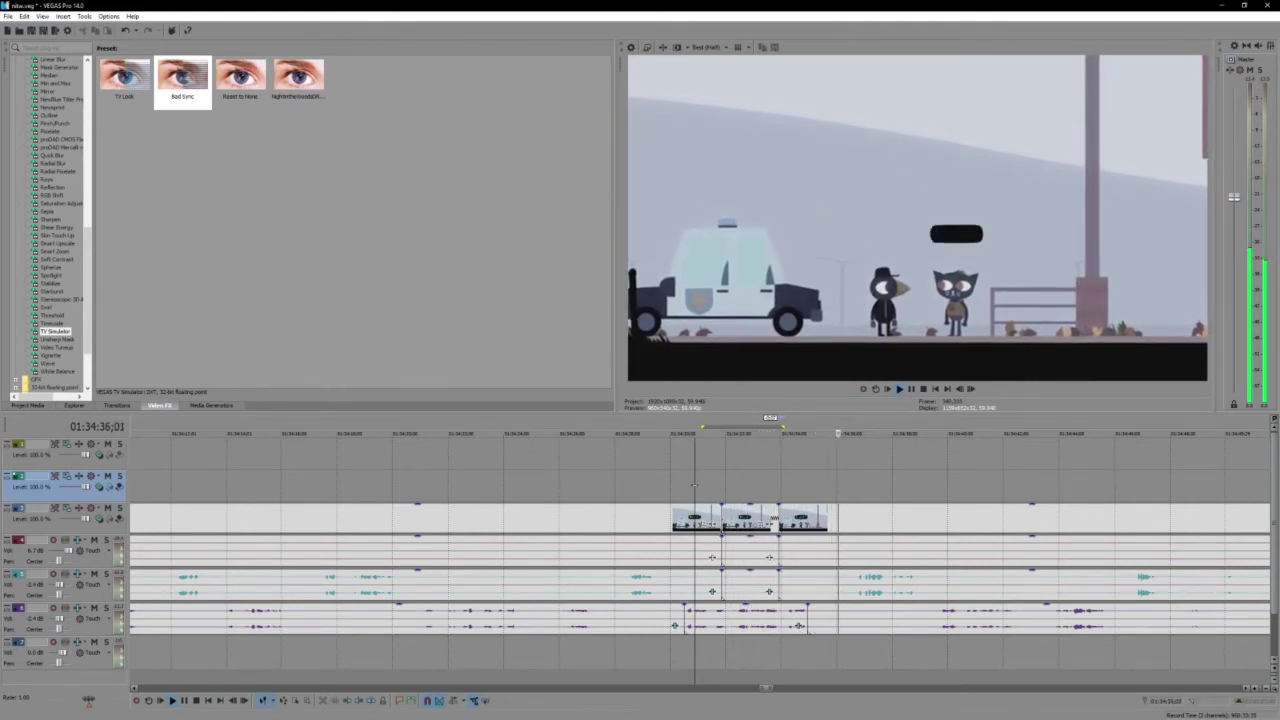
Delete the short red-track audio piece between the cuts and extend its two neighbouring clips into the gap so they crossfade
{"action": "left_click", "coordinate": [743, 551]}
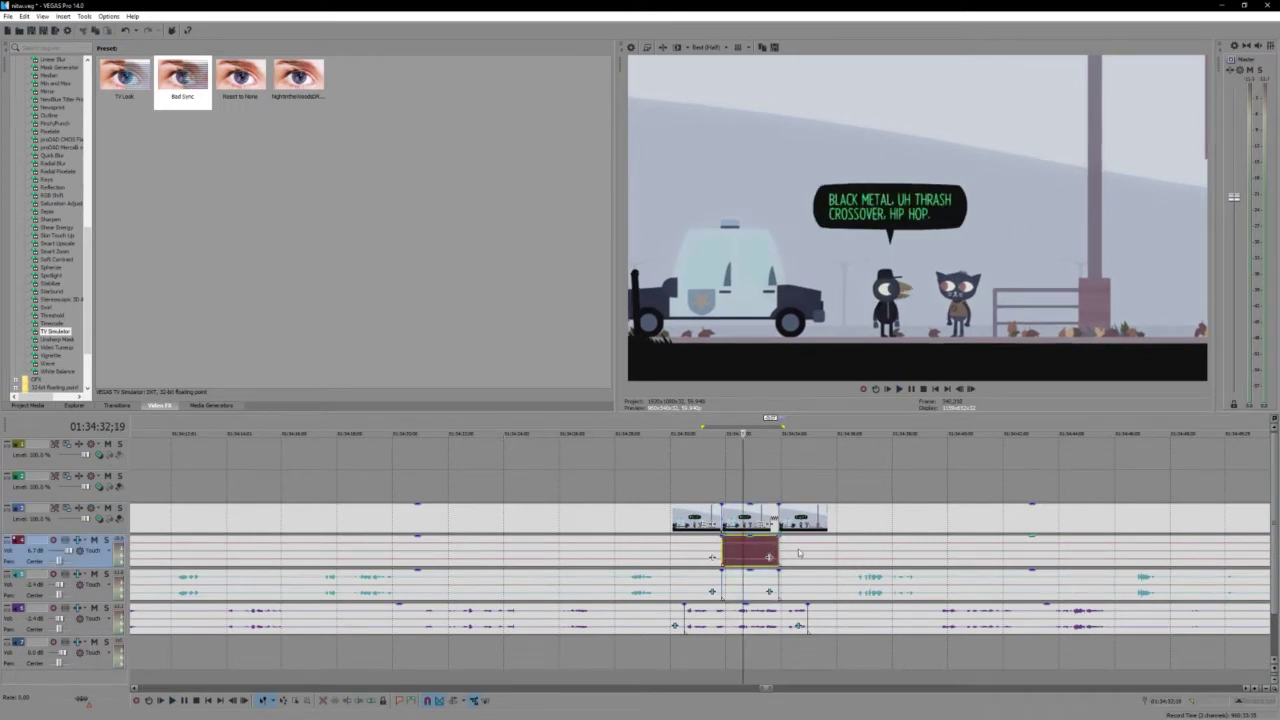
{"action": "key", "text": "Delete"}
{"action": "left_click", "coordinate": [798, 551]}
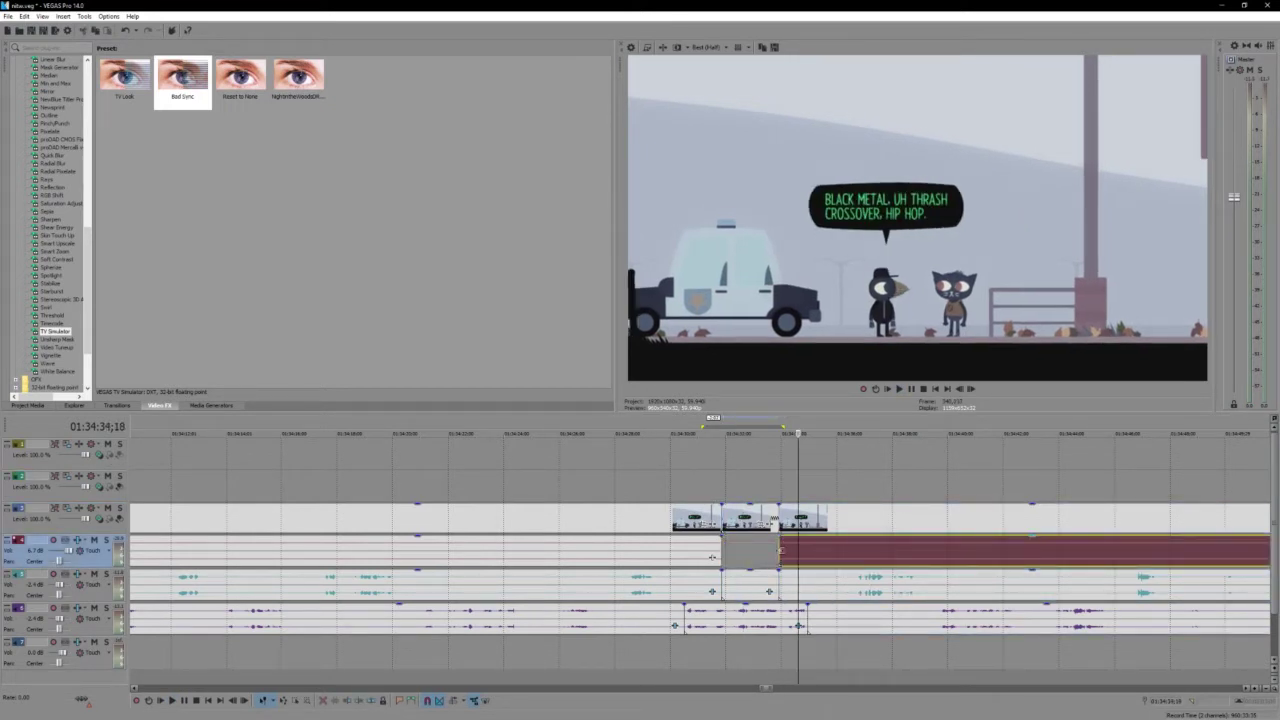
{"action": "left_click_drag", "start_coordinate": [779, 551], "coordinate": [742, 549]}
{"action": "left_click", "coordinate": [707, 551]}
{"action": "left_click_drag", "start_coordinate": [785, 492], "coordinate": [704, 492]}
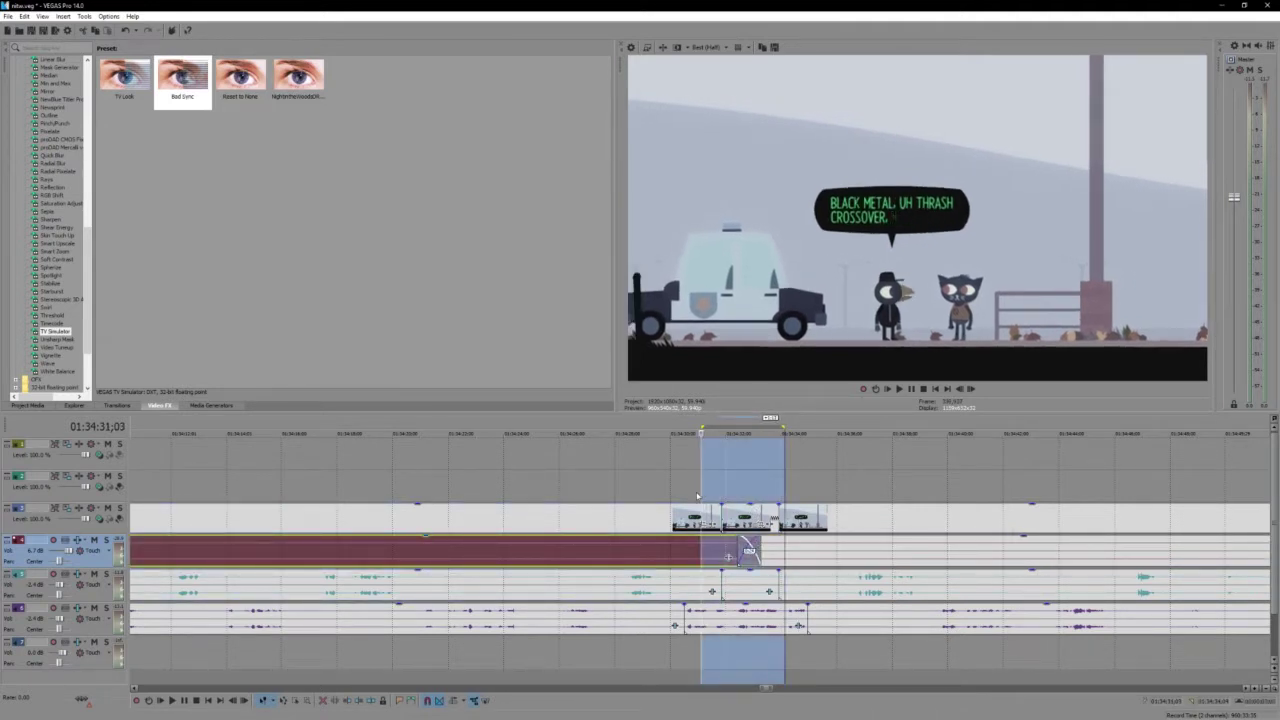
Play back the red-track crossfade from 01:34:31;03 and compare the picture on both sides of the cuts
{"action": "left_click", "coordinate": [697, 495]}
{"action": "key", "text": "space"}
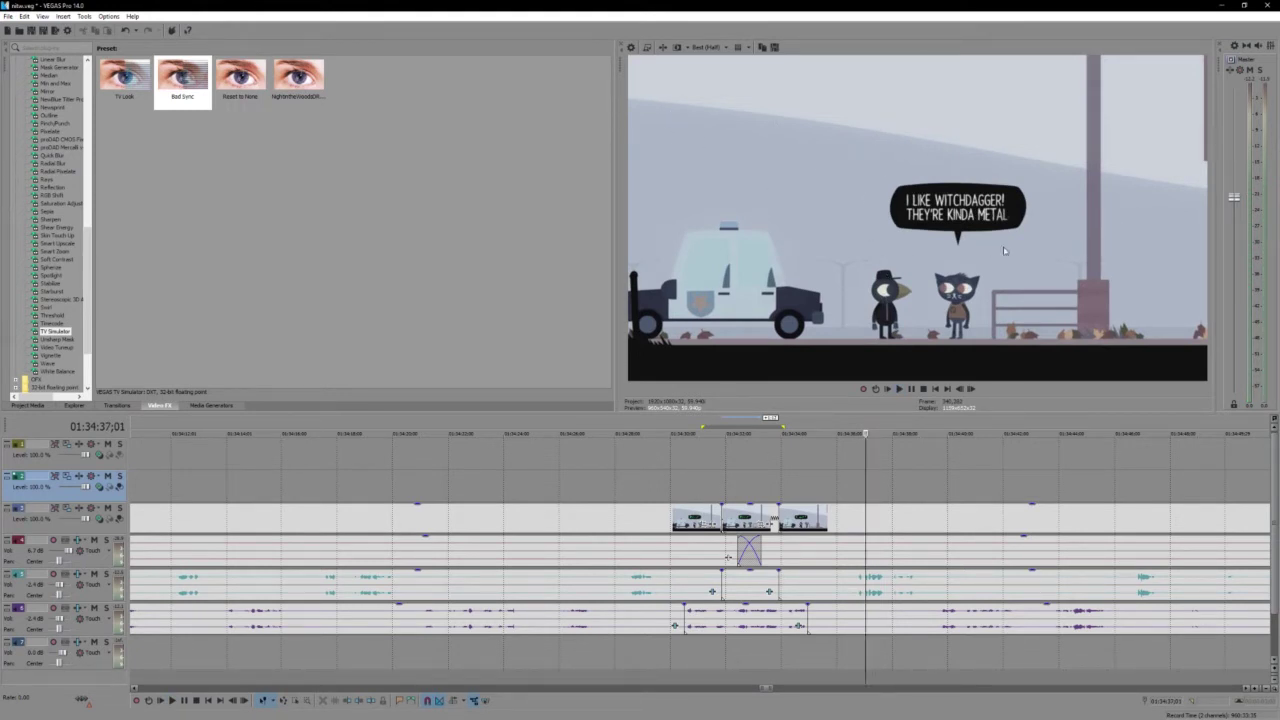
{"action": "left_click", "coordinate": [713, 496]}
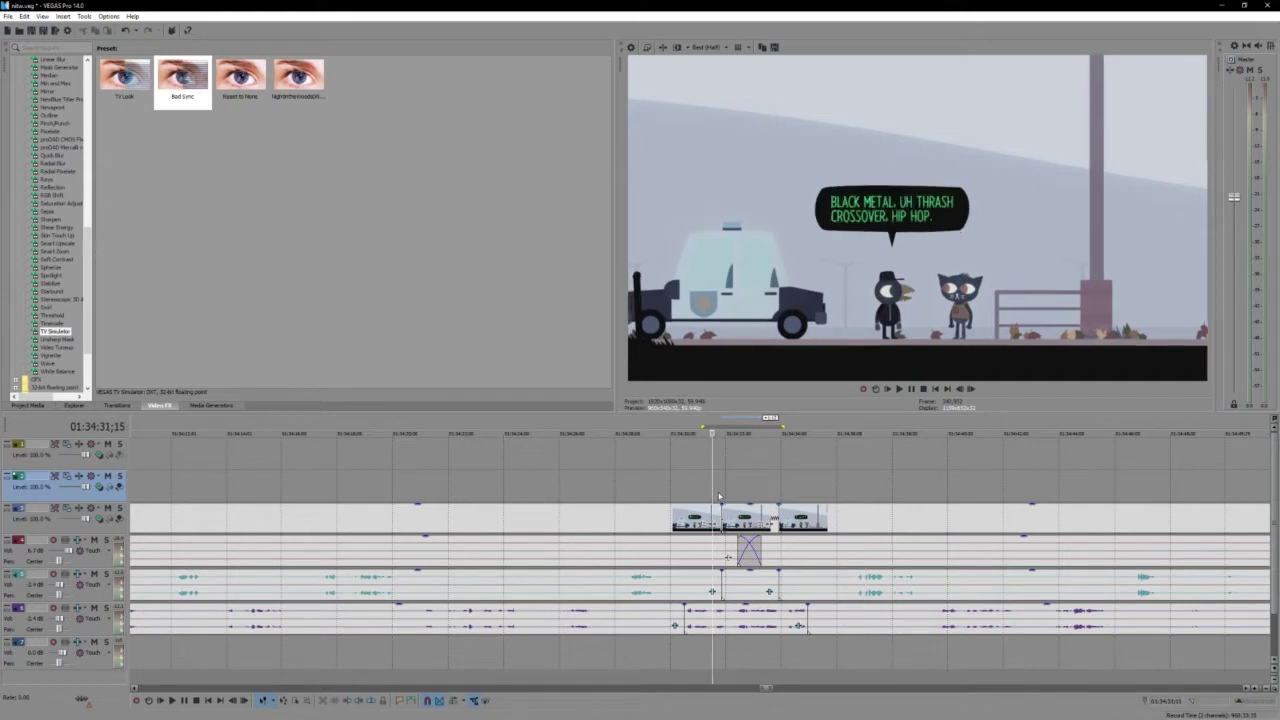
{"action": "left_click", "coordinate": [796, 492]}
{"action": "left_click", "coordinate": [761, 495]}
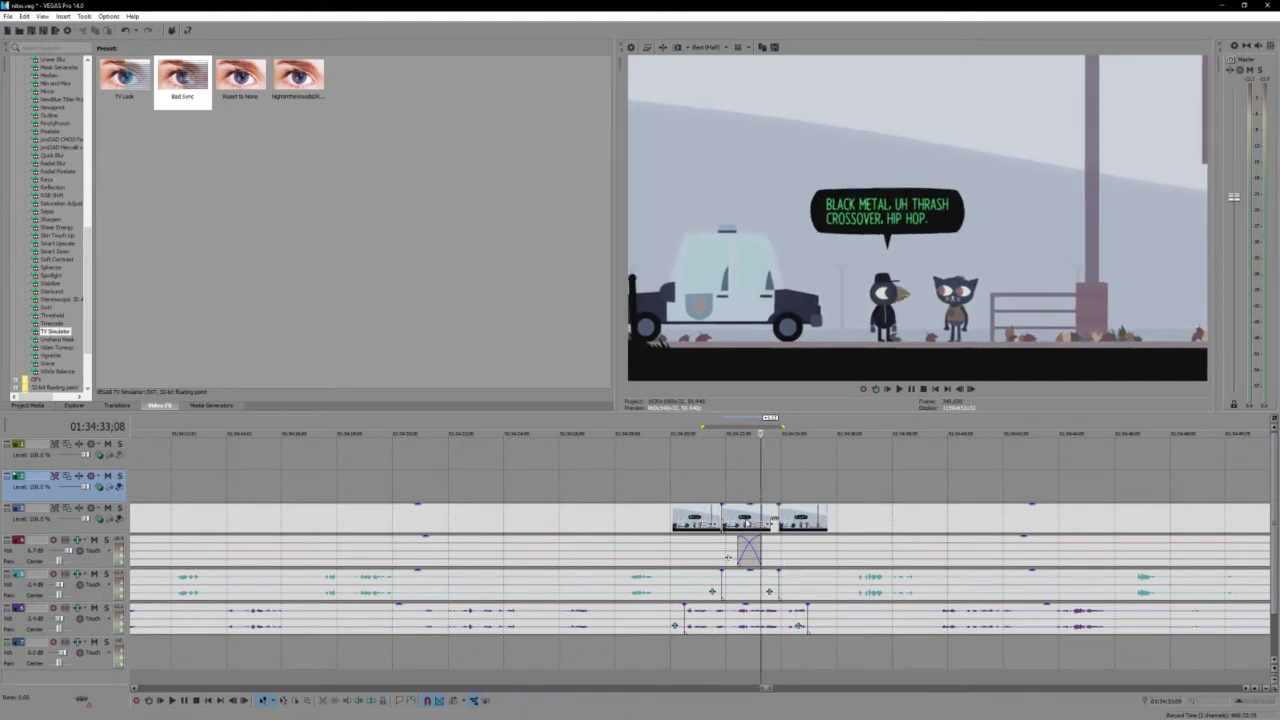
Crop the middle video clip tightly onto the bird character and move that crop keyframe about 20 frames later for a gradual zoom-in
{"action": "scroll", "coordinate": [761, 495], "scroll_direction": "up", "scroll_amount": 3}
{"action": "left_click", "coordinate": [643, 520]}
{"action": "left_click", "coordinate": [740, 498]}
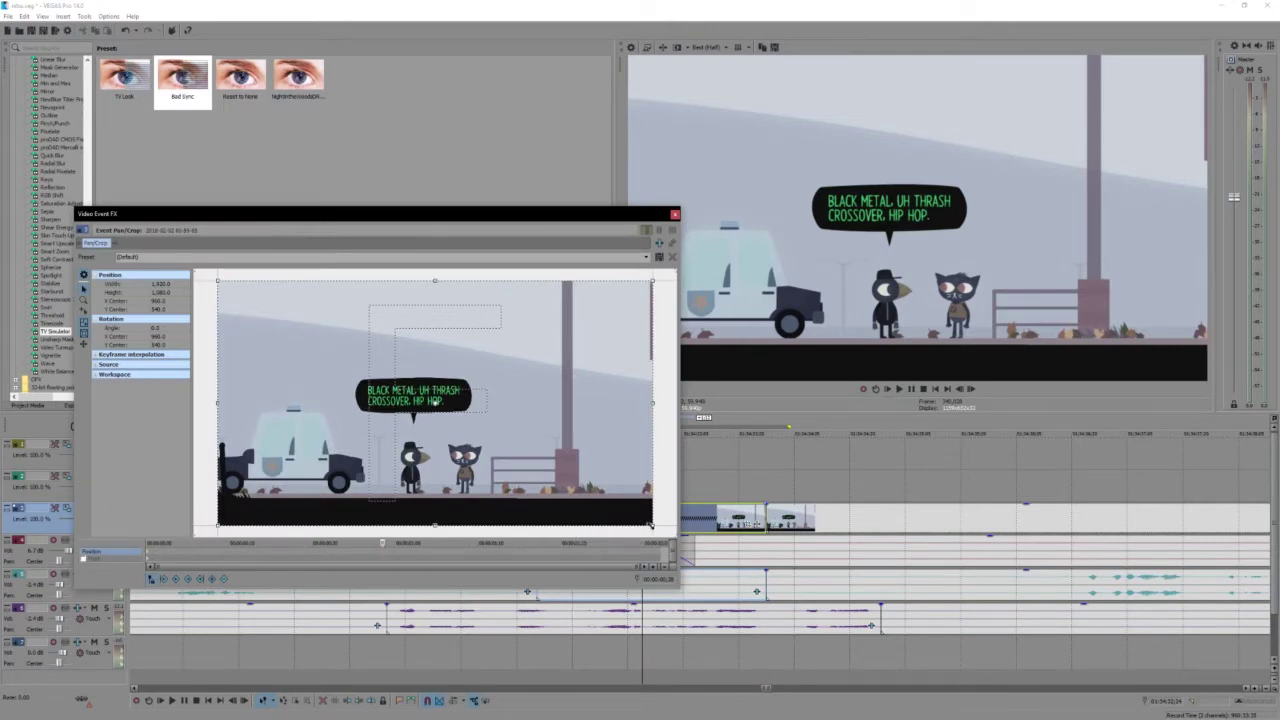
{"action": "left_click_drag", "start_coordinate": [650, 524], "coordinate": [416, 459]}
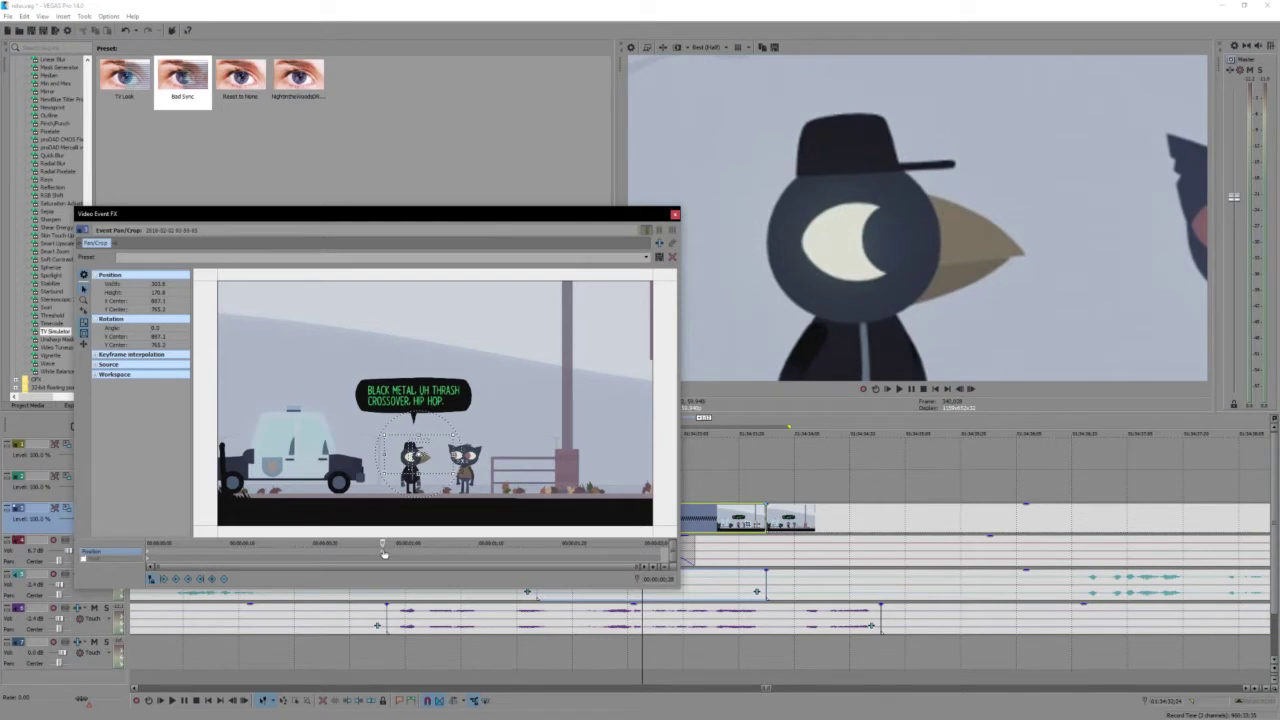
{"action": "left_click_drag", "start_coordinate": [383, 553], "coordinate": [555, 553]}
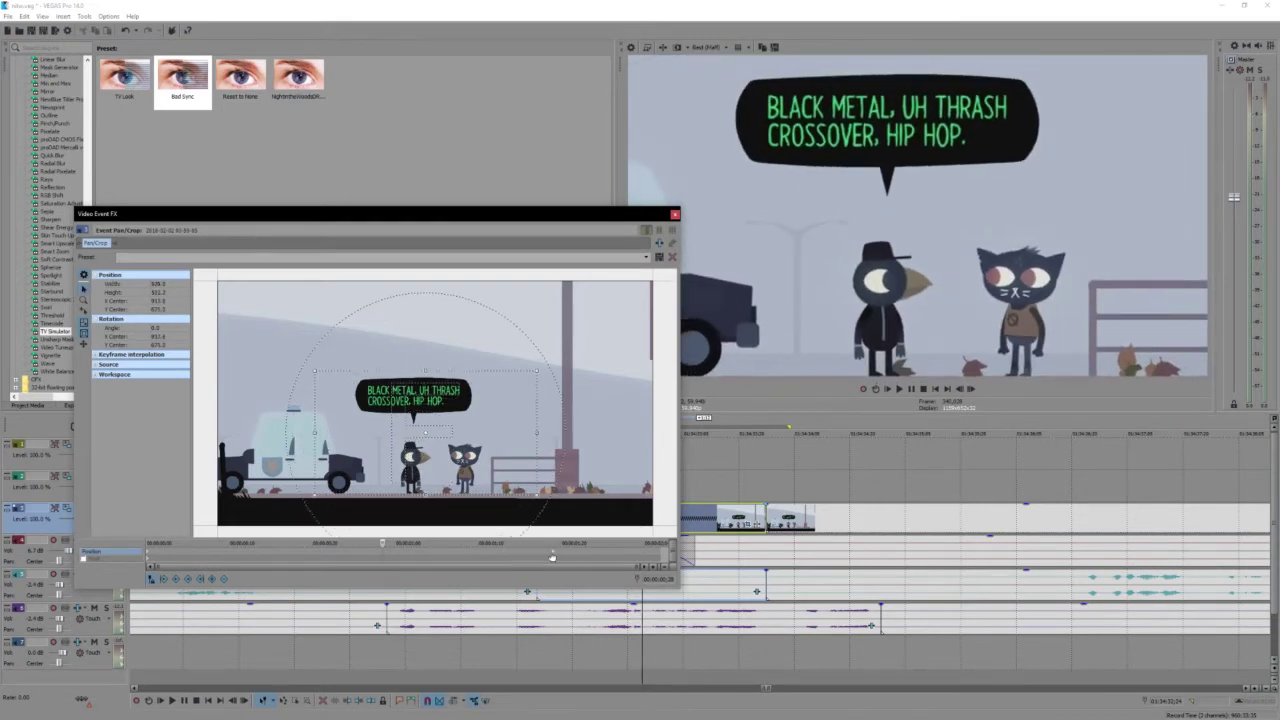
{"action": "left_click", "coordinate": [676, 216]}
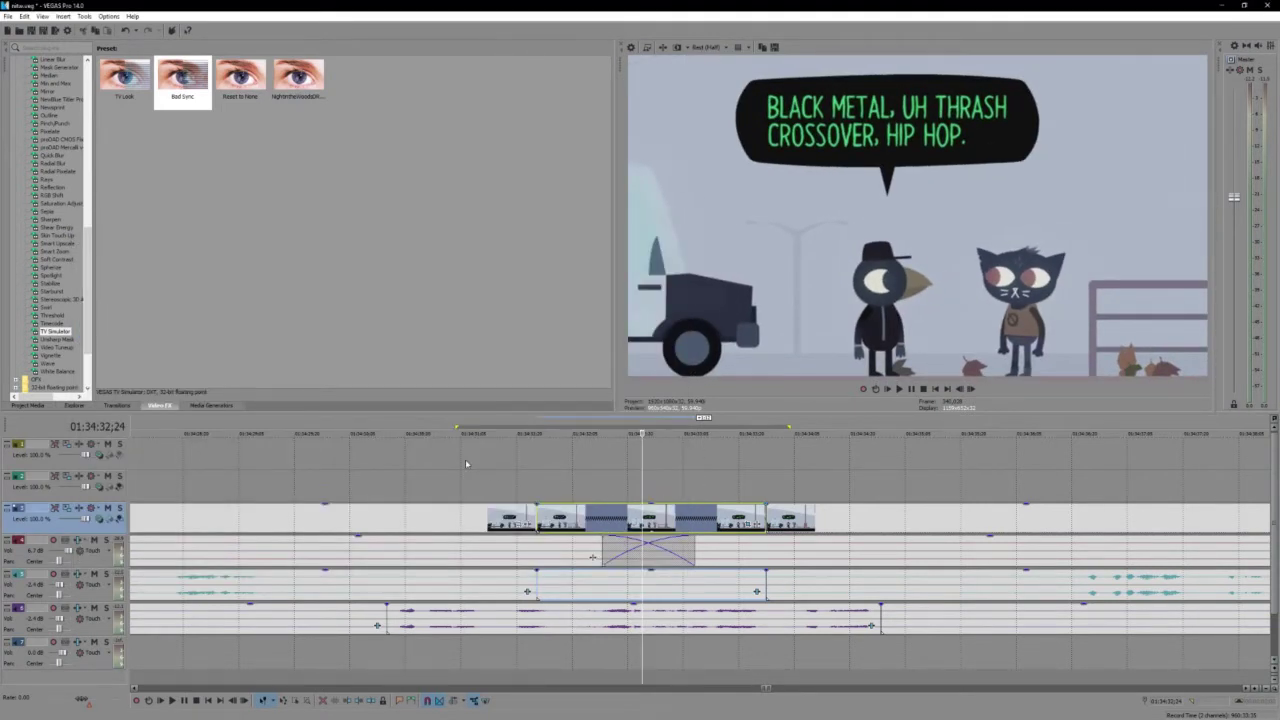
Play back the scene from 01:34:31;03 through the zoomed clip and on past its end
{"action": "left_click", "coordinate": [454, 468]}
{"action": "key", "text": "space"}
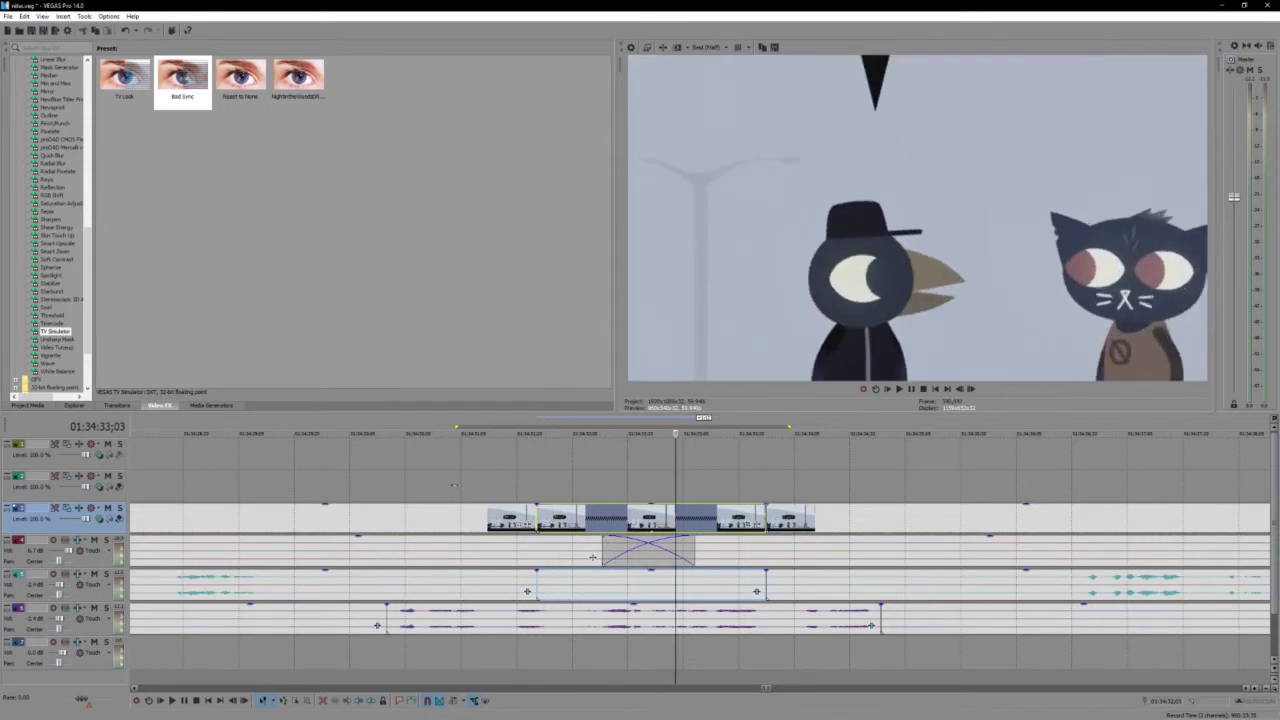
{"action": "left_click", "coordinate": [455, 488]}
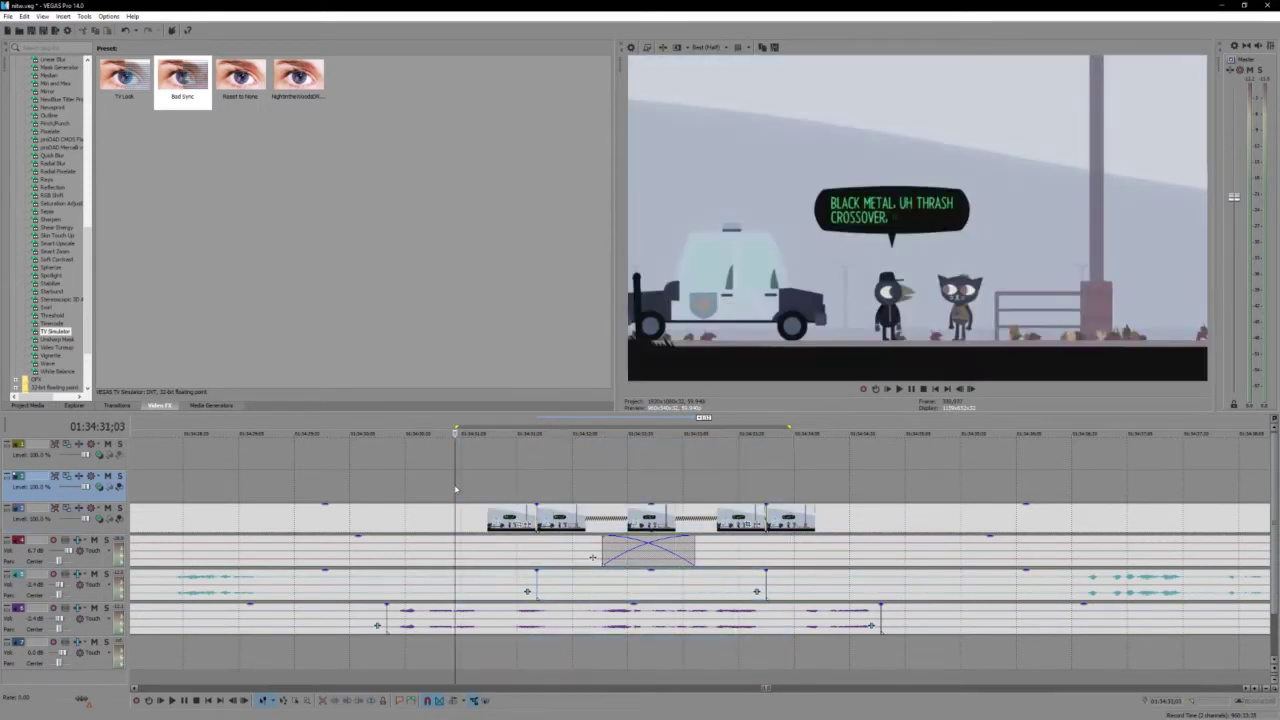
{"action": "key", "text": "space"}
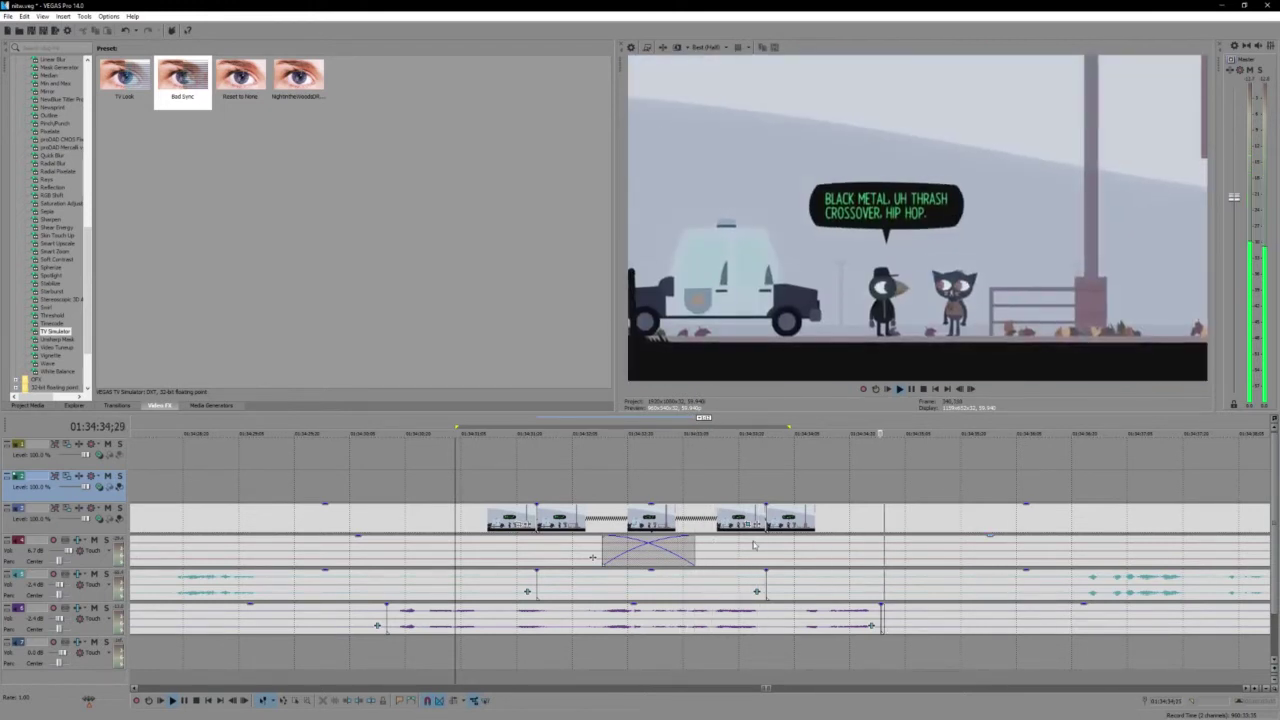
Move the cut between the middle video clip and the following one to 01:34:34;09, then play back the join
{"action": "left_click", "coordinate": [812, 521]}
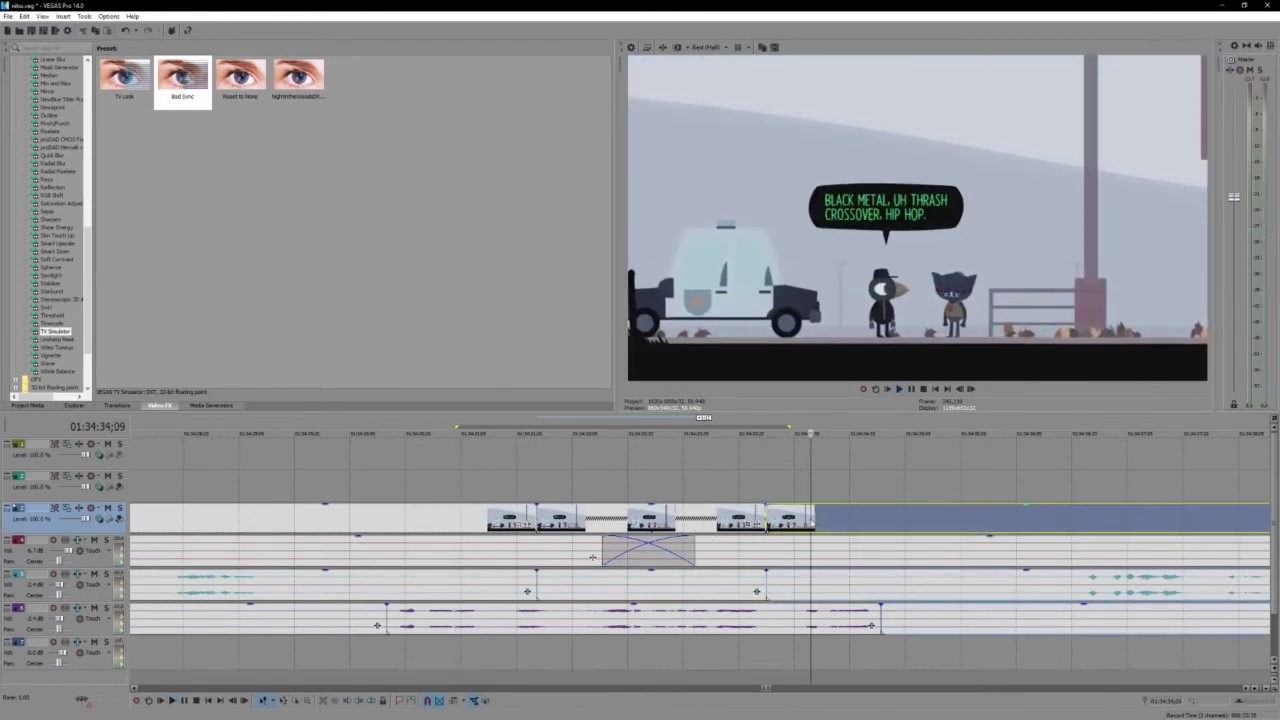
{"action": "left_click", "coordinate": [811, 521]}
{"action": "left_click_drag", "start_coordinate": [766, 517], "coordinate": [811, 521]}
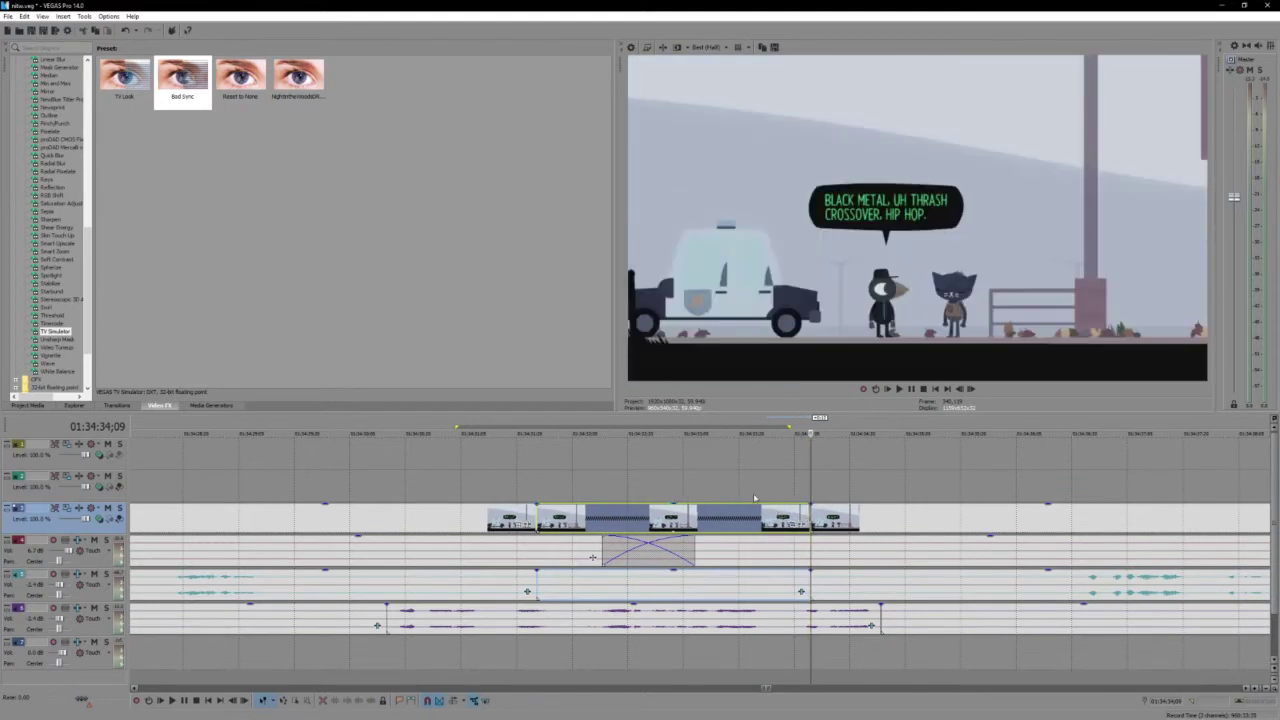
{"action": "left_click", "coordinate": [733, 487]}
{"action": "key", "text": "space"}
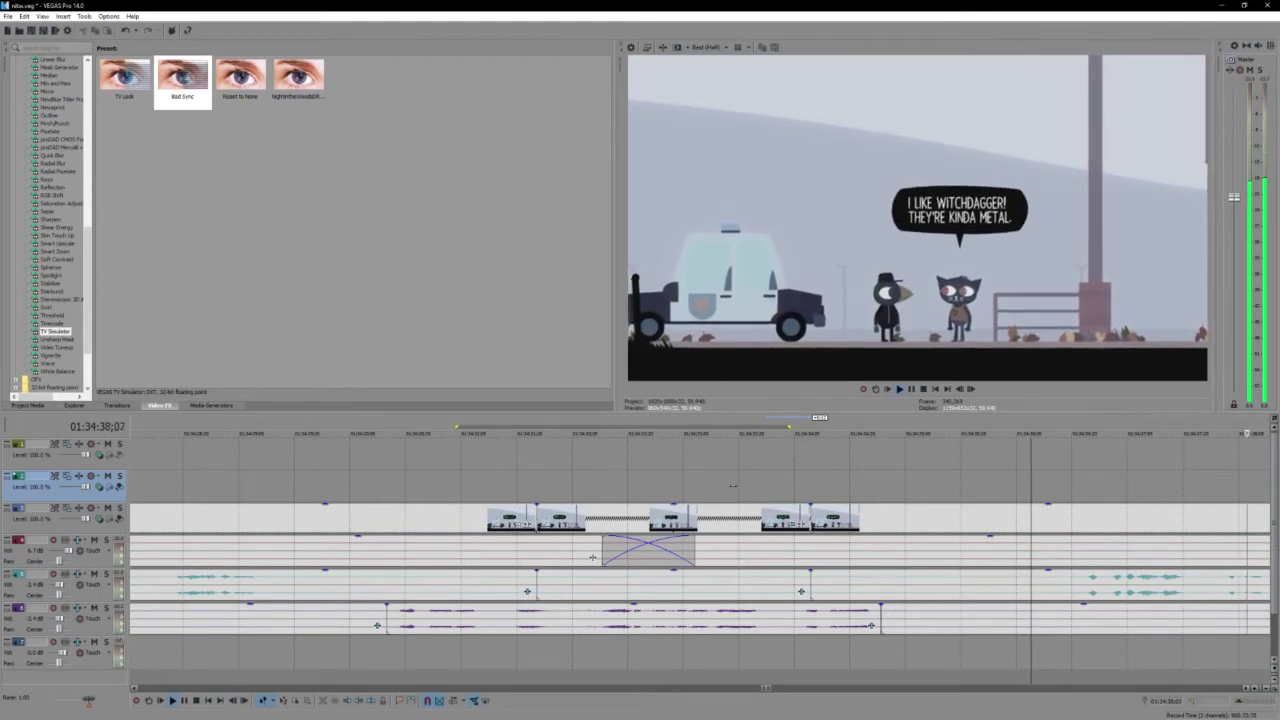
Listen through the following dialogue to about 01:35:45, looking along the audio waveforms for the next passage to tighten
{"action": "scroll", "coordinate": [650, 600], "scroll_direction": "down", "scroll_amount": 4}
{"action": "scroll", "coordinate": [684, 578], "scroll_direction": "down", "scroll_amount": 2}
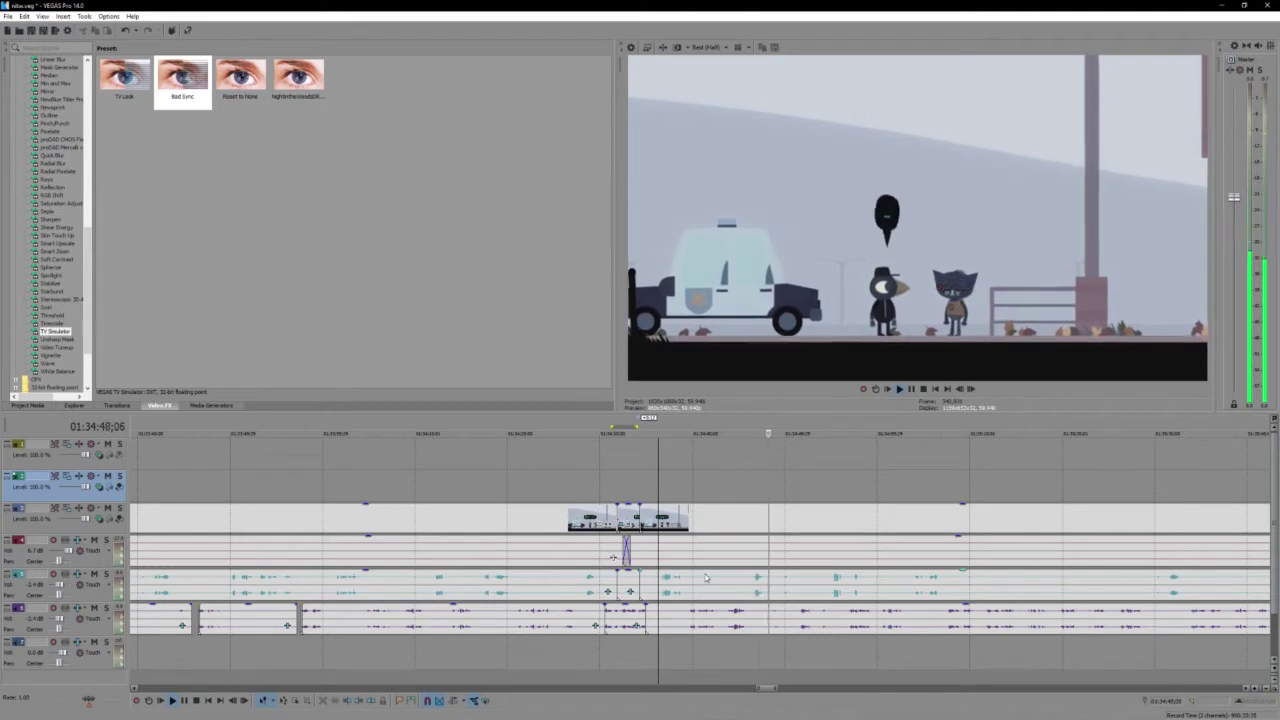
{"action": "scroll", "coordinate": [706, 577], "scroll_direction": "down", "scroll_amount": 3}
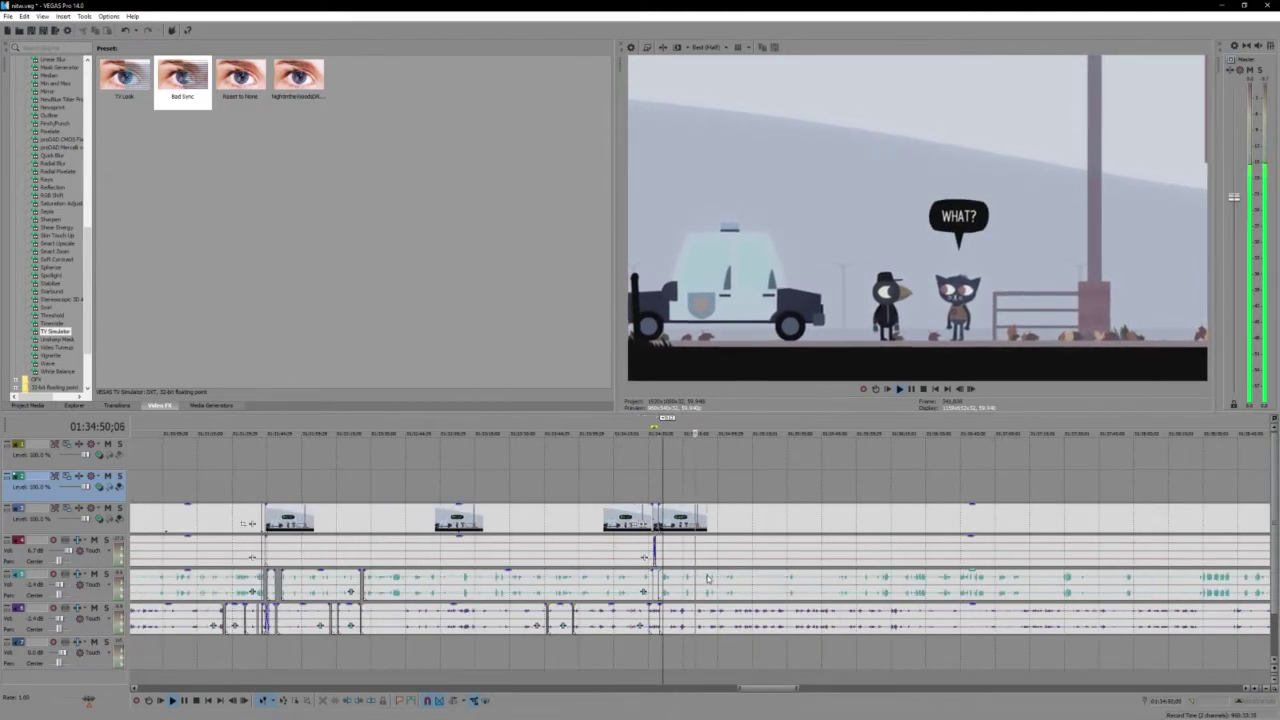
{"action": "left_click", "coordinate": [706, 577]}
{"action": "scroll", "coordinate": [773, 594], "scroll_direction": "up", "scroll_amount": 2}
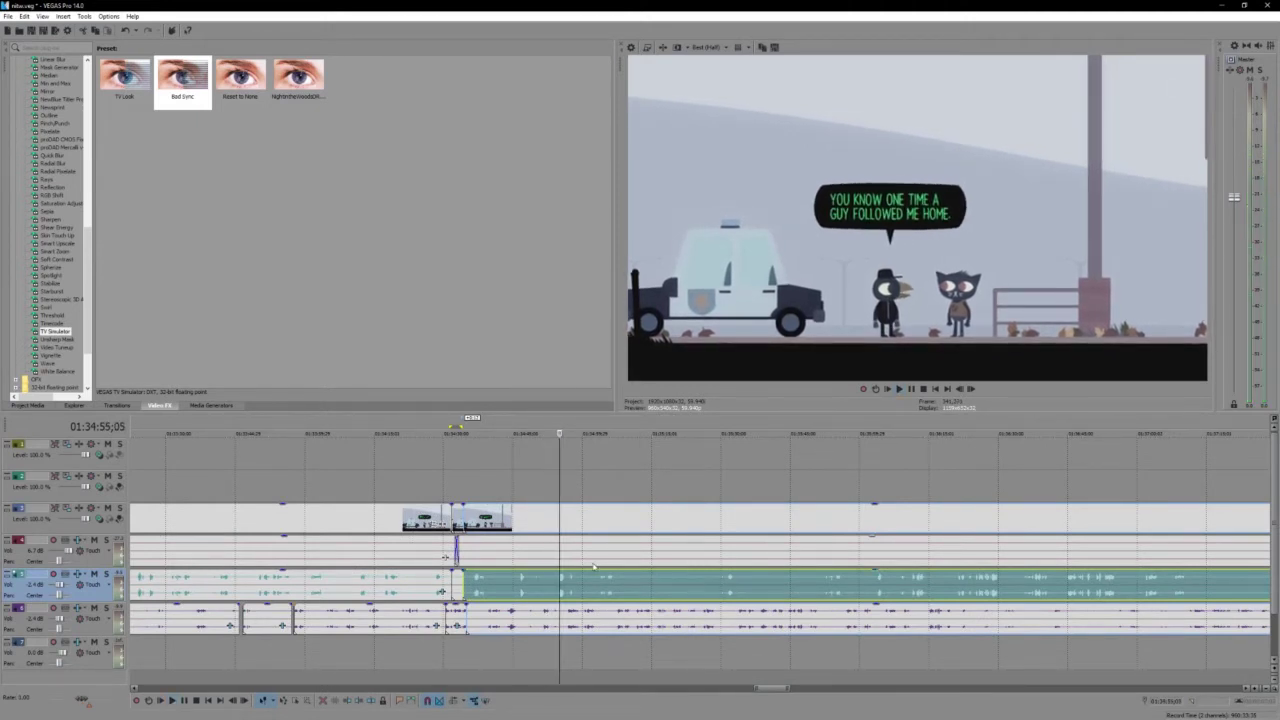
{"action": "scroll", "coordinate": [593, 567], "scroll_direction": "up", "scroll_amount": 4}
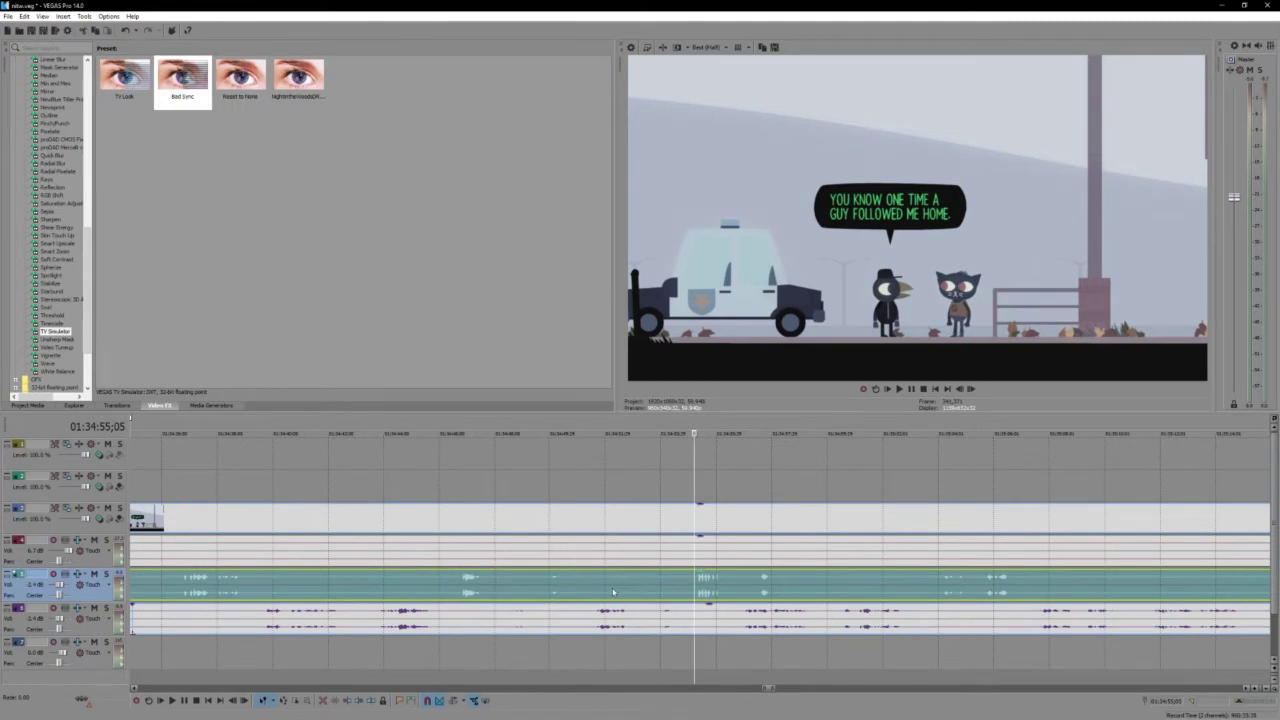
{"action": "left_click", "coordinate": [593, 573]}
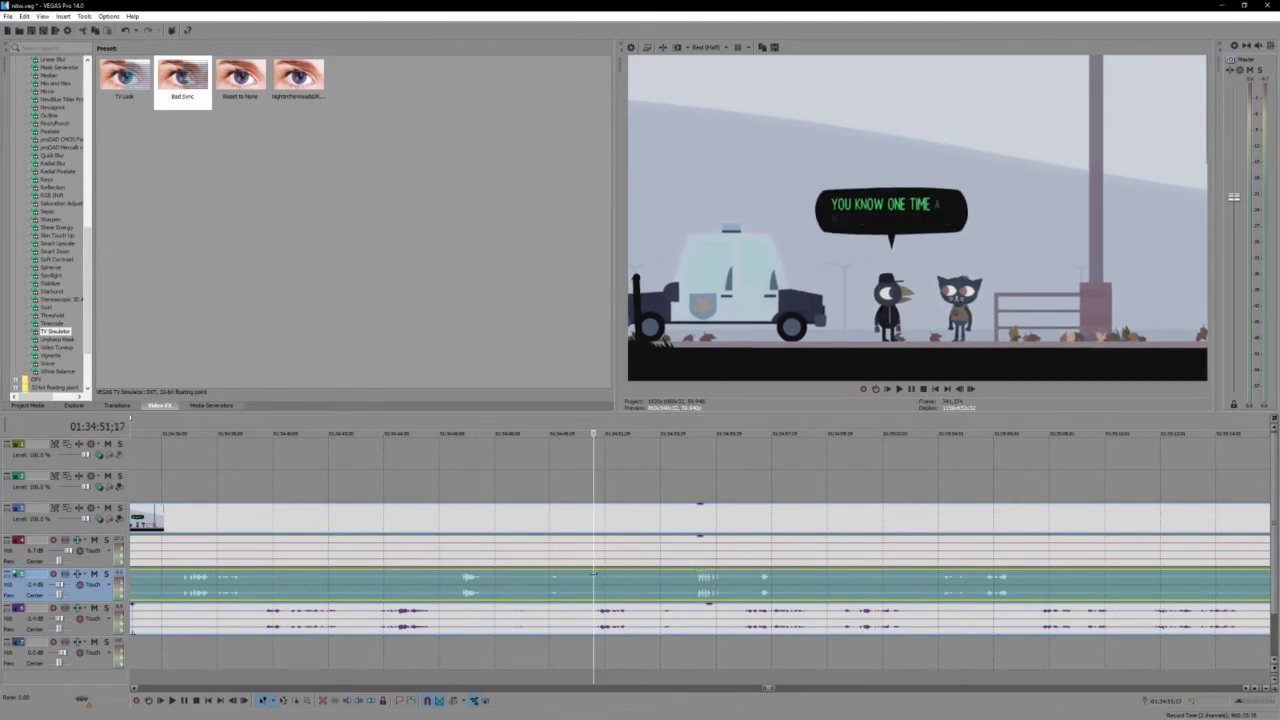
{"action": "key", "text": "space"}
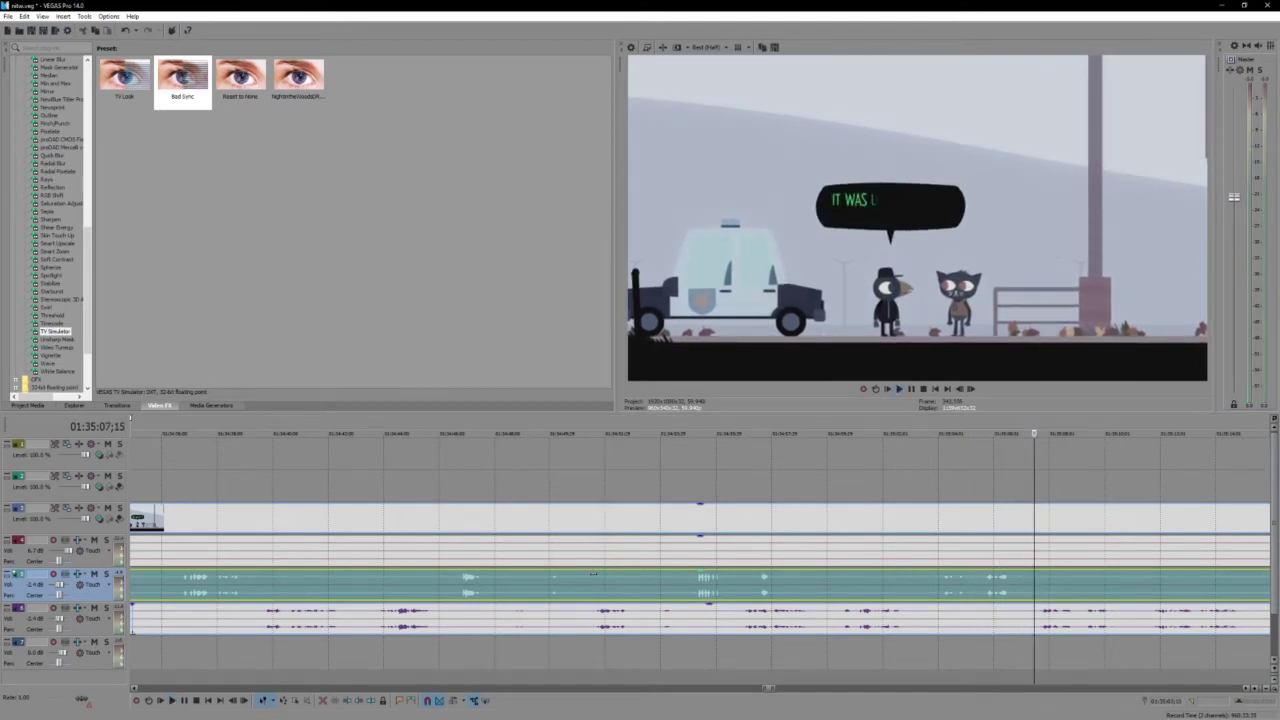
{"action": "key", "text": "space"}
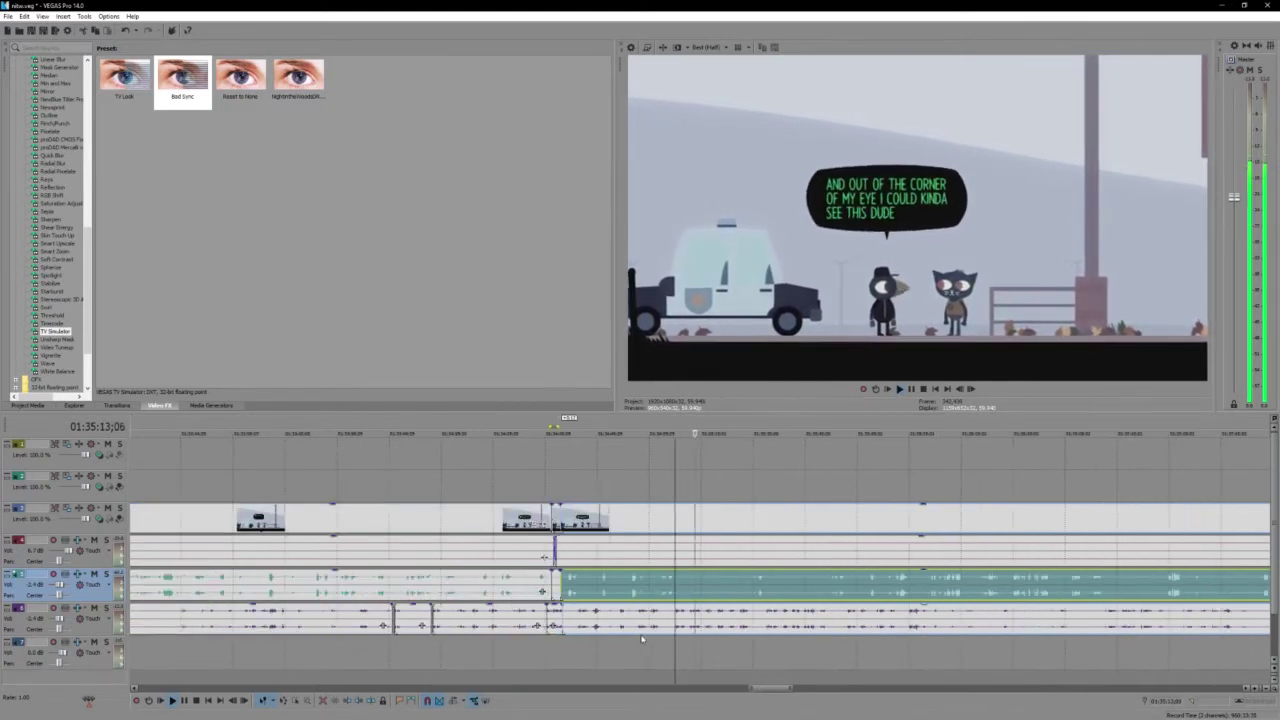
{"action": "left_click", "coordinate": [796, 624]}
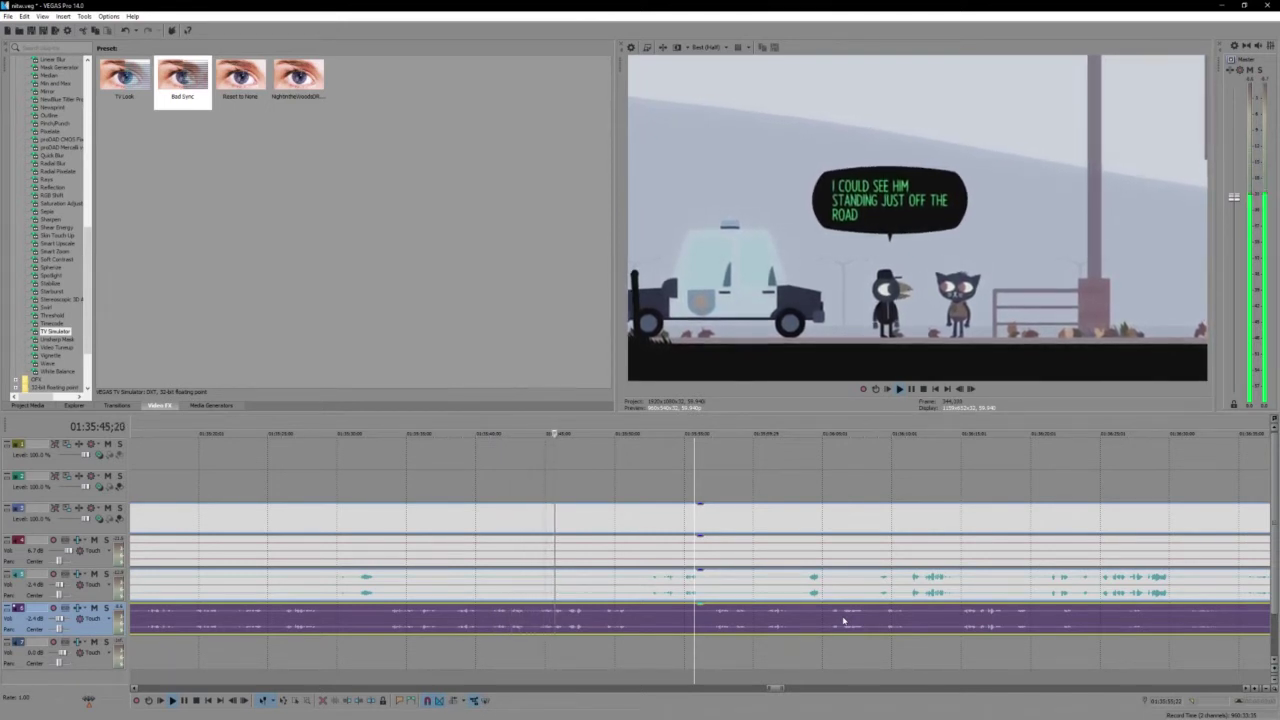
Split the purple voice track at 01:35:41;02 and trim about 3.5 seconds off the start of the later part
{"action": "key", "text": "space"}
{"action": "left_click", "coordinate": [500, 530]}
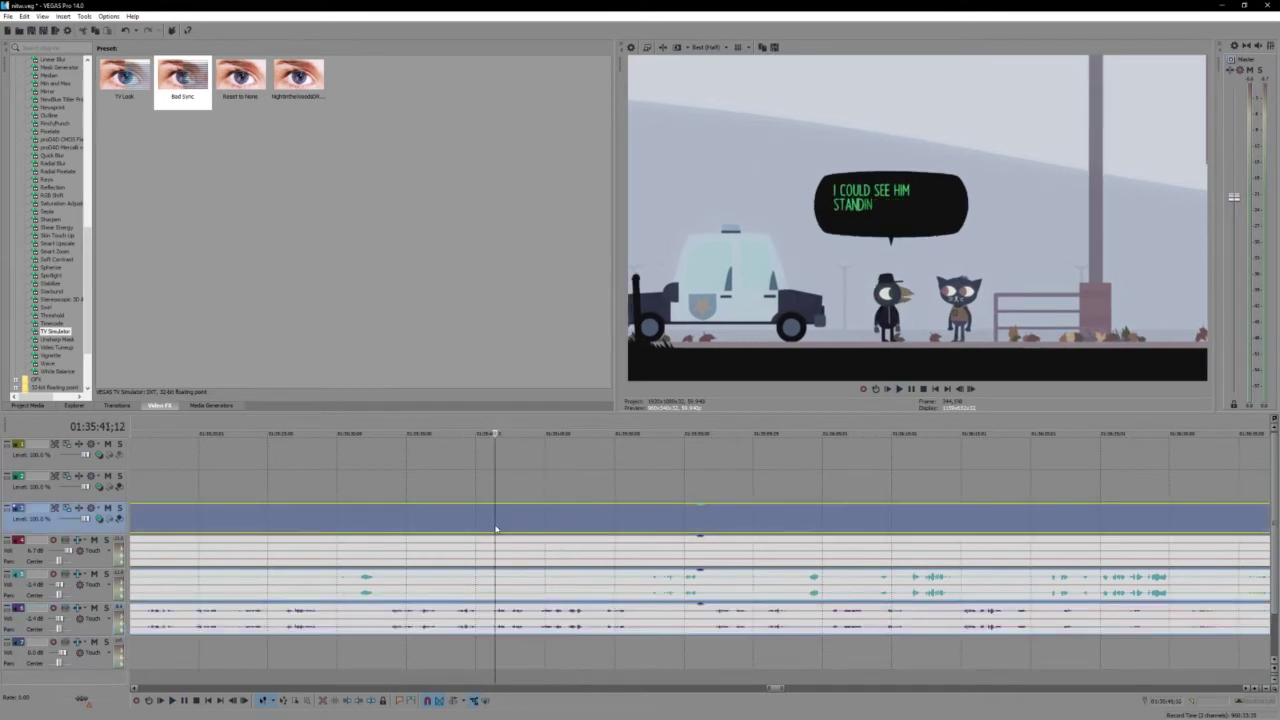
{"action": "left_click", "coordinate": [685, 630]}
{"action": "key", "text": "space"}
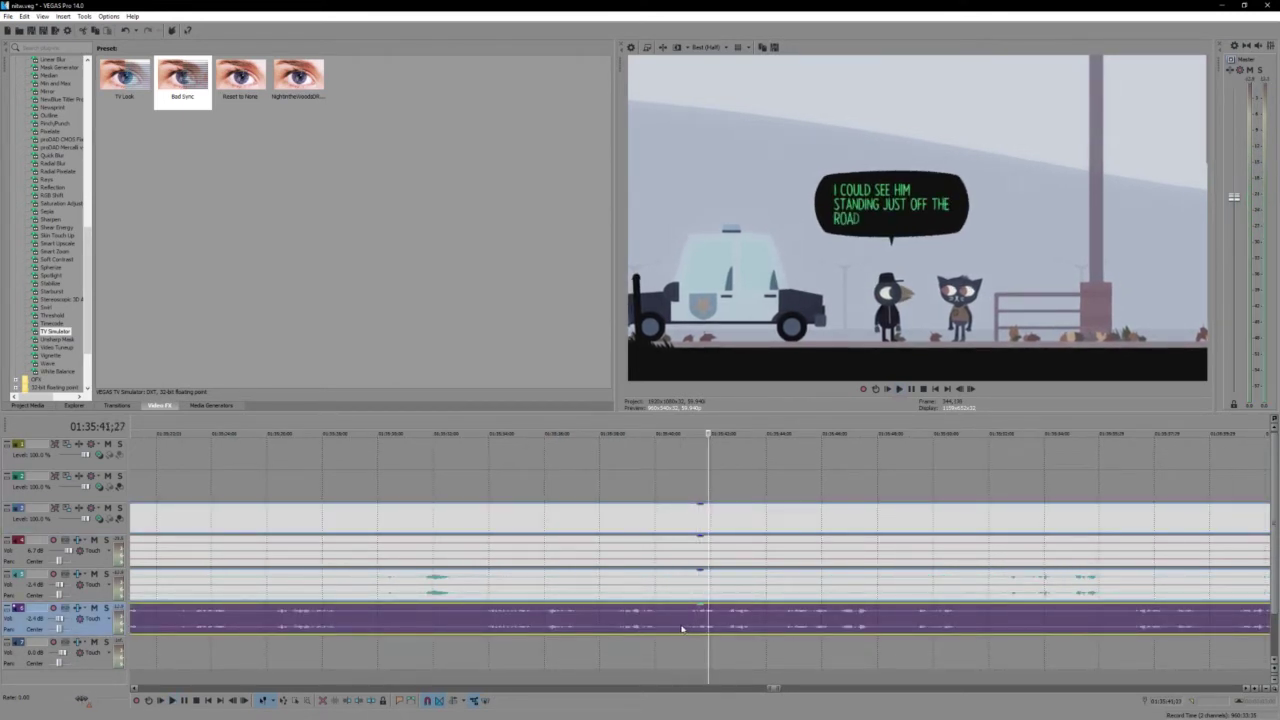
{"action": "left_click", "coordinate": [682, 628]}
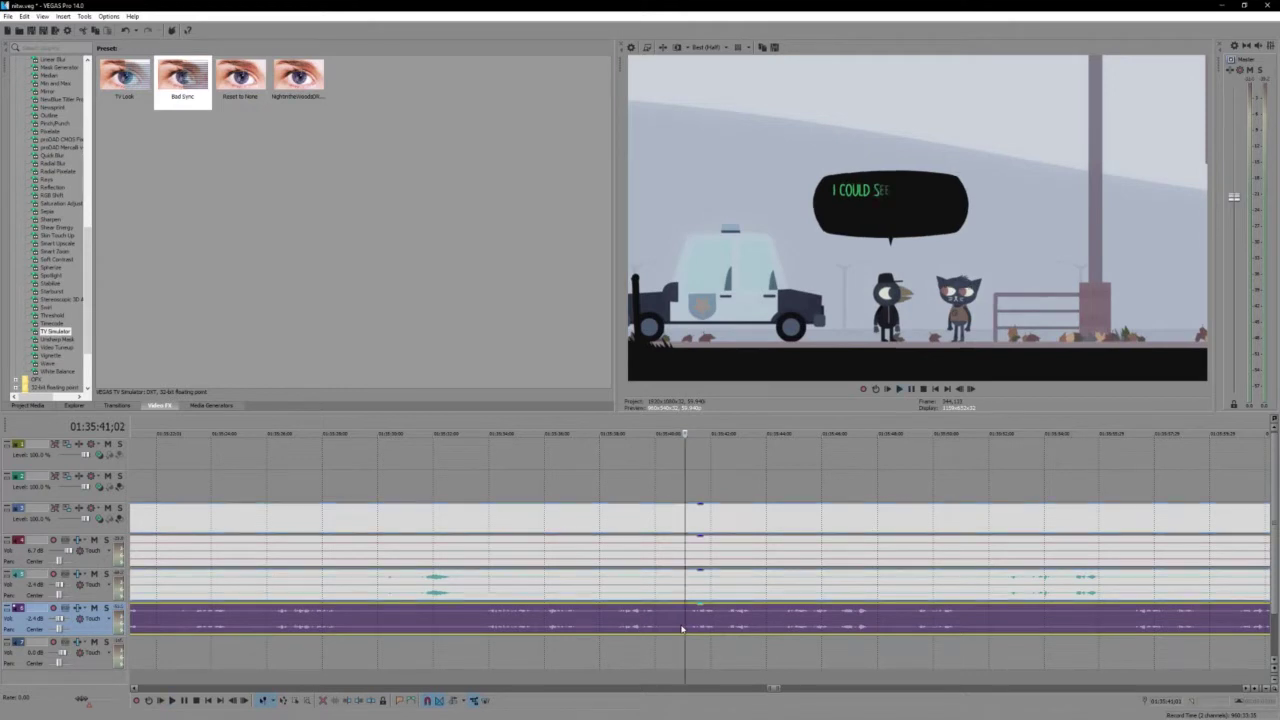
{"action": "key", "text": "s"}
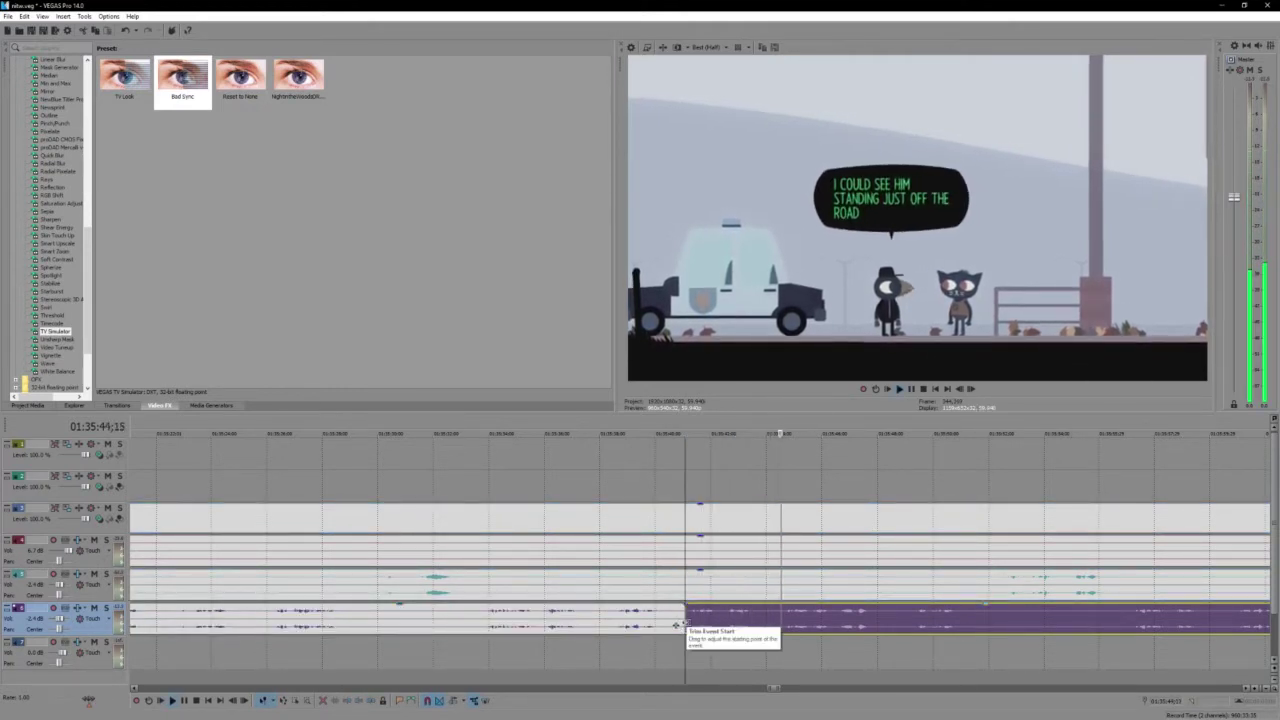
{"action": "left_click_drag", "start_coordinate": [684, 625], "coordinate": [750, 625]}
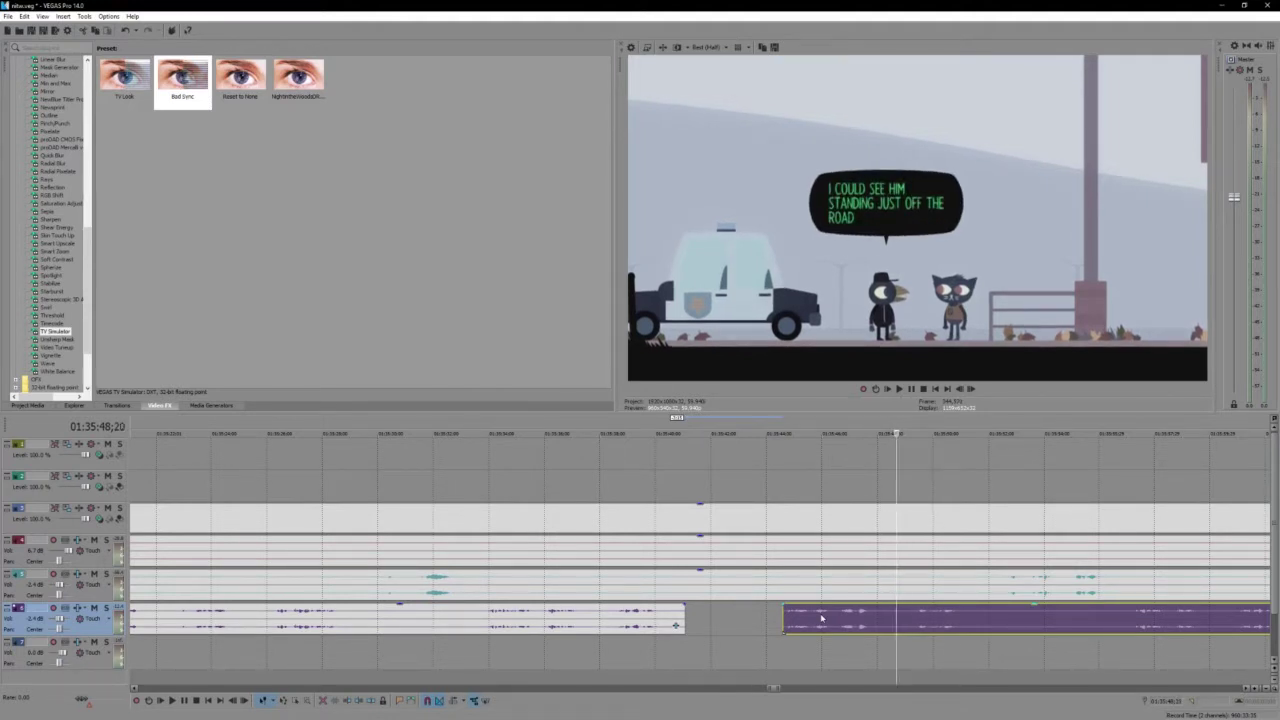
Split the voice, video and teal-track audio at 01:35:48;20, and slide the trimmed voice piece back to meet the preceding one
{"action": "key", "text": "s"}
{"action": "left_click_drag", "start_coordinate": [863, 612], "coordinate": [766, 611]}
{"action": "left_click", "coordinate": [897, 527]}
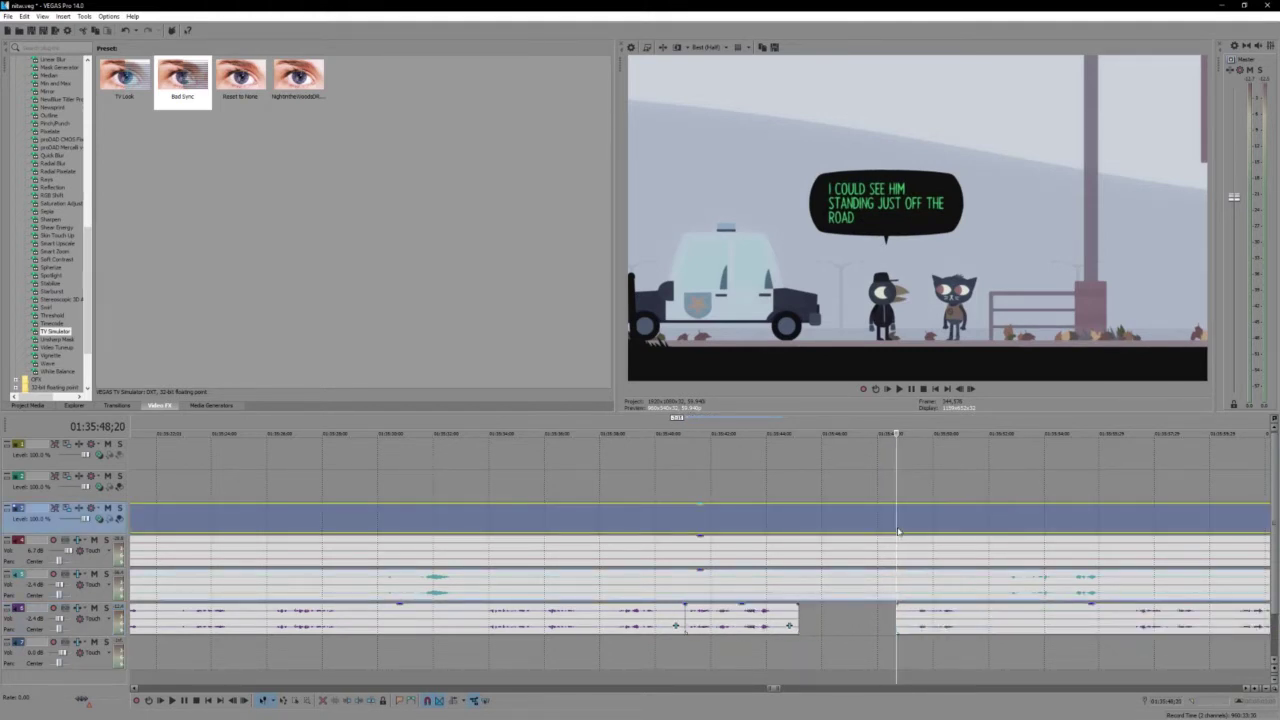
{"action": "key", "text": "s"}
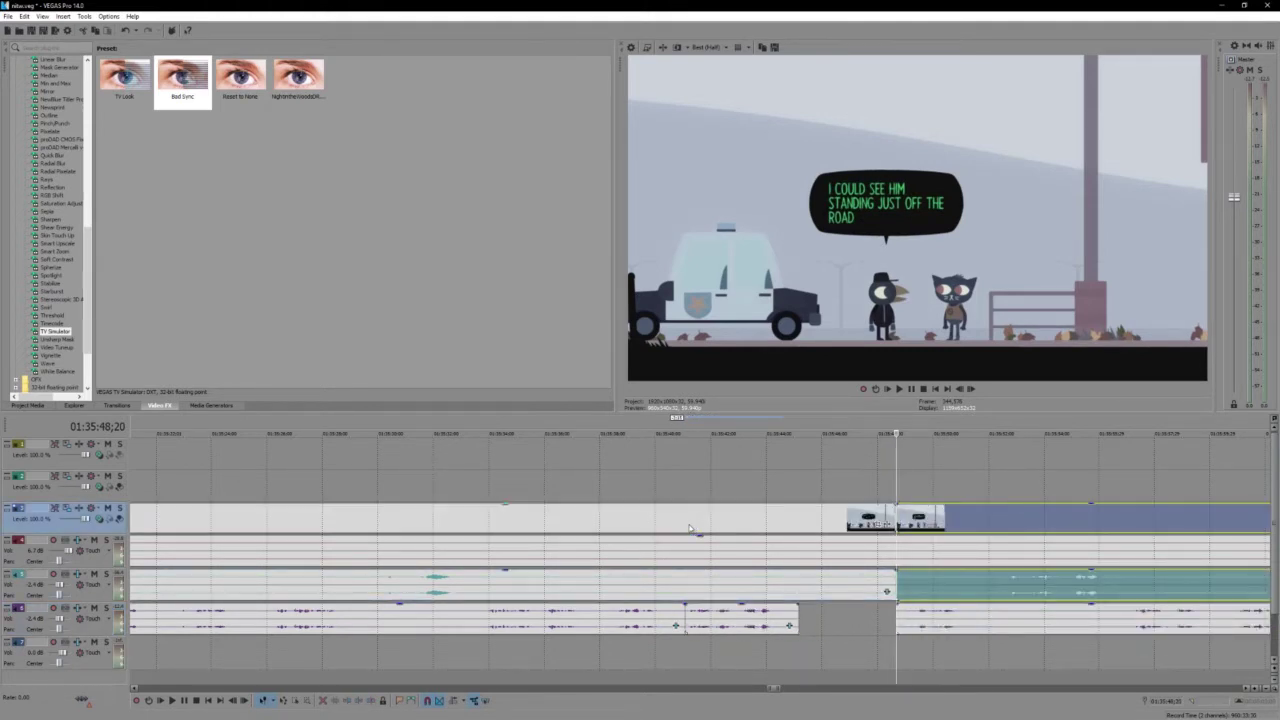
Split the video and teal-track audio at 01:35:42;02, and split the red-track audio there and at 01:35:48;20
{"action": "left_click", "coordinate": [686, 527]}
{"action": "key", "text": "space"}
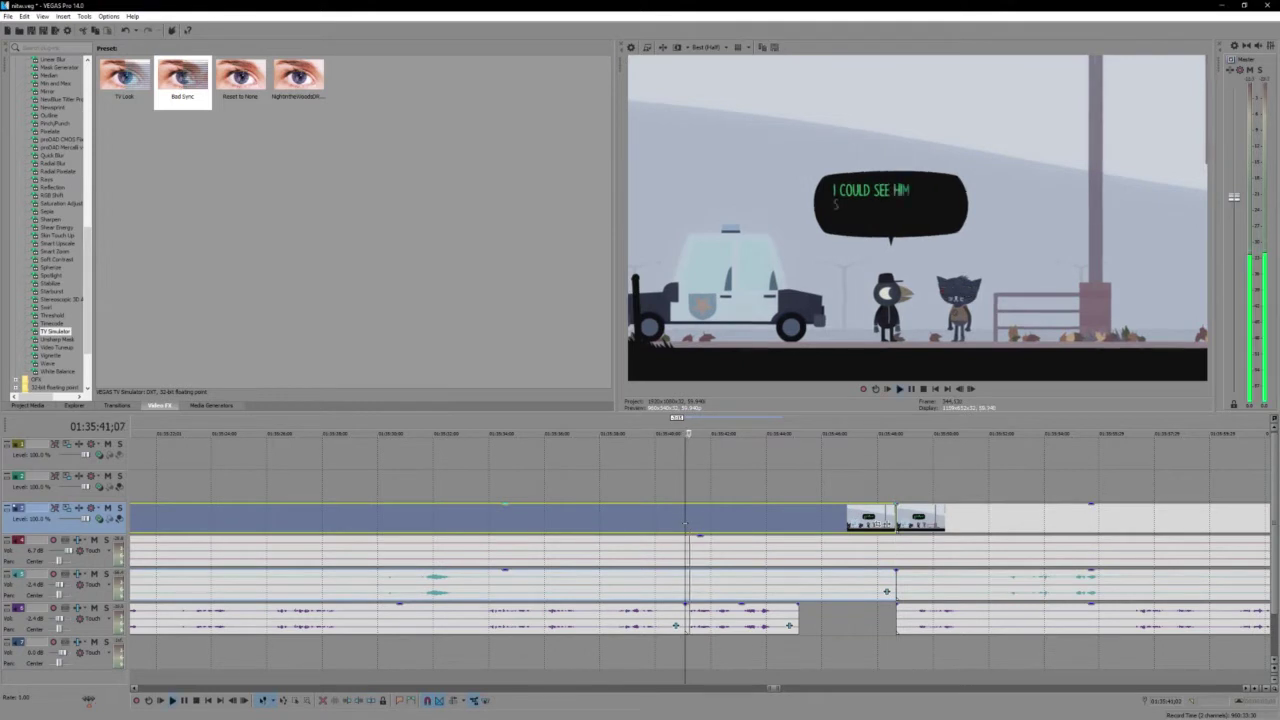
{"action": "key", "text": "space"}
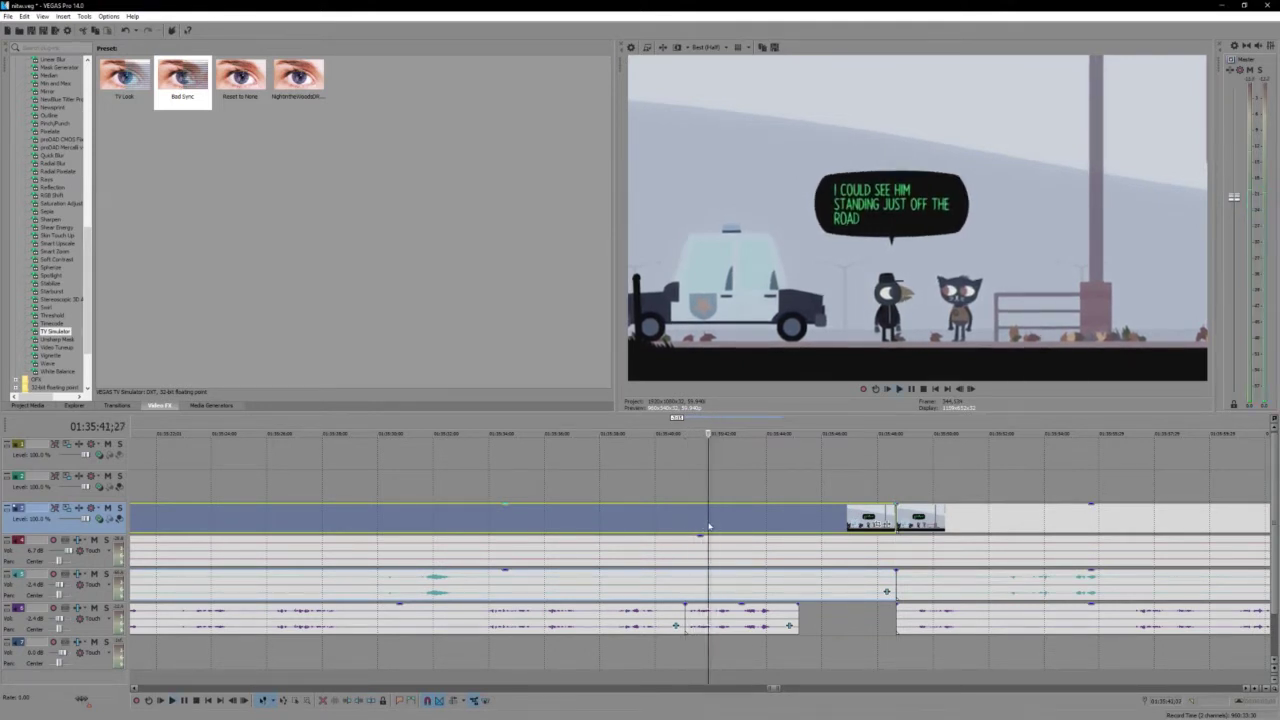
{"action": "left_click", "coordinate": [890, 521]}
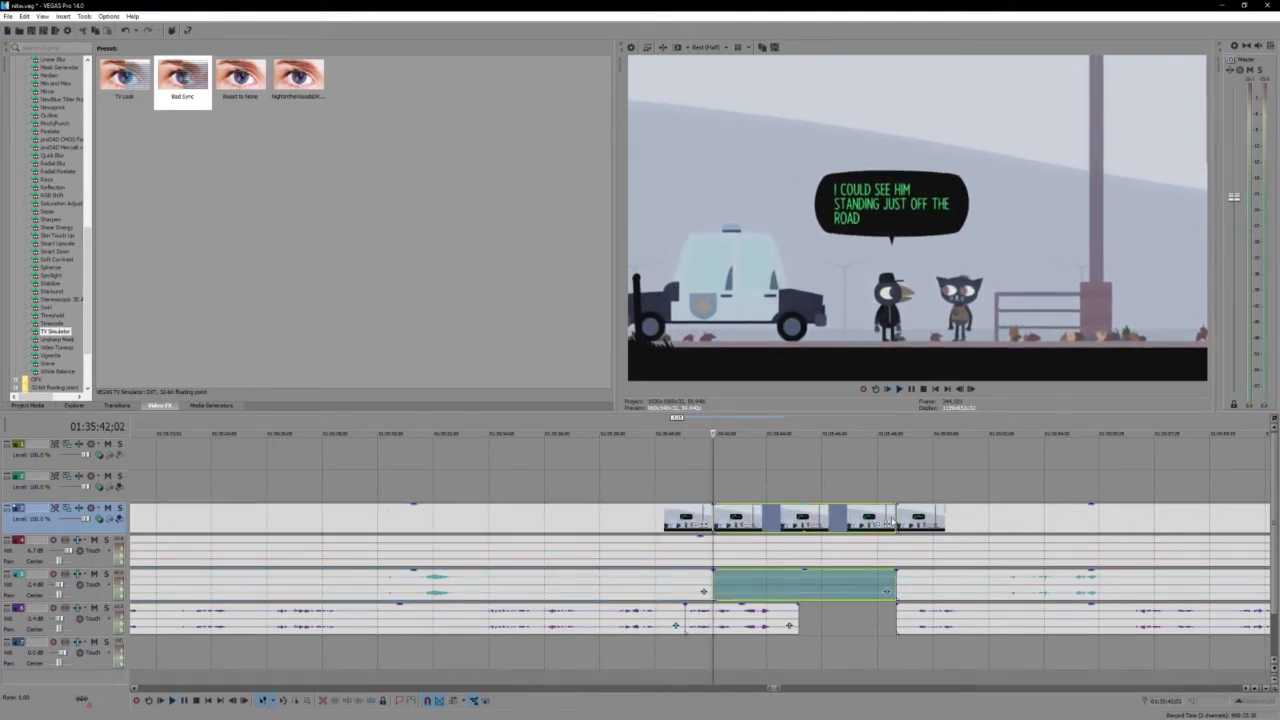
{"action": "left_click", "coordinate": [897, 551]}
{"action": "left_click_drag", "start_coordinate": [715, 547], "coordinate": [890, 513]}
Trim the ends of the middle video, red-track and teal-track pieces back to where the voice piece ends, about 01:35:45
{"action": "left_click", "coordinate": [914, 520]}
{"action": "left_click", "coordinate": [924, 614], "text": "shift"}
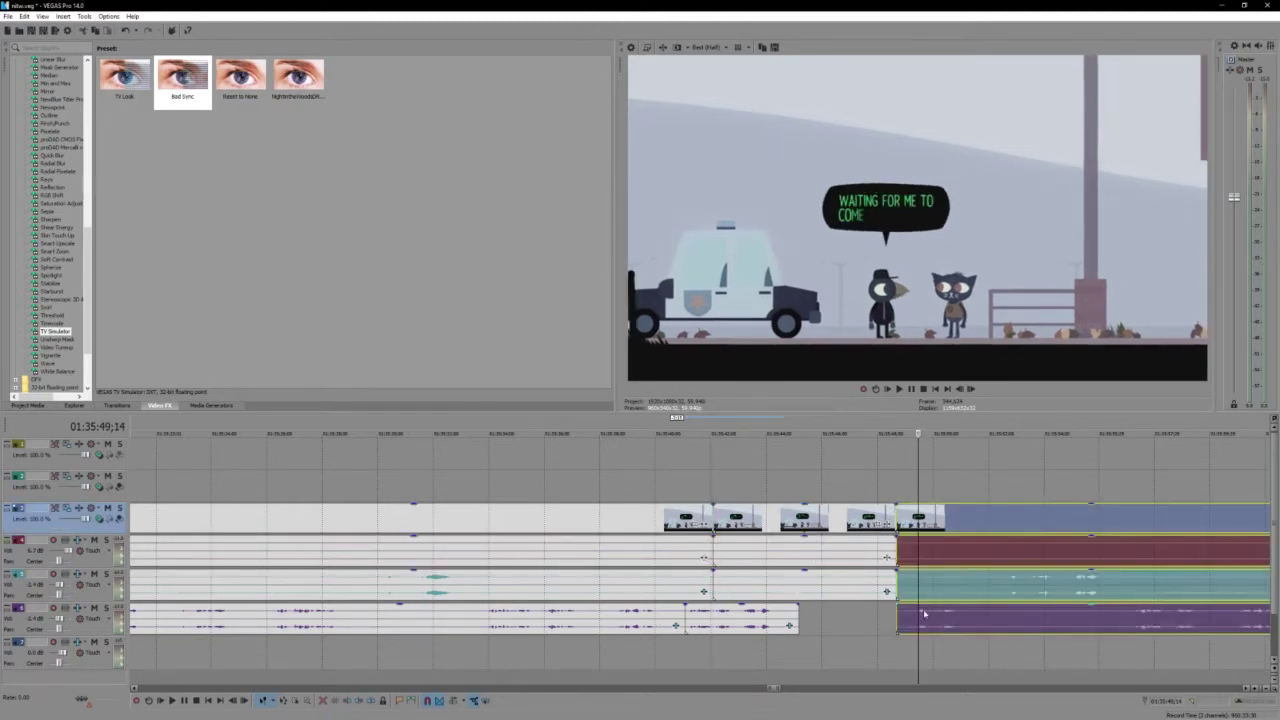
{"action": "left_click", "coordinate": [794, 522]}
{"action": "left_click", "coordinate": [860, 542], "text": "ctrl"}
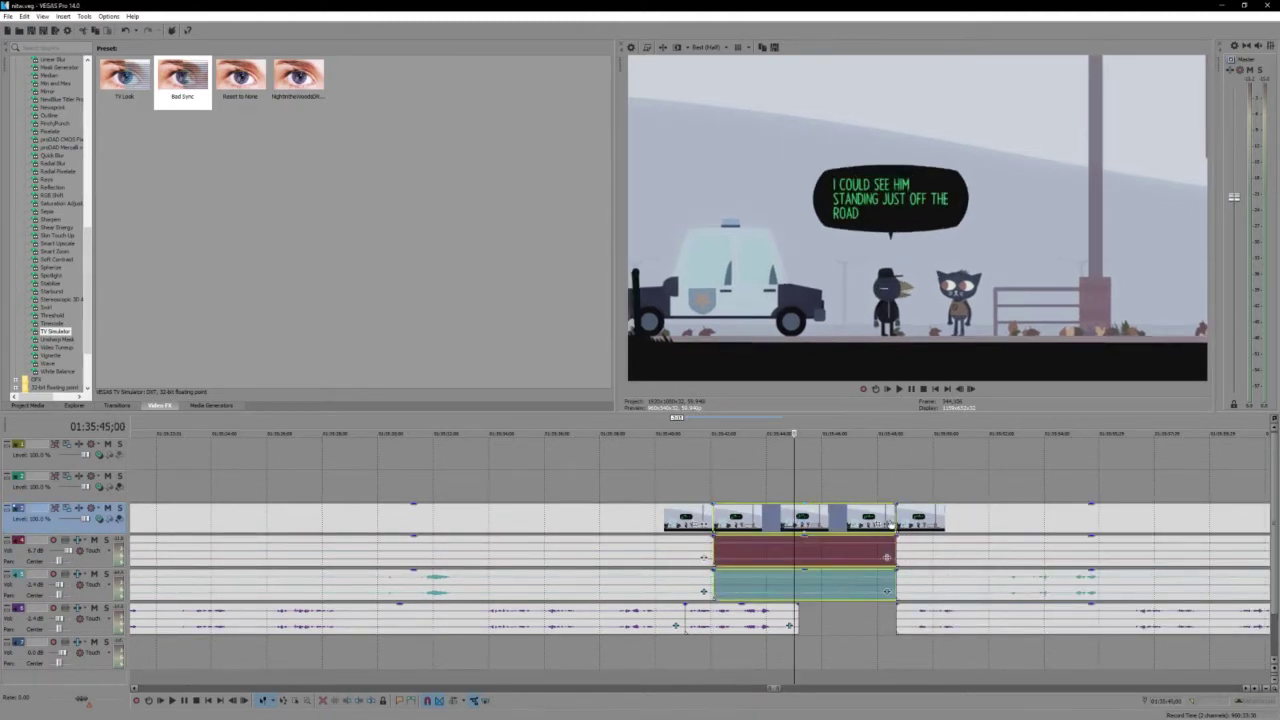
{"action": "left_click_drag", "start_coordinate": [893, 519], "coordinate": [797, 525]}
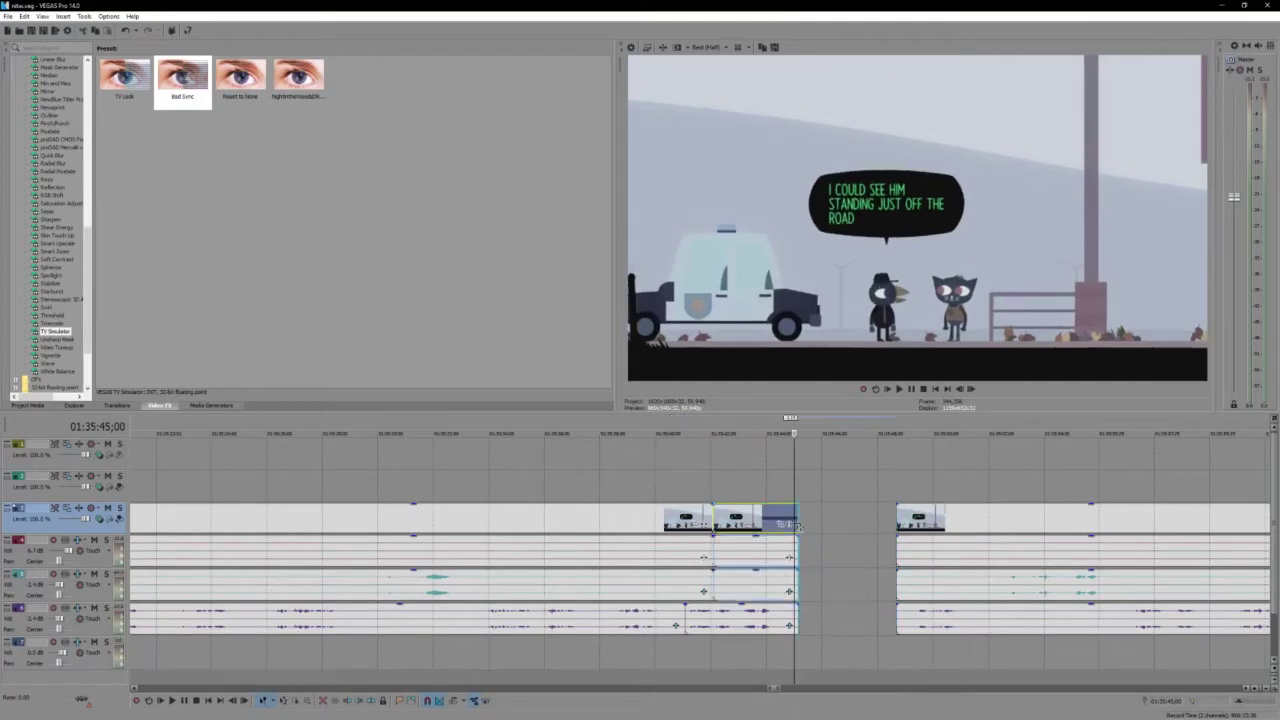
Shift all later events about 3.5 seconds earlier to close the gap, and delete the short red-track audio piece between the cuts
{"action": "left_click", "coordinate": [914, 522]}
{"action": "left_click_drag", "start_coordinate": [900, 528], "coordinate": [800, 528]}
{"action": "left_click", "coordinate": [768, 556]}
{"action": "key", "text": "Delete"}
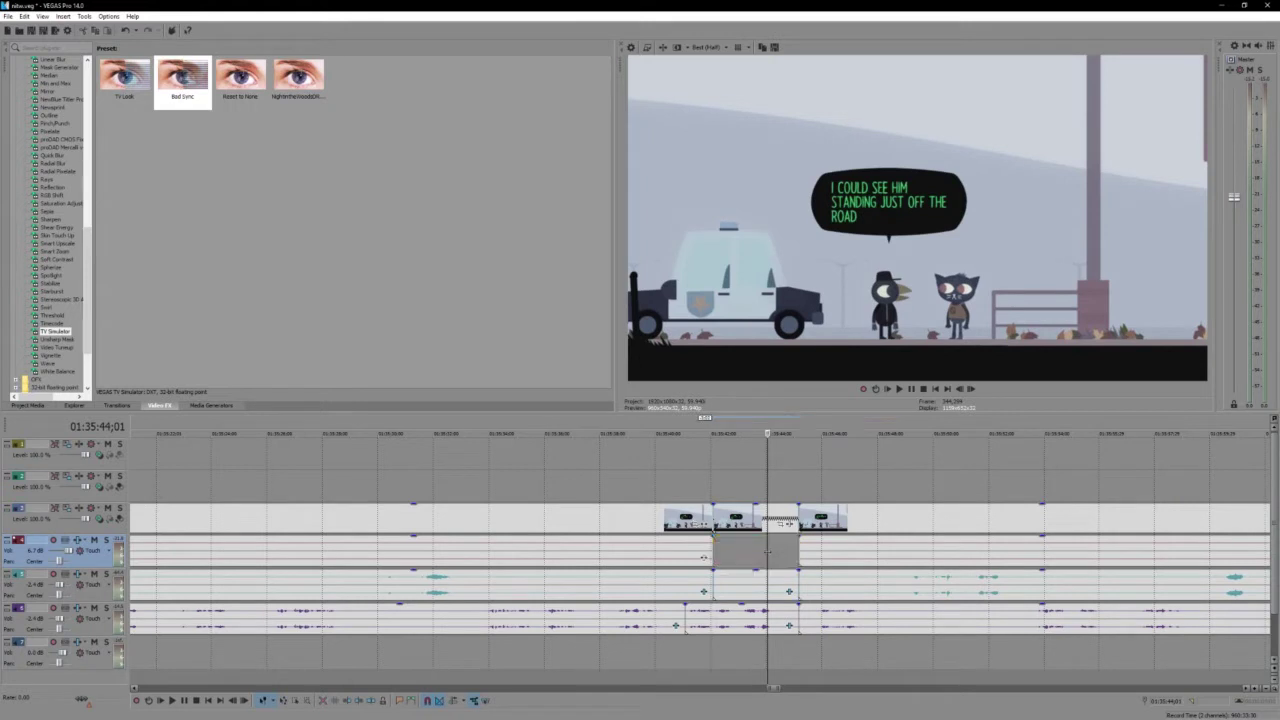
Extend the neighbouring red-track audio pieces across the gap so they overlap in a crossfade around 01:35:43 to 01:35:44
{"action": "left_click", "coordinate": [816, 557]}
{"action": "left_click_drag", "start_coordinate": [816, 557], "coordinate": [735, 557]}
{"action": "left_click", "coordinate": [685, 549]}
Play back the new red-track crossfade from about 01:35:40, and continue reviewing the dialogue and walking footage to 01:36:22
{"action": "left_click_drag", "start_coordinate": [814, 428], "coordinate": [674, 430]}
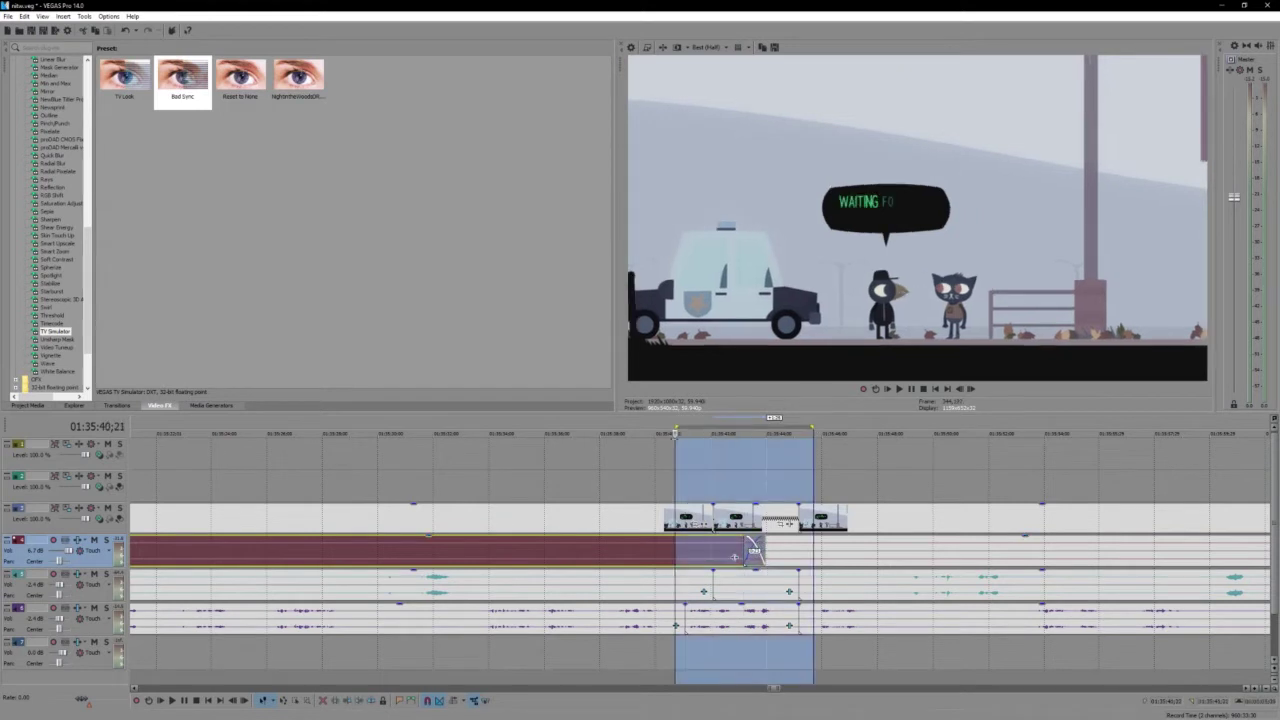
{"action": "key", "text": "space"}
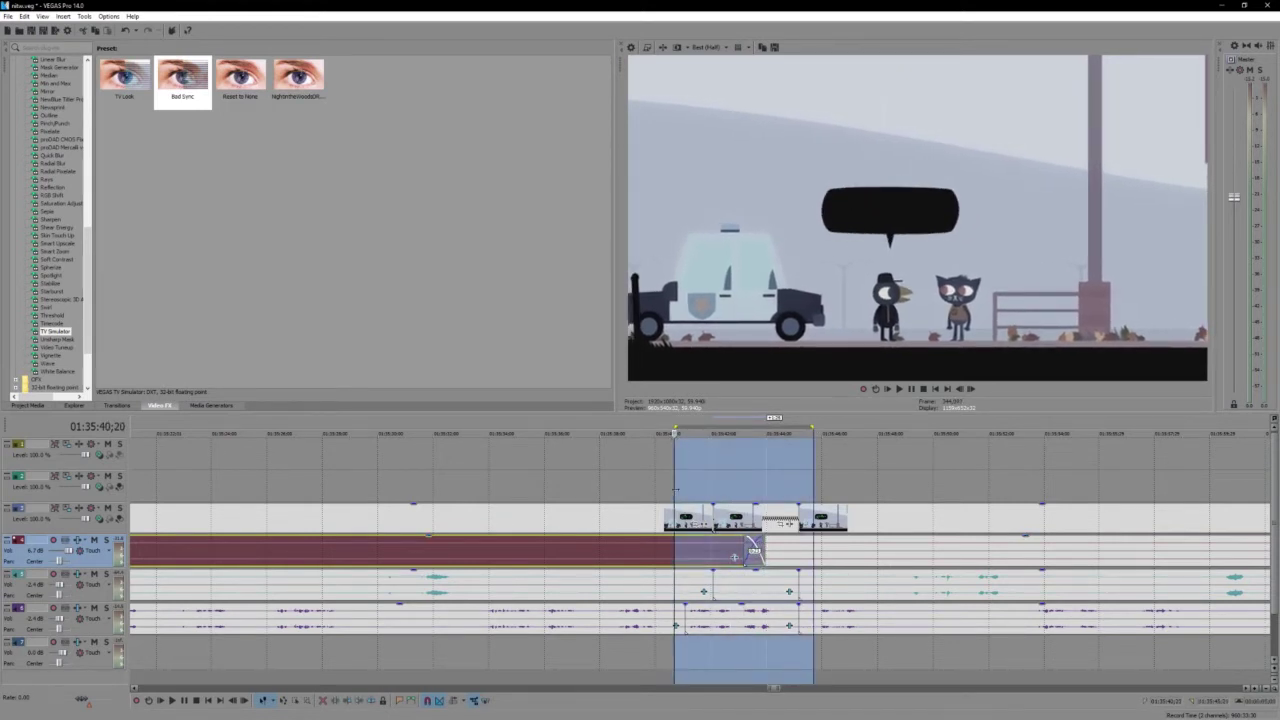
{"action": "scroll", "coordinate": [959, 590], "scroll_direction": "down", "scroll_amount": 2}
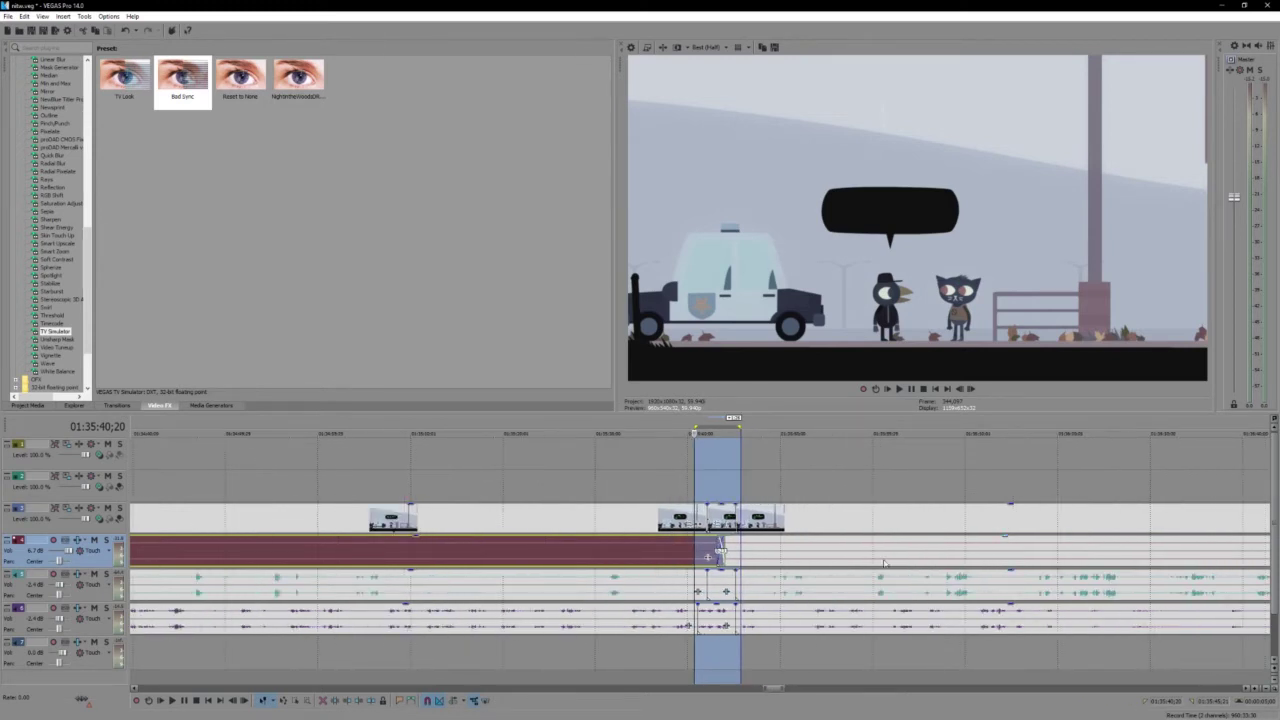
{"action": "scroll", "coordinate": [746, 505], "scroll_direction": "up", "scroll_amount": 3}
{"action": "left_click", "coordinate": [689, 498]}
{"action": "key", "text": "space"}
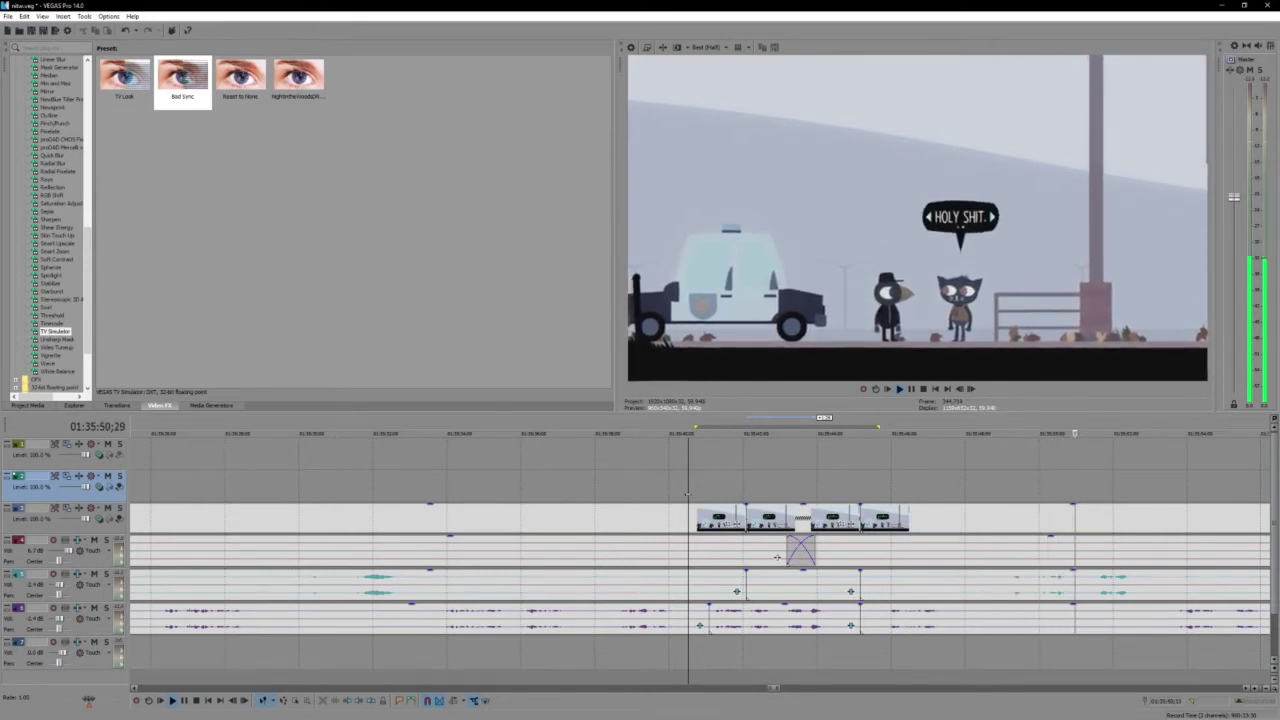
{"action": "scroll", "coordinate": [968, 635], "scroll_direction": "down", "scroll_amount": 2}
{"action": "left_click", "coordinate": [900, 626]}
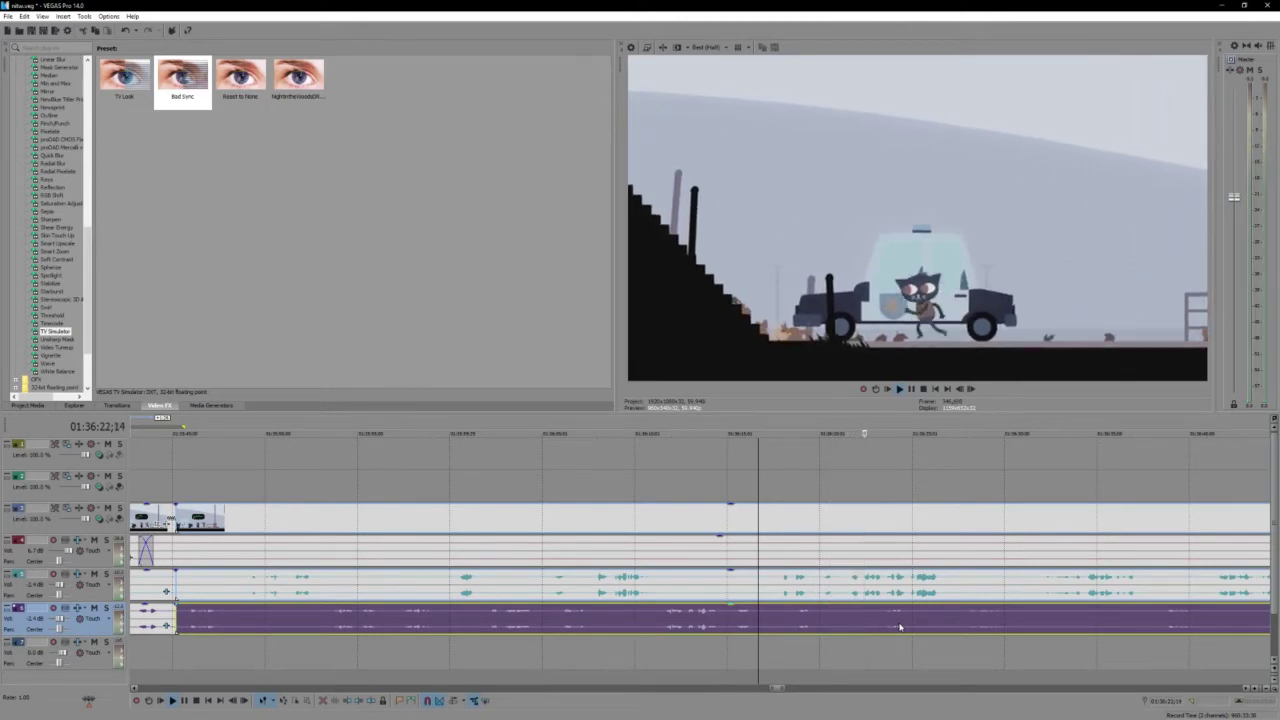
{"action": "scroll", "coordinate": [900, 627], "scroll_direction": "down", "scroll_amount": 2}
{"action": "scroll", "coordinate": [727, 596], "scroll_direction": "down", "scroll_amount": 3}
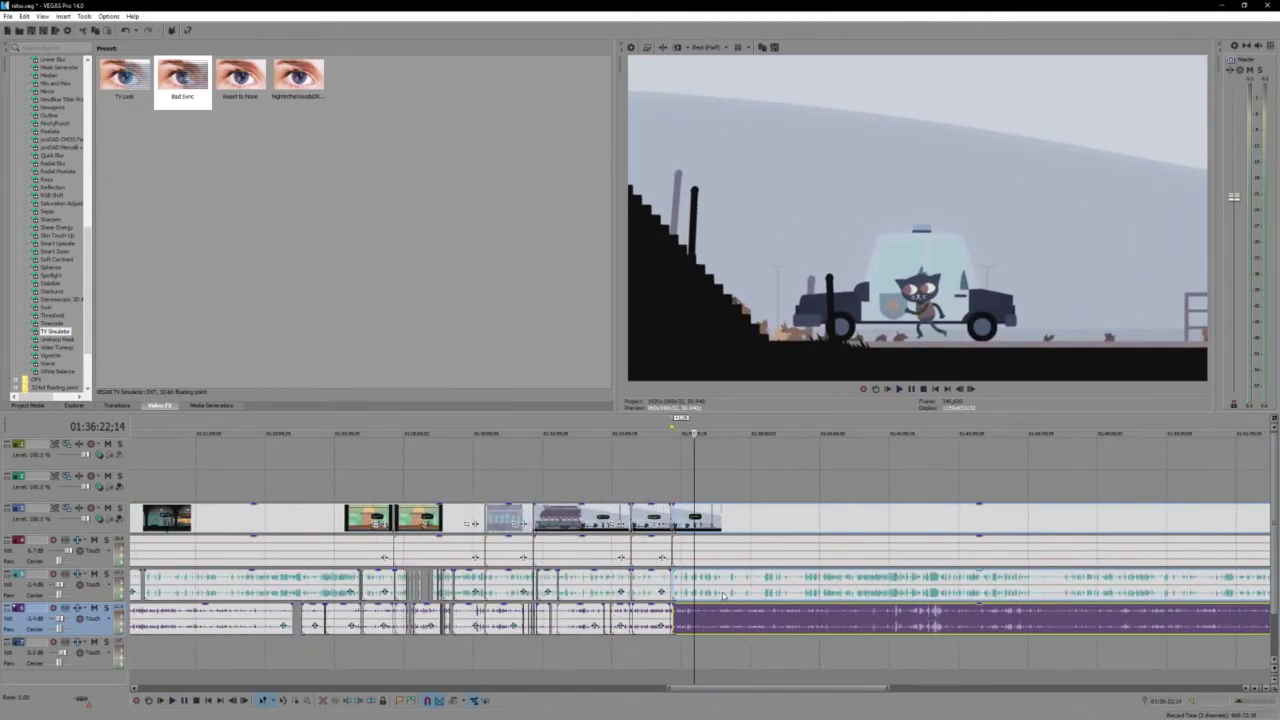
{"action": "scroll", "coordinate": [723, 595], "scroll_direction": "down", "scroll_amount": 2}
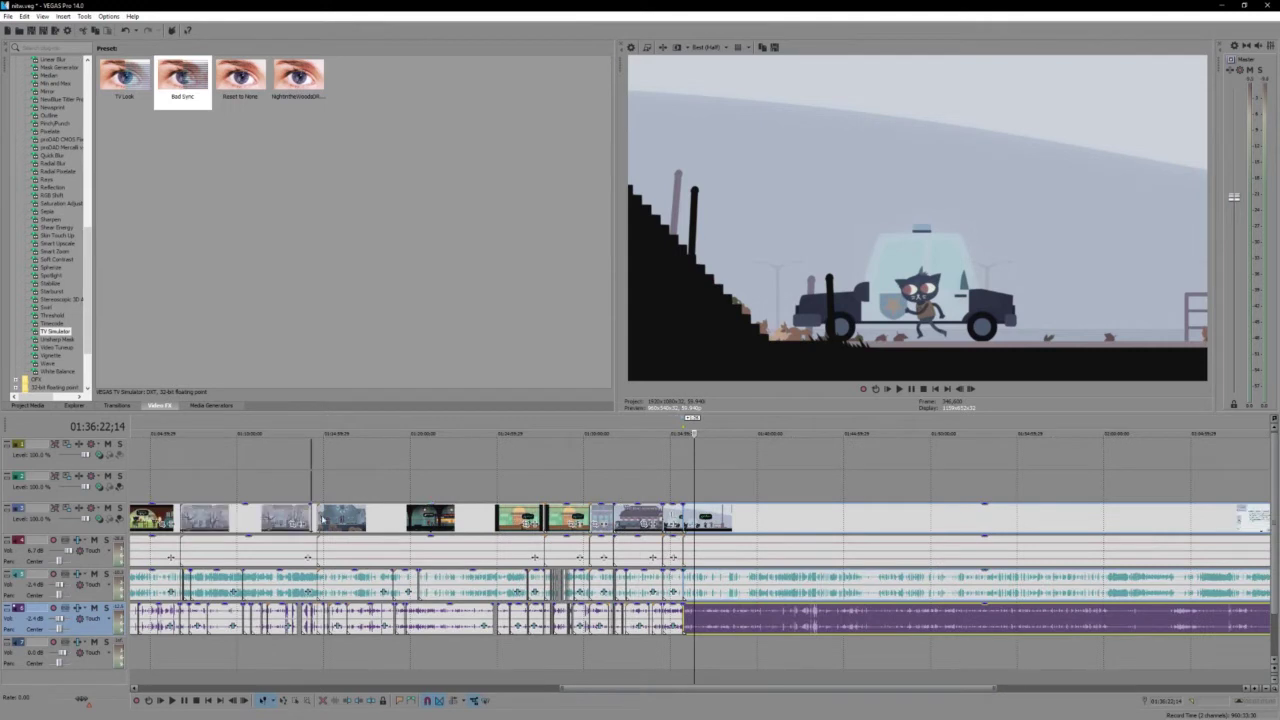
{"action": "scroll", "coordinate": [723, 595], "scroll_direction": "down", "scroll_amount": 2}
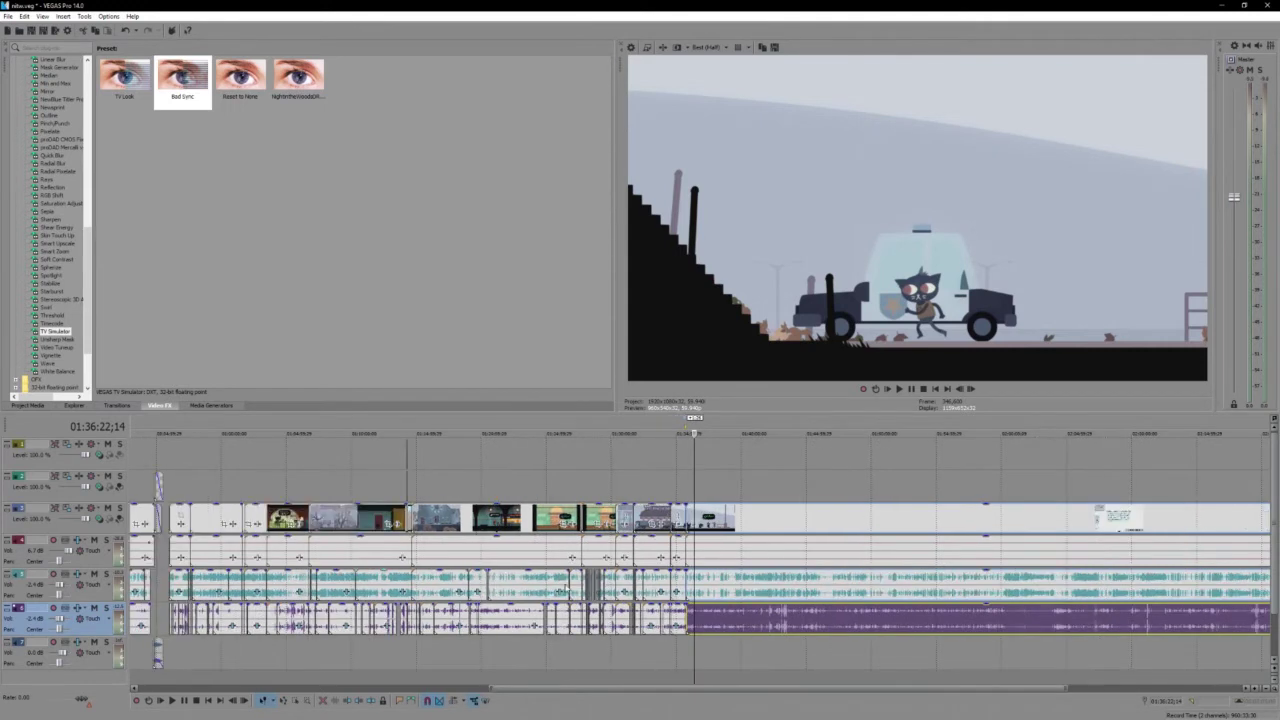
{"action": "scroll", "coordinate": [769, 618], "scroll_direction": "up", "scroll_amount": 5}
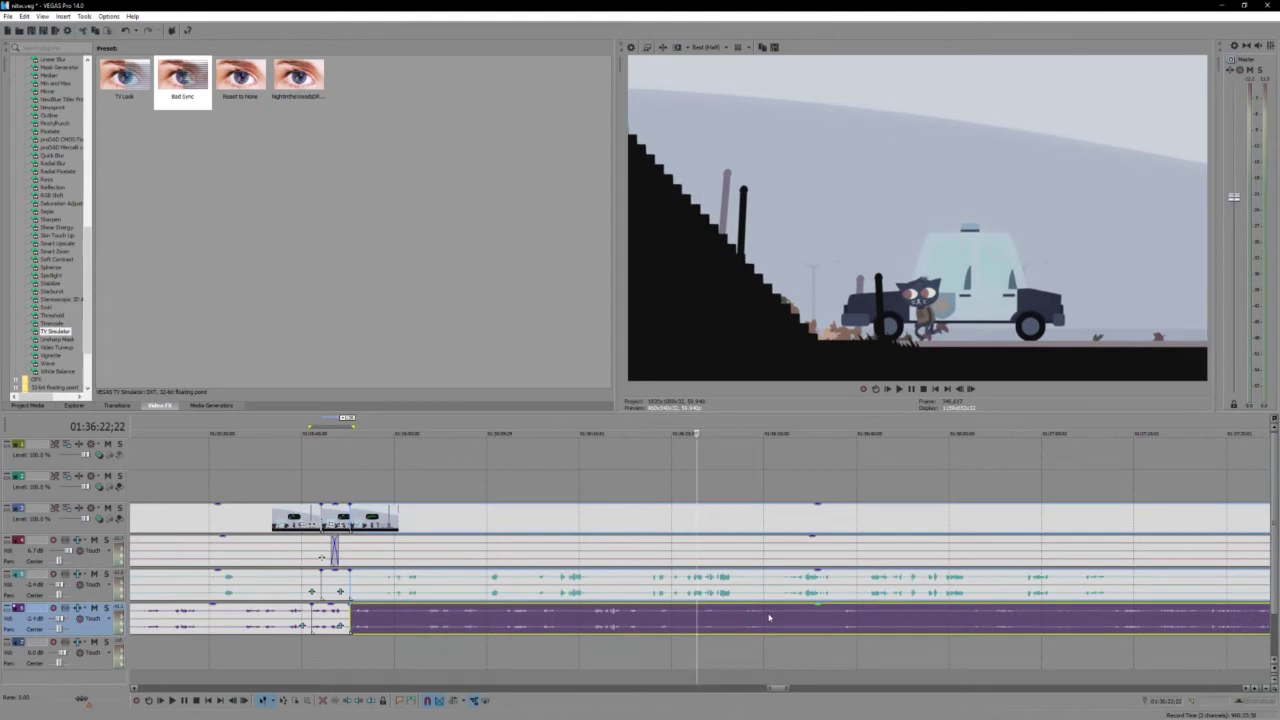
Split the voice audio at about 01:36:37, and trim the later piece's start to about 01:36:38;20 with a short fade-in
{"action": "key", "text": "space"}
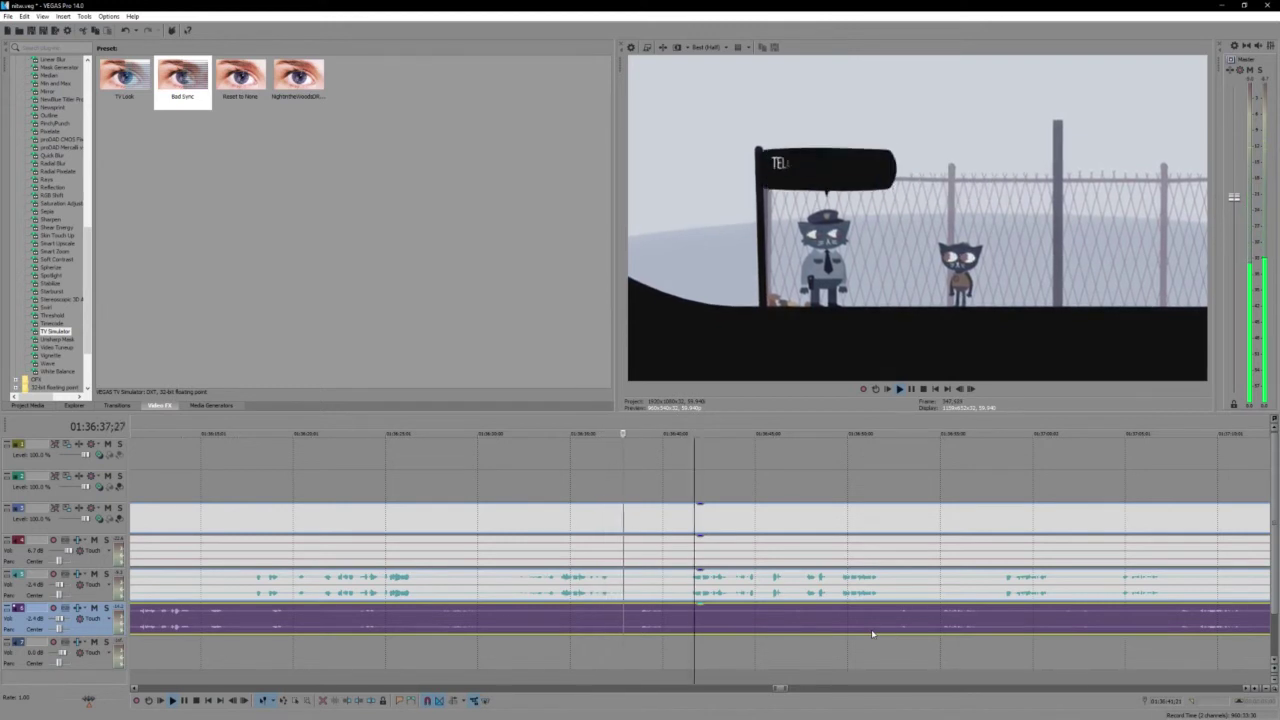
{"action": "left_click", "coordinate": [612, 623]}
{"action": "key", "text": "s"}
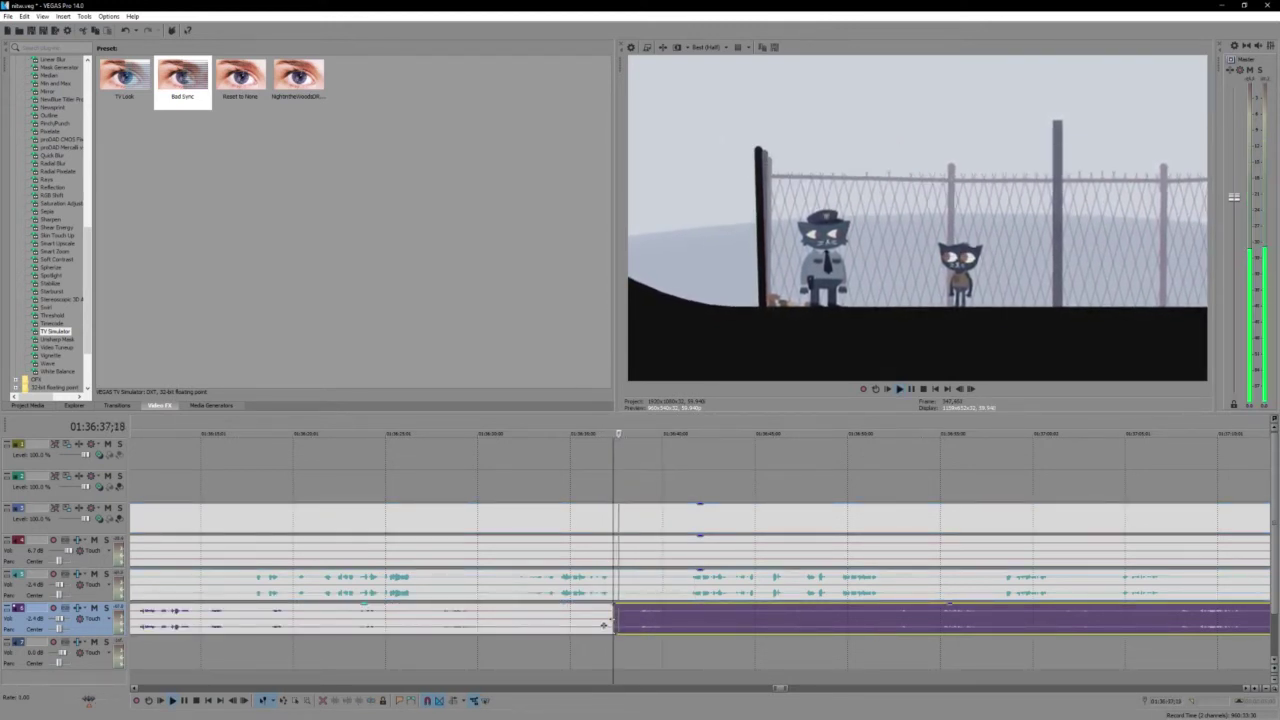
{"action": "key", "text": "space"}
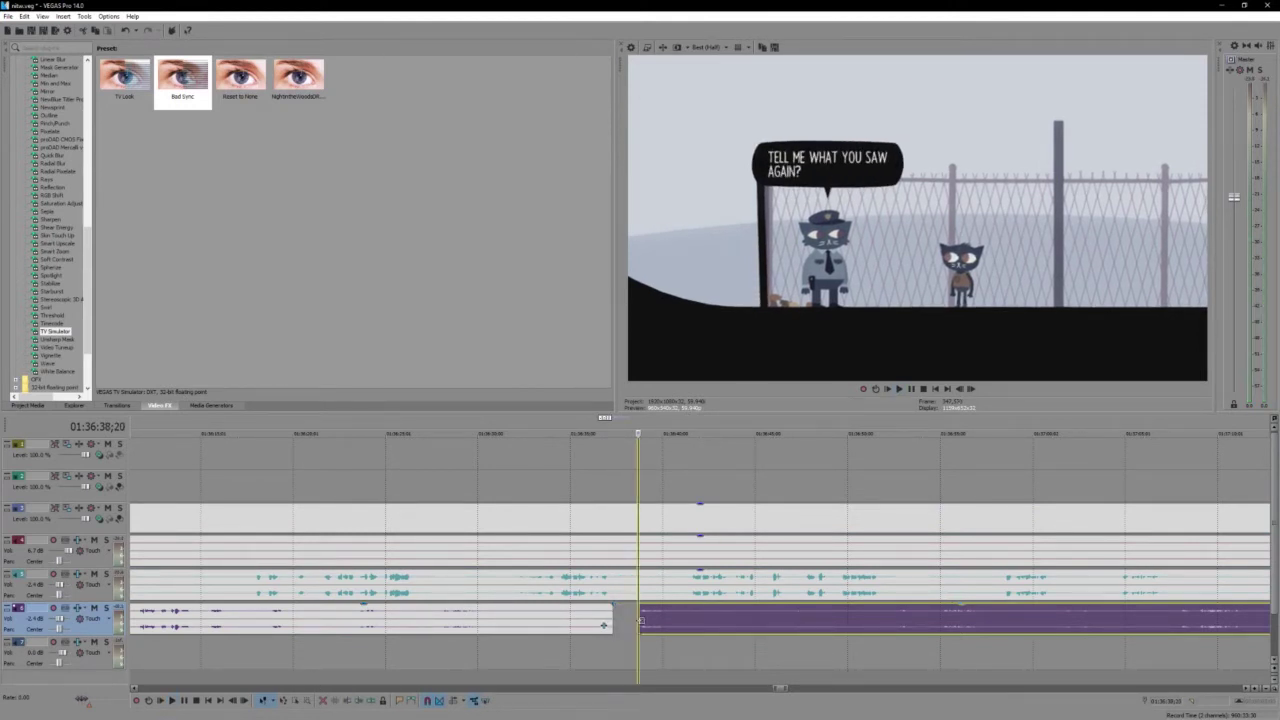
{"action": "left_click", "coordinate": [631, 614]}
{"action": "key", "text": "space"}
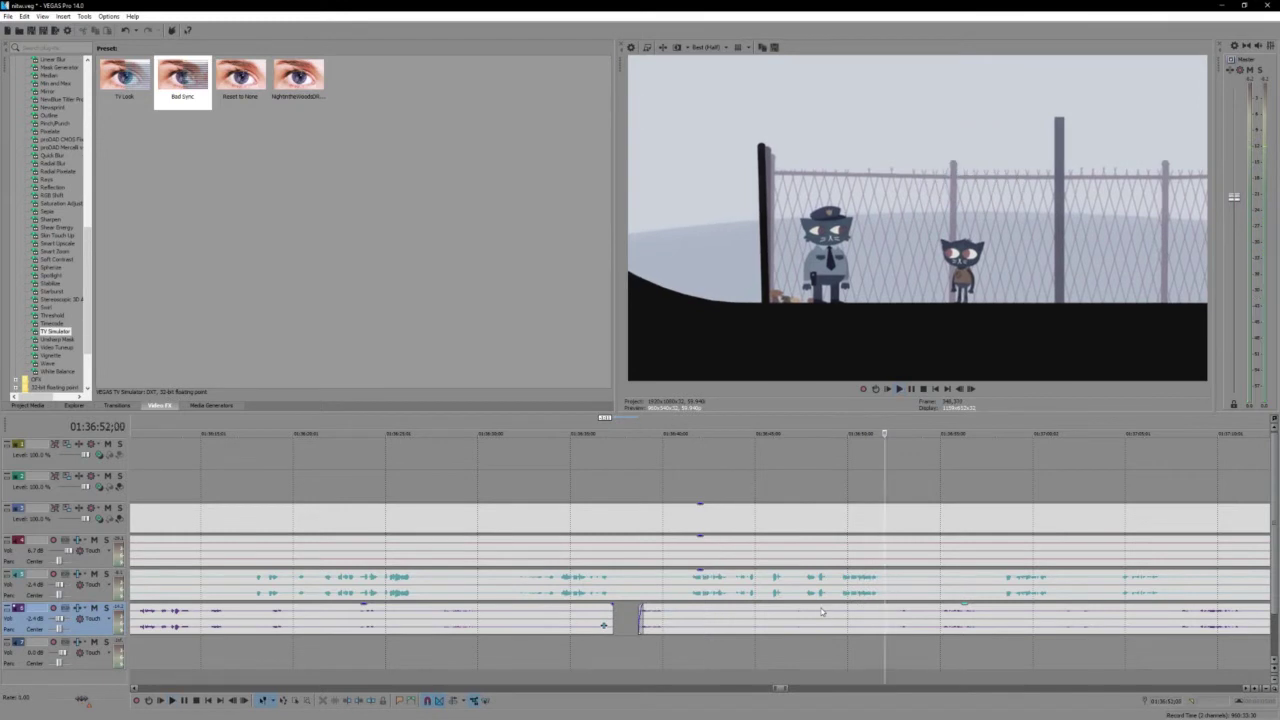
Split only the teal-track audio and the voice audio at 01:36:41;13, leaving the video in one piece
{"action": "left_click", "coordinate": [688, 519]}
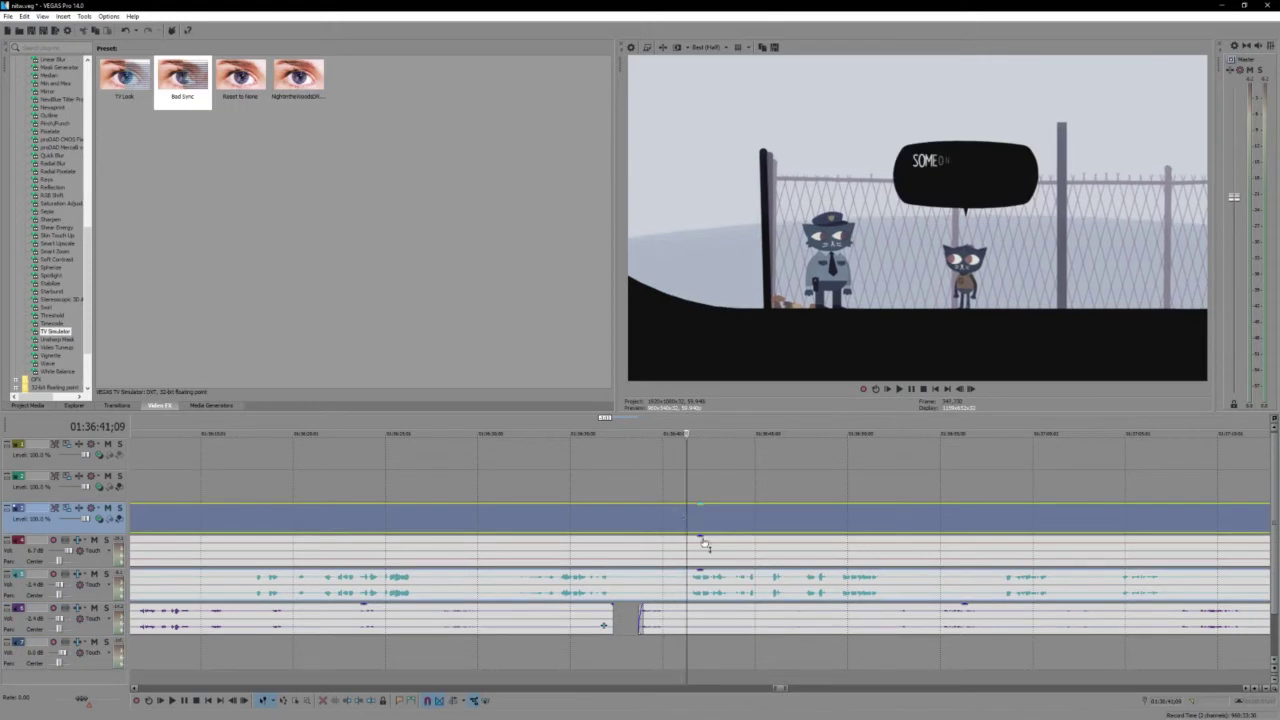
{"action": "left_click", "coordinate": [689, 590]}
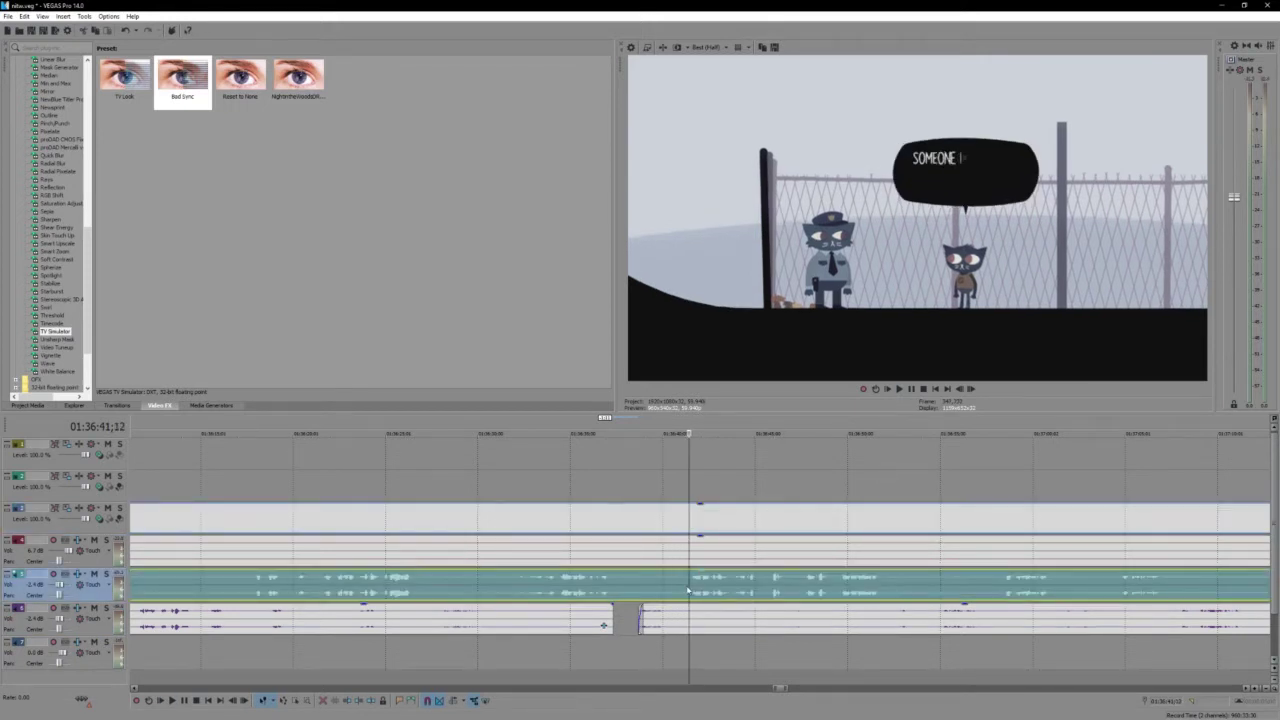
{"action": "key", "text": "s"}
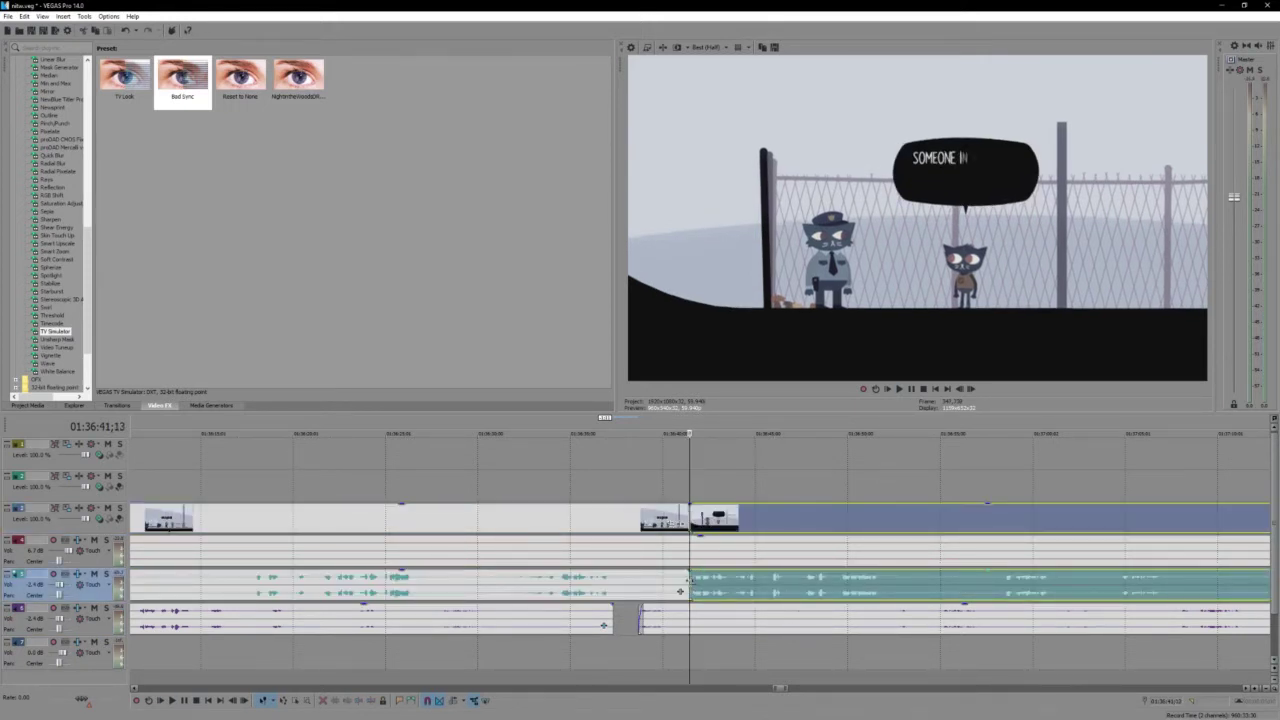
{"action": "key", "text": "ctrl+z"}
{"action": "key", "text": "s"}
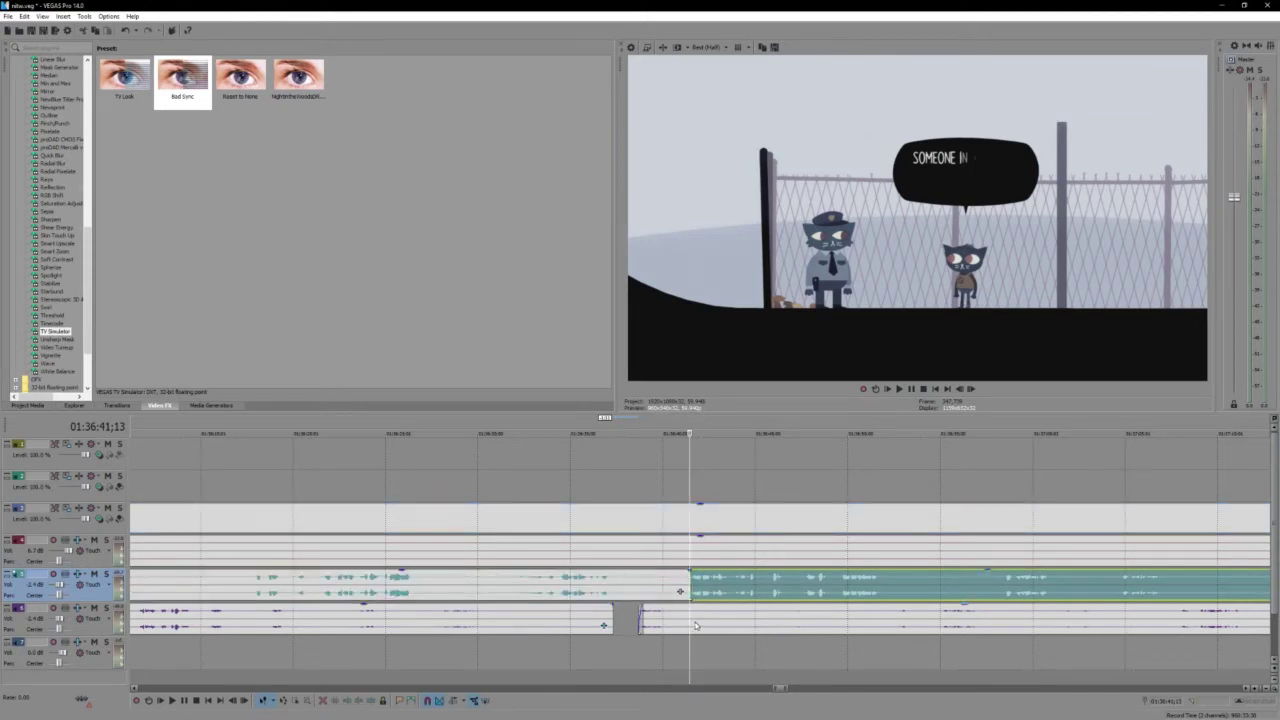
{"action": "left_click", "coordinate": [689, 624]}
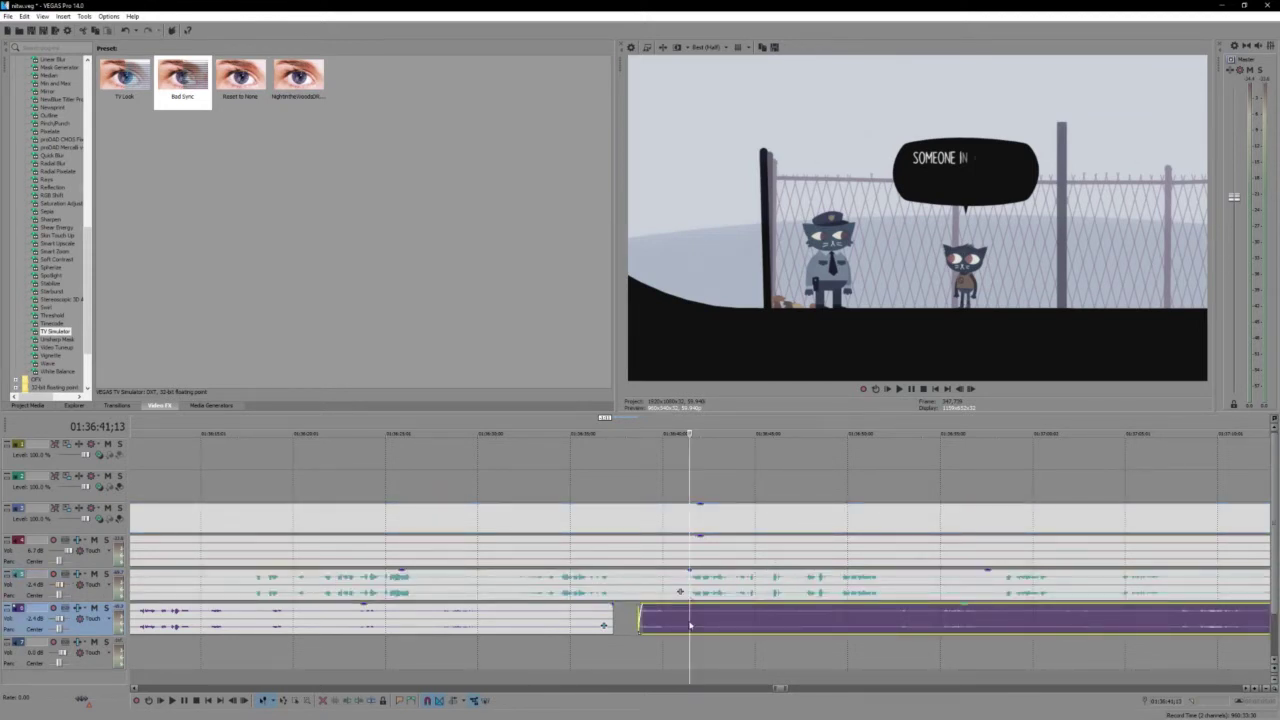
{"action": "key", "text": "s"}
Trim the starts of the later teal-track and voice pieces forward together to about 01:36:49
{"action": "left_click", "coordinate": [698, 590], "text": "ctrl"}
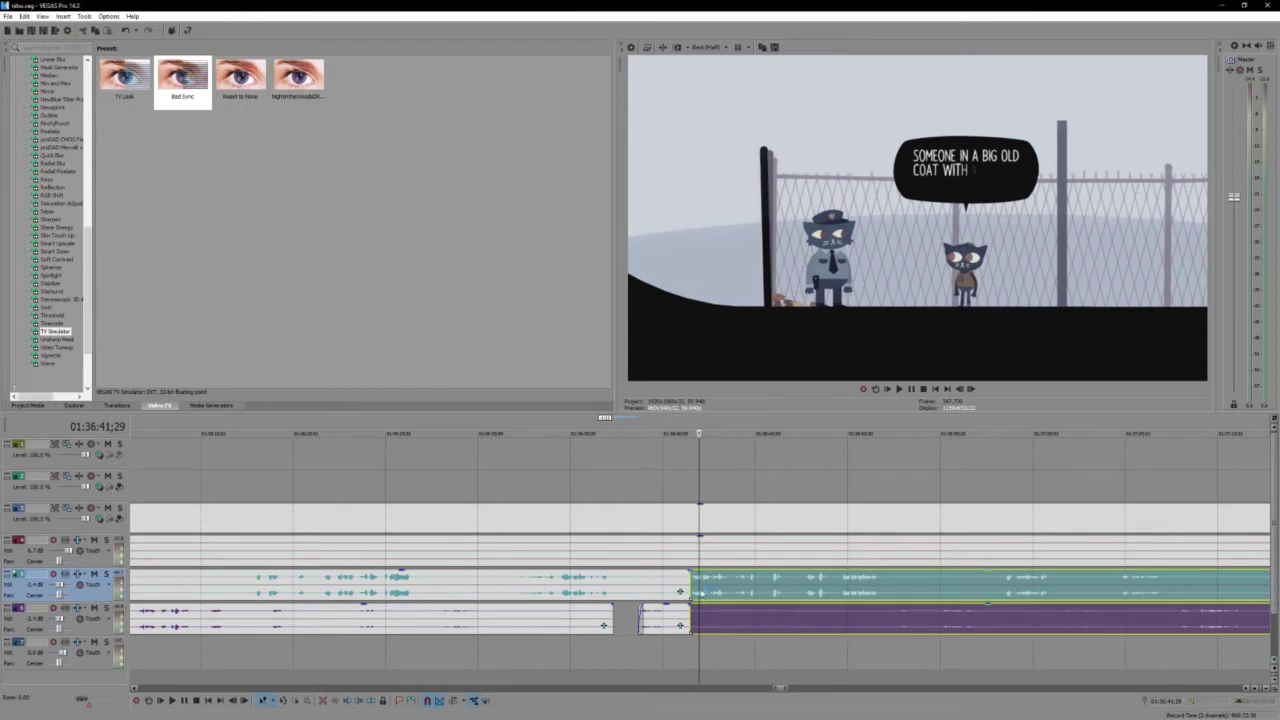
{"action": "left_click_drag", "start_coordinate": [698, 590], "coordinate": [838, 587]}
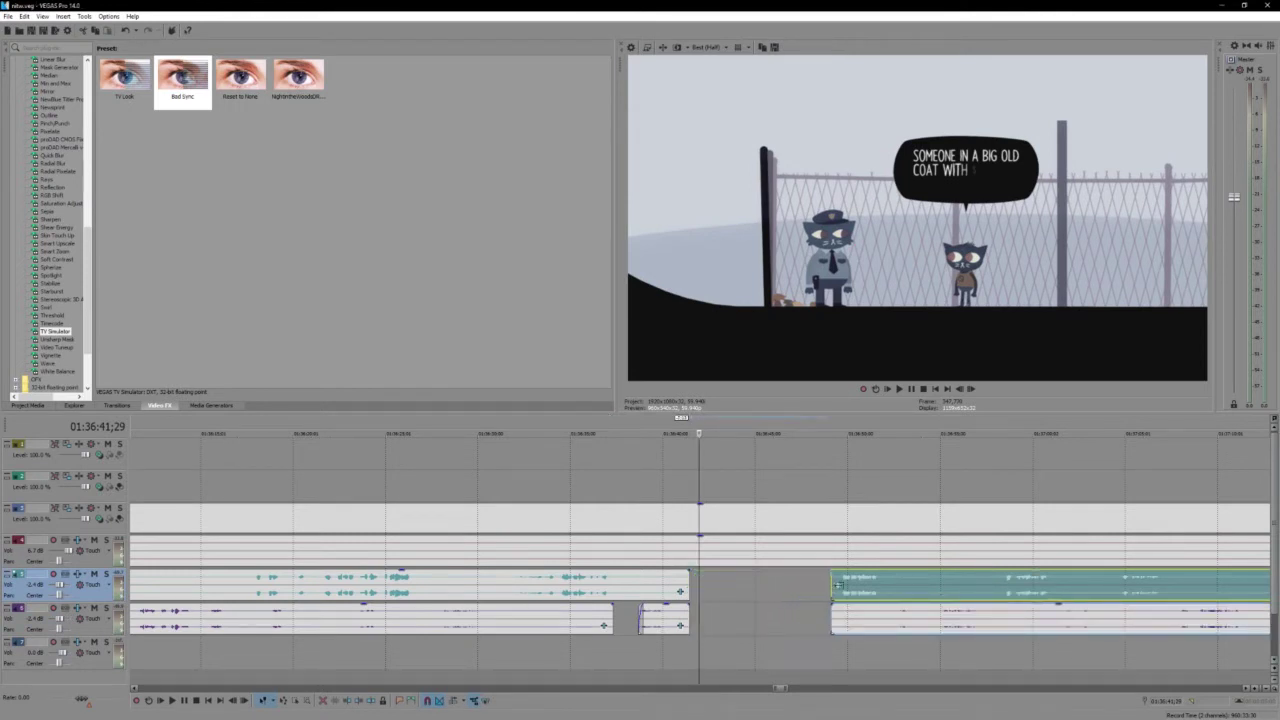
{"action": "left_click", "coordinate": [831, 587]}
Split both audio tracks at 01:36:51;25, and move the short teal-track passage back to the 01:36:41;13 cut without its voice audio
{"action": "key", "text": "space"}
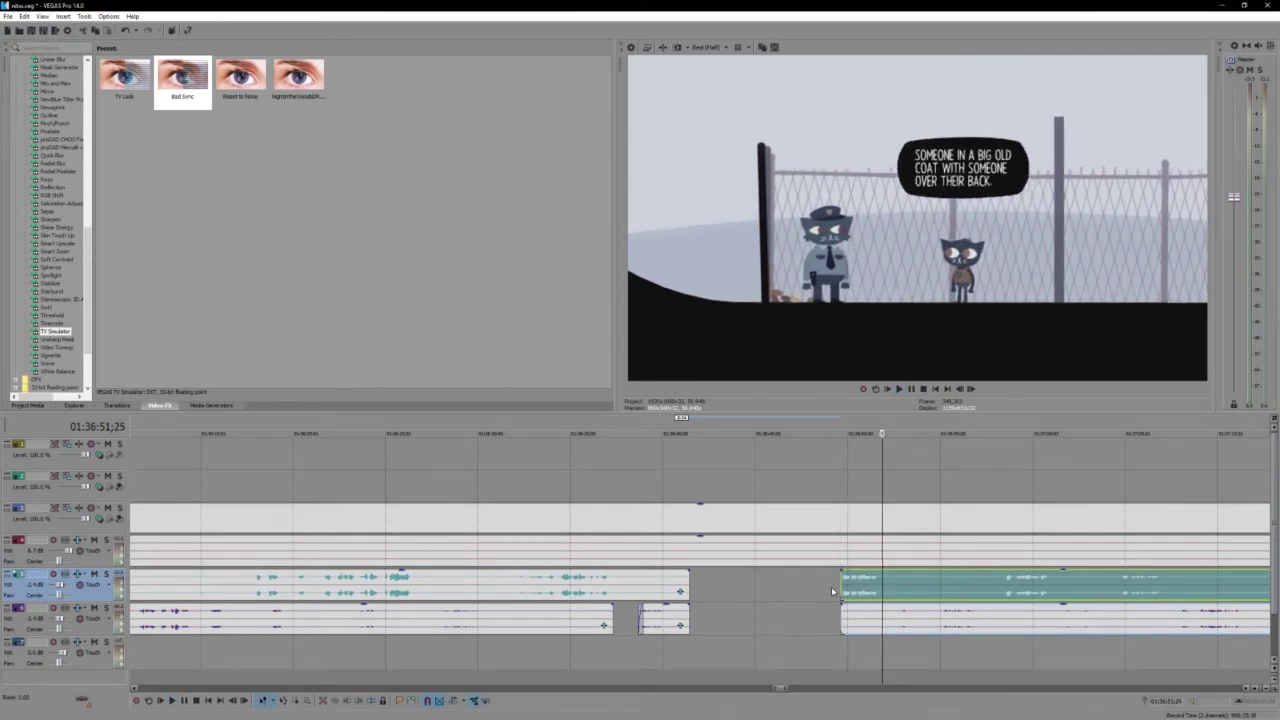
{"action": "key", "text": "s"}
{"action": "left_click_drag", "start_coordinate": [858, 598], "coordinate": [708, 612]}
{"action": "left_click", "coordinate": [707, 612]}
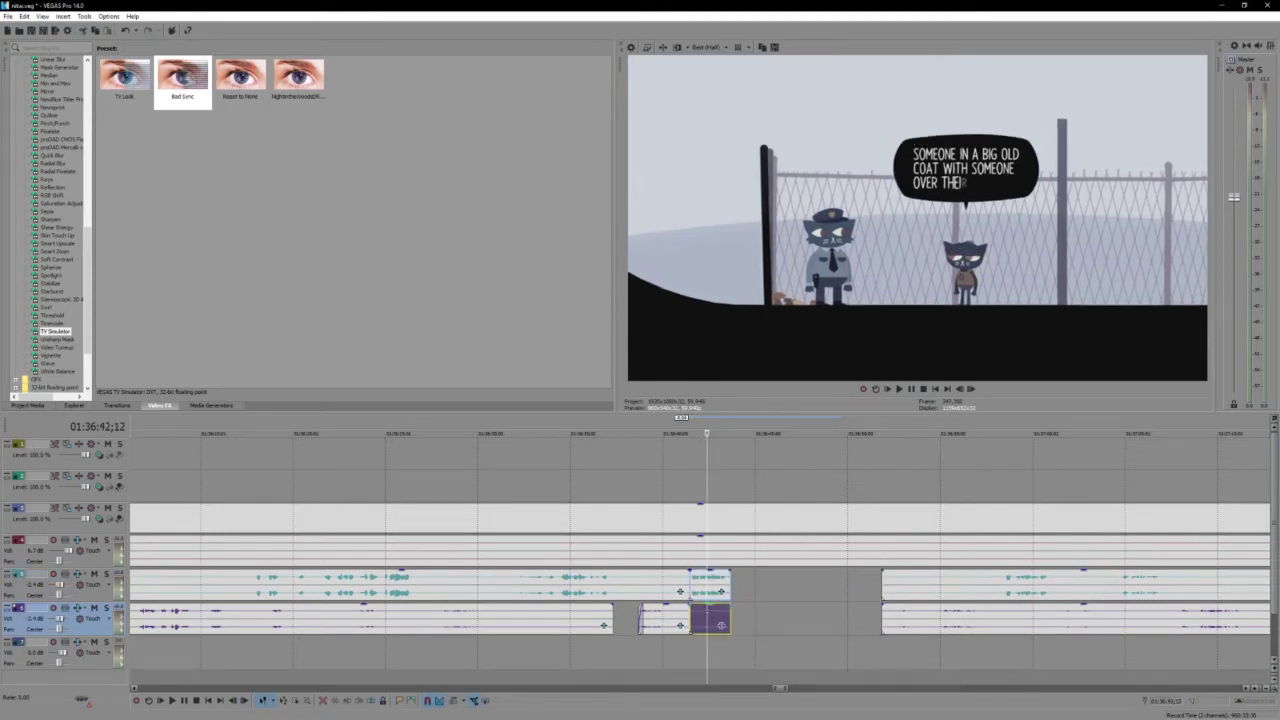
Split the video and red-track audio at 01:36:42;22, and trim the later pieces' starts forward to about 01:36:50
{"action": "left_click", "coordinate": [686, 525]}
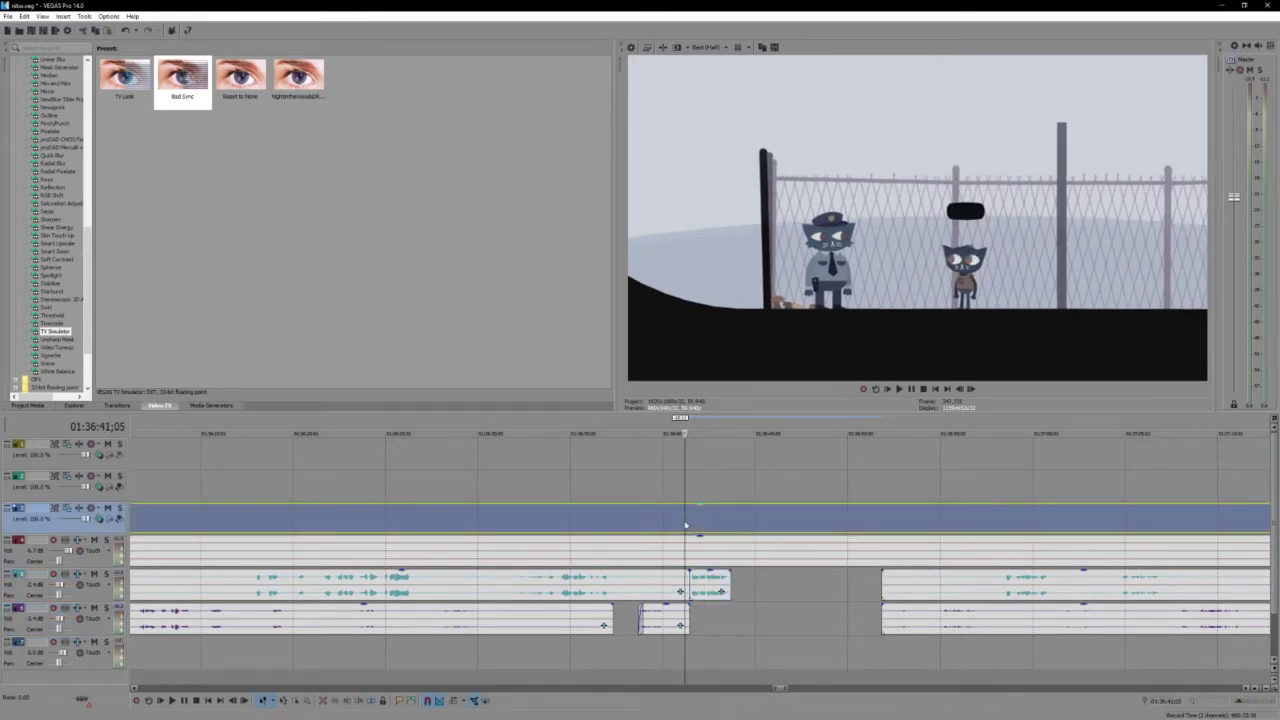
{"action": "key", "text": "space"}
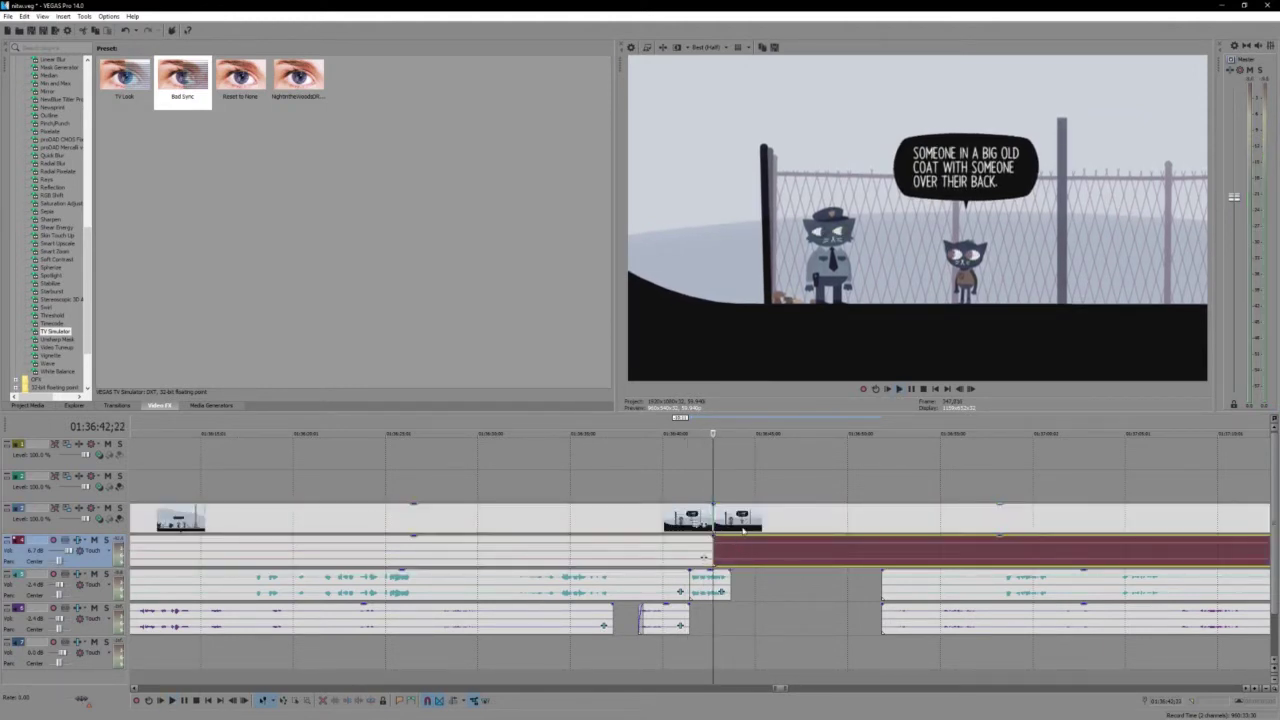
{"action": "left_click", "coordinate": [901, 623], "text": "ctrl"}
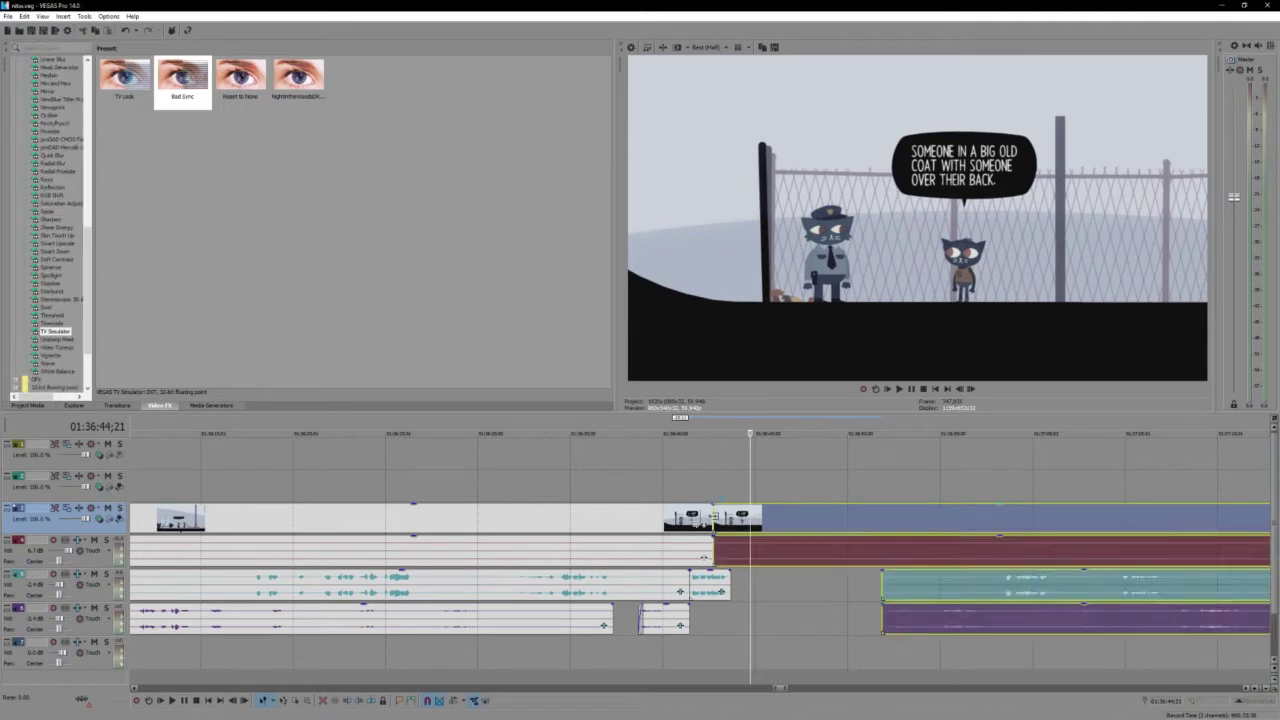
{"action": "left_click_drag", "start_coordinate": [713, 517], "coordinate": [859, 517]}
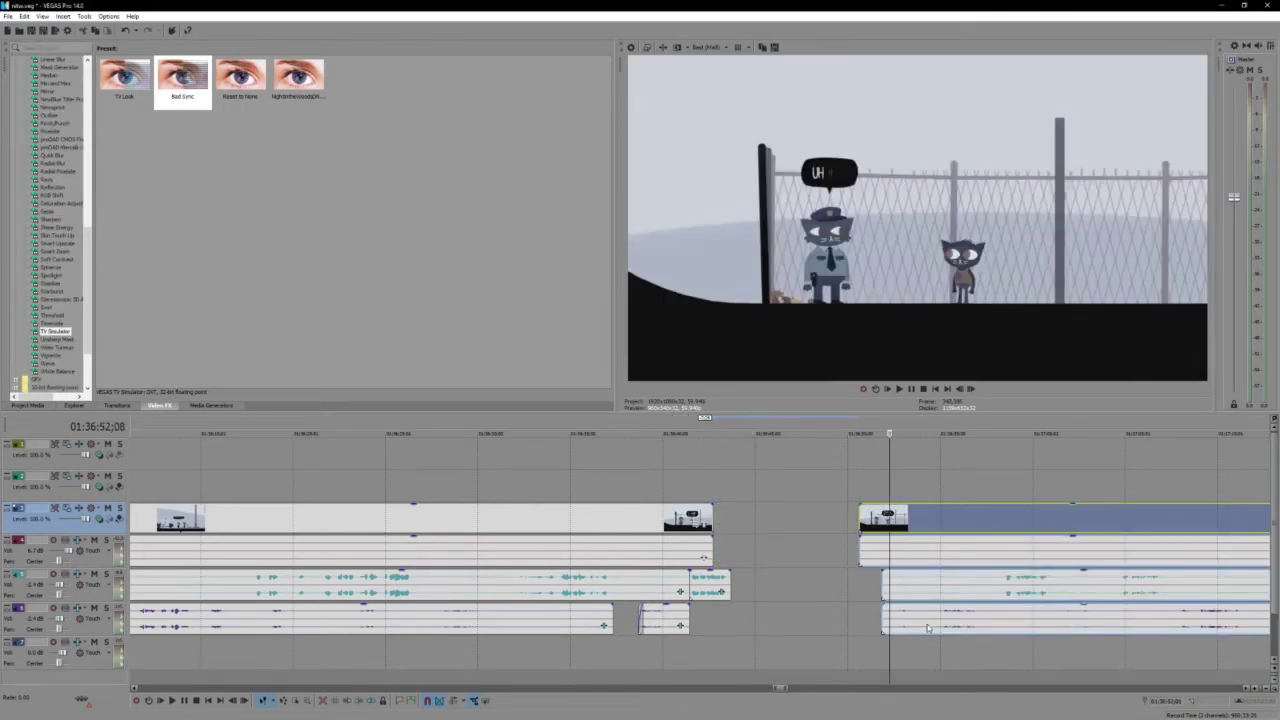
Shift all later events about 8 seconds earlier so the teal-track pieces meet, trimming the later video and red-track starts slightly
{"action": "left_click_drag", "start_coordinate": [815, 580], "coordinate": [735, 589]}
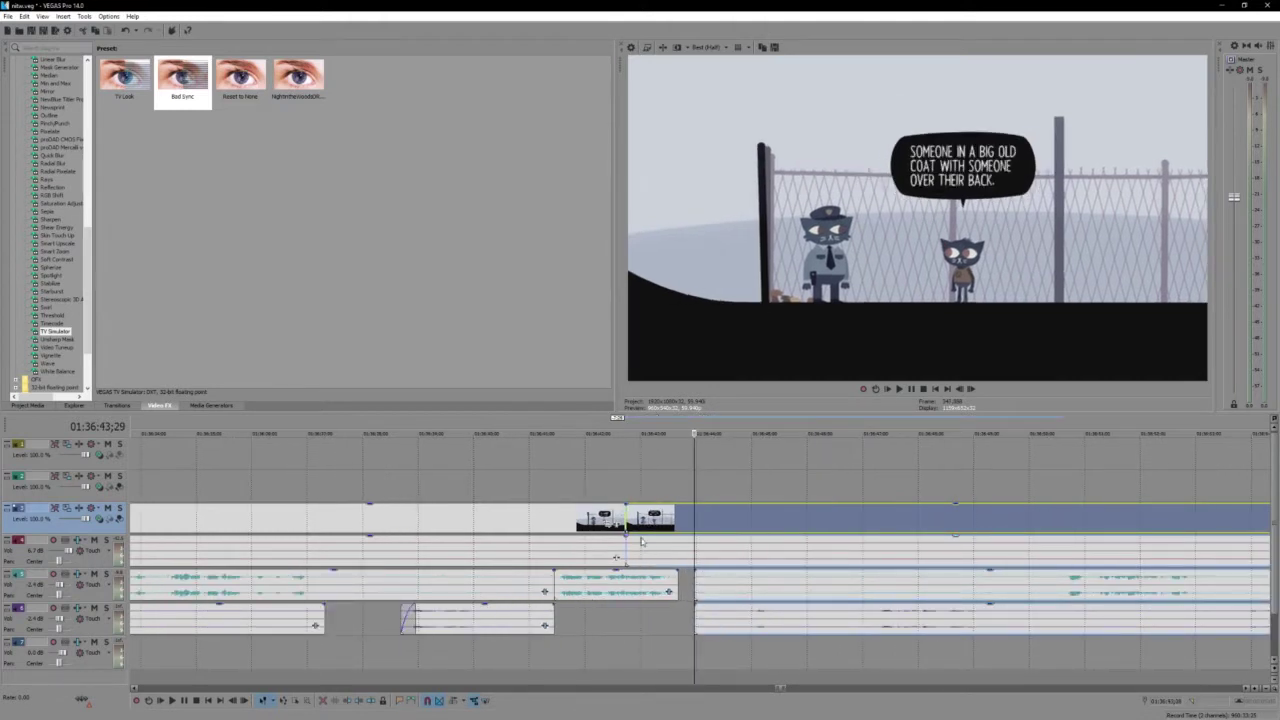
{"action": "left_click_drag", "start_coordinate": [641, 541], "coordinate": [657, 541]}
{"action": "left_click", "coordinate": [706, 597]}
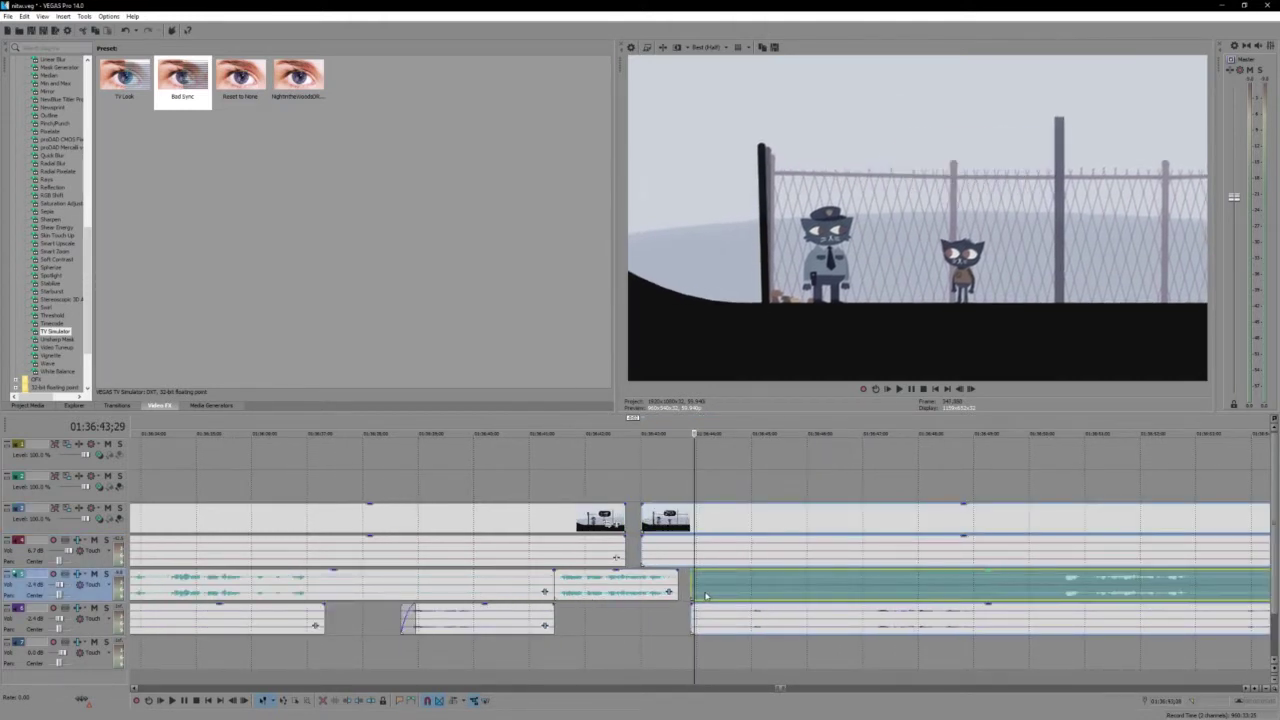
{"action": "left_click_drag", "start_coordinate": [706, 597], "coordinate": [693, 597]}
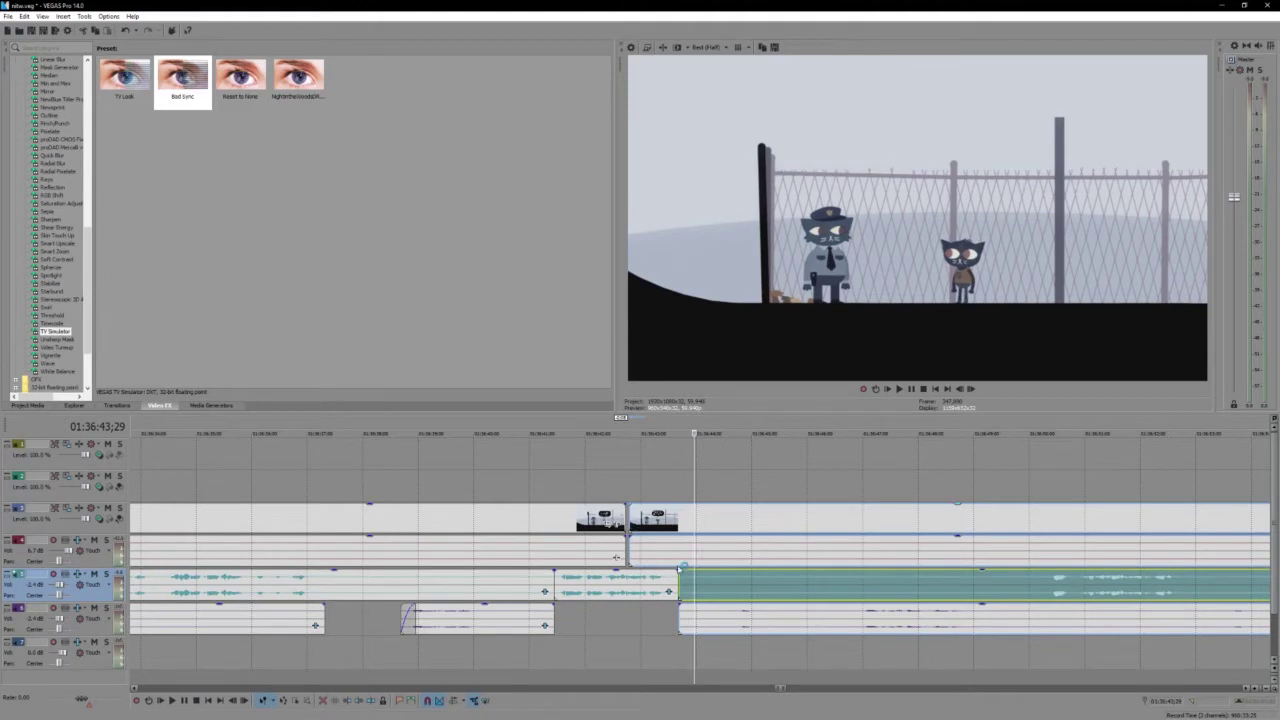
Close the small video and red-track gap near 01:36:42;22, overlapping the video pieces in a short crossfade
{"action": "scroll", "coordinate": [737, 594], "scroll_direction": "up", "scroll_amount": 6}
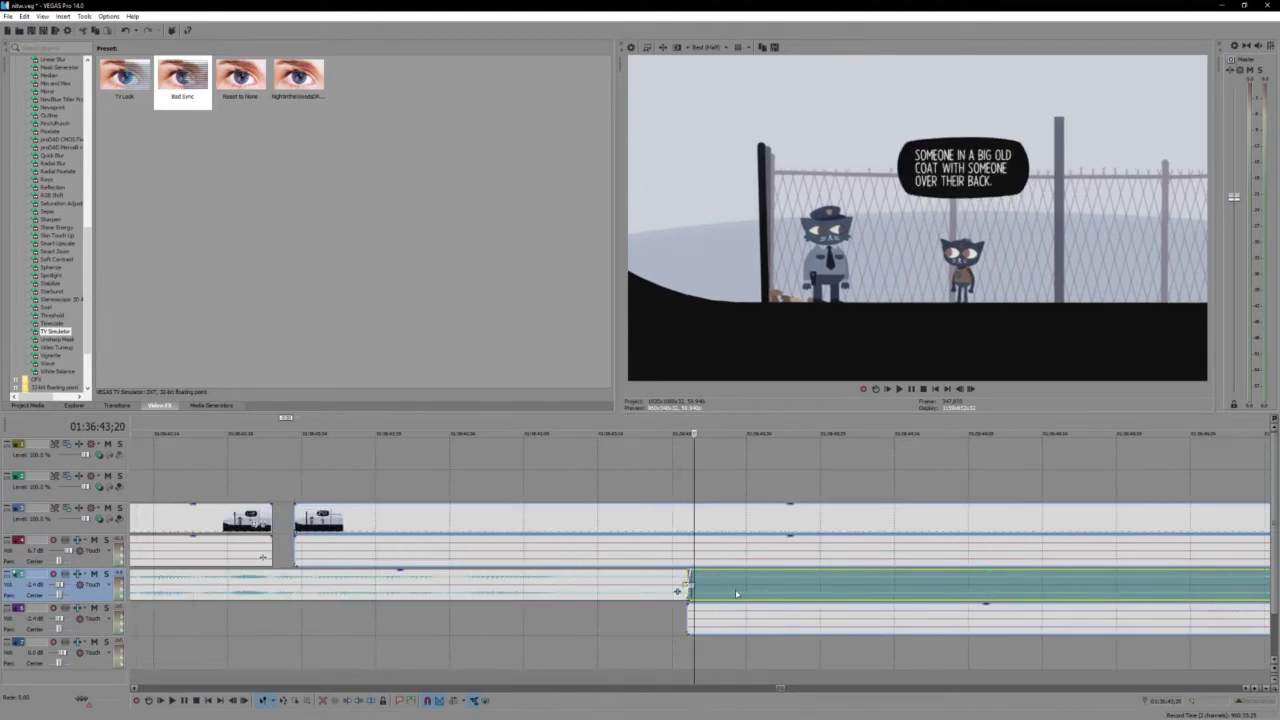
{"action": "scroll", "coordinate": [737, 594], "scroll_direction": "up", "scroll_amount": 3}
{"action": "left_click_drag", "start_coordinate": [495, 519], "coordinate": [450, 487]}
{"action": "key", "text": "ctrl+z"}
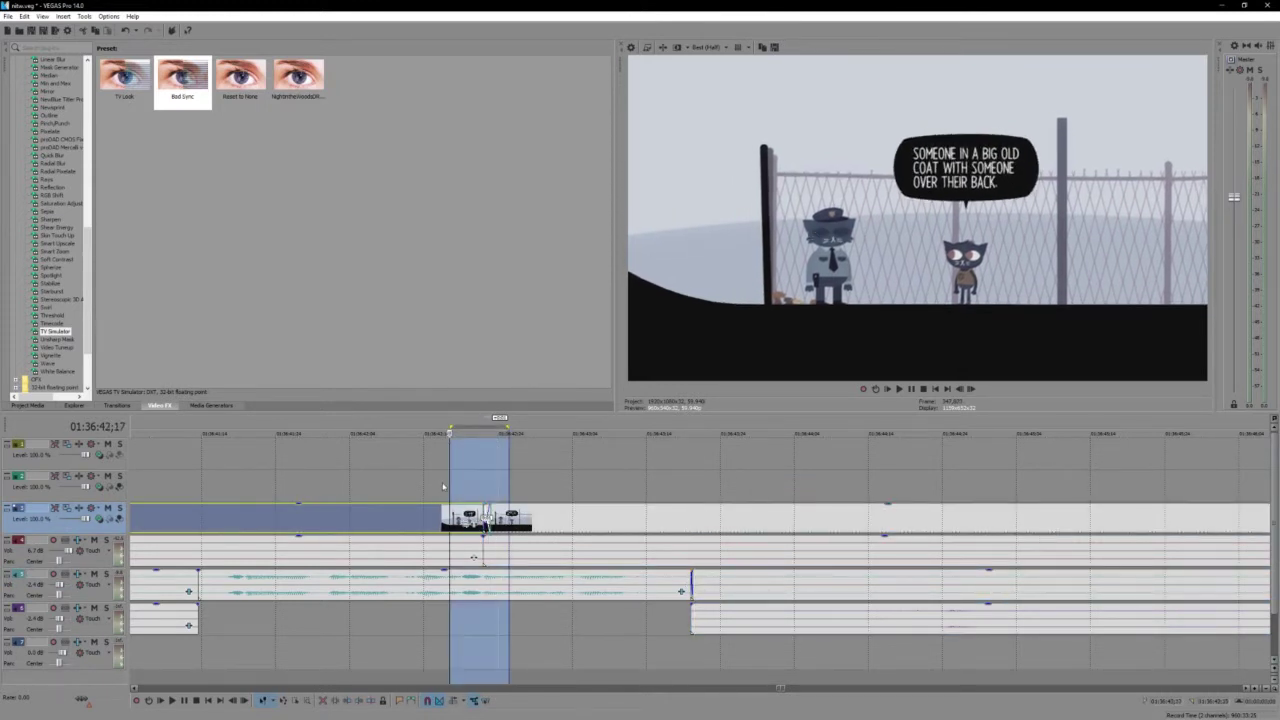
Play back the new join from 01:36:42;04, and review the following dialogue and voice audio to about 01:36:49
{"action": "left_click", "coordinate": [426, 480]}
{"action": "left_click", "coordinate": [565, 480]}
{"action": "left_click", "coordinate": [351, 477]}
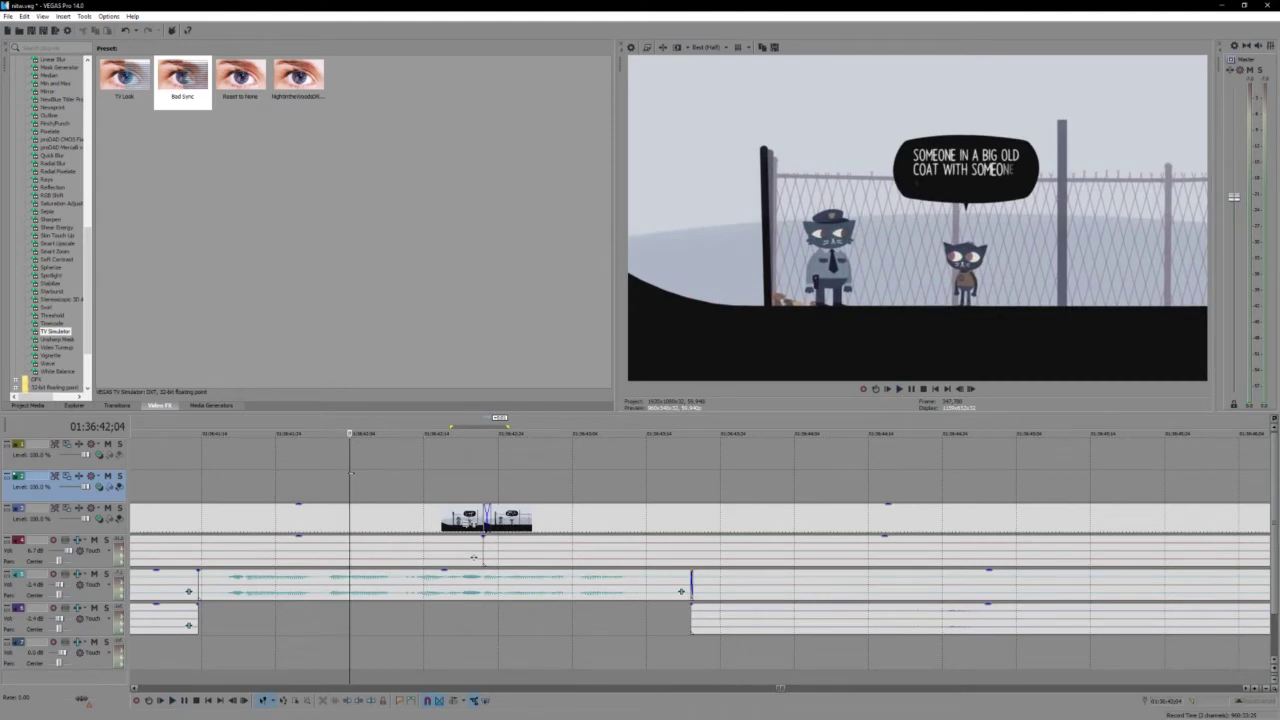
{"action": "key", "text": "space"}
{"action": "scroll", "coordinate": [847, 490], "scroll_direction": "down", "scroll_amount": 4}
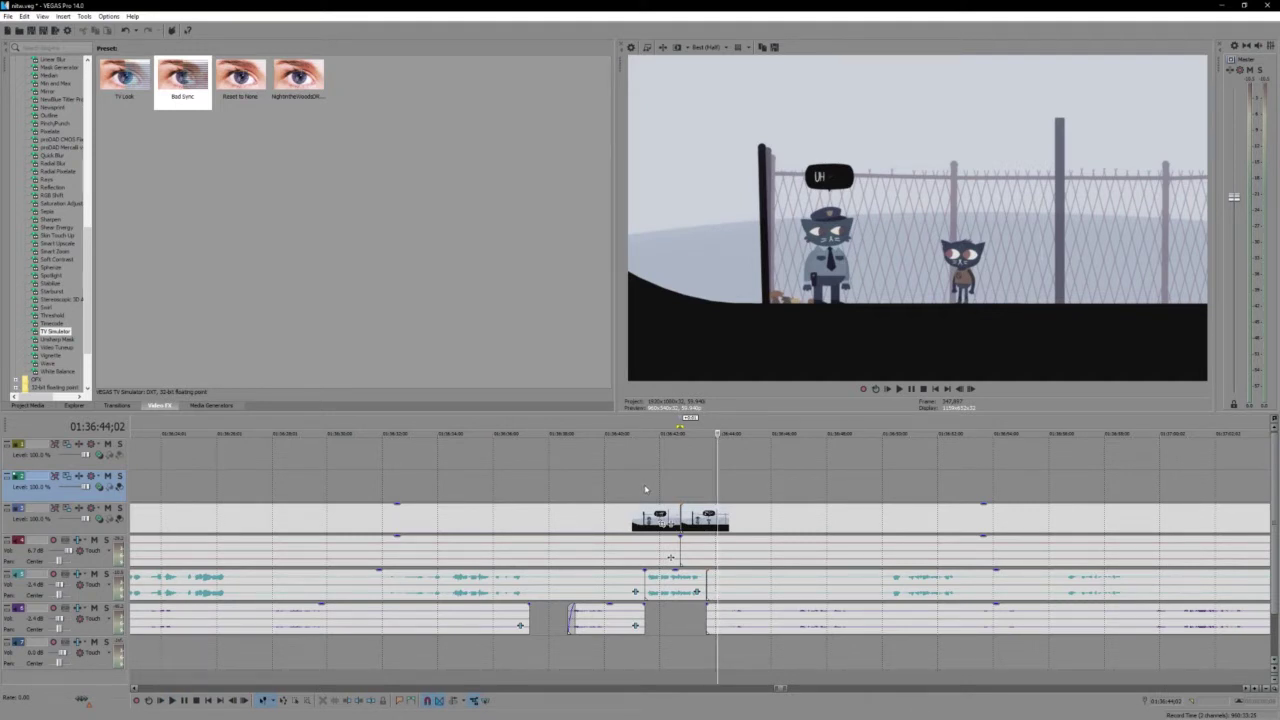
{"action": "key", "text": "space"}
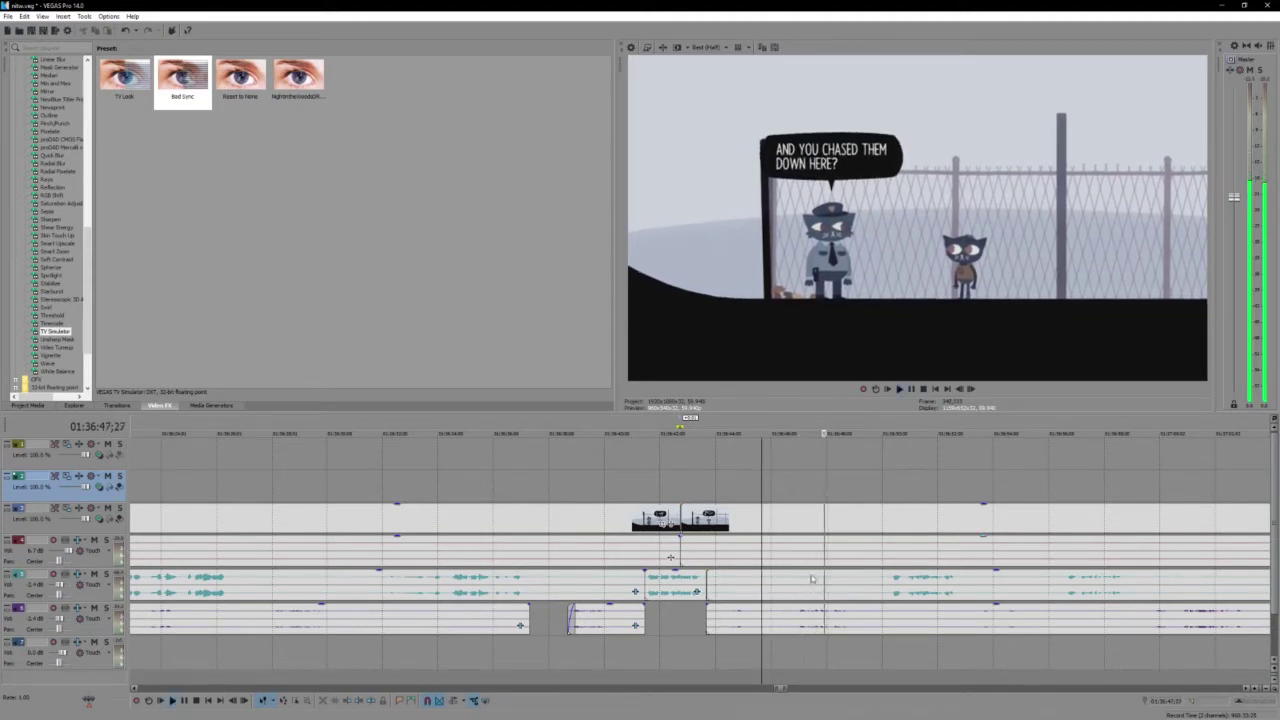
{"action": "scroll", "coordinate": [645, 489], "scroll_direction": "down", "scroll_amount": 3}
{"action": "left_click", "coordinate": [800, 626]}
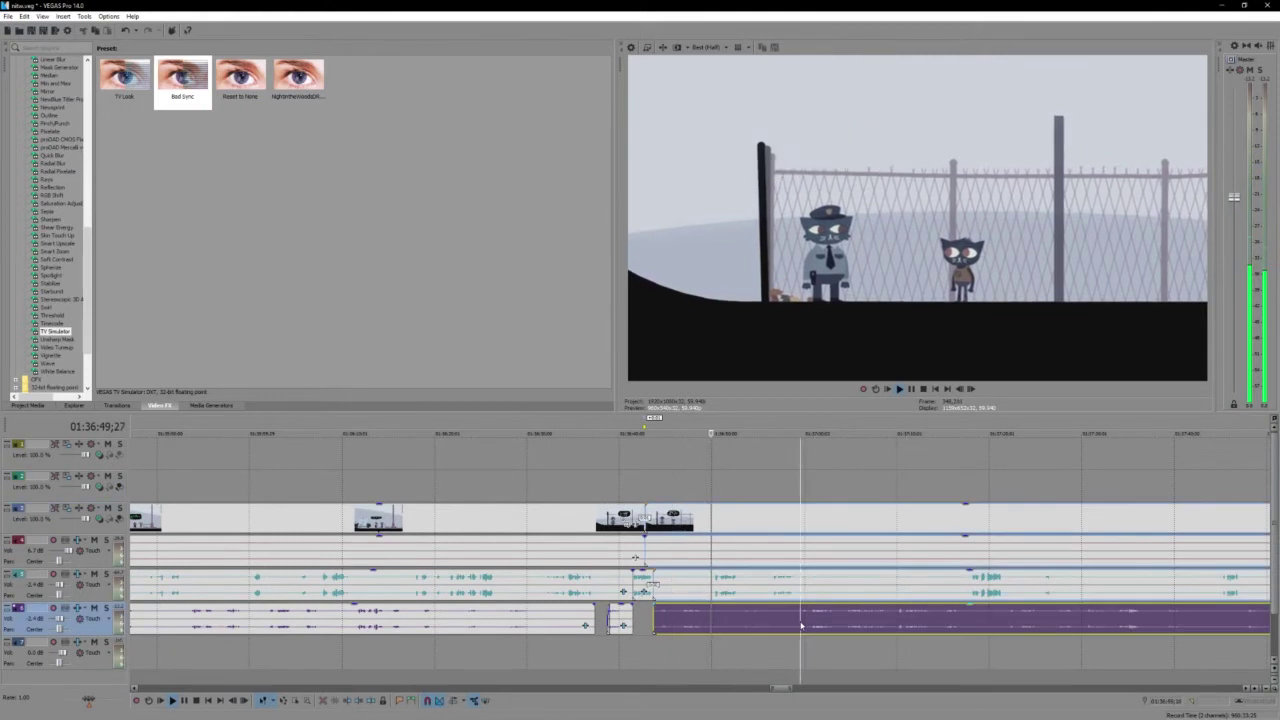
Play on through the dialogue from 01:36:49 and split the purple-track voice audio at 01:37:14;00
{"action": "scroll", "coordinate": [800, 624], "scroll_direction": "right", "scroll_amount": 3}
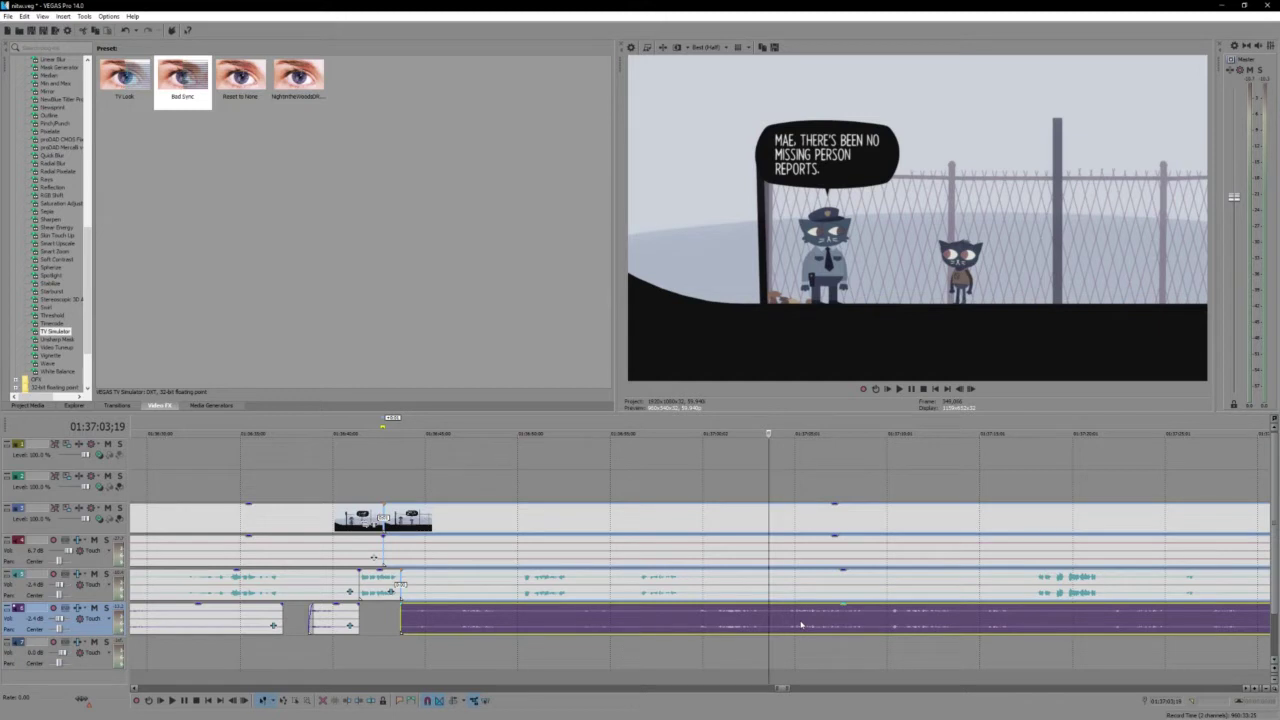
{"action": "key", "text": "space"}
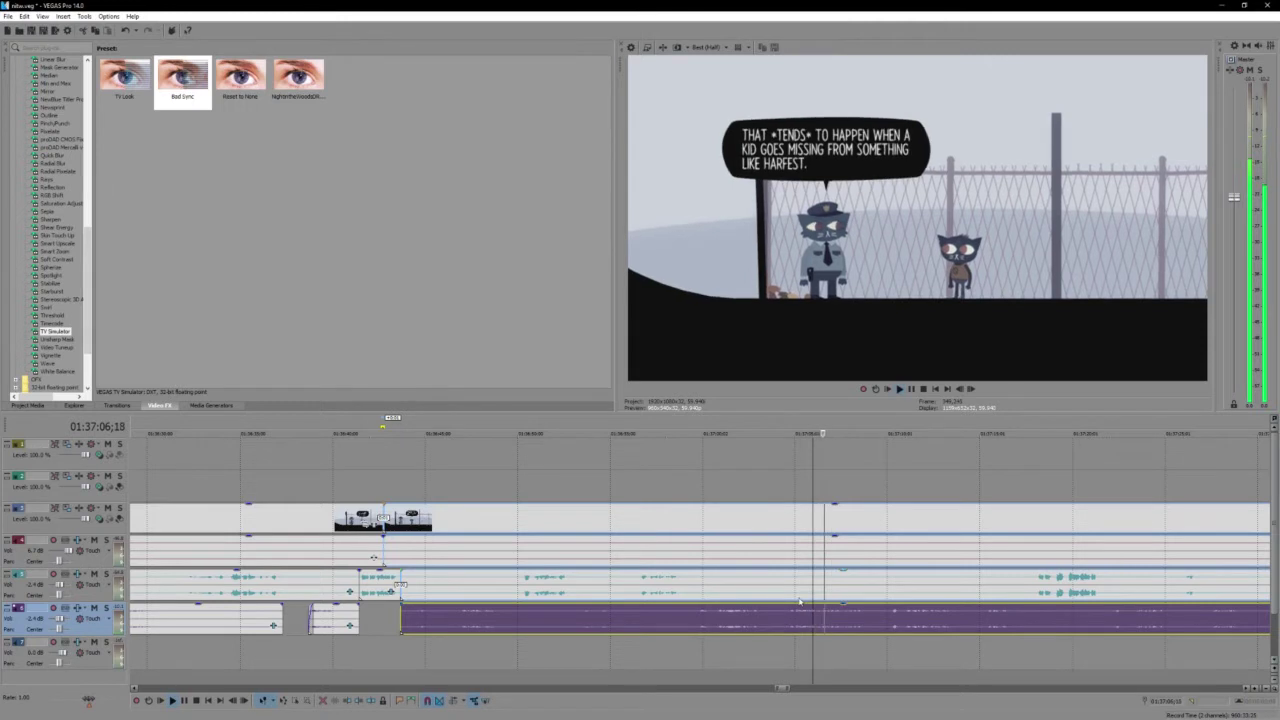
{"action": "scroll", "coordinate": [800, 625], "scroll_direction": "down", "scroll_amount": 3}
{"action": "scroll", "coordinate": [790, 626], "scroll_direction": "up", "scroll_amount": 3}
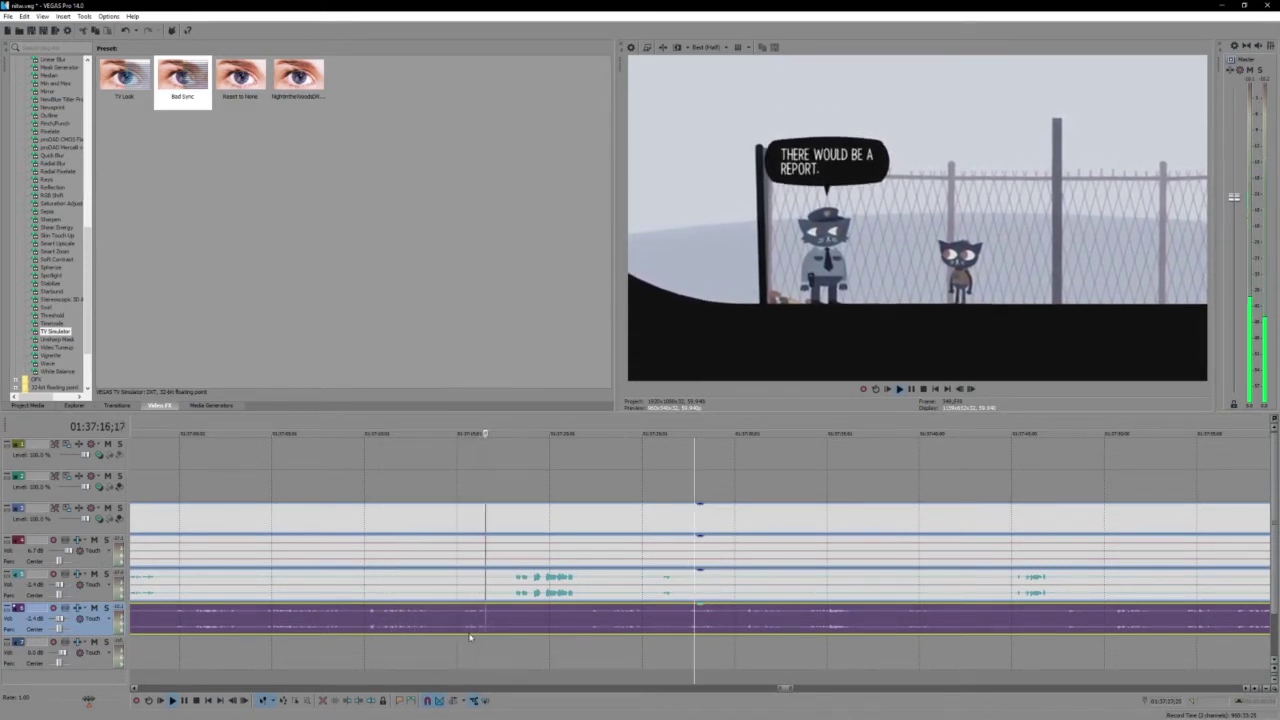
{"action": "left_click", "coordinate": [437, 618]}
{"action": "key", "text": "s"}
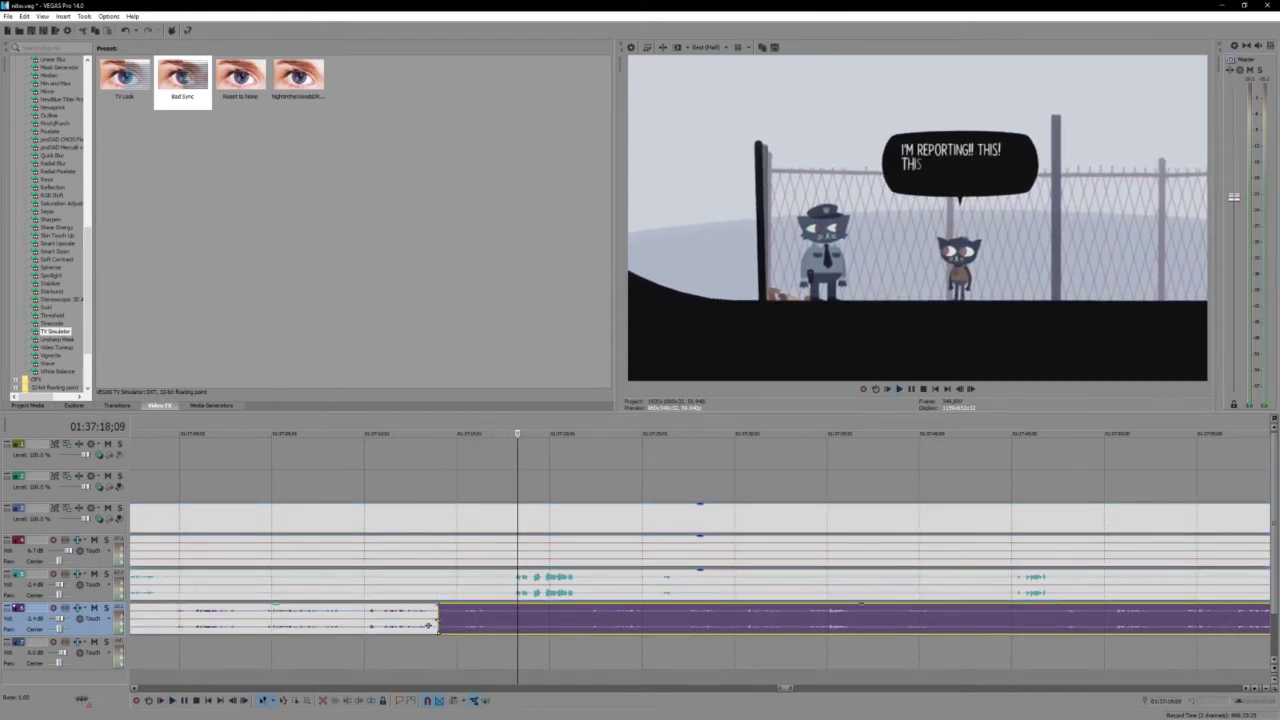
{"action": "key", "text": "space"}
{"action": "key", "text": "space"}
{"action": "key", "text": "space"}
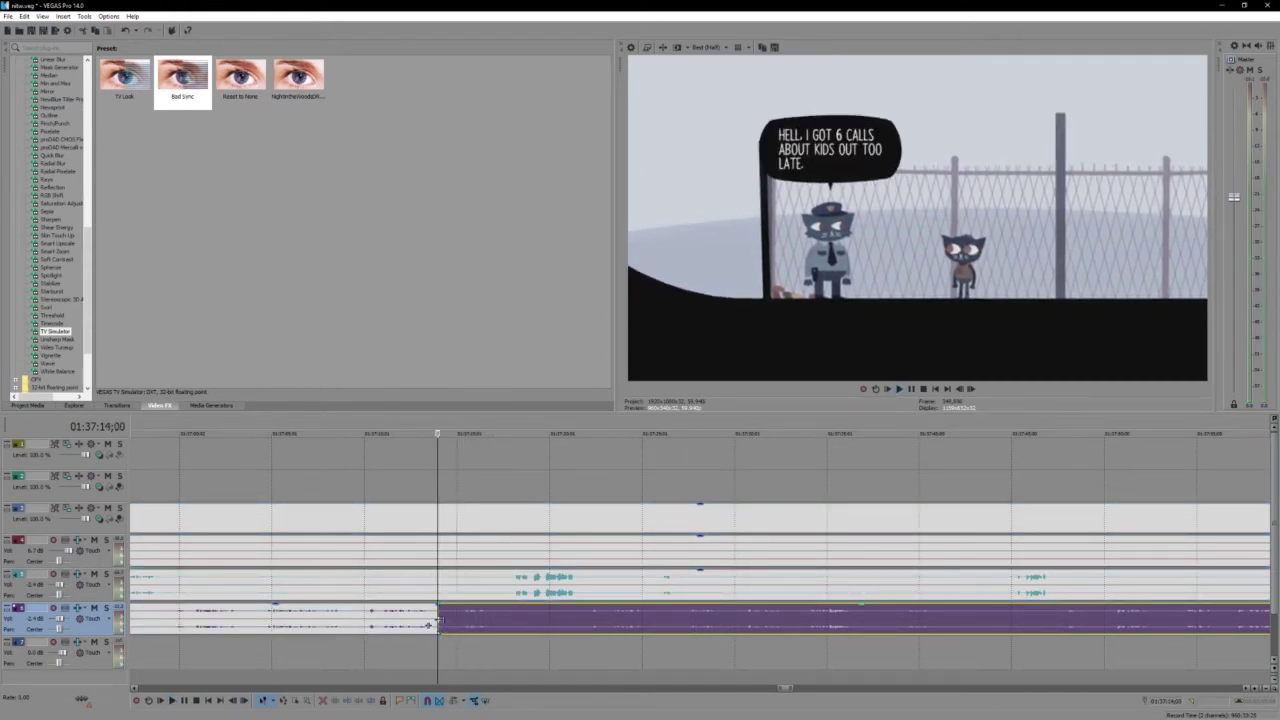
Trim the purple-track pieces around that split to leave a gap from about 01:37:13;19 to 01:37:14;17
{"action": "left_click", "coordinate": [428, 622]}
{"action": "scroll", "coordinate": [428, 622], "scroll_direction": "up", "scroll_amount": 4}
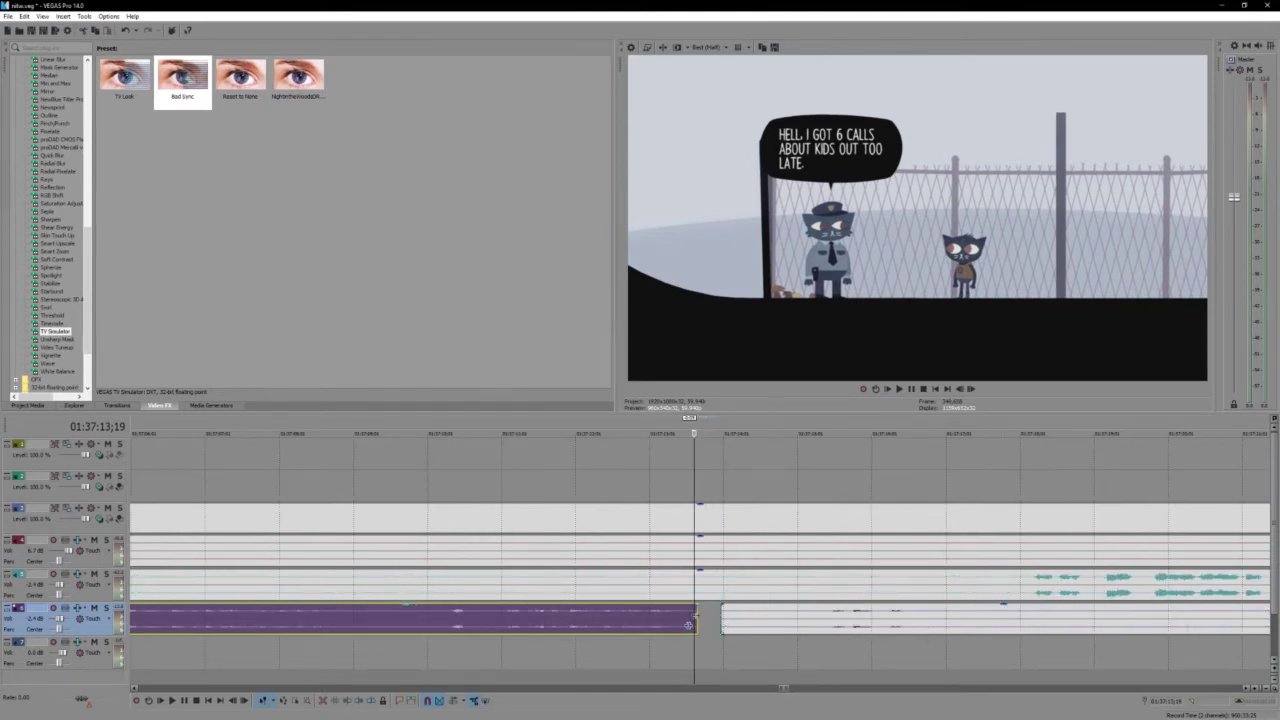
{"action": "key", "text": "space"}
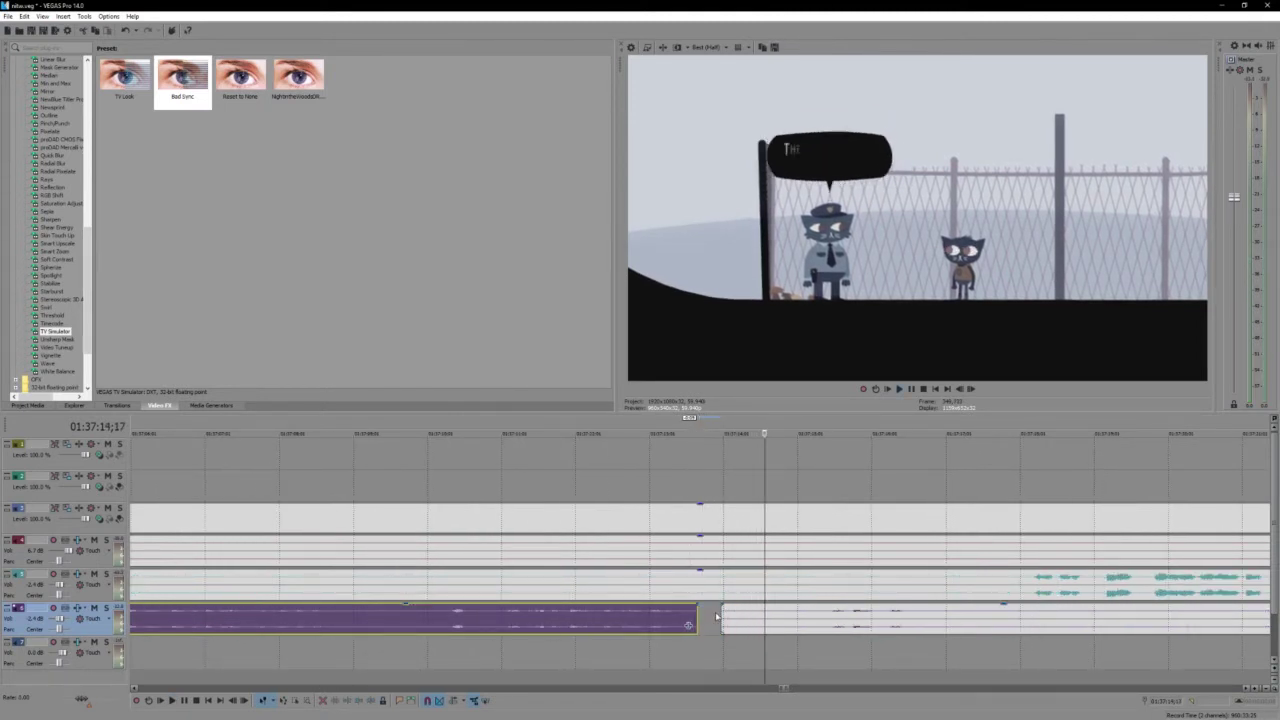
{"action": "left_click_drag", "start_coordinate": [722, 612], "coordinate": [762, 625]}
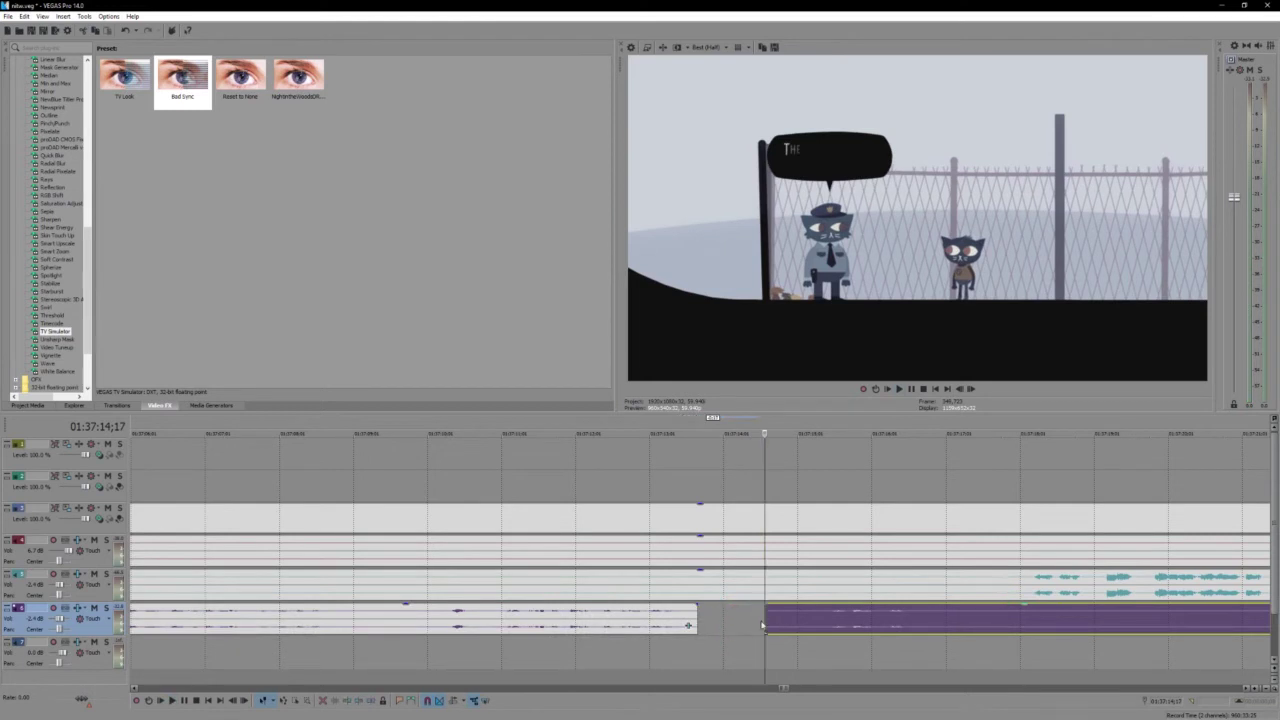
{"action": "left_click", "coordinate": [709, 616]}
Play back the dialogue after the new voice gap and review the purple-track audio up to about 01:37:58
{"action": "key", "text": "space"}
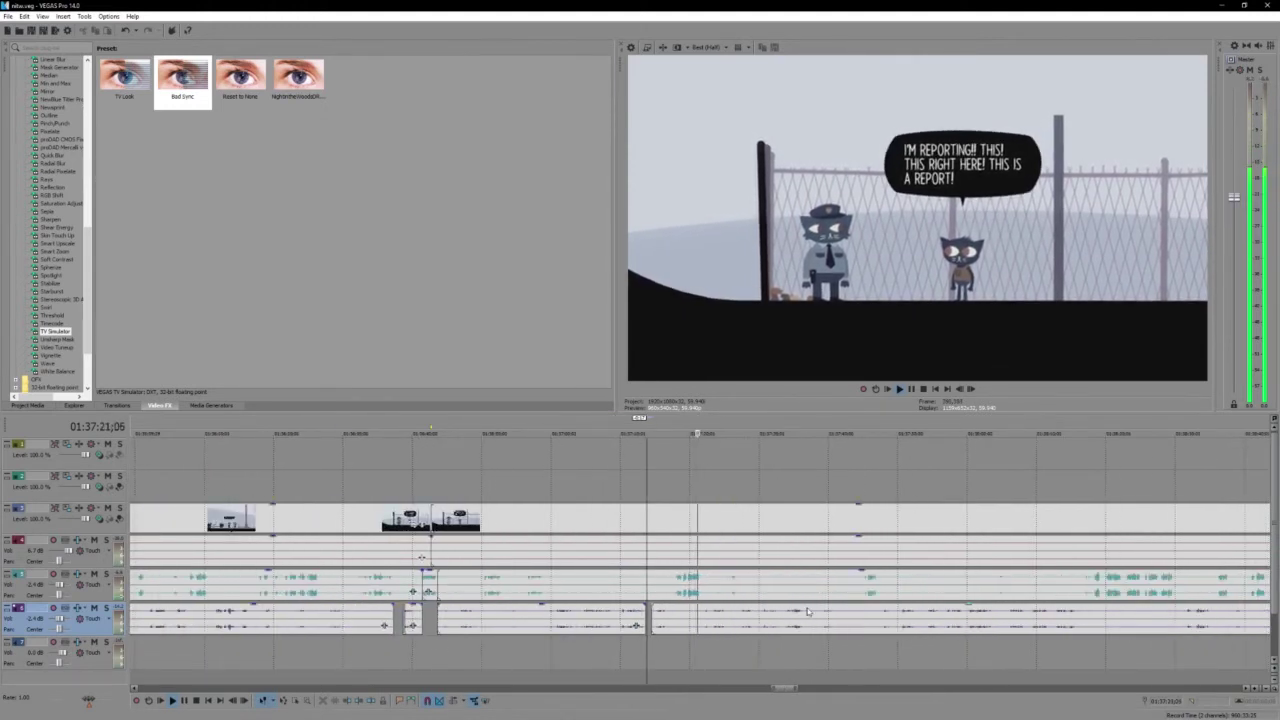
{"action": "left_click", "coordinate": [808, 611]}
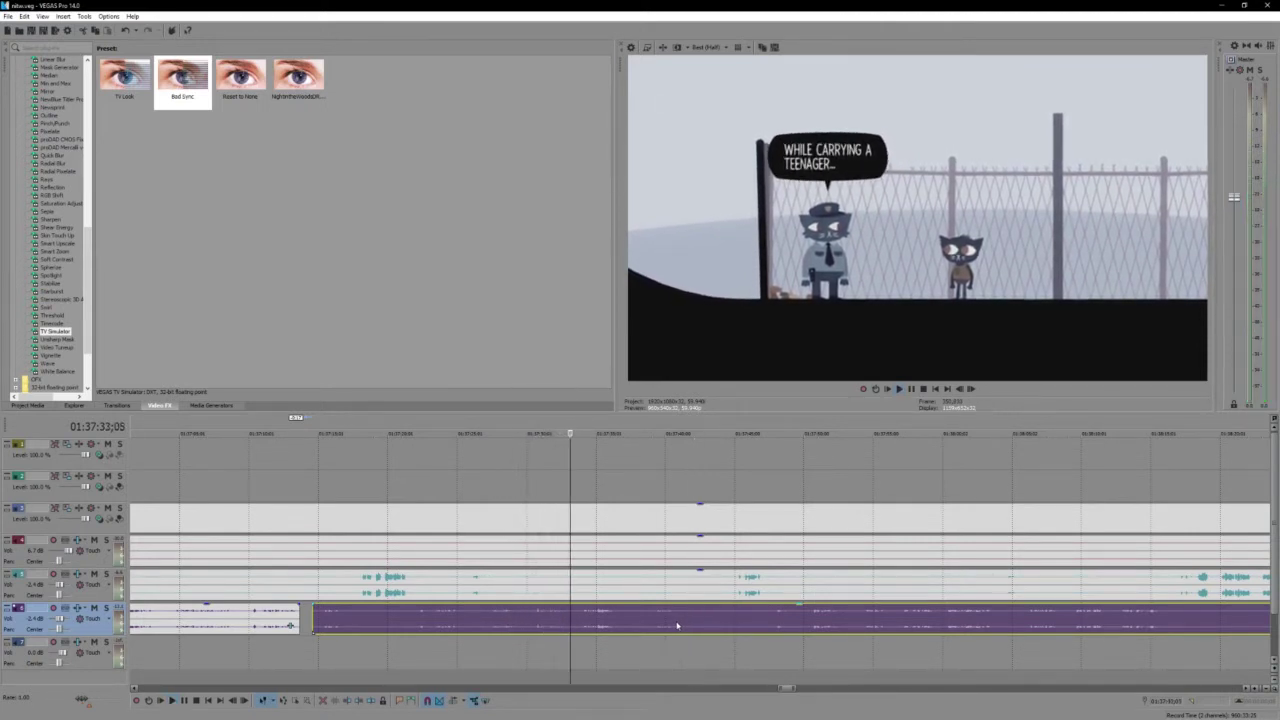
{"action": "key", "text": "Return"}
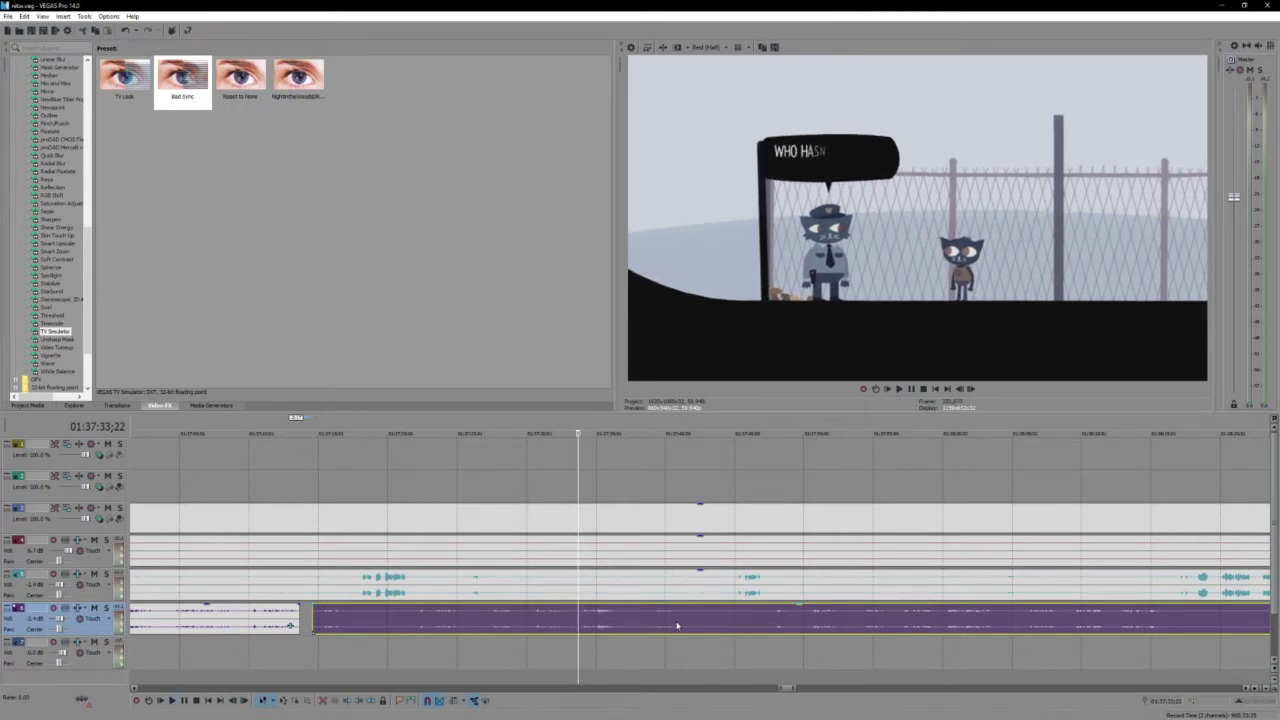
{"action": "key", "text": "space"}
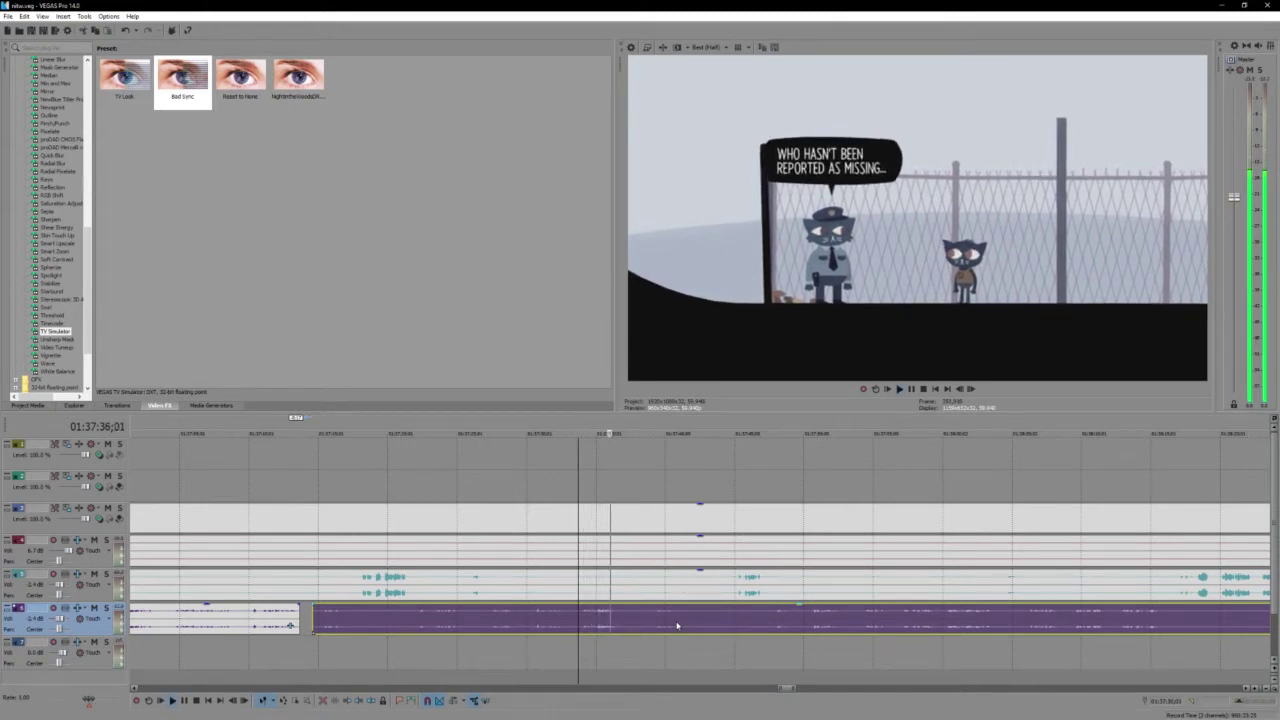
{"action": "scroll", "coordinate": [677, 625], "scroll_direction": "left", "scroll_amount": 2}
{"action": "scroll", "coordinate": [677, 625], "scroll_direction": "left", "scroll_amount": 2}
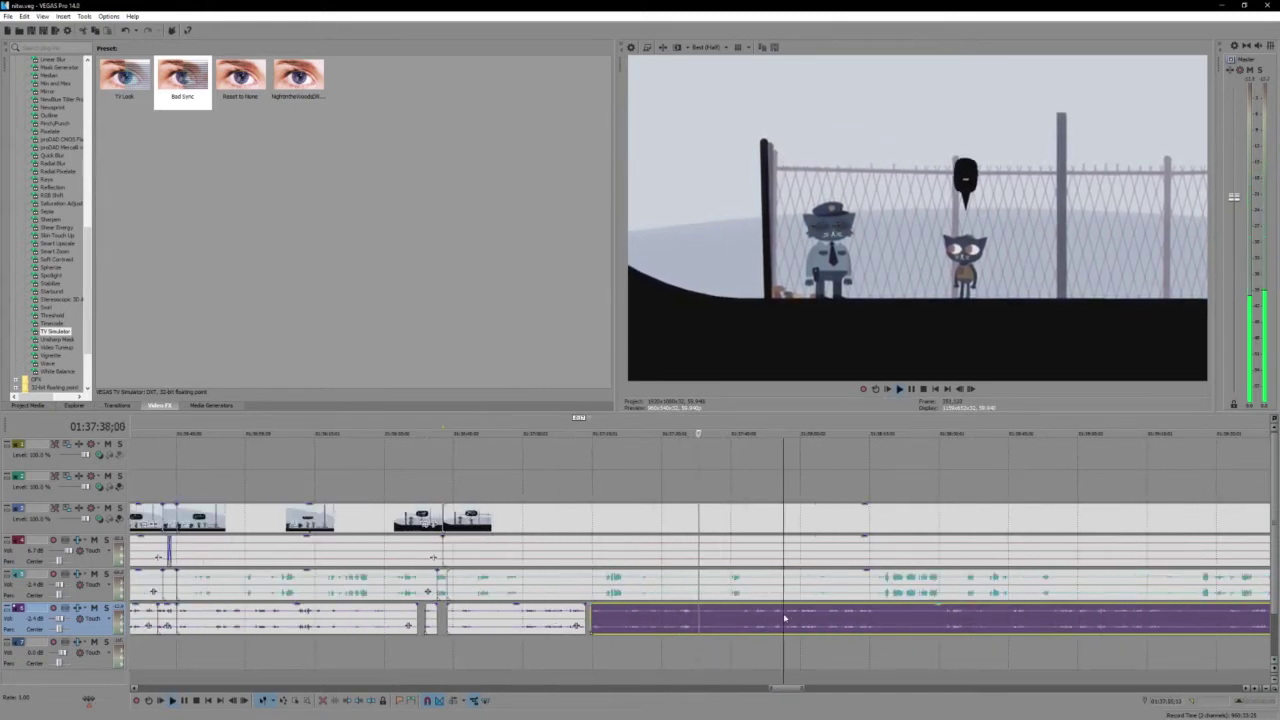
{"action": "scroll", "coordinate": [784, 619], "scroll_direction": "up", "scroll_amount": 2}
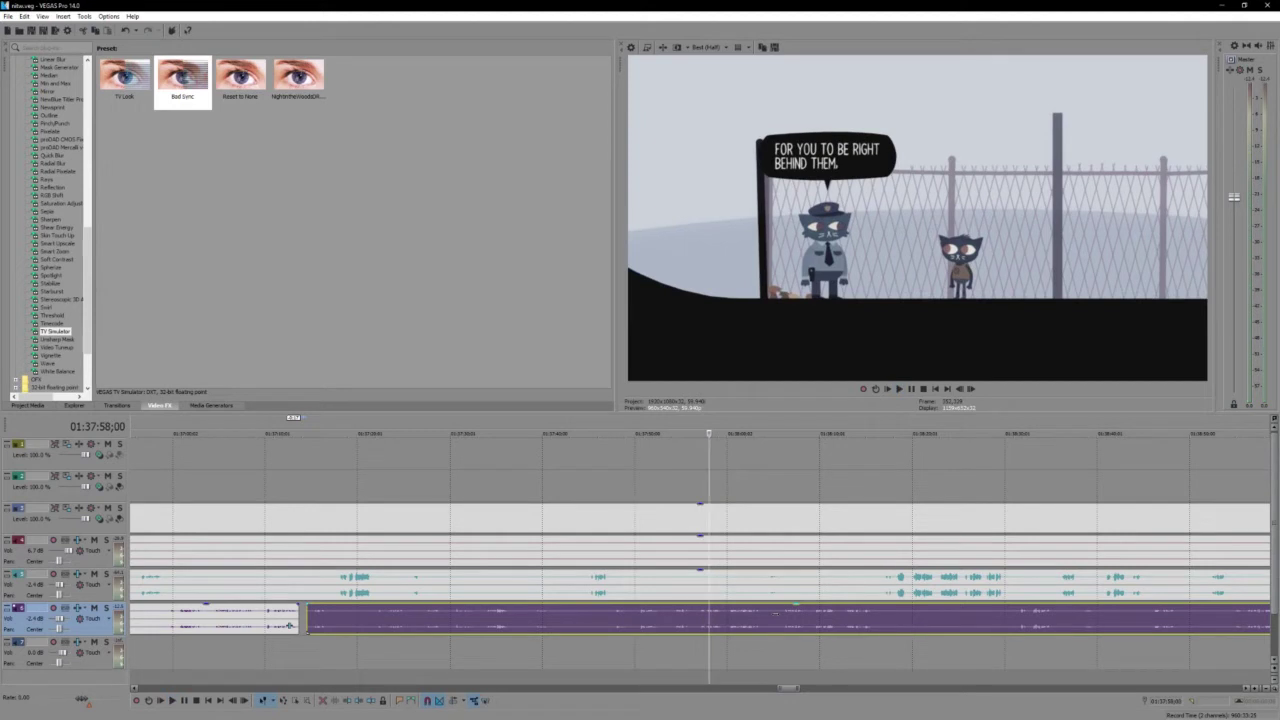
Split the purple-track audio at 01:37:56;15 and trim the later piece's start to 01:37:57;05 with a short fade-in
{"action": "left_click", "coordinate": [696, 619]}
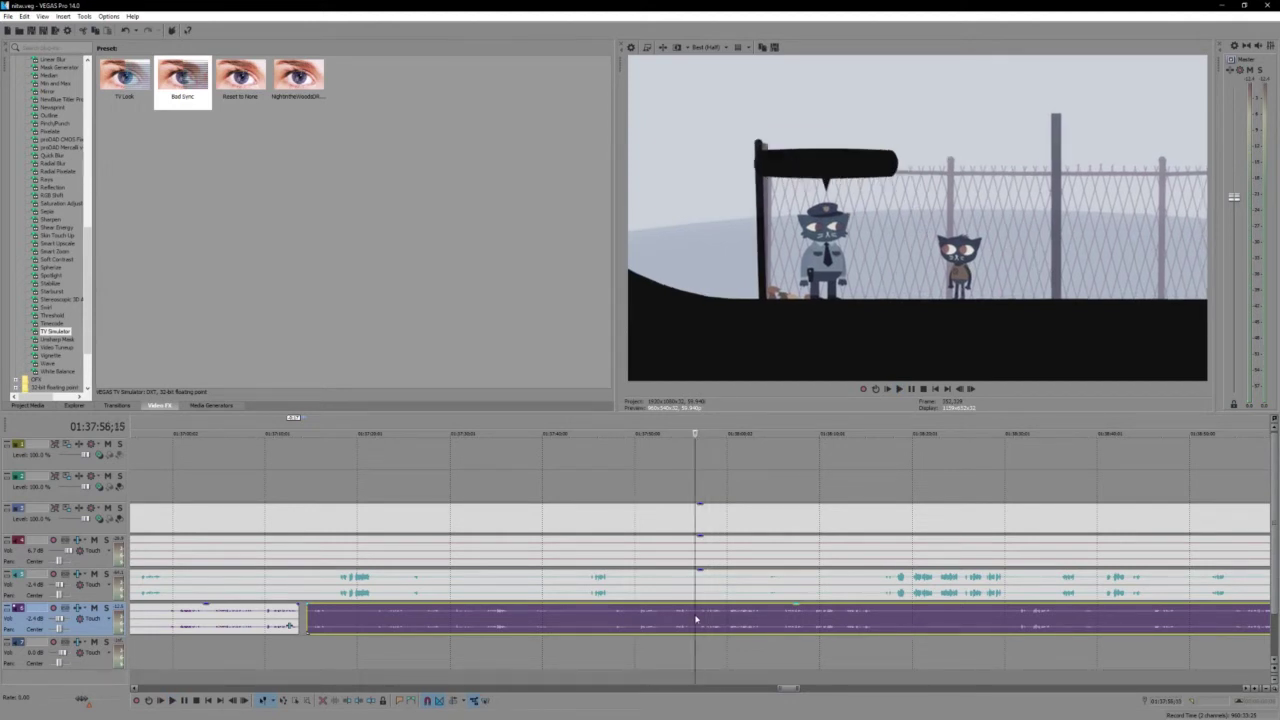
{"action": "key", "text": "ctrl+z"}
{"action": "key", "text": "s"}
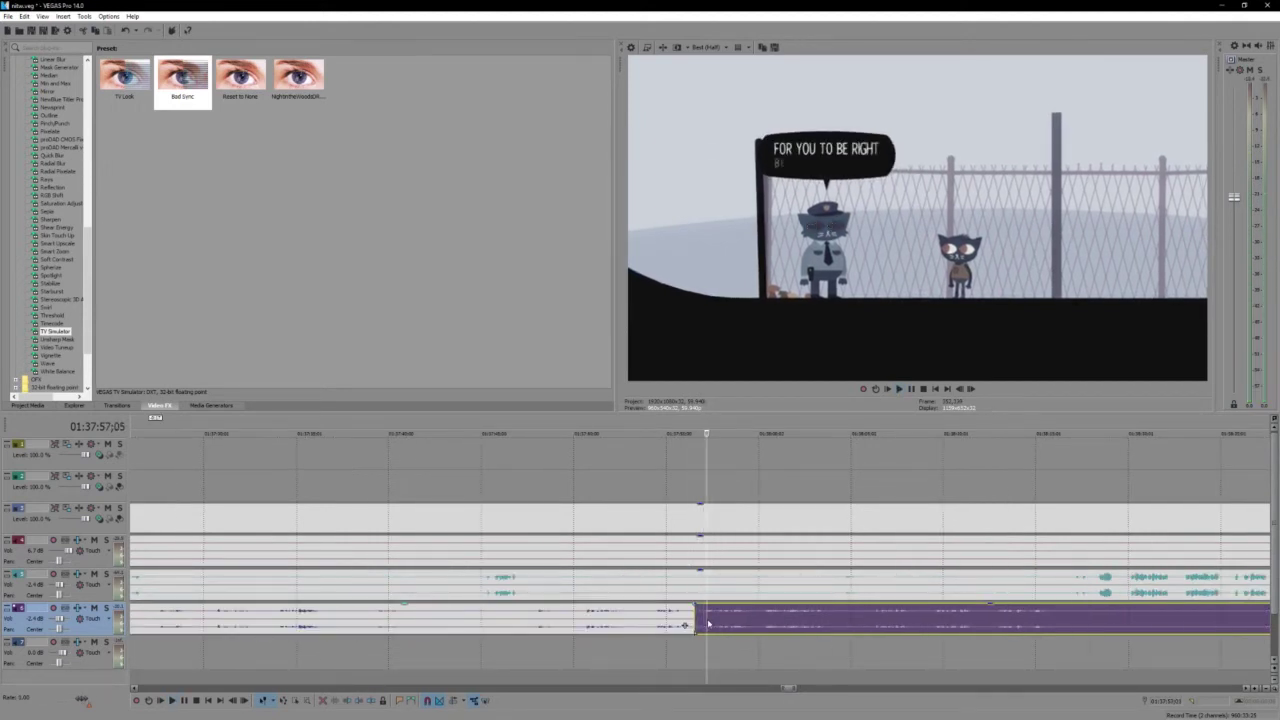
{"action": "scroll", "coordinate": [679, 625], "scroll_direction": "down", "scroll_amount": 2}
{"action": "left_click_drag", "start_coordinate": [672, 625], "coordinate": [688, 622]}
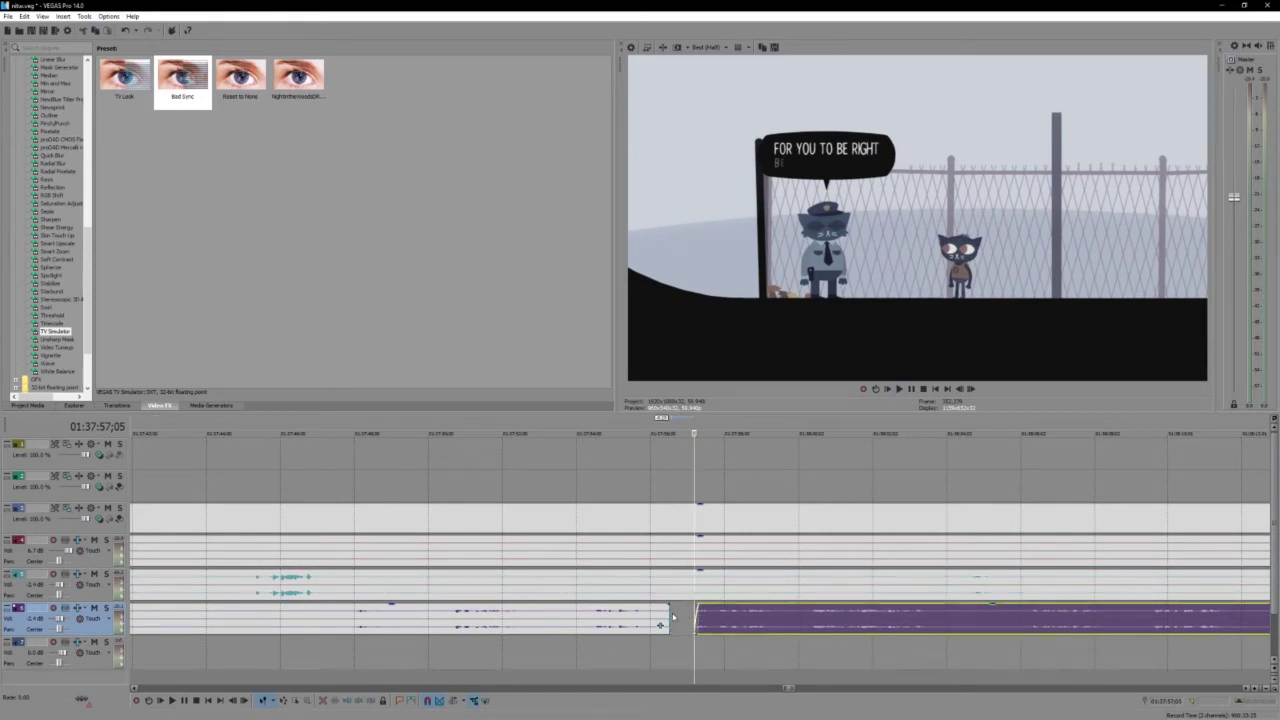
{"action": "left_click", "coordinate": [670, 617]}
Split the purple-track audio at 01:38:08;19 and trim the later piece's start forward about one second with a short fade-in
{"action": "key", "text": "space"}
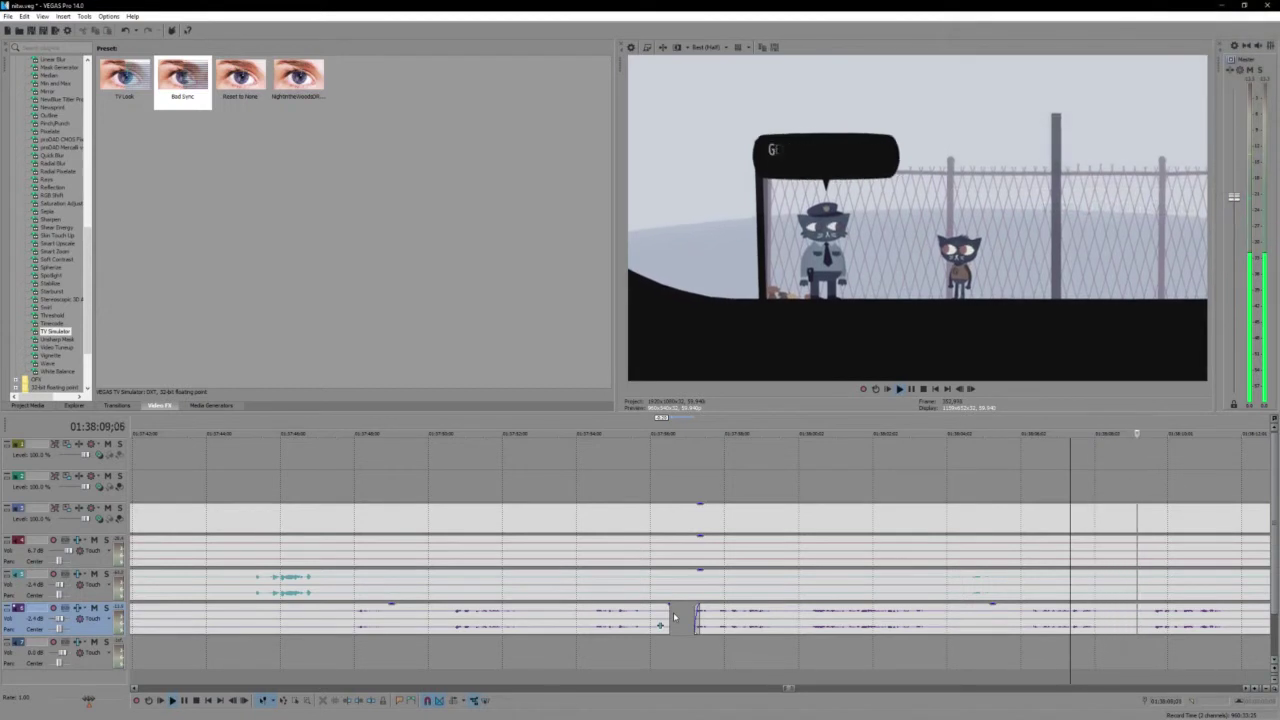
{"action": "left_click", "coordinate": [1117, 621]}
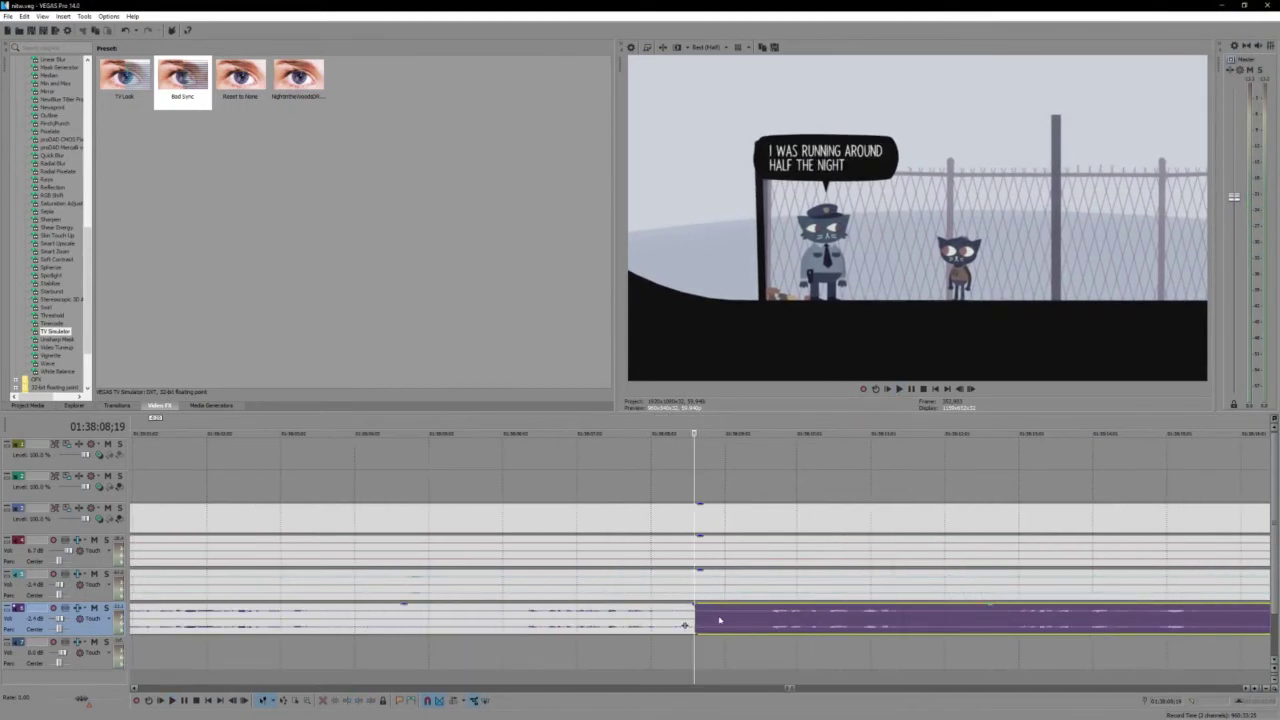
{"action": "left_click_drag", "start_coordinate": [709, 619], "coordinate": [753, 621]}
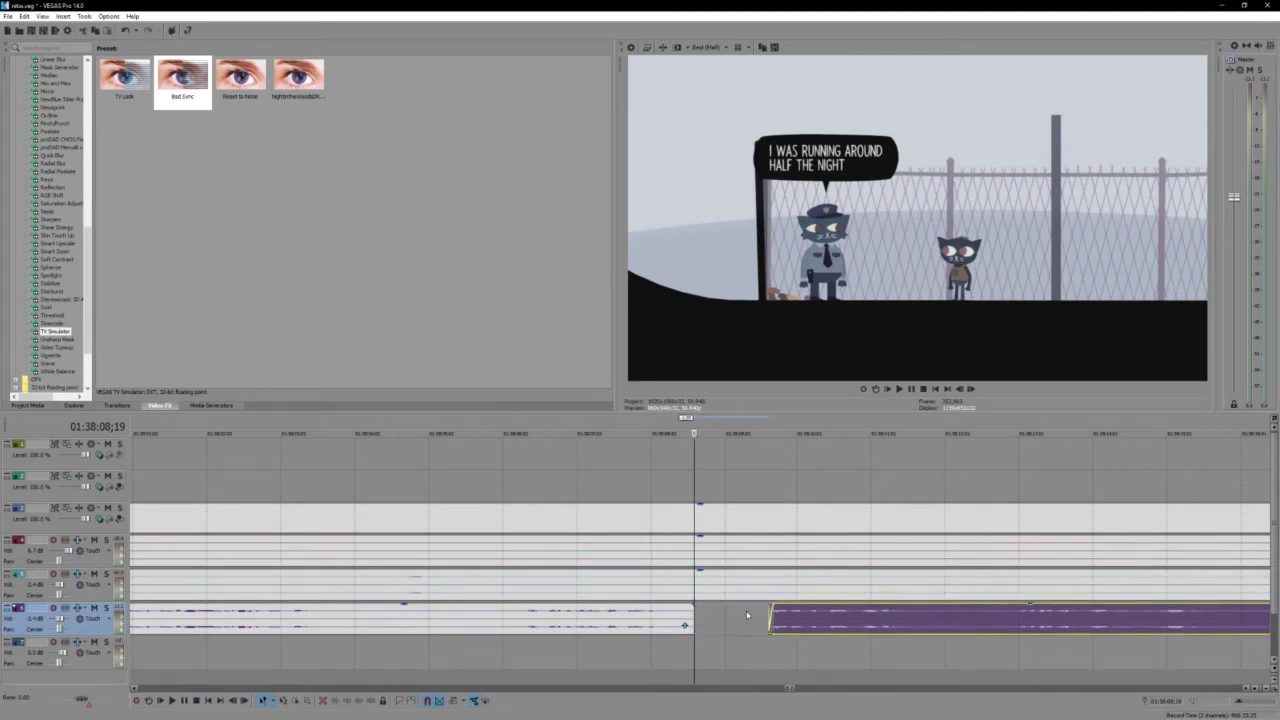
{"action": "left_click", "coordinate": [735, 619]}
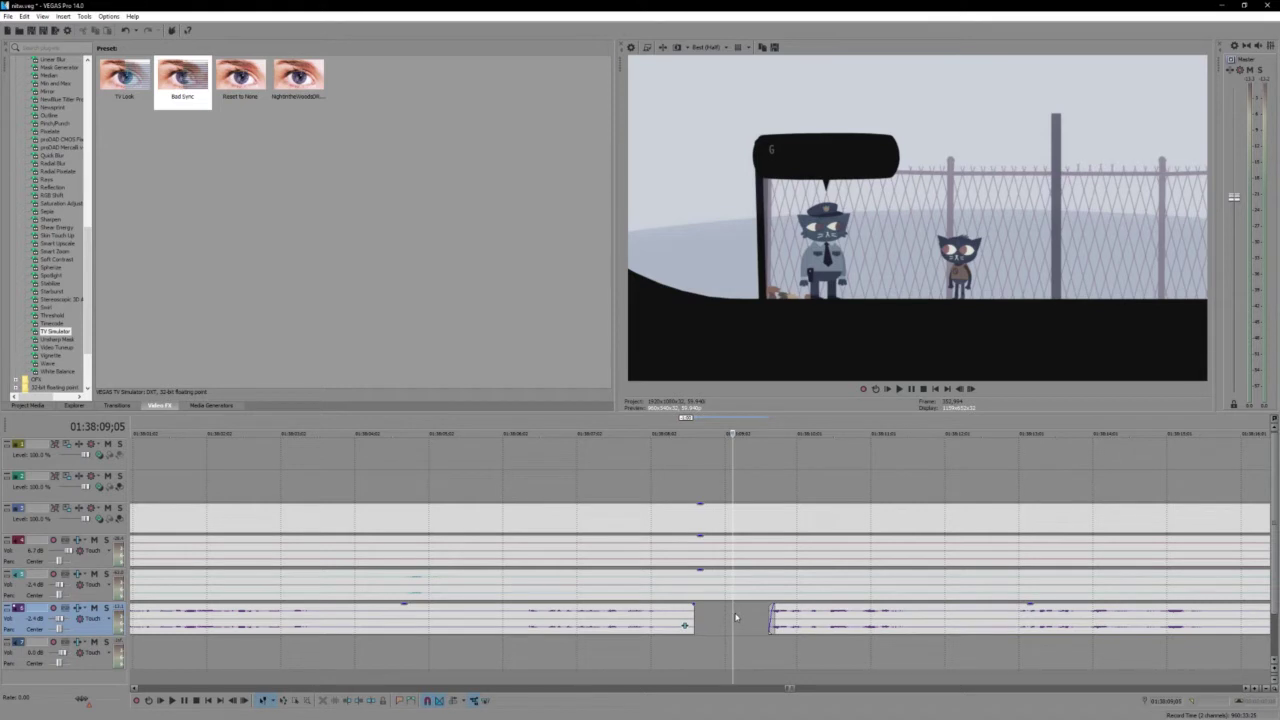
Split the purple-track audio at about 01:38:23 and trim the later piece's start forward to about 01:38:30, after the teal-track speech
{"action": "scroll", "coordinate": [736, 618], "scroll_direction": "right", "scroll_amount": 1}
{"action": "key", "text": "space"}
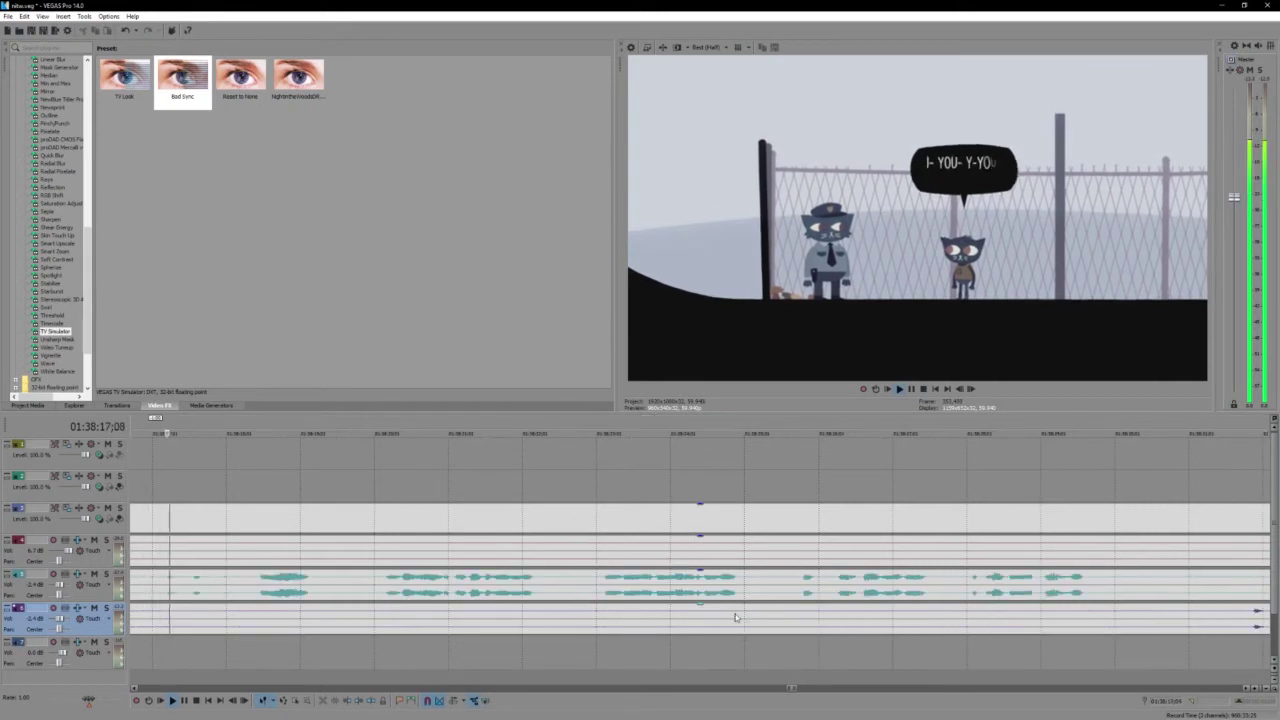
{"action": "key", "text": "space"}
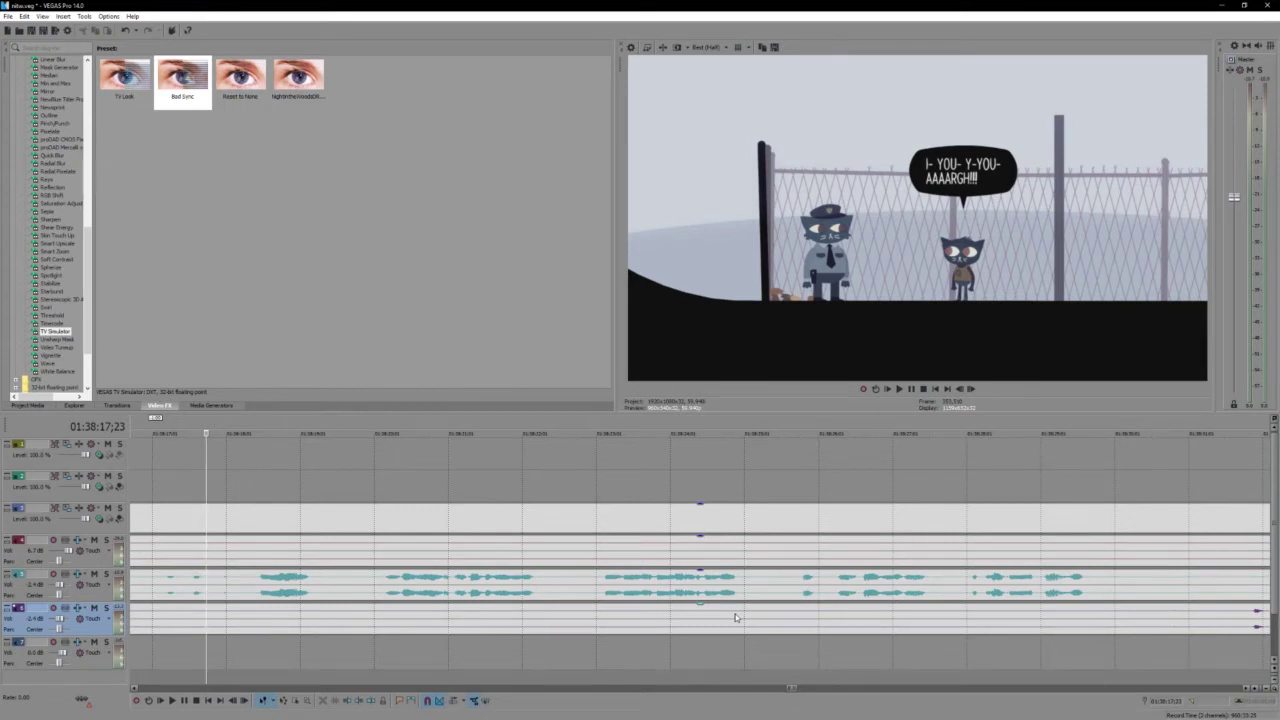
{"action": "key", "text": "space"}
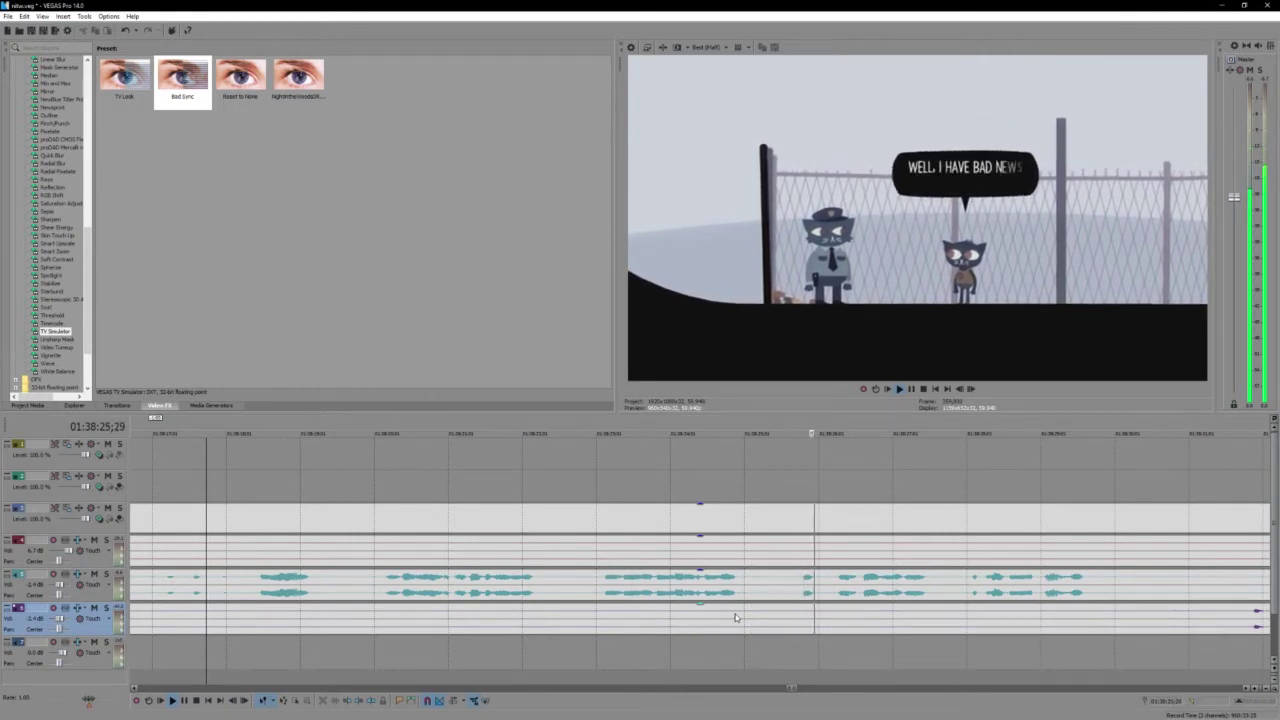
{"action": "left_click", "coordinate": [608, 628]}
{"action": "key", "text": "s"}
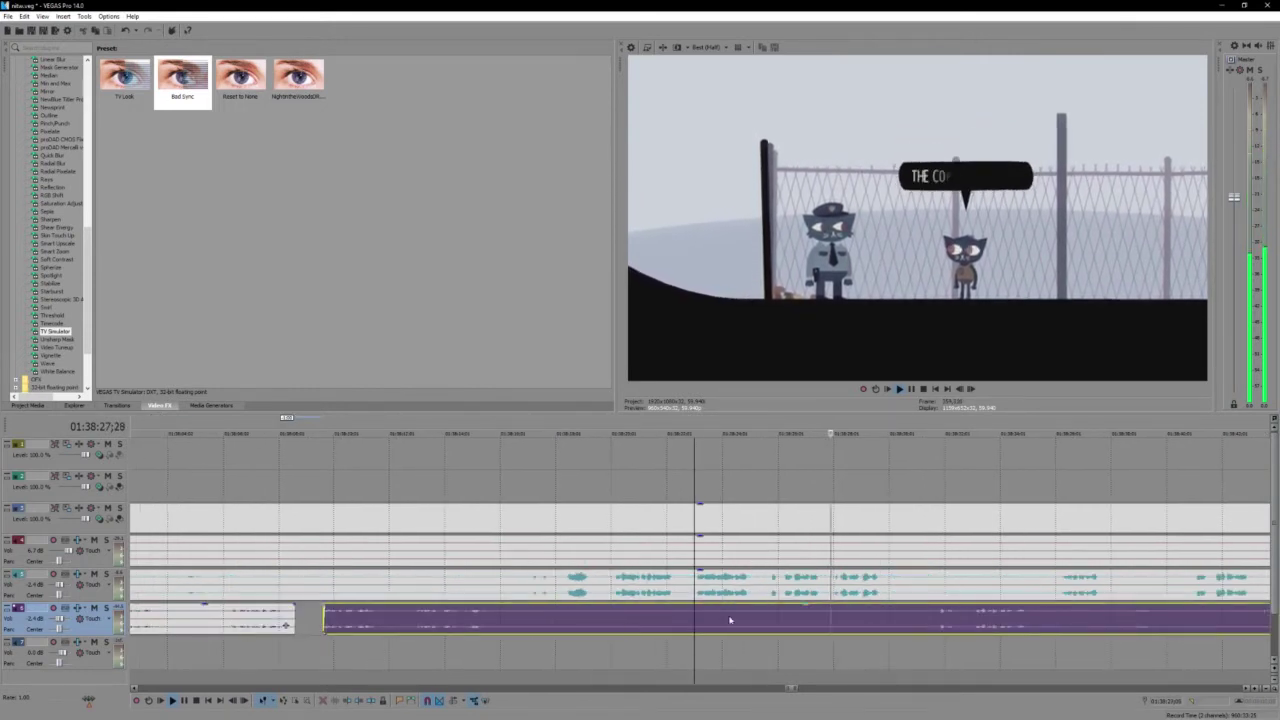
{"action": "key", "text": "s"}
{"action": "left_click_drag", "start_coordinate": [697, 617], "coordinate": [893, 617]}
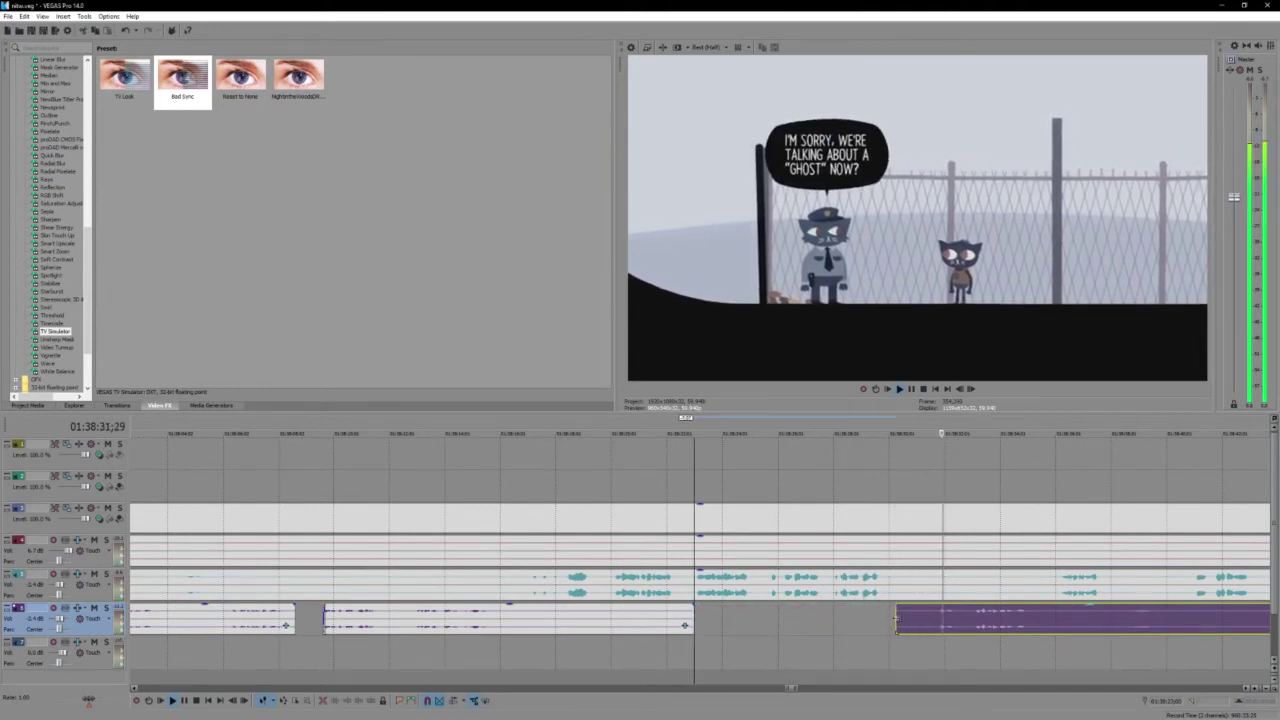
Play back the remaining dialogue from about 01:38:32 to 01:39:34 and review the teal and purple voice audio for further cuts
{"action": "scroll", "coordinate": [890, 620], "scroll_direction": "down", "scroll_amount": 3}
{"action": "scroll", "coordinate": [881, 627], "scroll_direction": "up", "scroll_amount": 2}
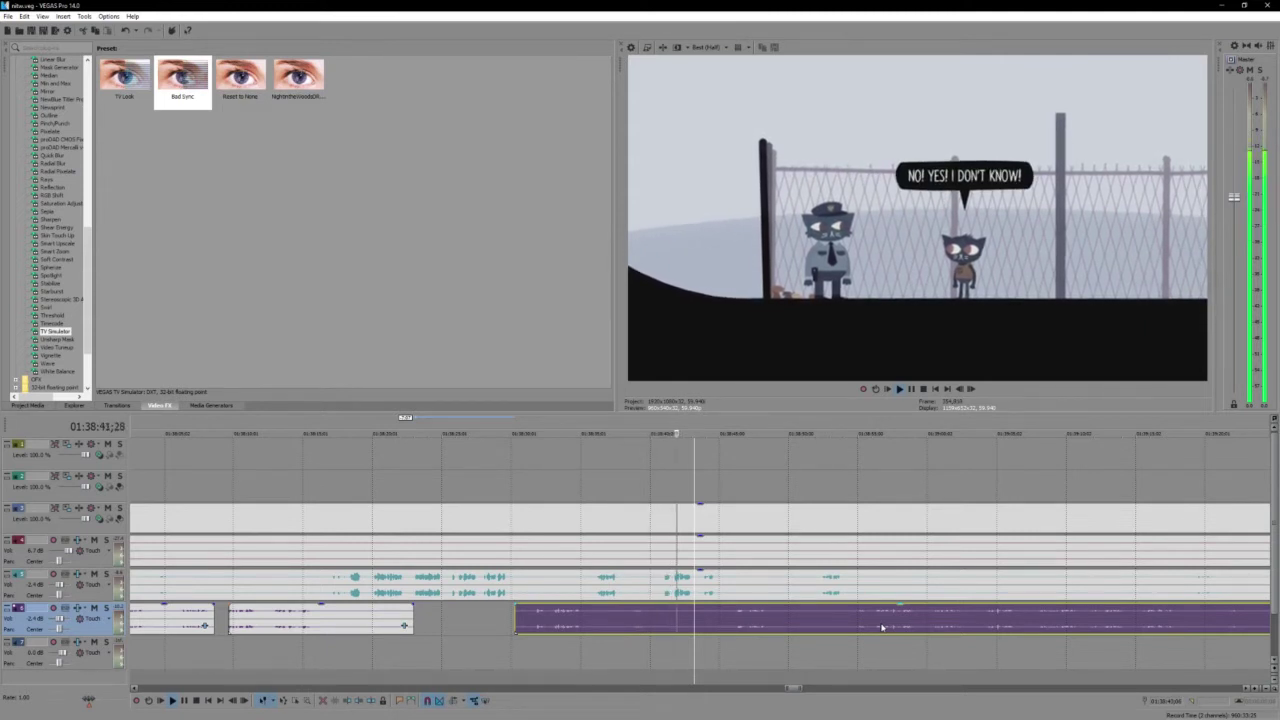
{"action": "key", "text": "space"}
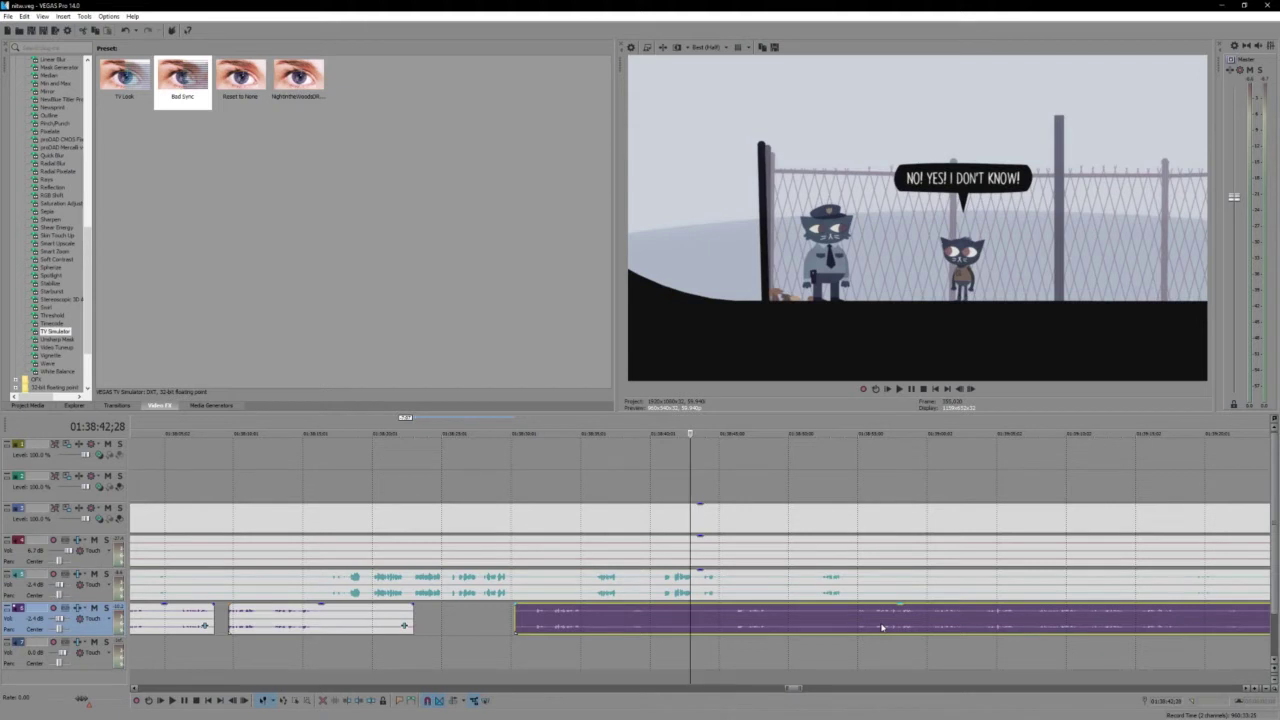
{"action": "key", "text": "space"}
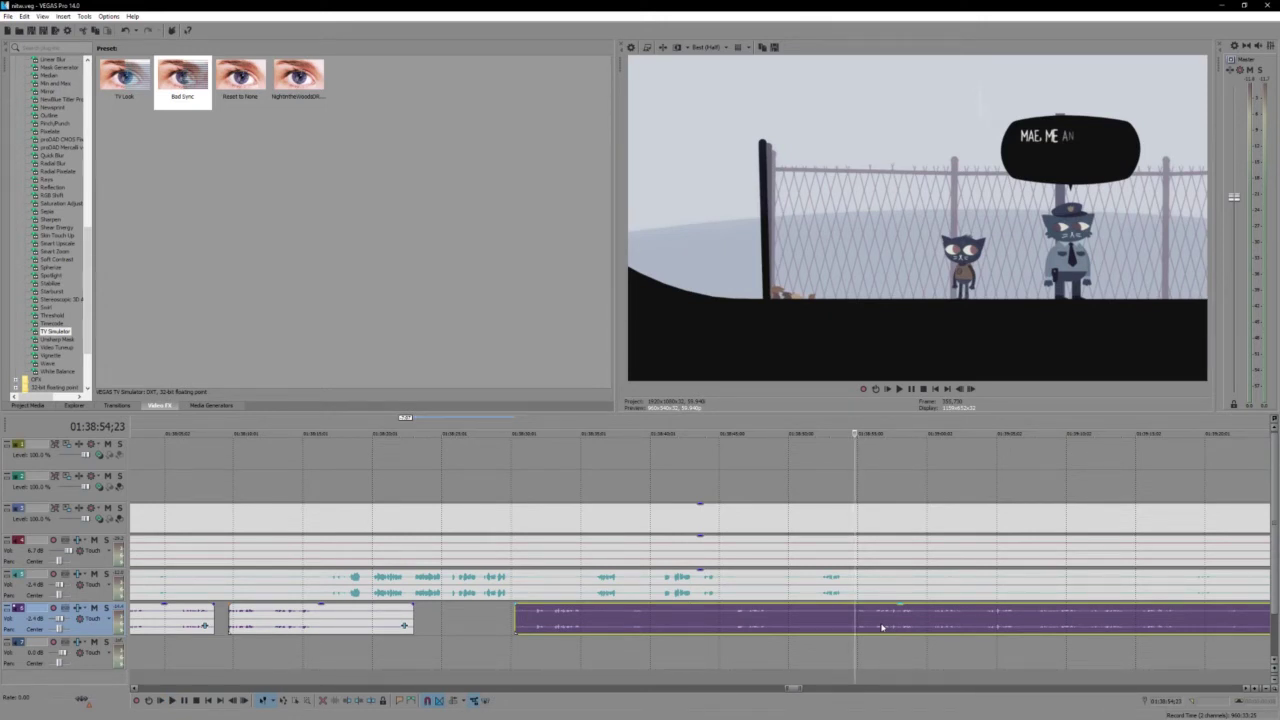
{"action": "key", "text": "ctrl+z"}
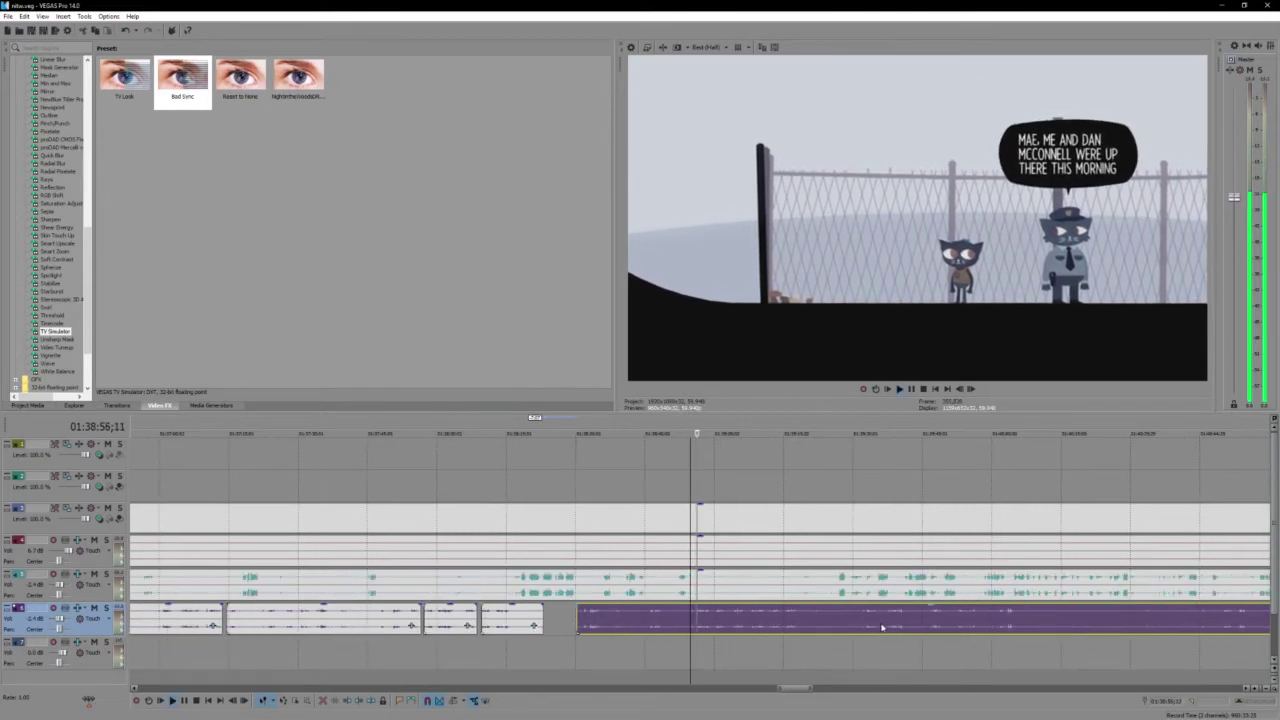
{"action": "key", "text": "ctrl+z"}
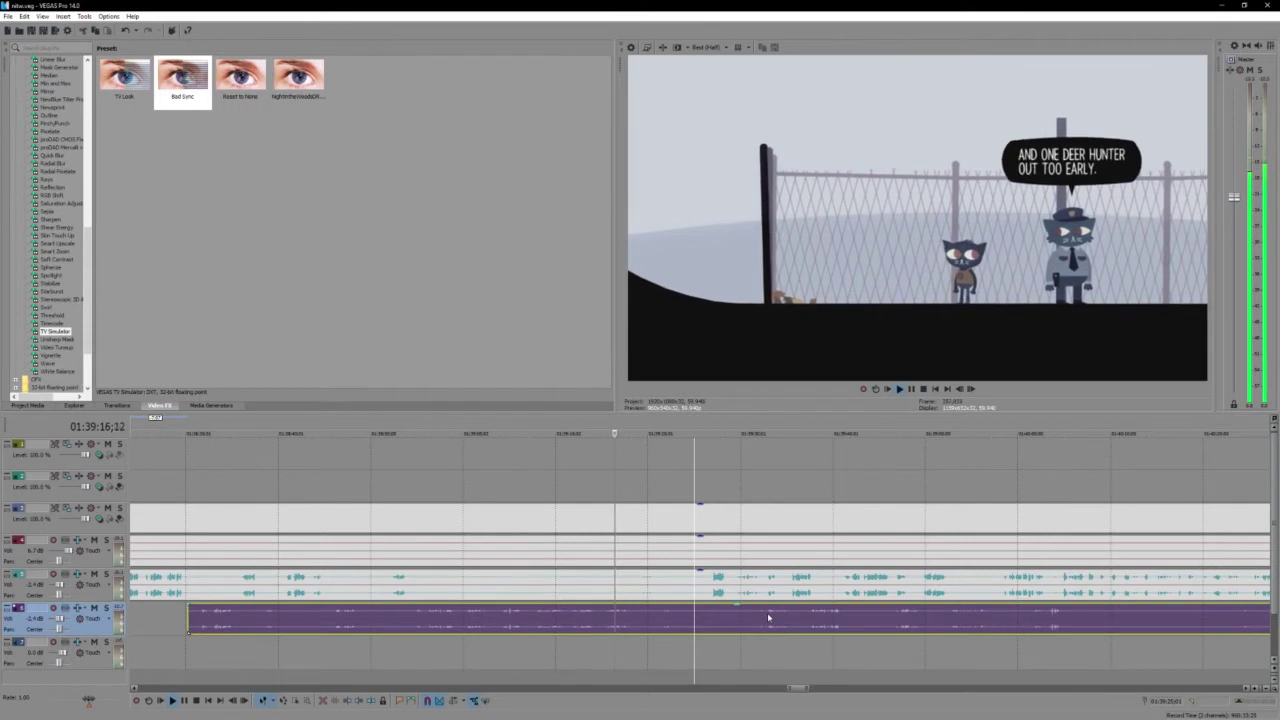
{"action": "scroll", "coordinate": [767, 612], "scroll_direction": "down", "scroll_amount": 3}
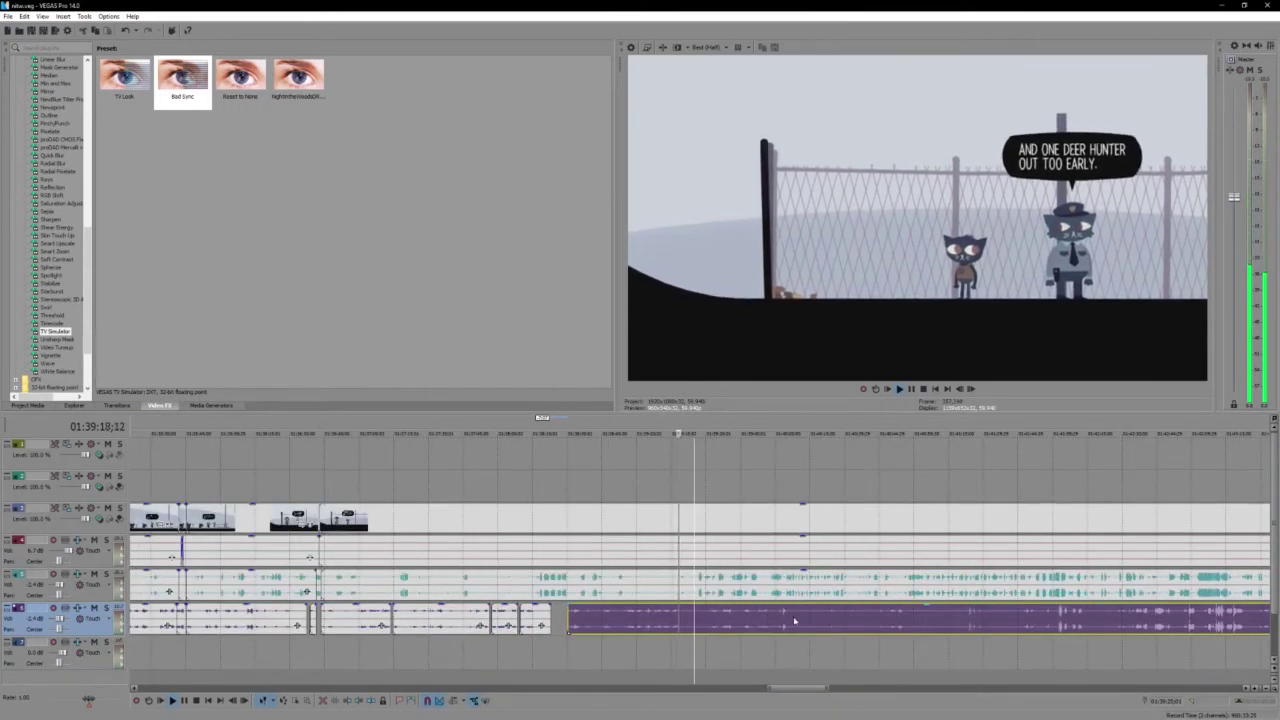
{"action": "scroll", "coordinate": [794, 621], "scroll_direction": "up", "scroll_amount": 3}
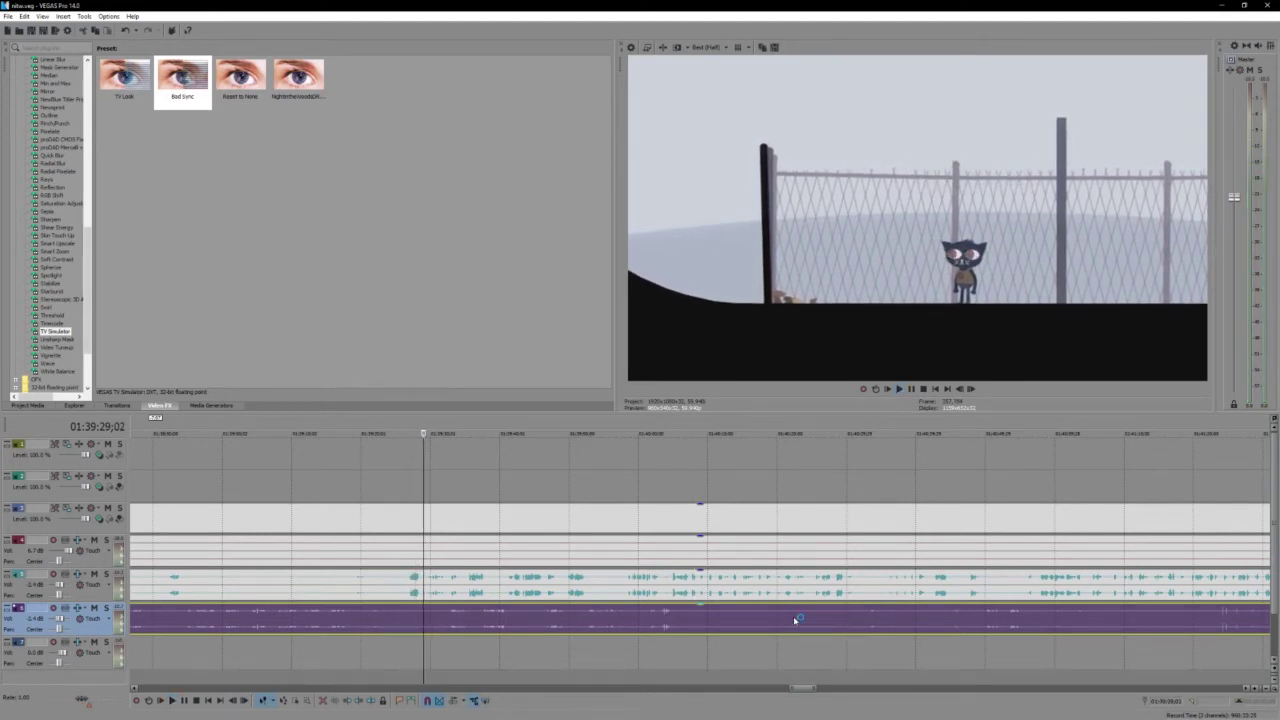
{"action": "scroll", "coordinate": [794, 620], "scroll_direction": "left", "scroll_amount": 5}
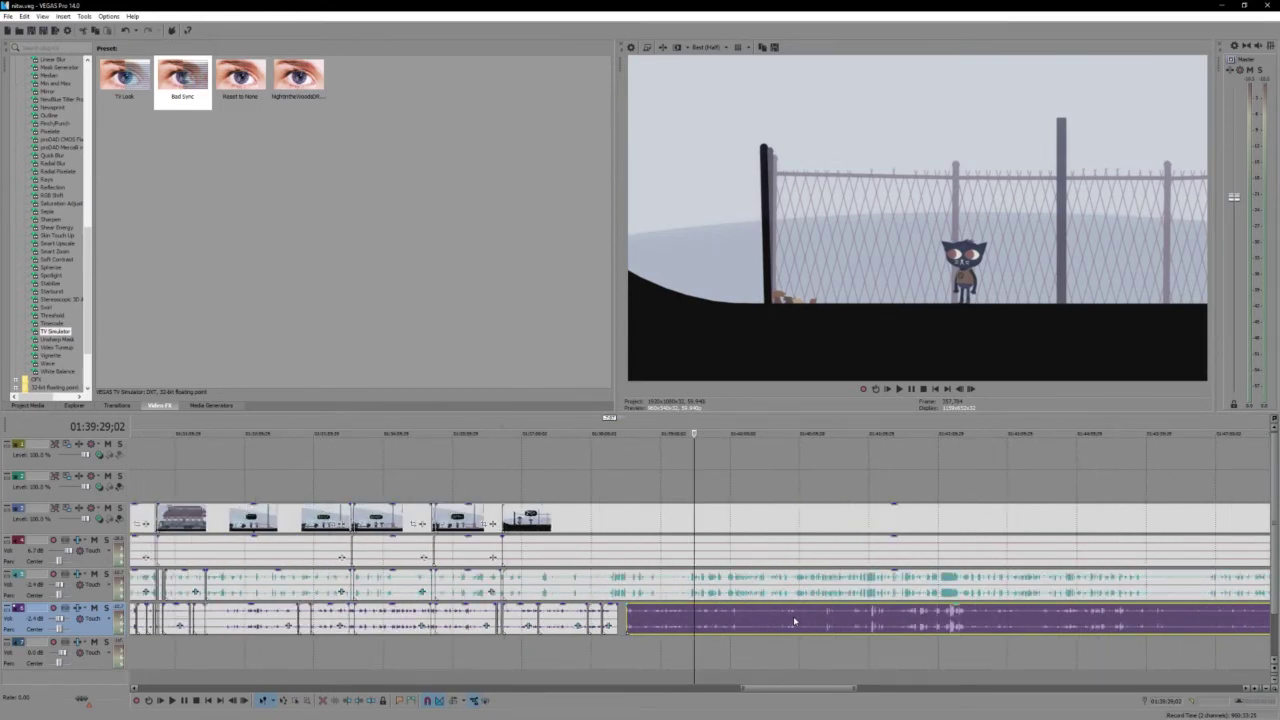
{"action": "key", "text": "space"}
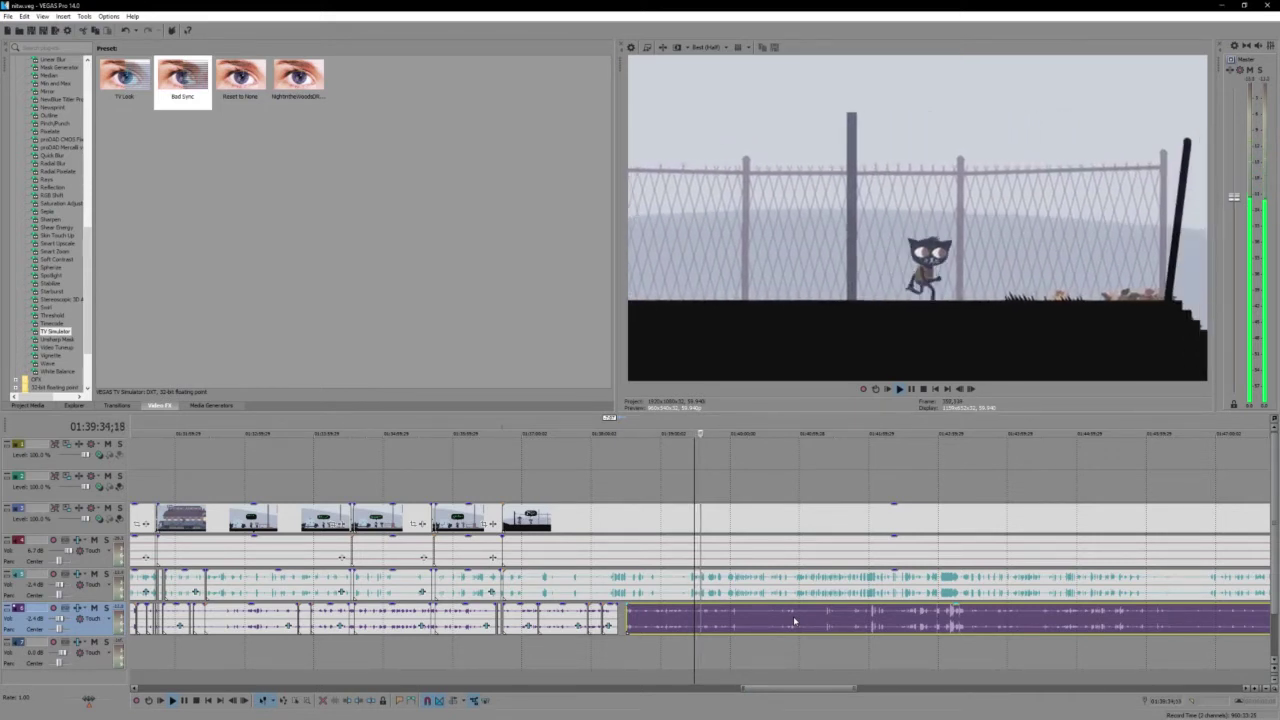
Play through the teal-track speech, split that audio at about 01:40:03, and trim the later piece's start forward about one second
{"action": "key", "text": "Return"}
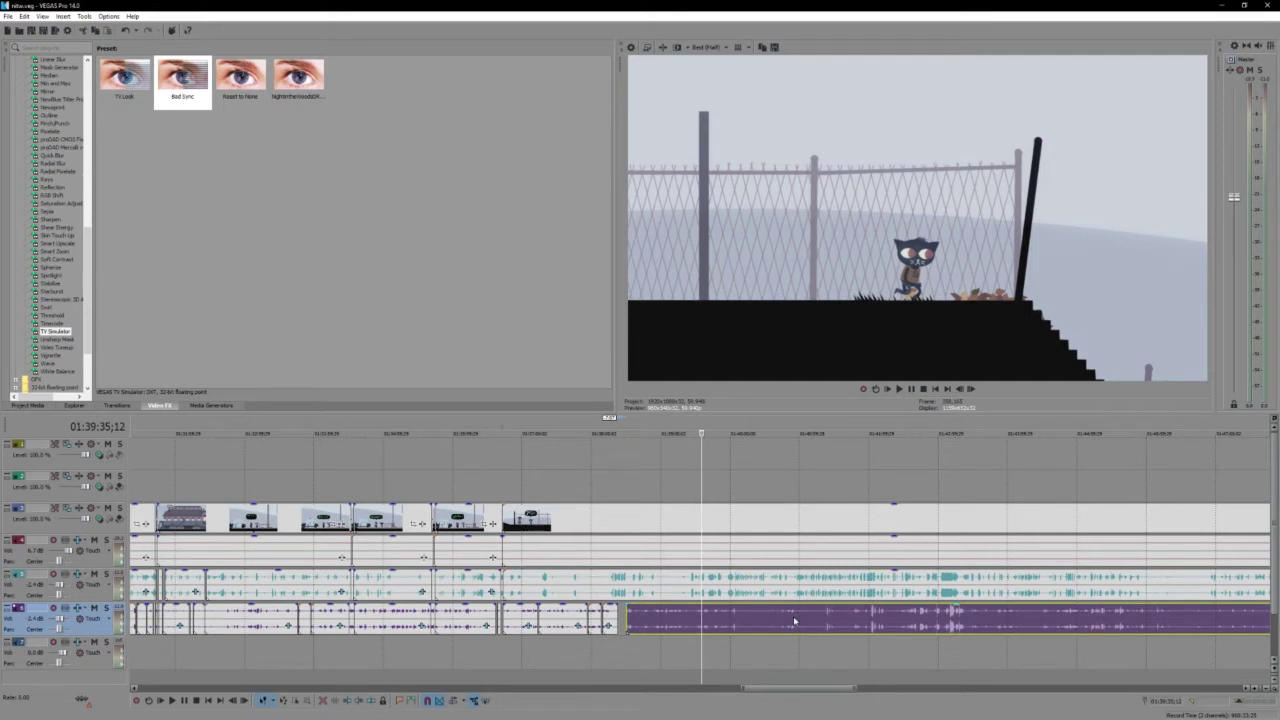
{"action": "key", "text": "space"}
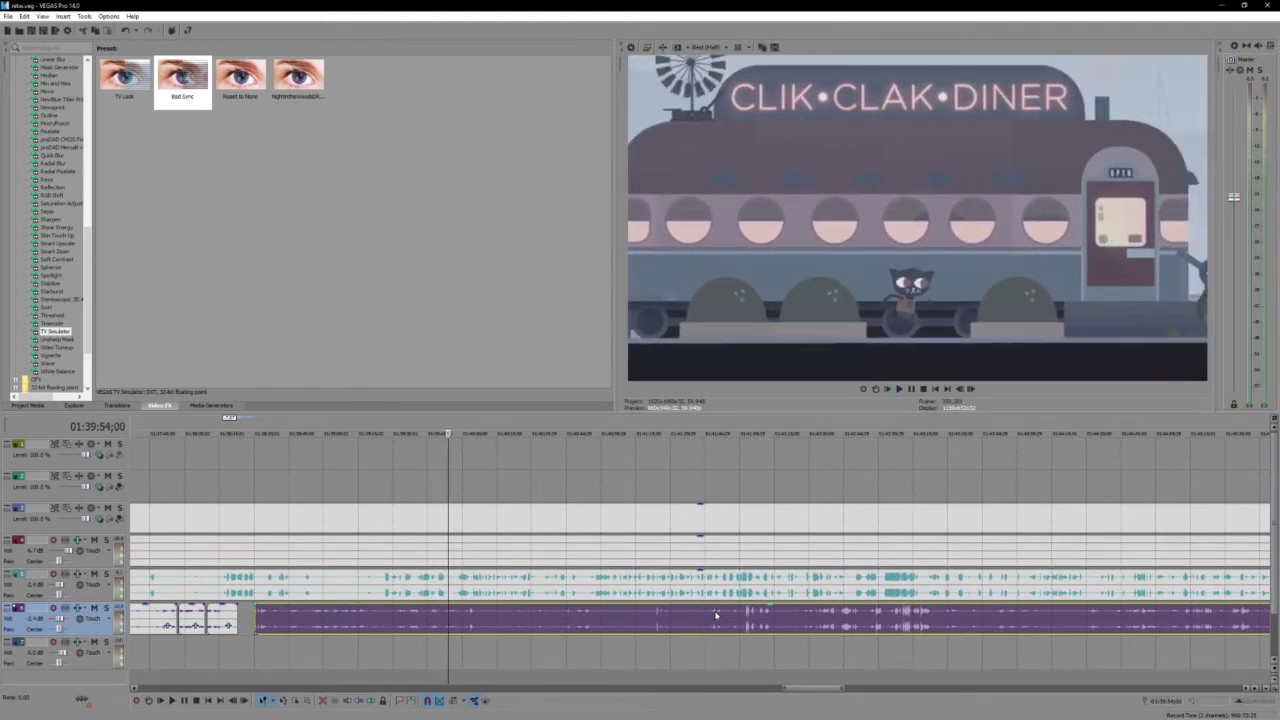
{"action": "scroll", "coordinate": [630, 612], "scroll_direction": "up", "scroll_amount": 2}
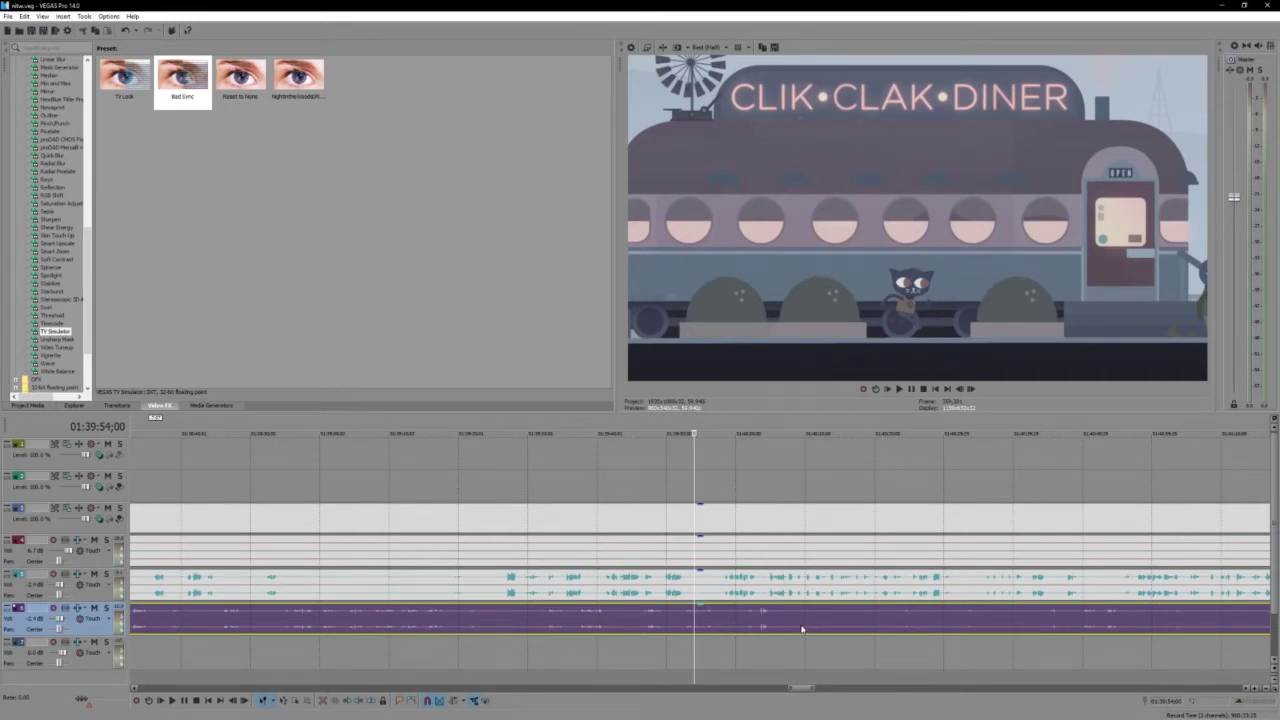
{"action": "key", "text": "space"}
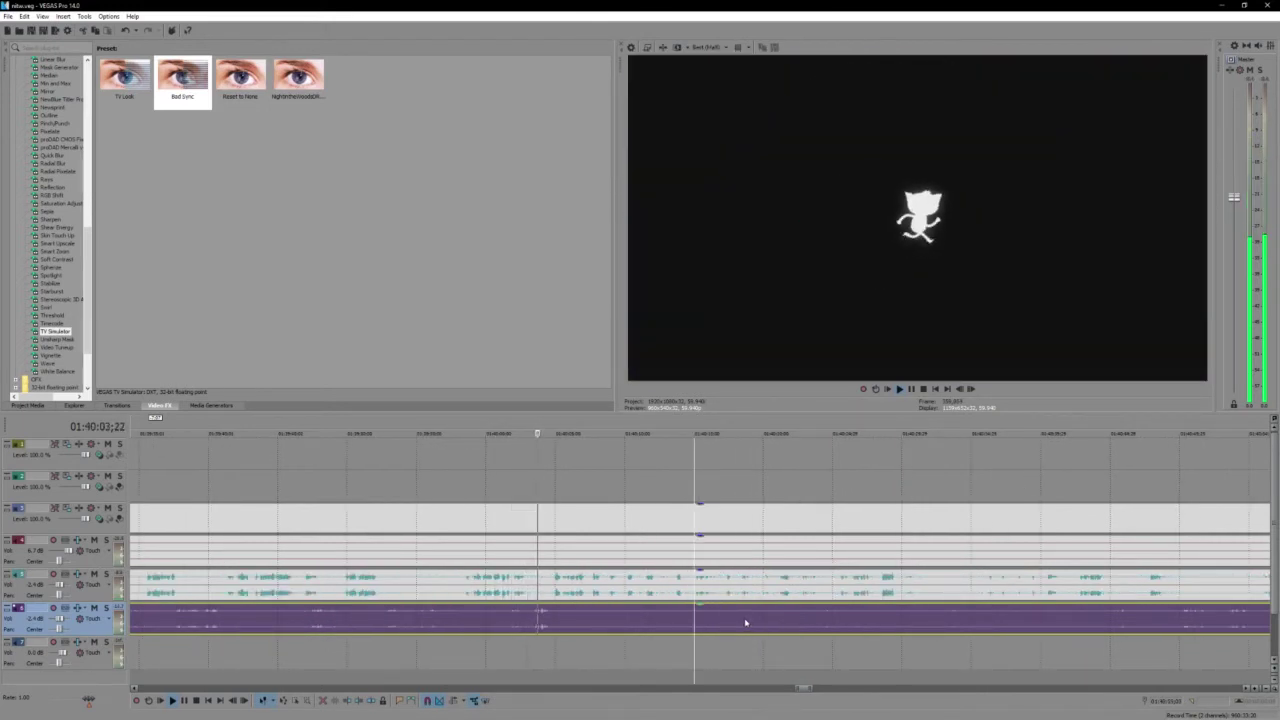
{"action": "left_click", "coordinate": [535, 595]}
{"action": "key", "text": "s"}
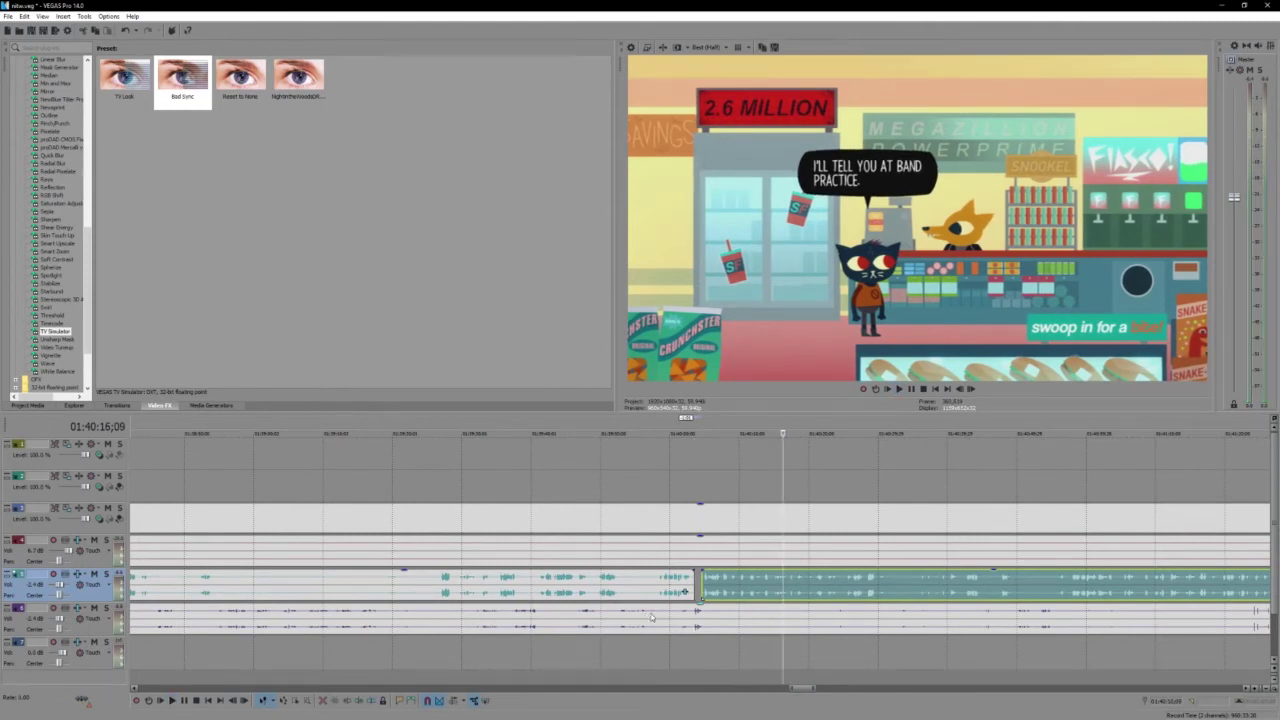
Play on from about 01:40:14, split all four tracks at 01:40:30;29 in the black transition, and trim the later pieces' start to about 01:40:33
{"action": "left_click", "coordinate": [777, 618]}
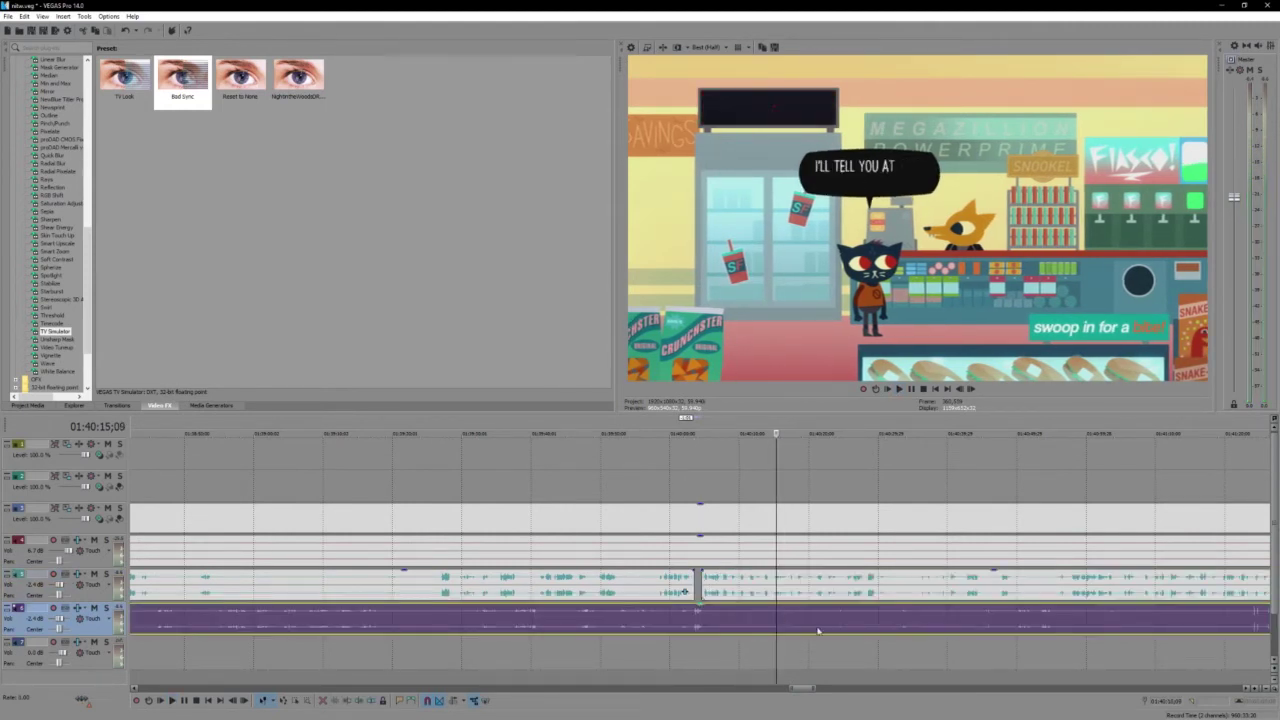
{"action": "scroll", "coordinate": [700, 622], "scroll_direction": "up", "scroll_amount": 2}
{"action": "left_click", "coordinate": [685, 624]}
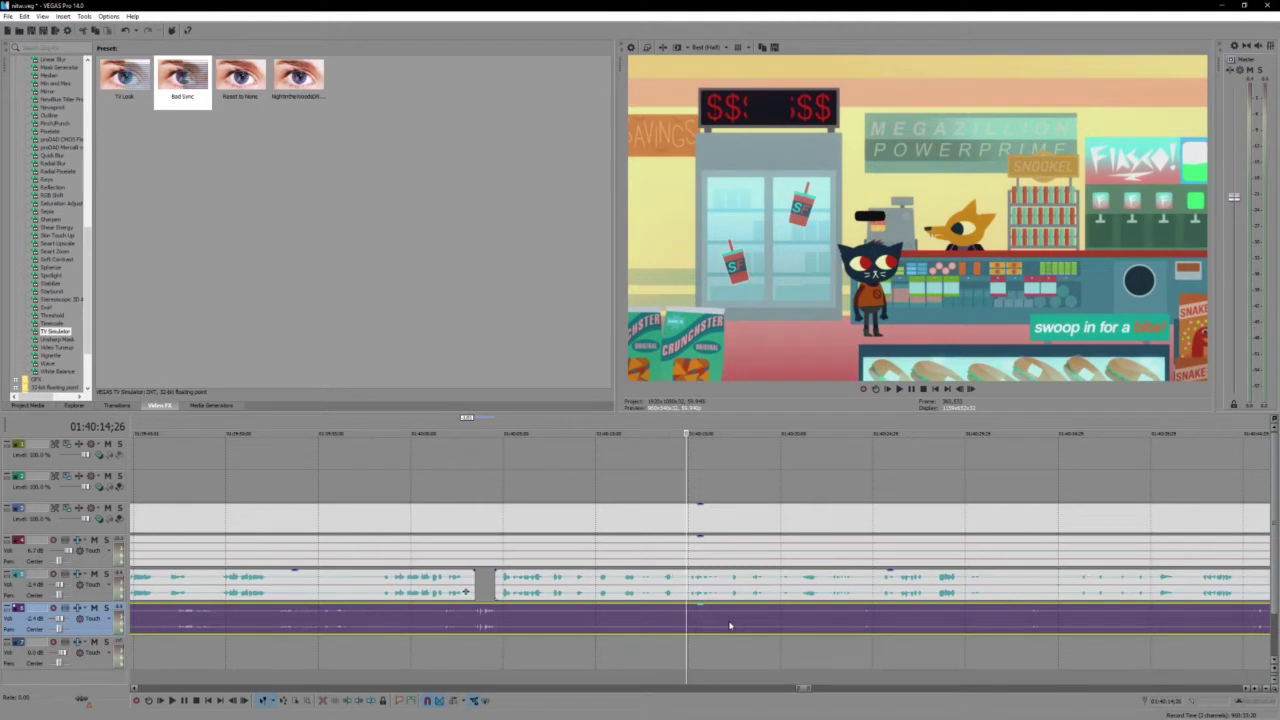
{"action": "key", "text": "space"}
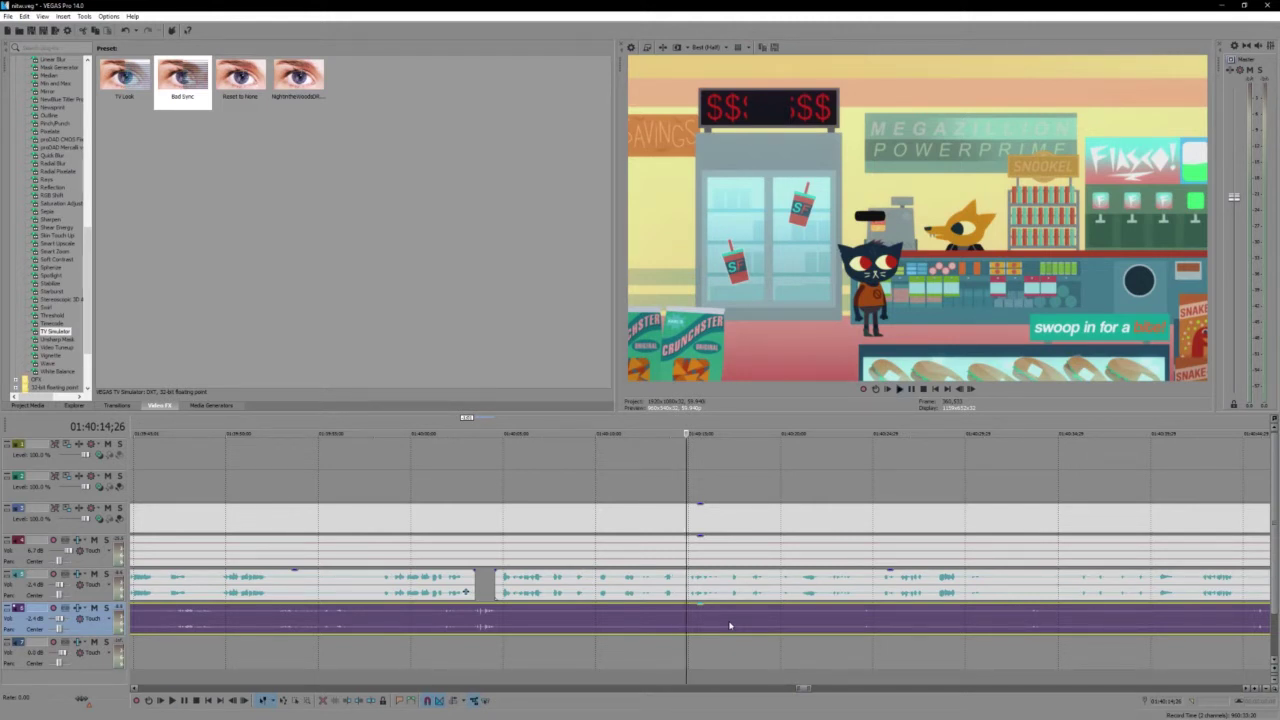
{"action": "key", "text": "space"}
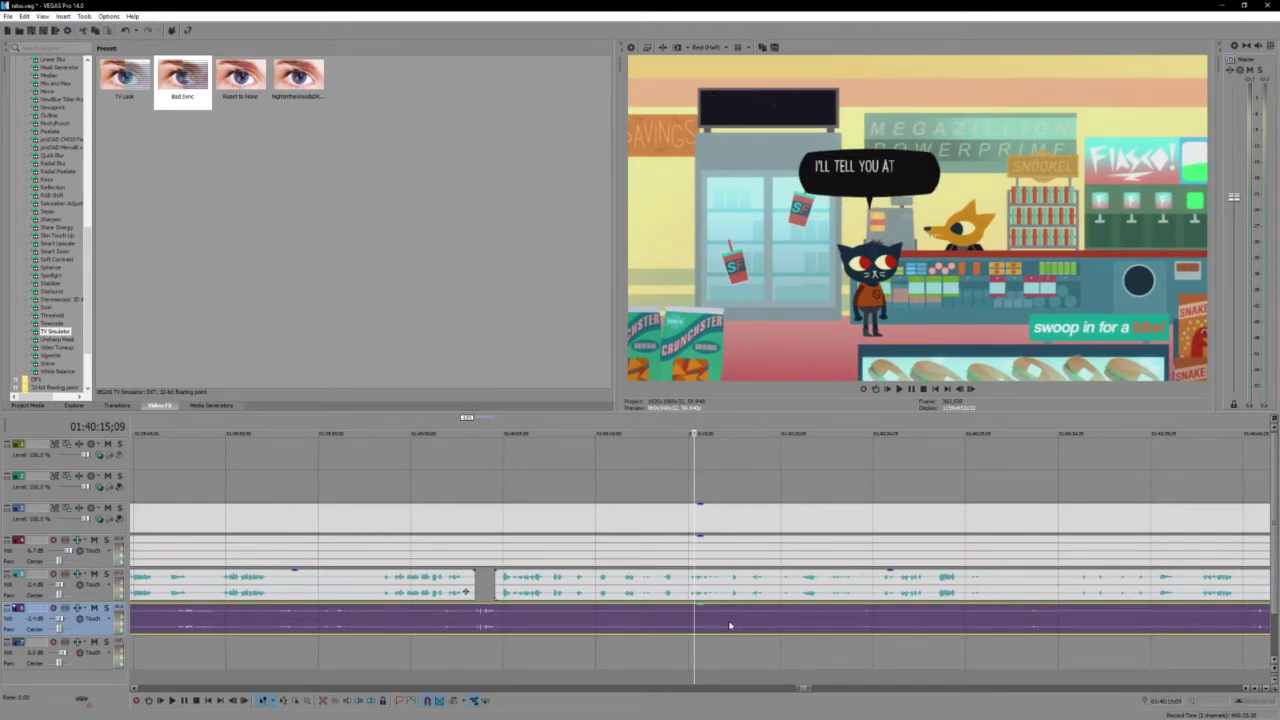
{"action": "key", "text": "space"}
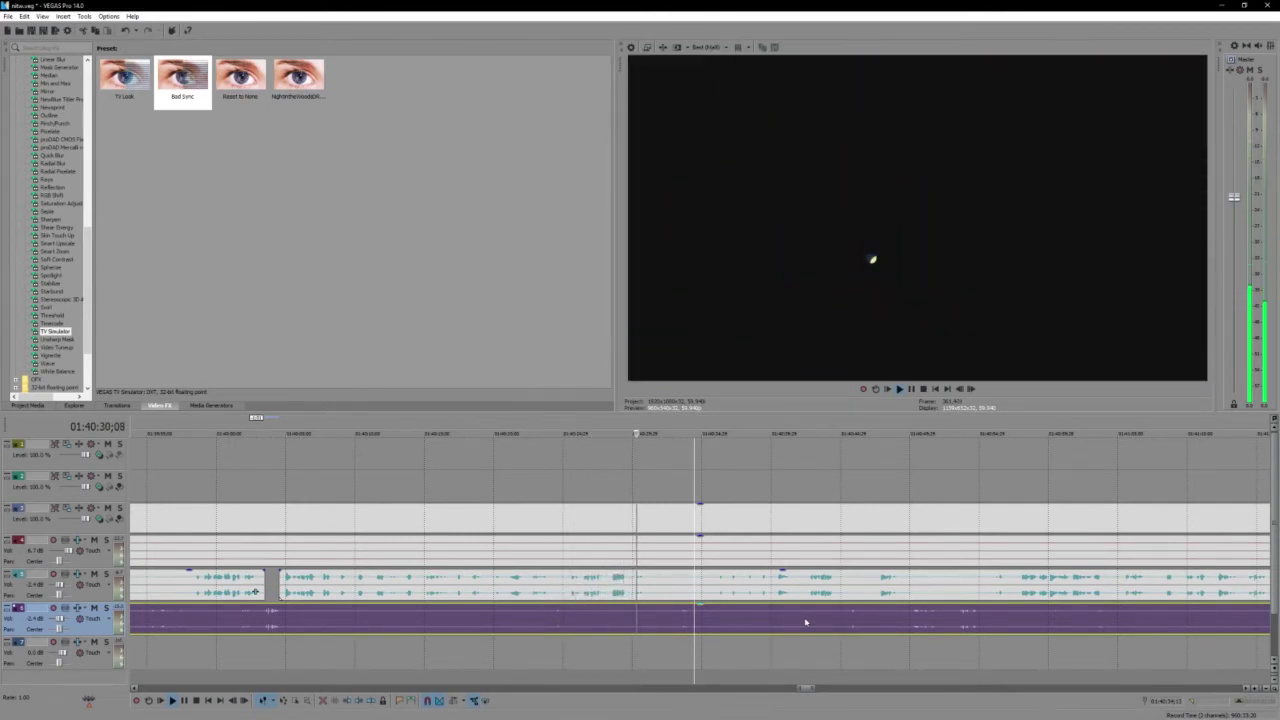
{"action": "left_click", "coordinate": [631, 530]}
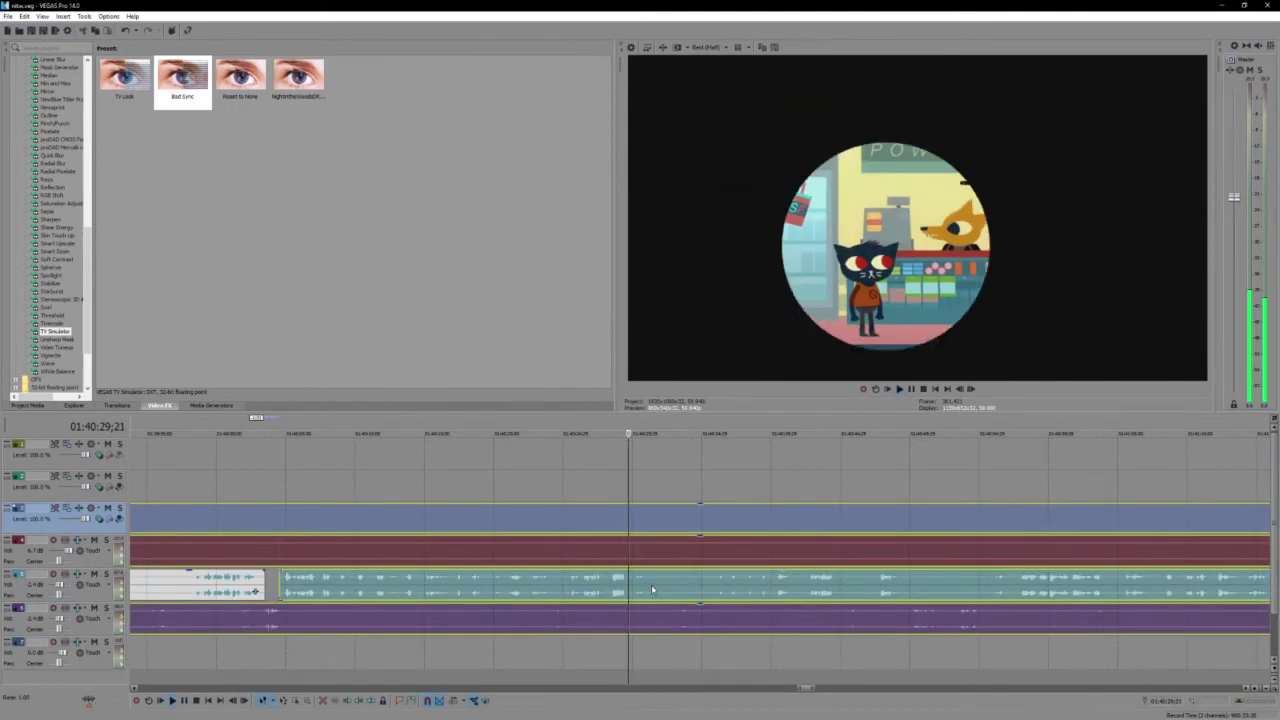
{"action": "key", "text": "s"}
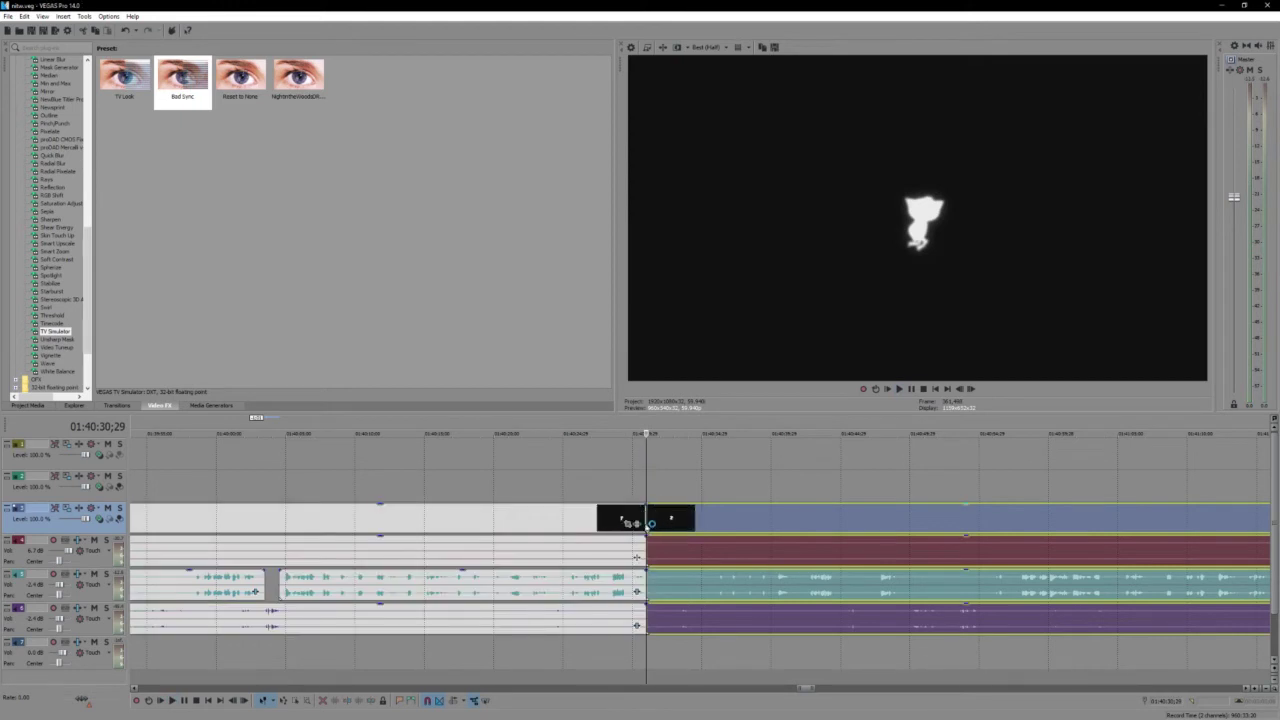
{"action": "mouse_move", "coordinate": [650, 524]}
{"action": "left_mouse_down"}
{"action": "mouse_move", "coordinate": [698, 524]}
{"action": "mouse_move", "coordinate": [675, 527]}
{"action": "left_mouse_up"}
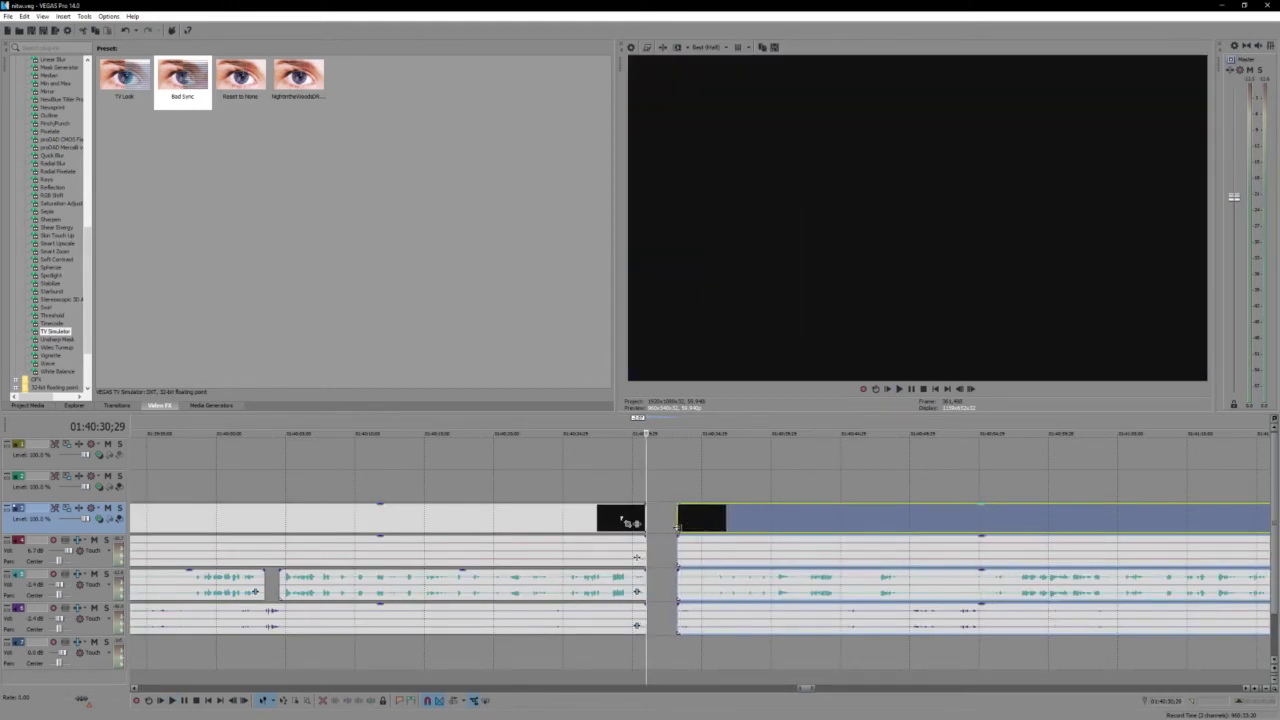
{"action": "left_click", "coordinate": [686, 524]}
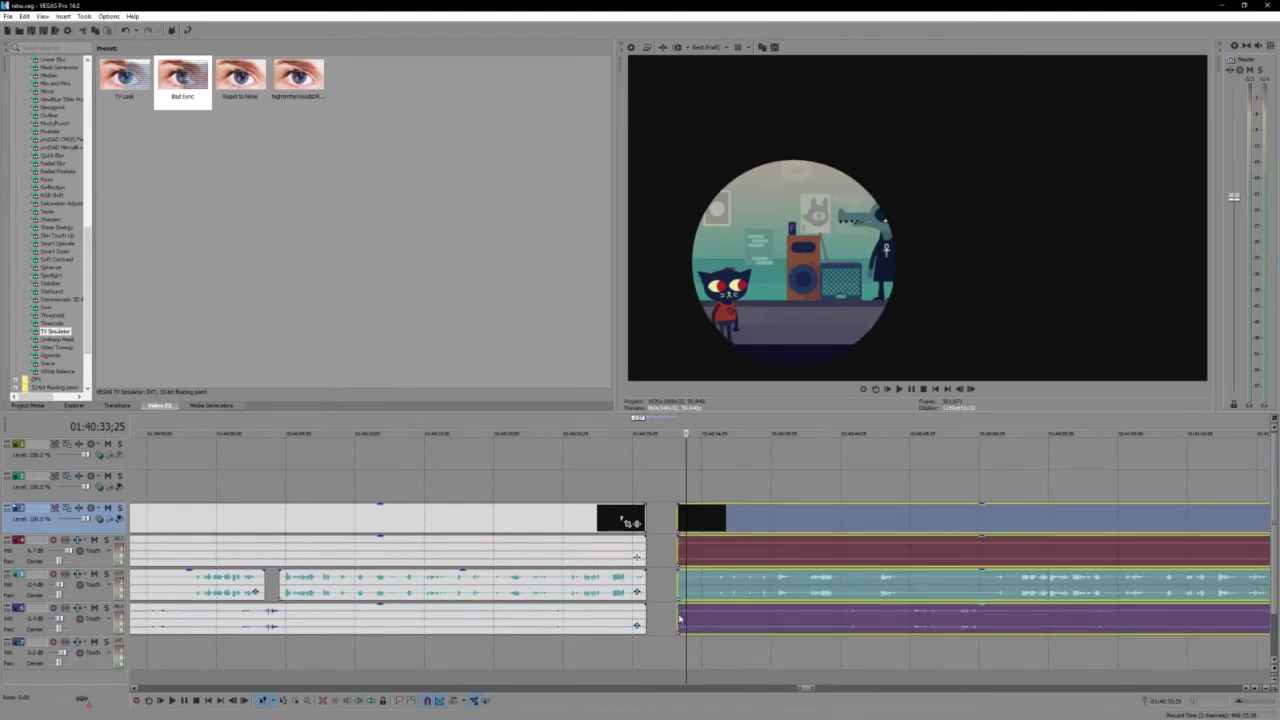
Trim the later purple piece's start to about 01:40:38 and pull all later pieces back into a slight overlap with the earlier ones
{"action": "left_click", "coordinate": [683, 619]}
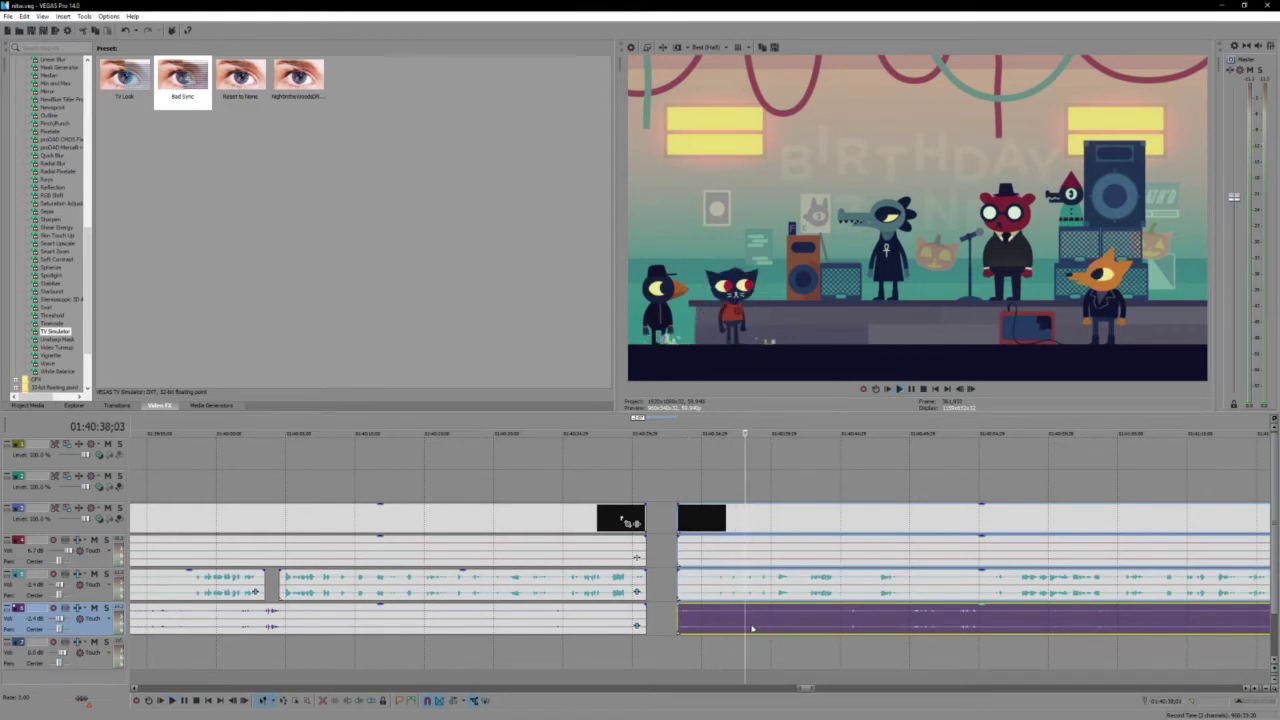
{"action": "left_click_drag", "start_coordinate": [679, 618], "coordinate": [750, 622]}
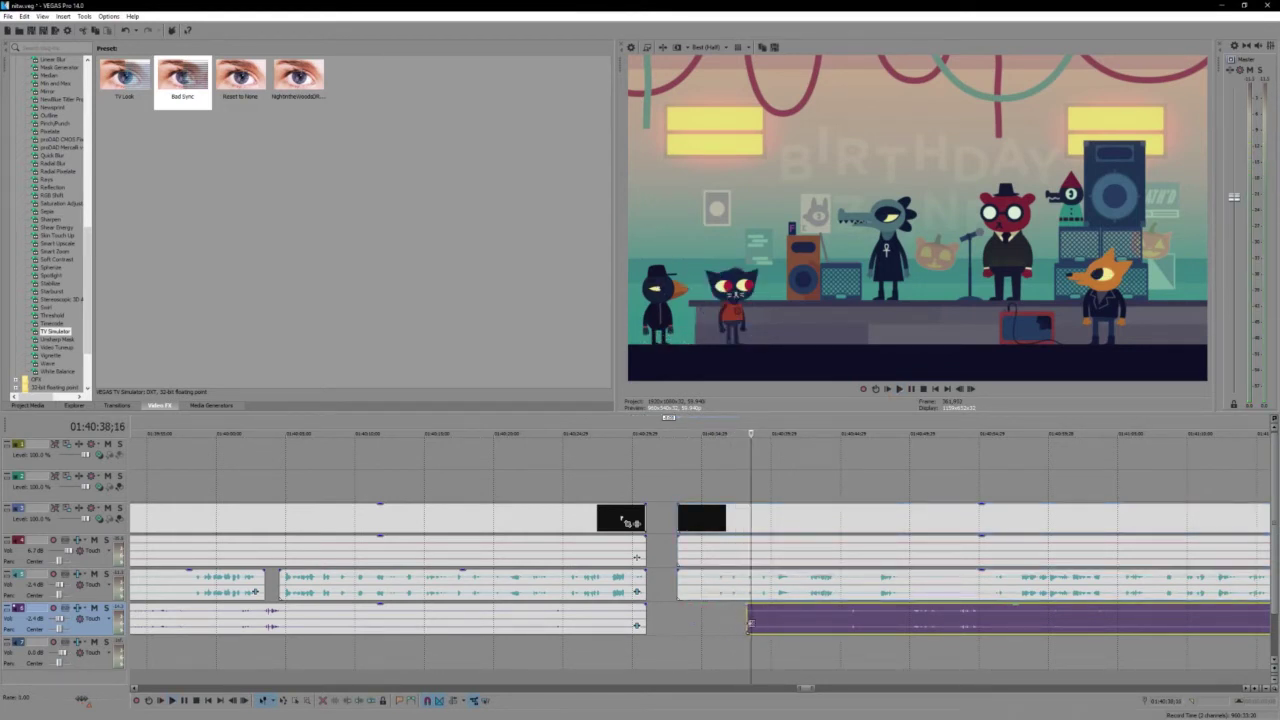
{"action": "left_click", "coordinate": [744, 528]}
{"action": "left_click", "coordinate": [776, 590], "text": "ctrl"}
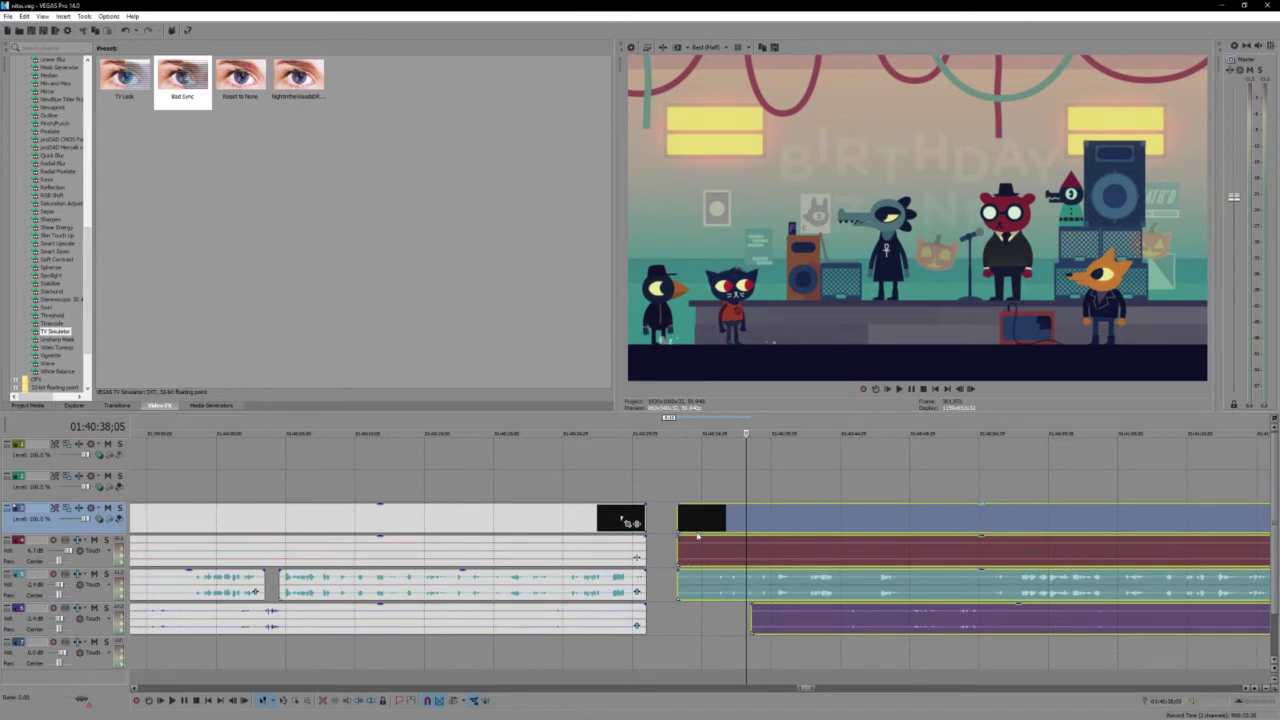
{"action": "left_click_drag", "start_coordinate": [680, 524], "coordinate": [642, 522]}
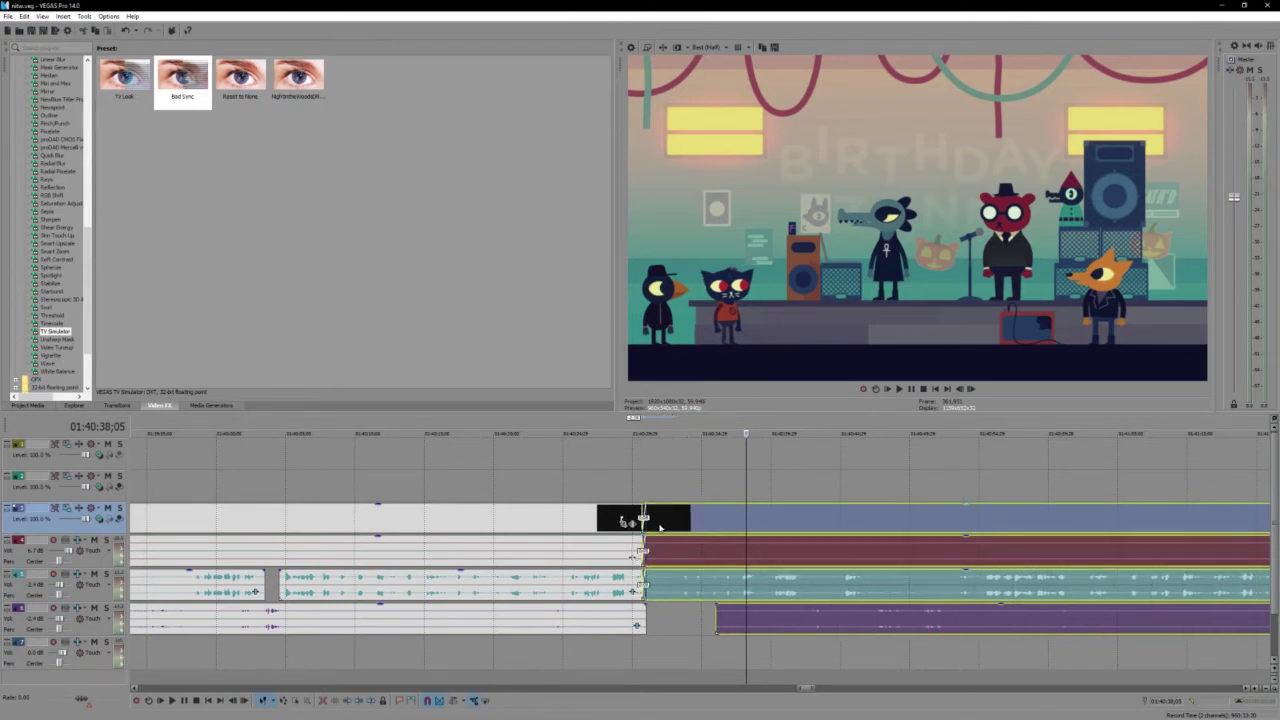
Play back the join at about 01:40:30 and shorten the crossfades on the video, red and teal tracks
{"action": "left_click", "coordinate": [629, 432]}
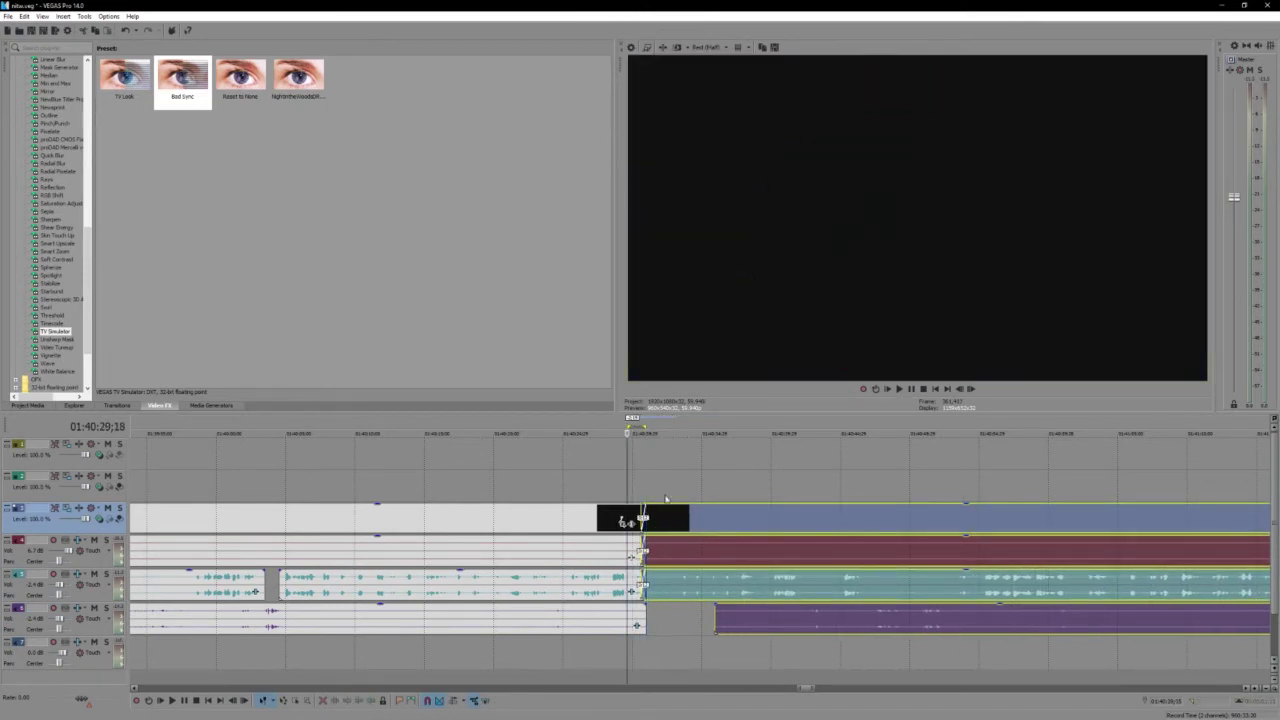
{"action": "scroll", "coordinate": [676, 521], "scroll_direction": "up", "scroll_amount": 2}
{"action": "key", "text": "space"}
{"action": "key", "text": "Return"}
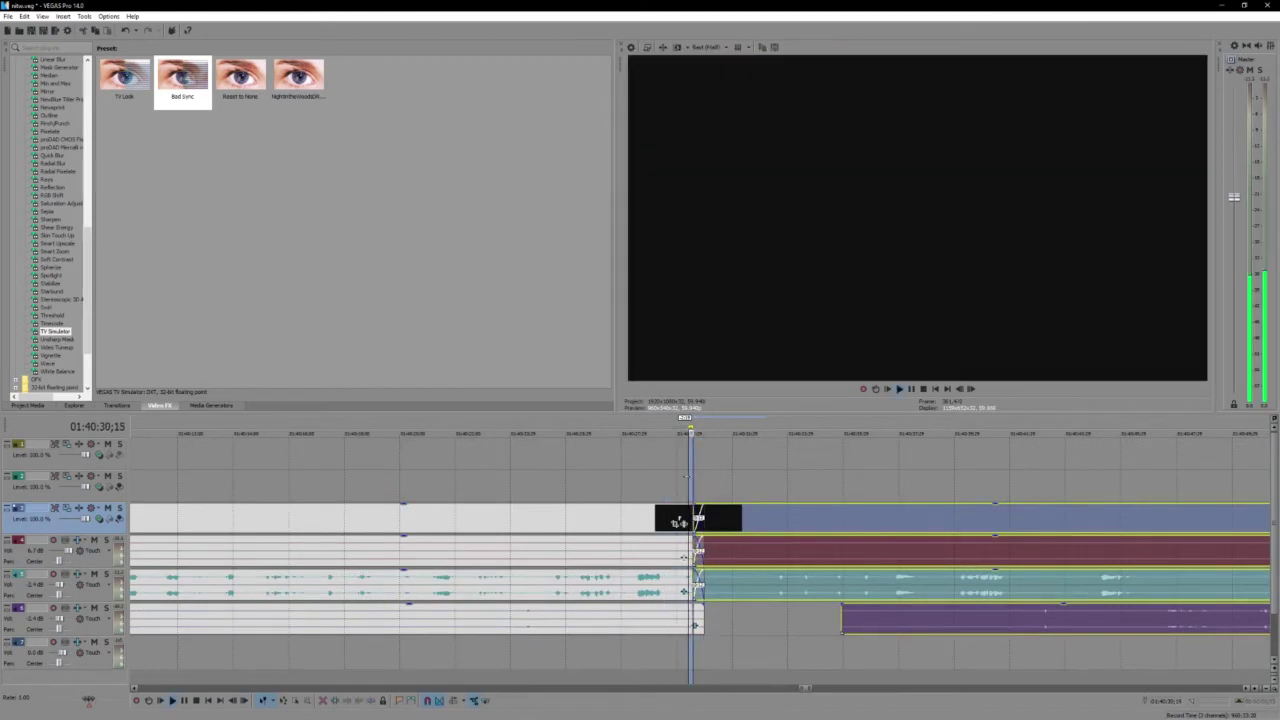
{"action": "left_click", "coordinate": [712, 482]}
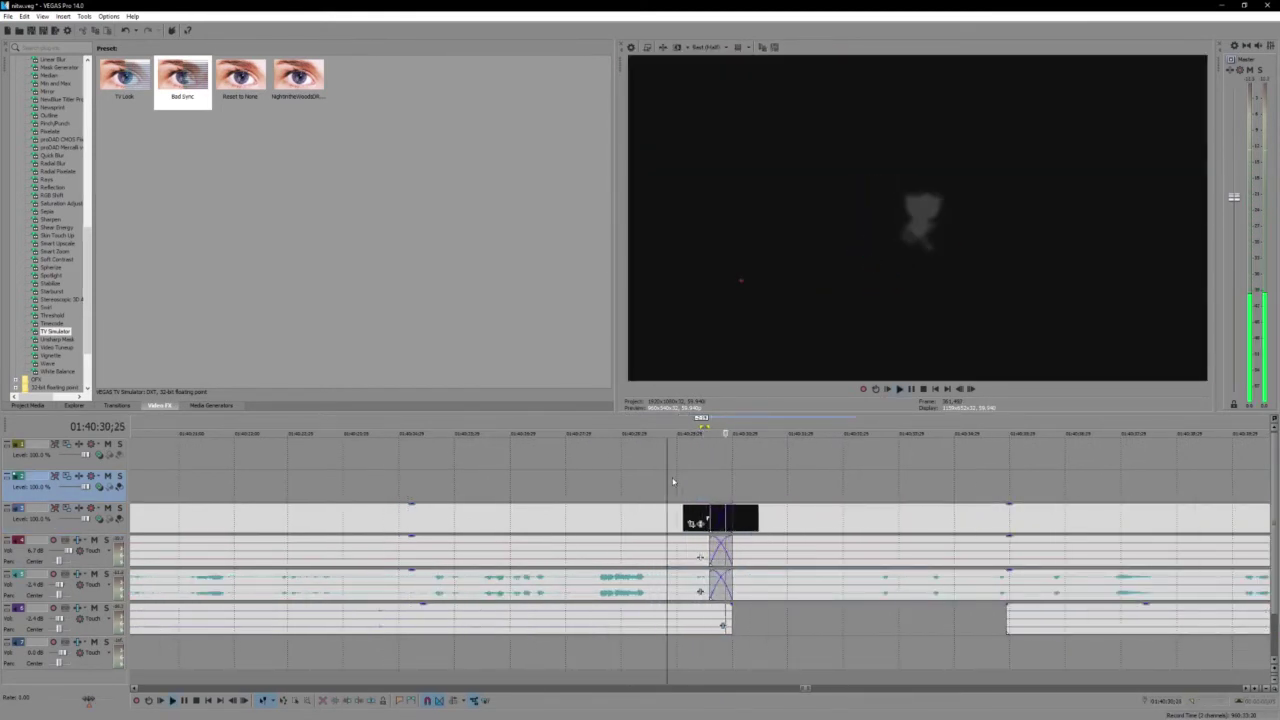
{"action": "left_click_drag", "start_coordinate": [711, 514], "coordinate": [723, 518]}
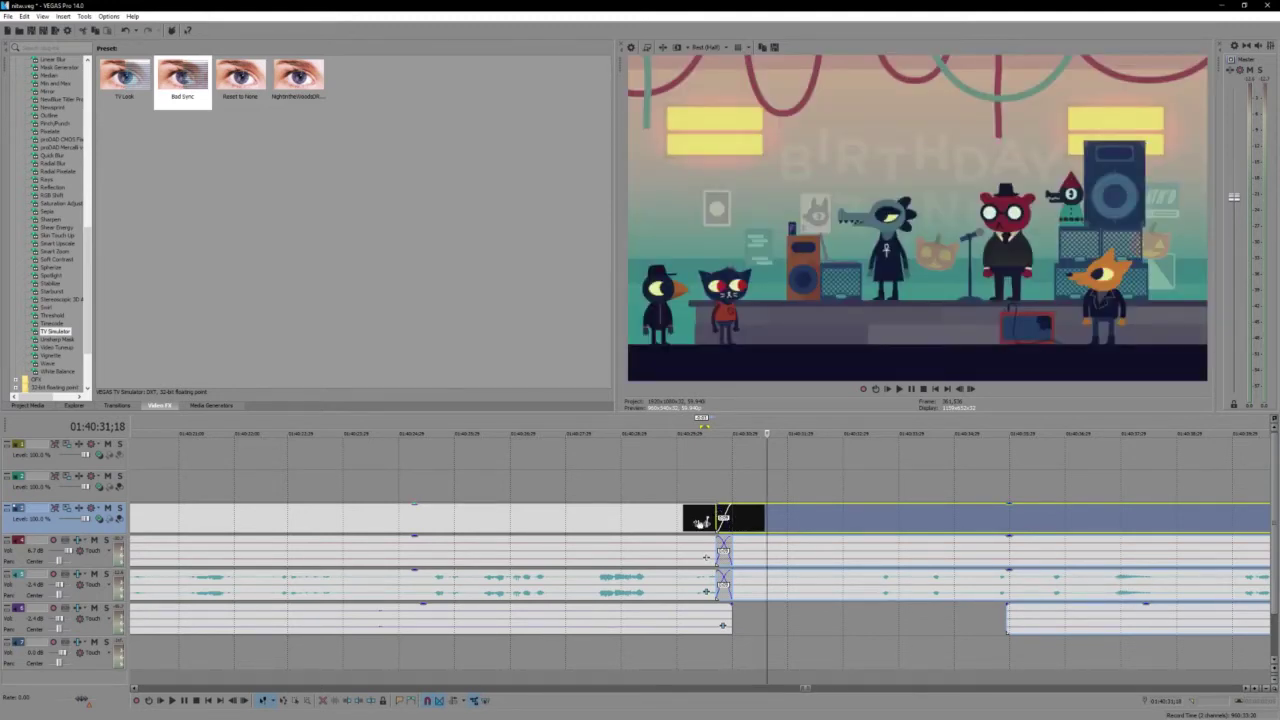
Trim the end of the earlier video and red-track audio to the join and move all later pieces slightly earlier into a short crossfade
{"action": "left_click", "coordinate": [698, 520]}
{"action": "left_click", "coordinate": [706, 552]}
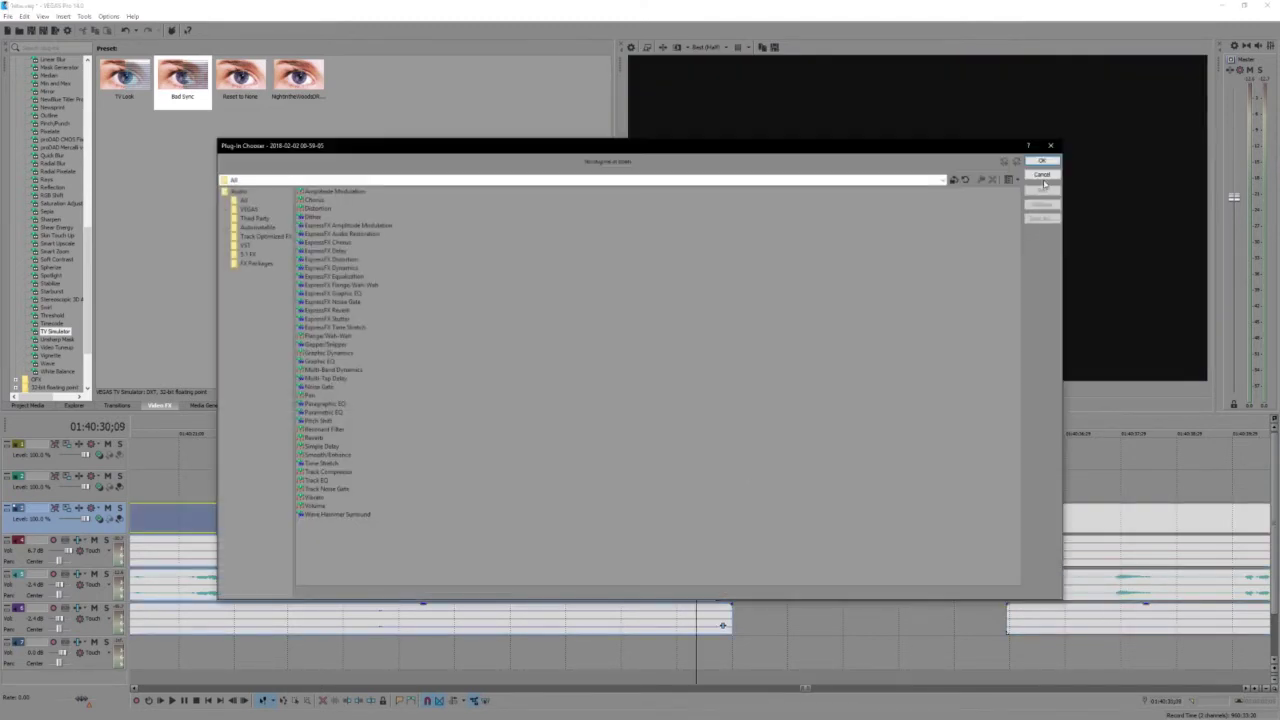
{"action": "left_click", "coordinate": [1041, 176]}
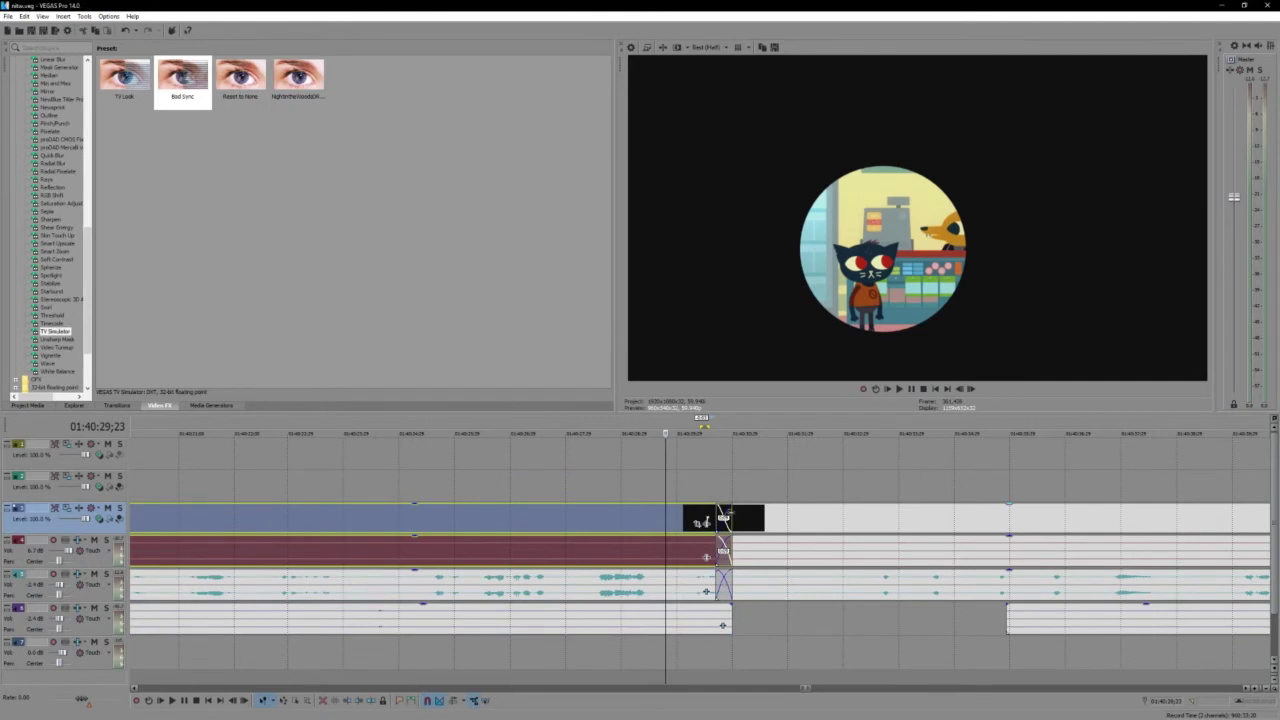
{"action": "left_click_drag", "start_coordinate": [722, 517], "coordinate": [714, 514]}
{"action": "scroll", "coordinate": [714, 514], "scroll_direction": "up", "scroll_amount": 3}
{"action": "left_click_drag", "start_coordinate": [798, 520], "coordinate": [808, 520]}
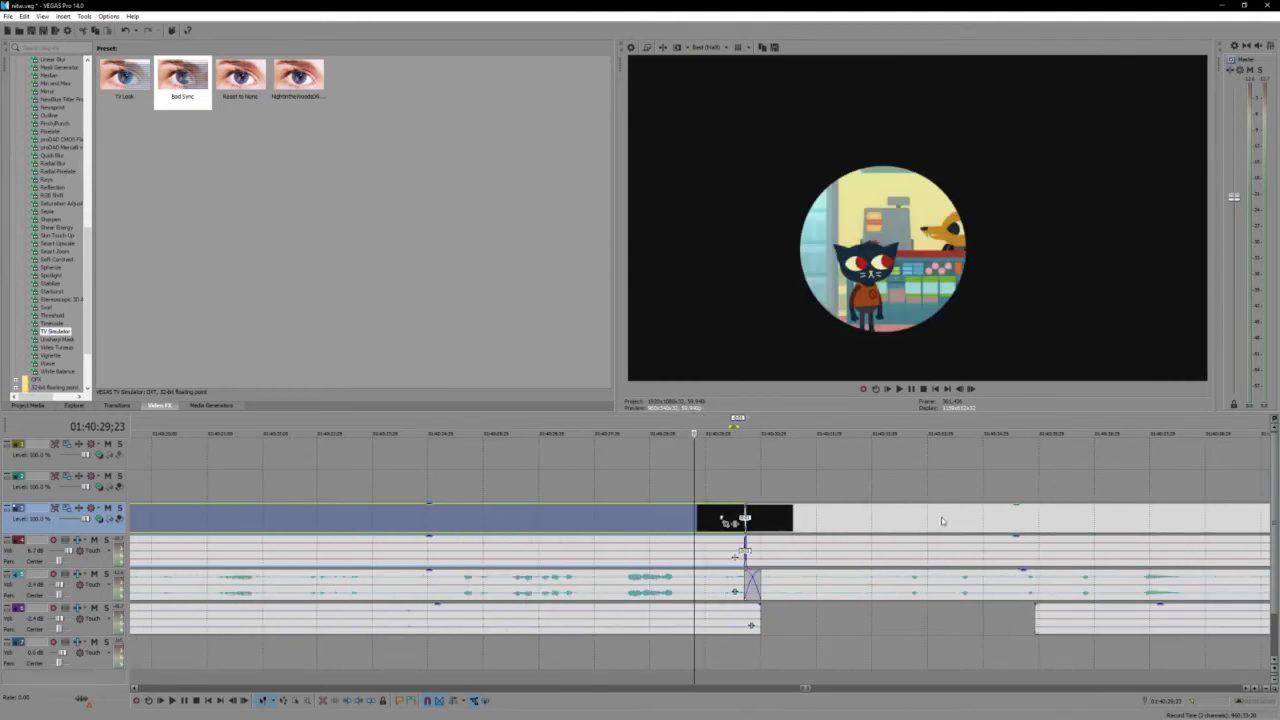
{"action": "left_click", "coordinate": [943, 518]}
{"action": "left_click_drag", "start_coordinate": [826, 524], "coordinate": [816, 522]}
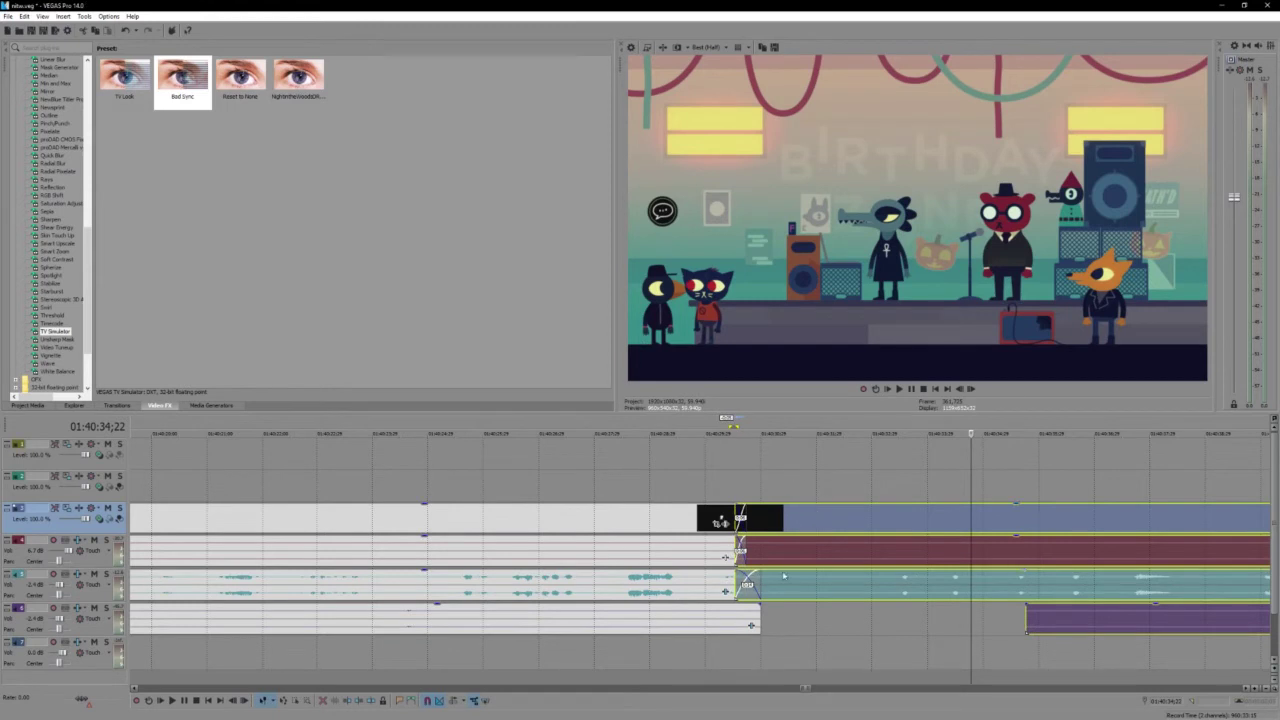
Shorten the teal-track crossfade at the join and play back the transition
{"action": "left_click", "coordinate": [784, 576]}
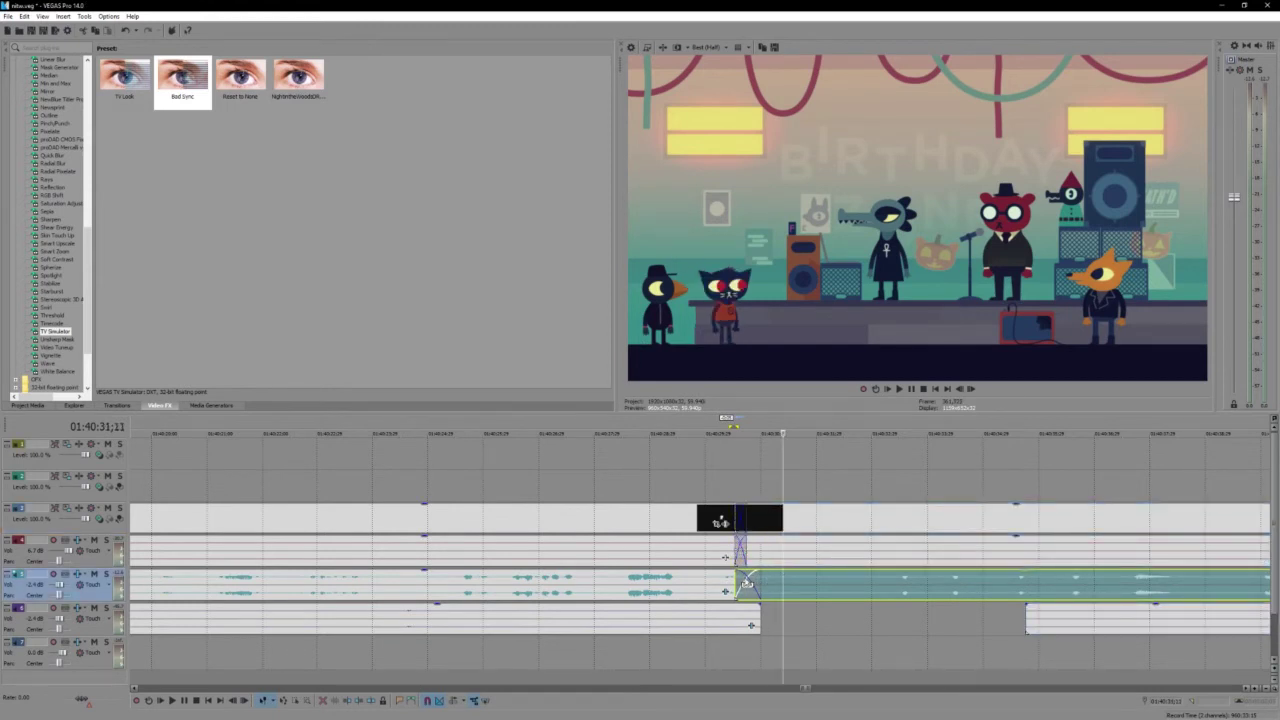
{"action": "left_click_drag", "start_coordinate": [745, 582], "coordinate": [753, 582]}
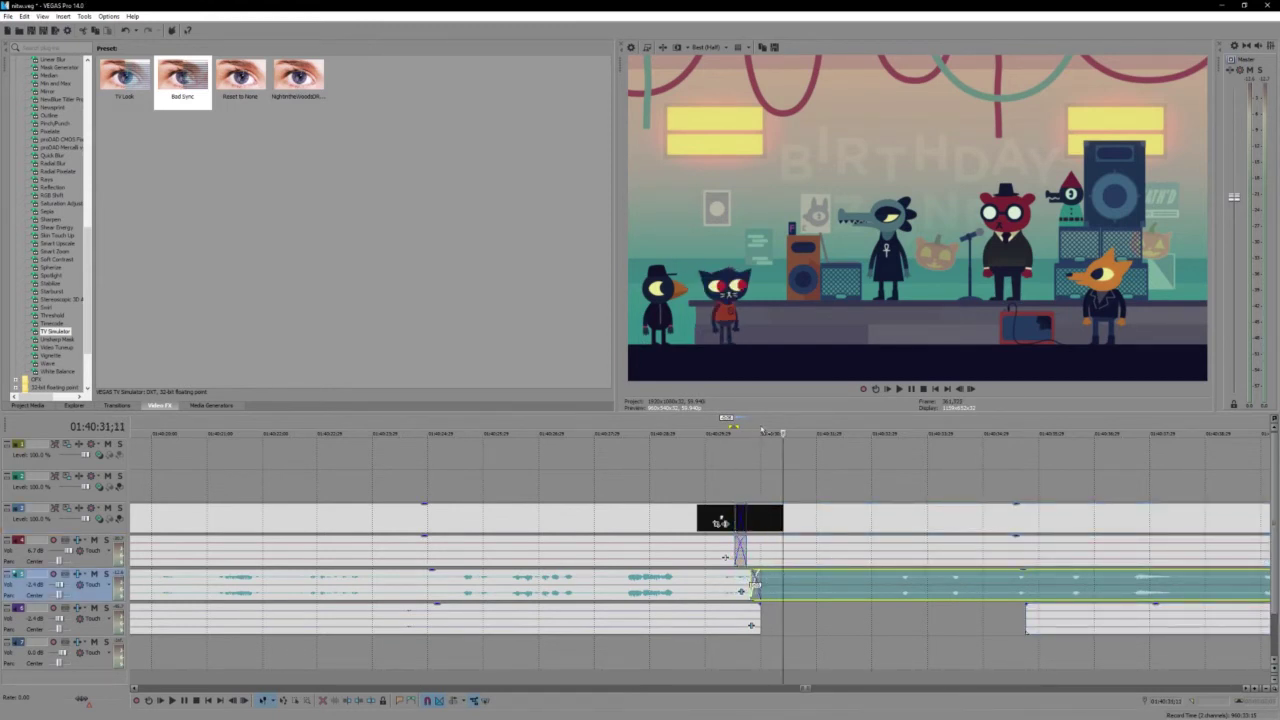
{"action": "left_click_drag", "start_coordinate": [757, 489], "coordinate": [716, 489]}
{"action": "key", "text": "space"}
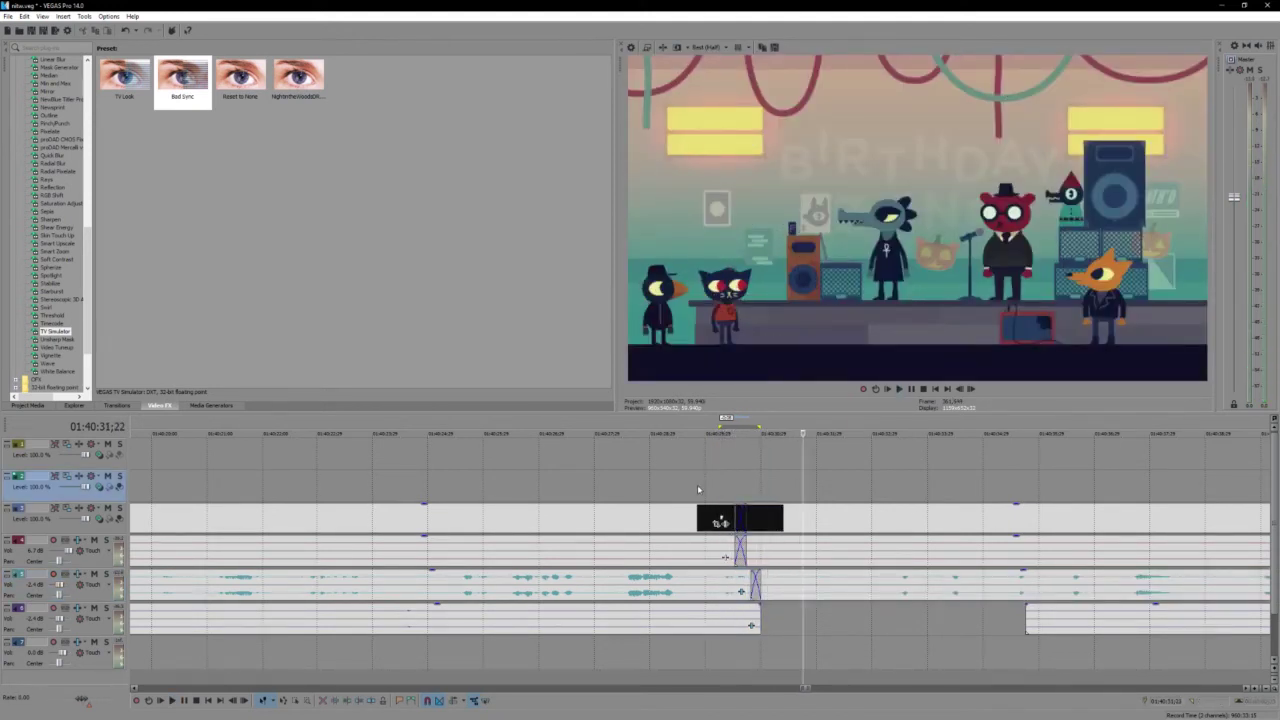
{"action": "scroll", "coordinate": [805, 488], "scroll_direction": "up", "scroll_amount": 2}
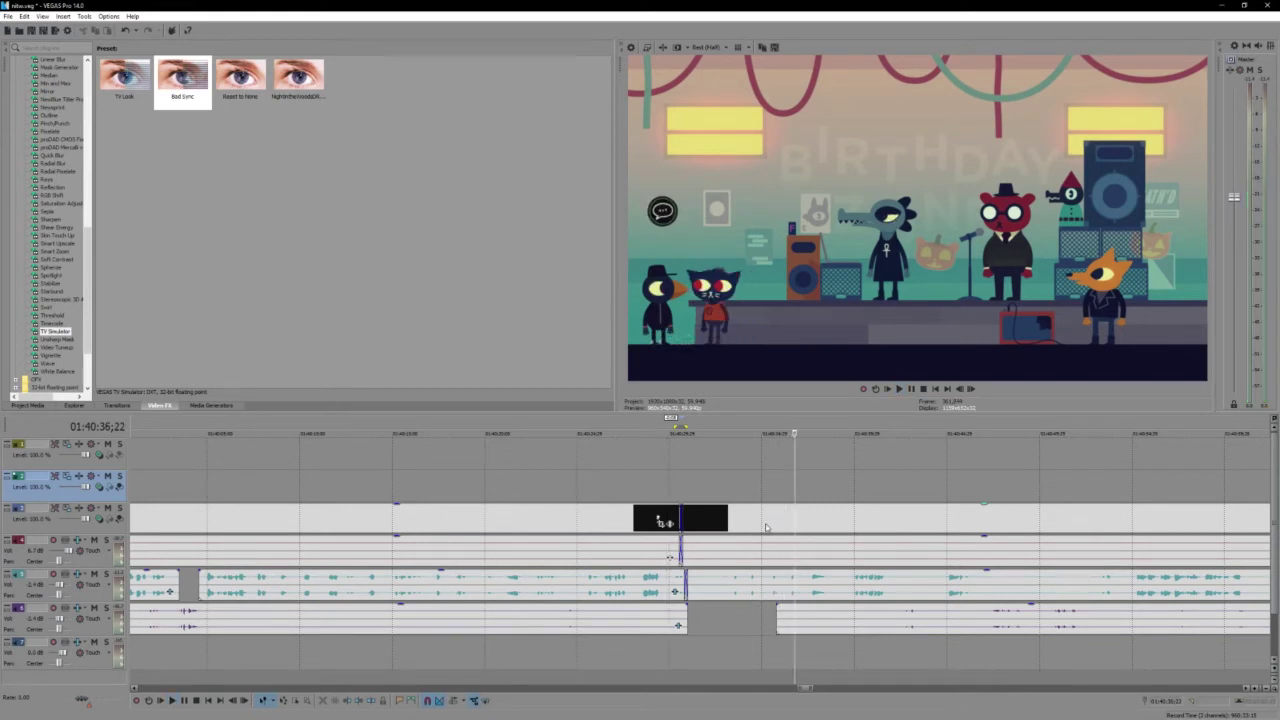
Shift the teal and purple audio after the join slightly later to remove the teal overlap, and play the dialogue through 01:40:43
{"action": "left_click", "coordinate": [750, 592]}
{"action": "left_click", "coordinate": [797, 624], "text": "ctrl"}
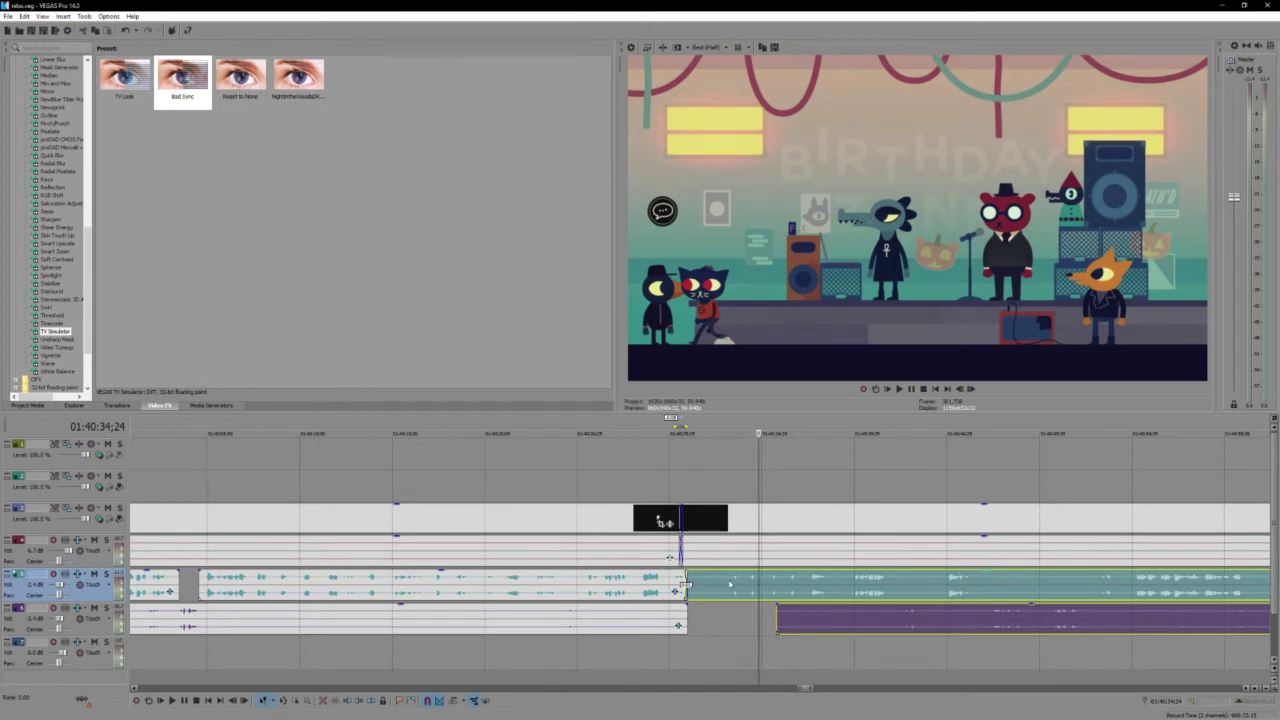
{"action": "left_click", "coordinate": [727, 585]}
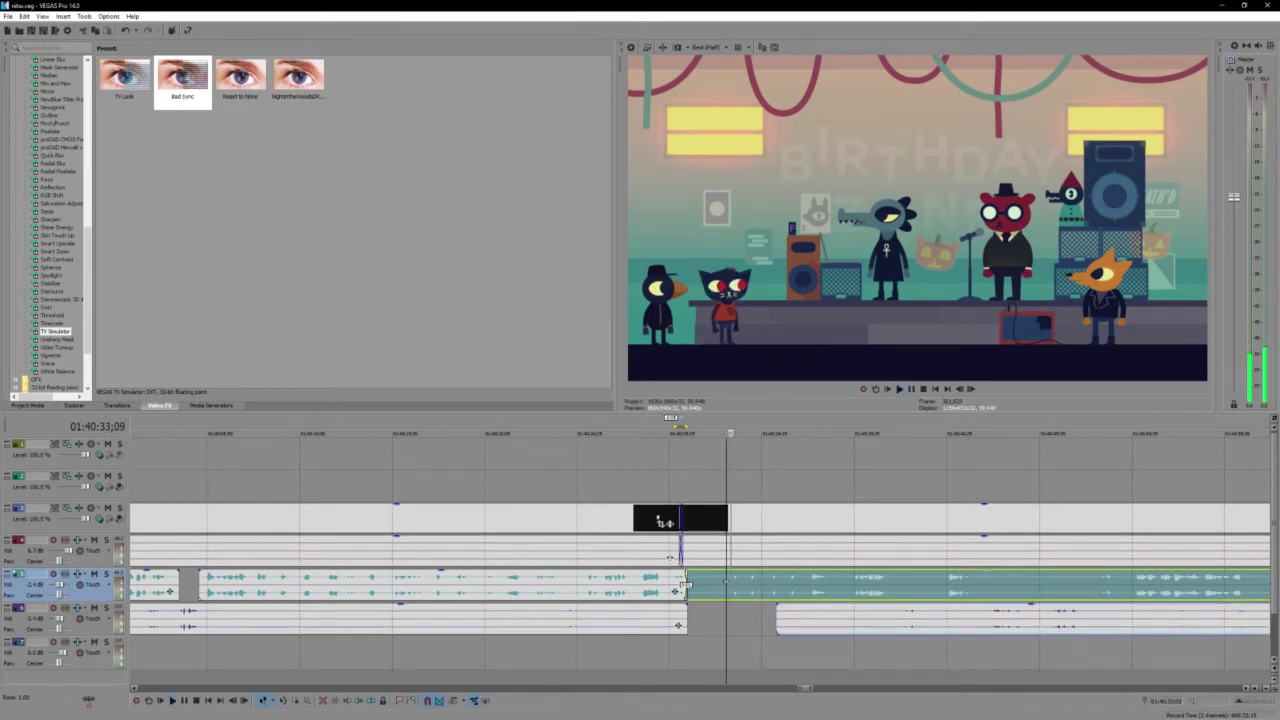
{"action": "scroll", "coordinate": [738, 588], "scroll_direction": "right", "scroll_amount": 2}
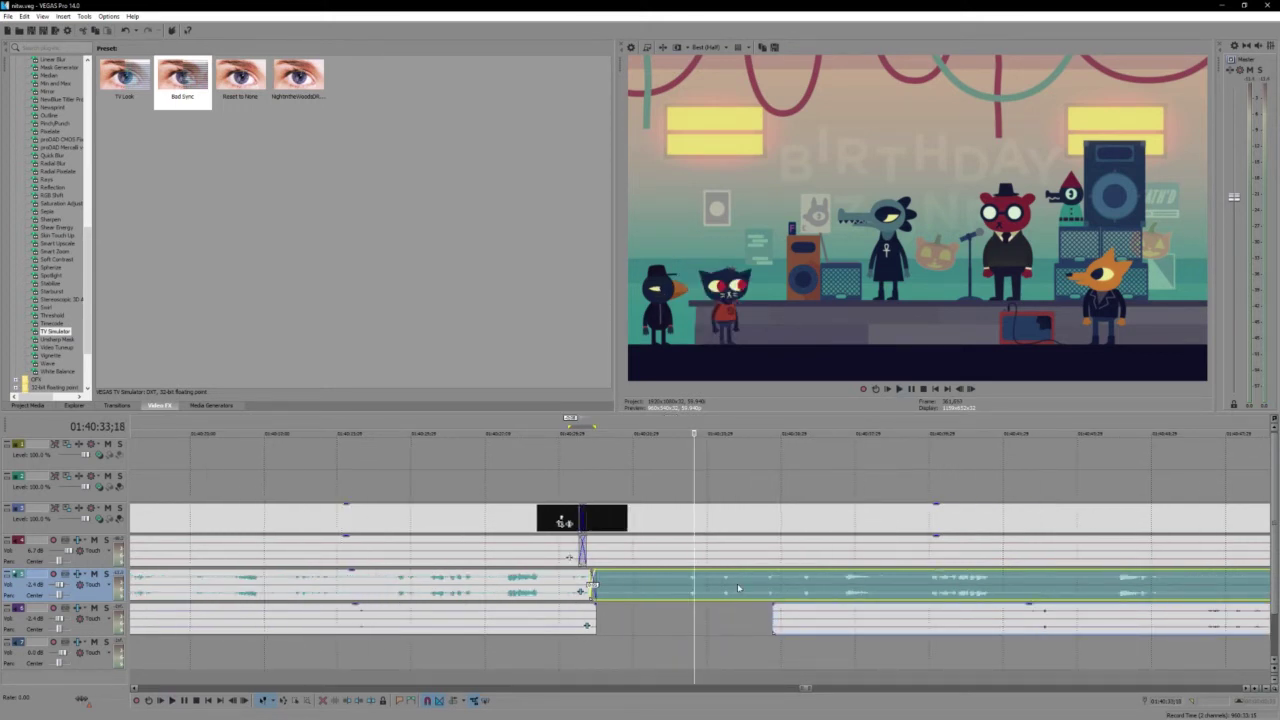
{"action": "left_click", "coordinate": [686, 585]}
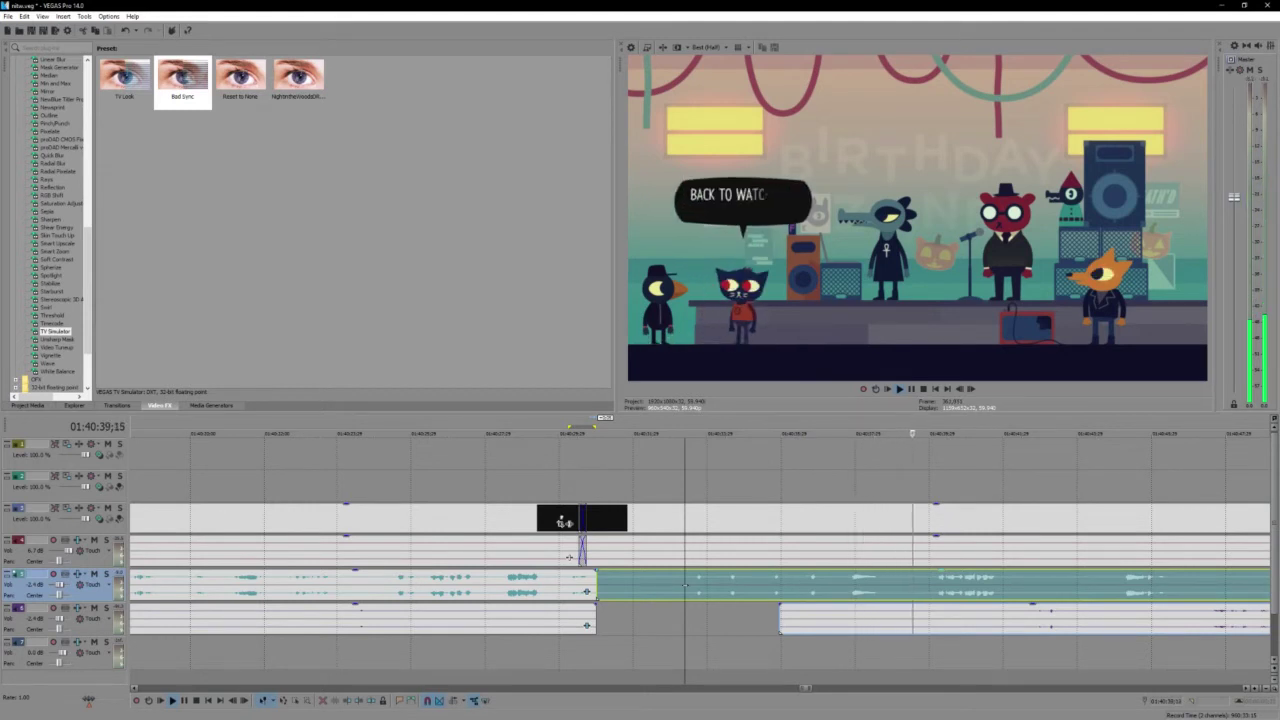
{"action": "scroll", "coordinate": [686, 587], "scroll_direction": "down", "scroll_amount": 2}
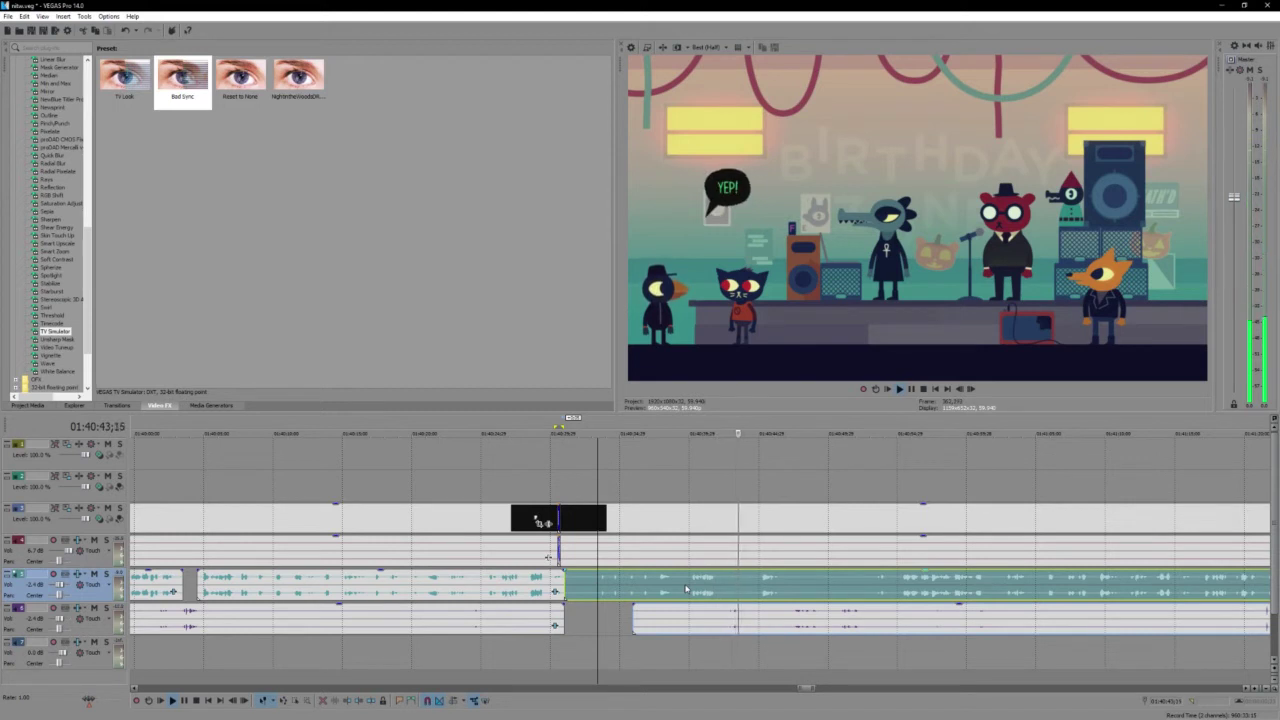
Split the purple-track audio at 01:40:41;29 and trim the start of the later piece to 01:40:42;29
{"action": "left_click", "coordinate": [717, 624]}
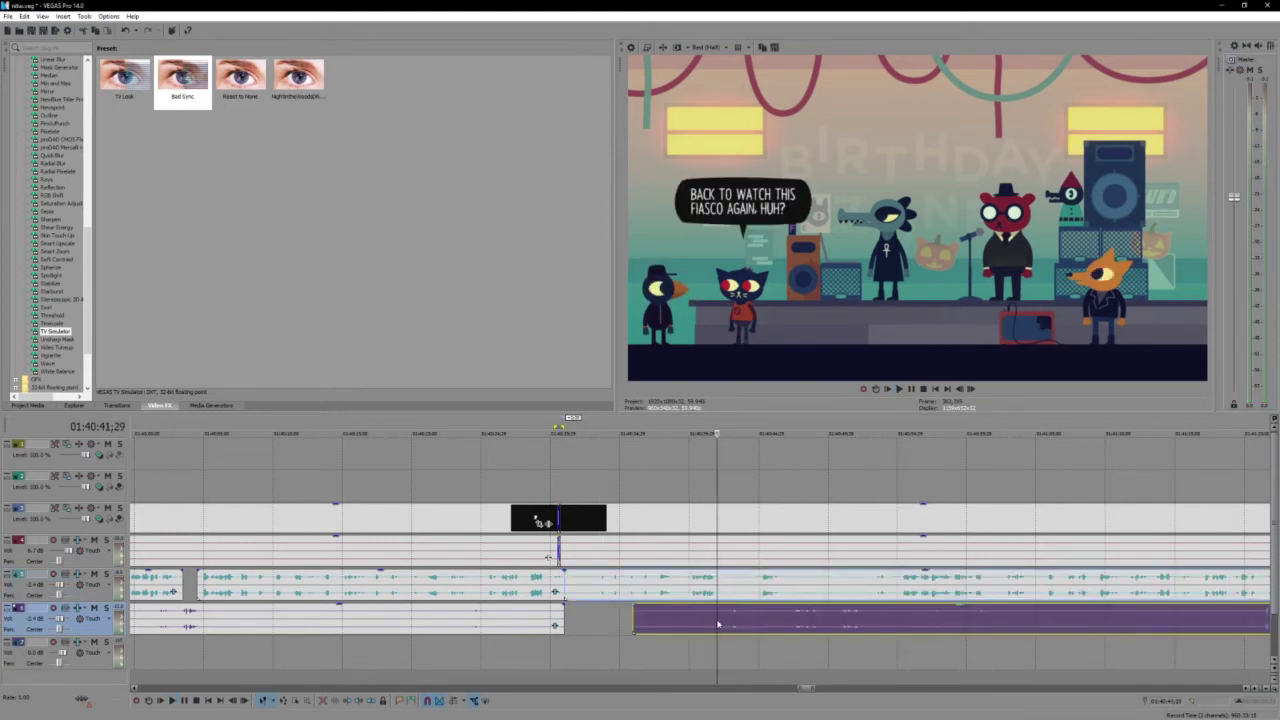
{"action": "key", "text": "s"}
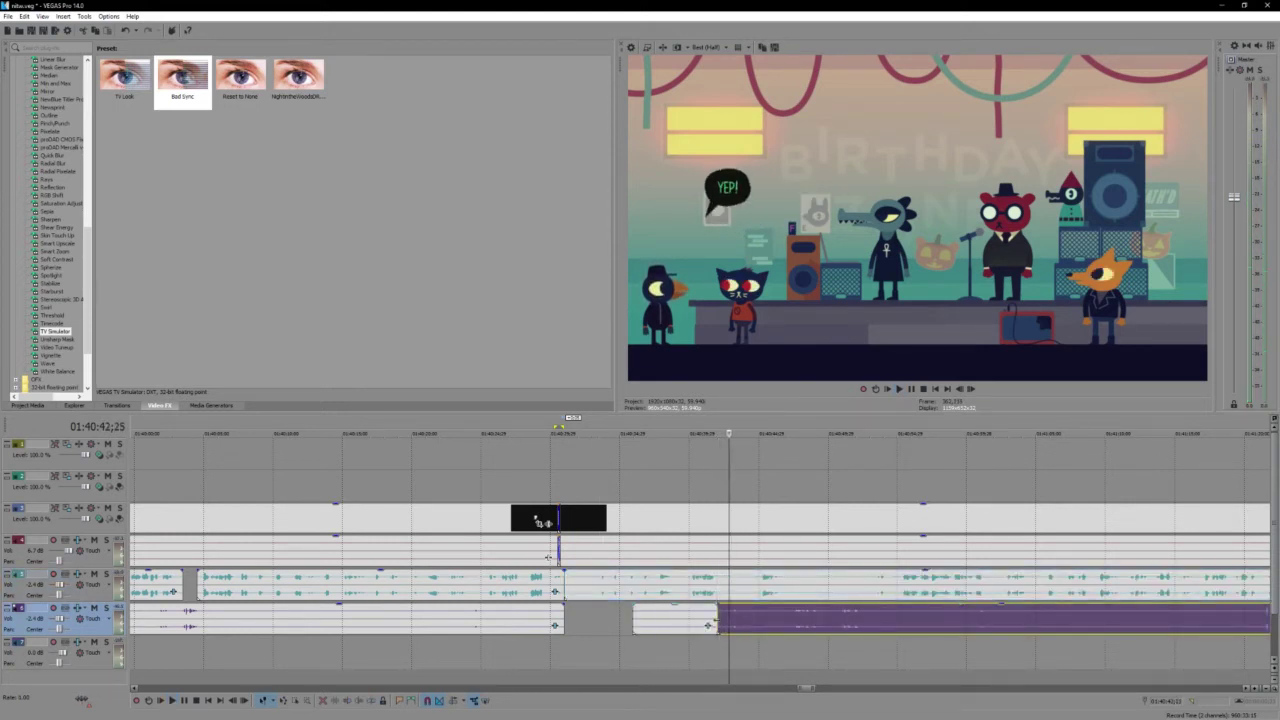
{"action": "left_click_drag", "start_coordinate": [718, 620], "coordinate": [732, 620]}
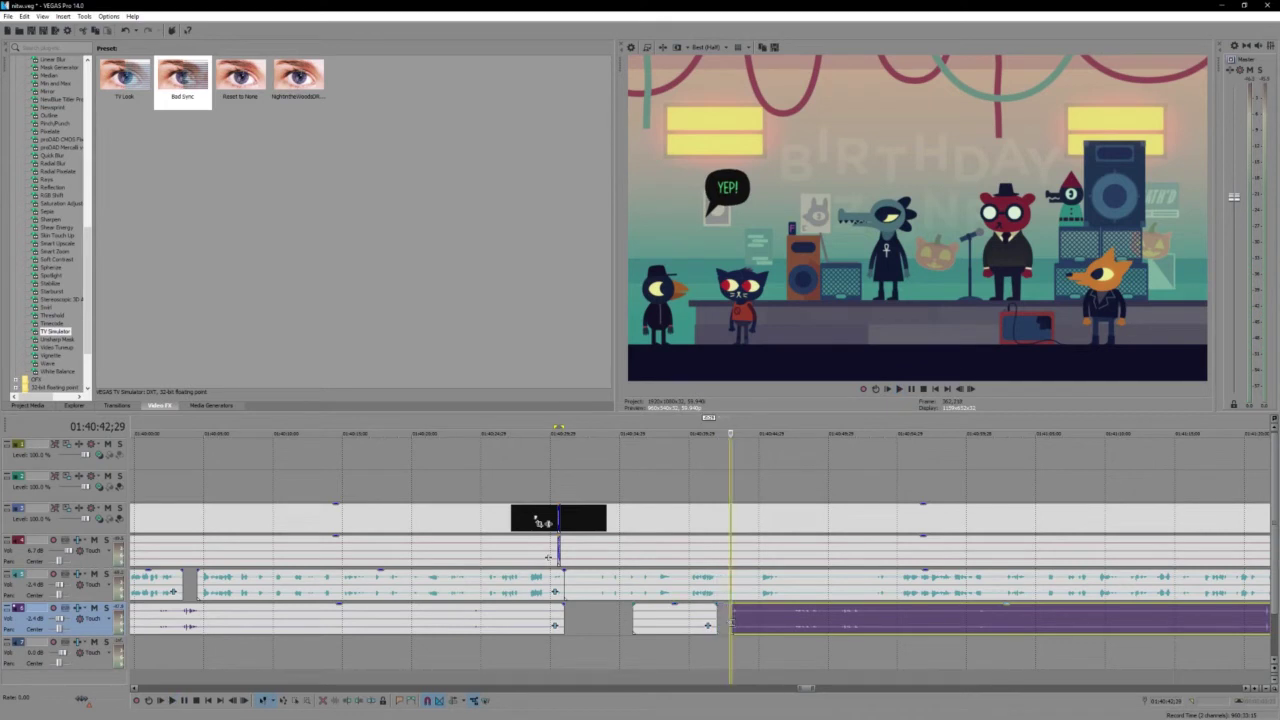
{"action": "left_click", "coordinate": [719, 624]}
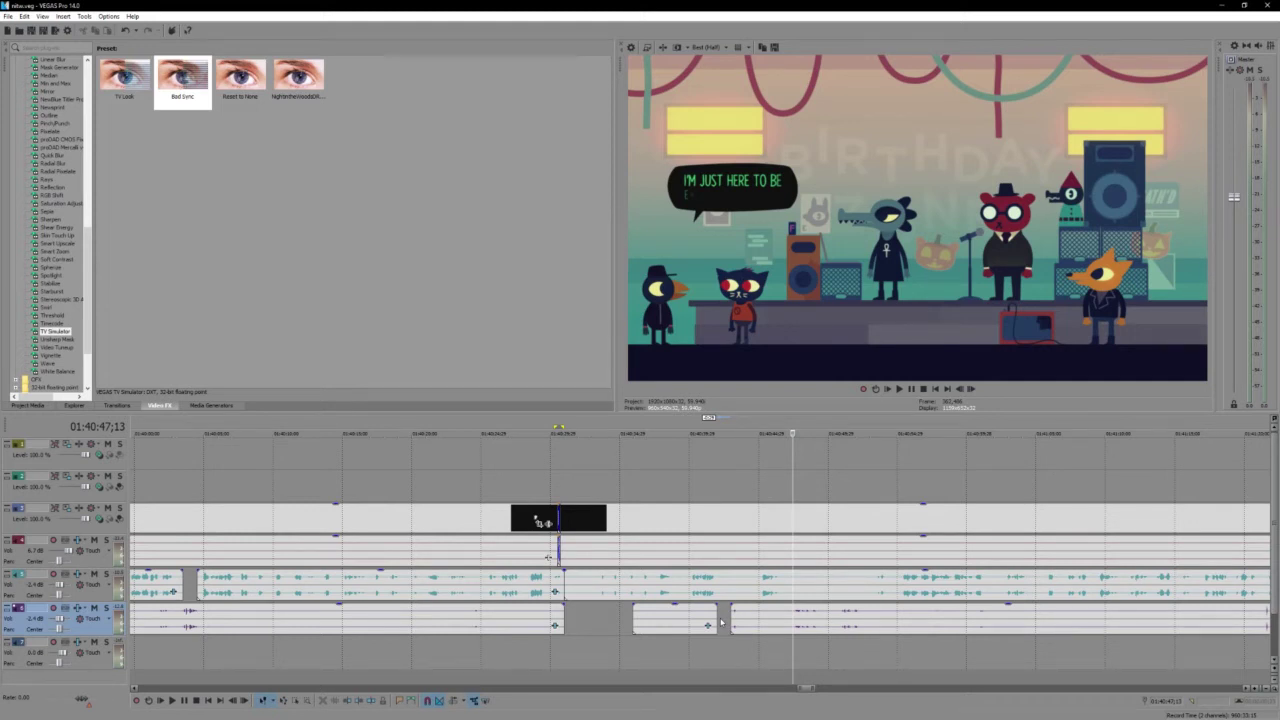
Play the dialogue on from 01:40:47 and replay the teal-track voice passage at about 01:41:01 several times
{"action": "key", "text": "space"}
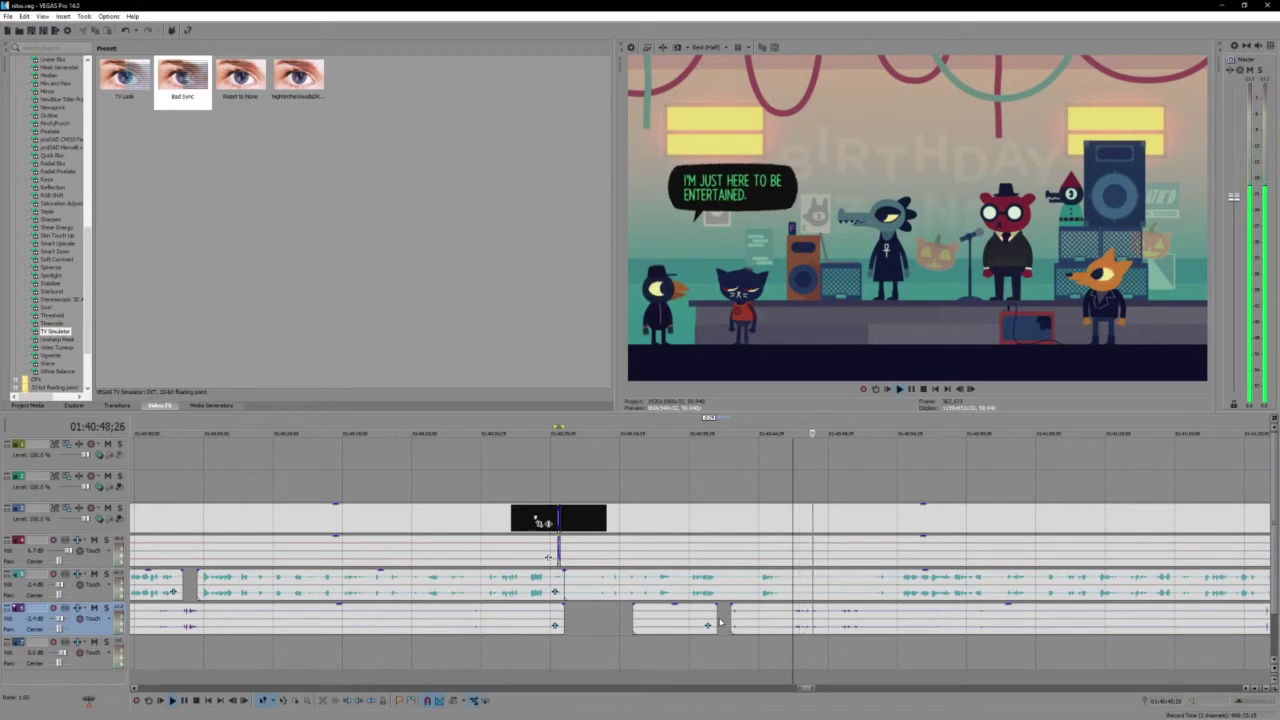
{"action": "left_click", "coordinate": [766, 618]}
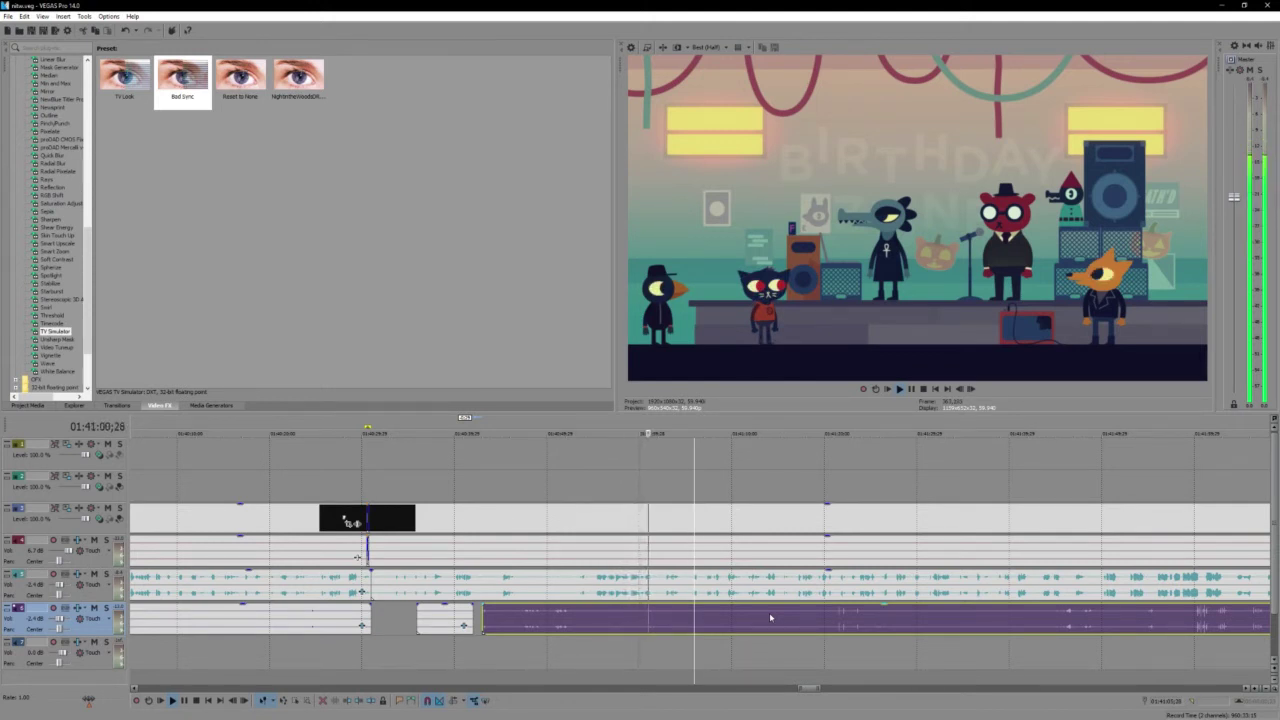
{"action": "left_click", "coordinate": [643, 592]}
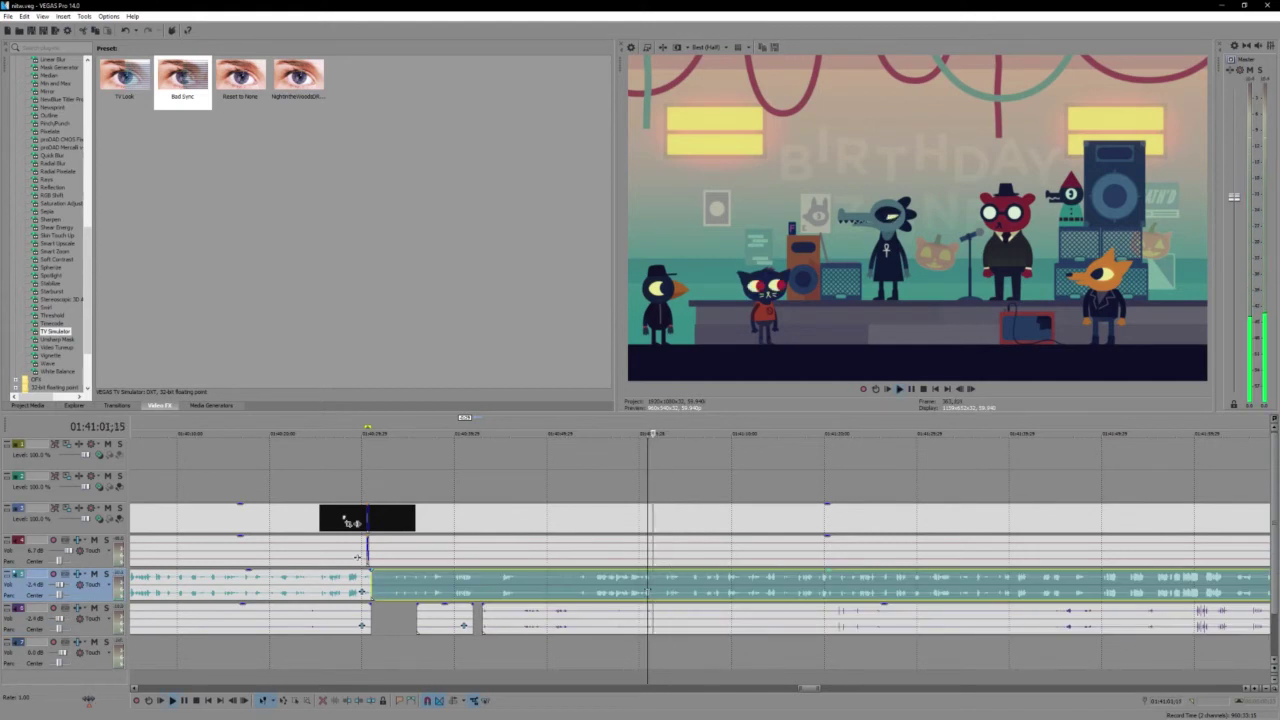
{"action": "scroll", "coordinate": [648, 593], "scroll_direction": "up", "scroll_amount": 2}
{"action": "key", "text": "space"}
{"action": "left_click", "coordinate": [689, 587]}
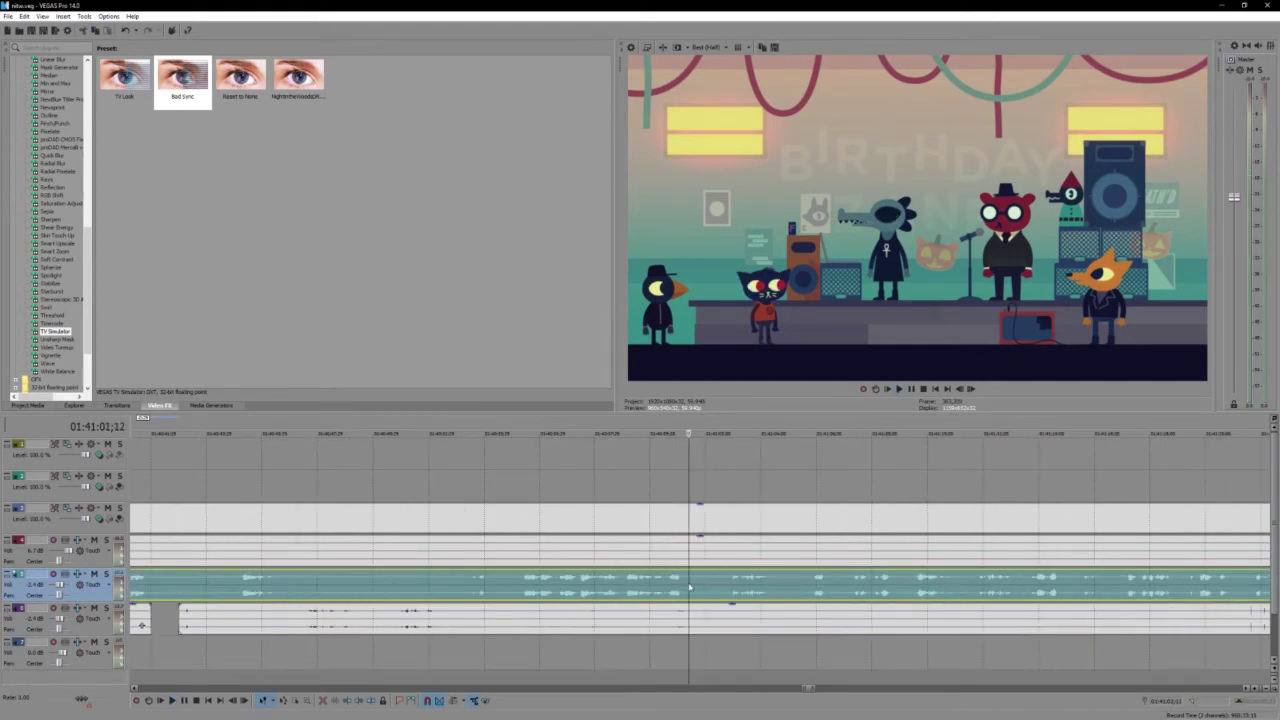
{"action": "key", "text": "space"}
{"action": "key", "text": "space"}
{"action": "left_click", "coordinate": [689, 585]}
{"action": "key", "text": "space"}
{"action": "key", "text": "space"}
{"action": "left_click", "coordinate": [689, 587]}
{"action": "key", "text": "space"}
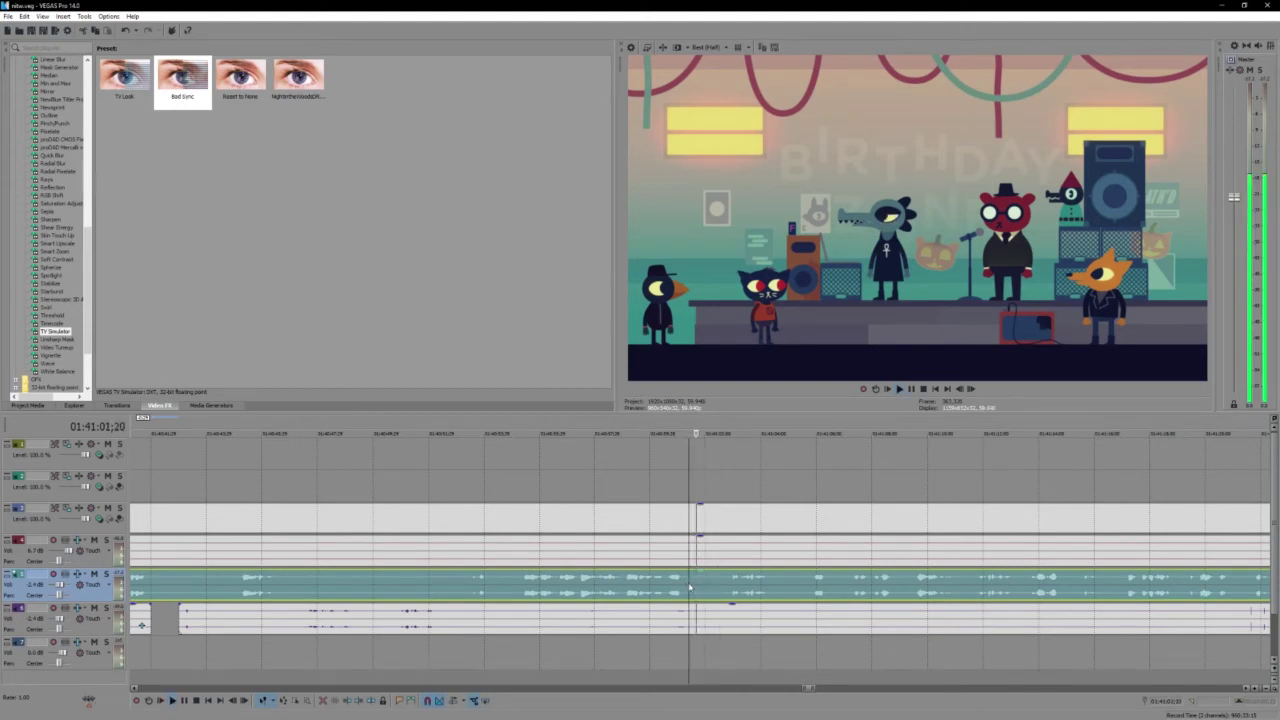
{"action": "key", "text": "space"}
{"action": "left_click", "coordinate": [689, 588]}
{"action": "key", "text": "space"}
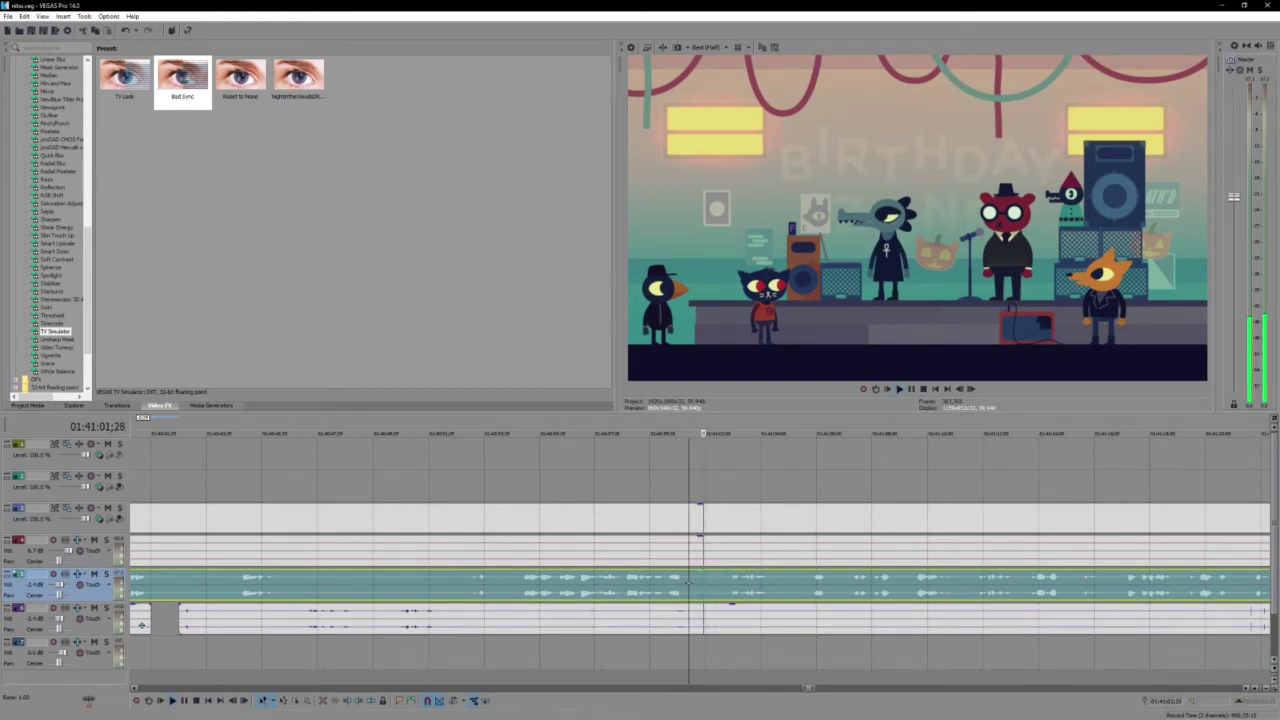
{"action": "key", "text": "space"}
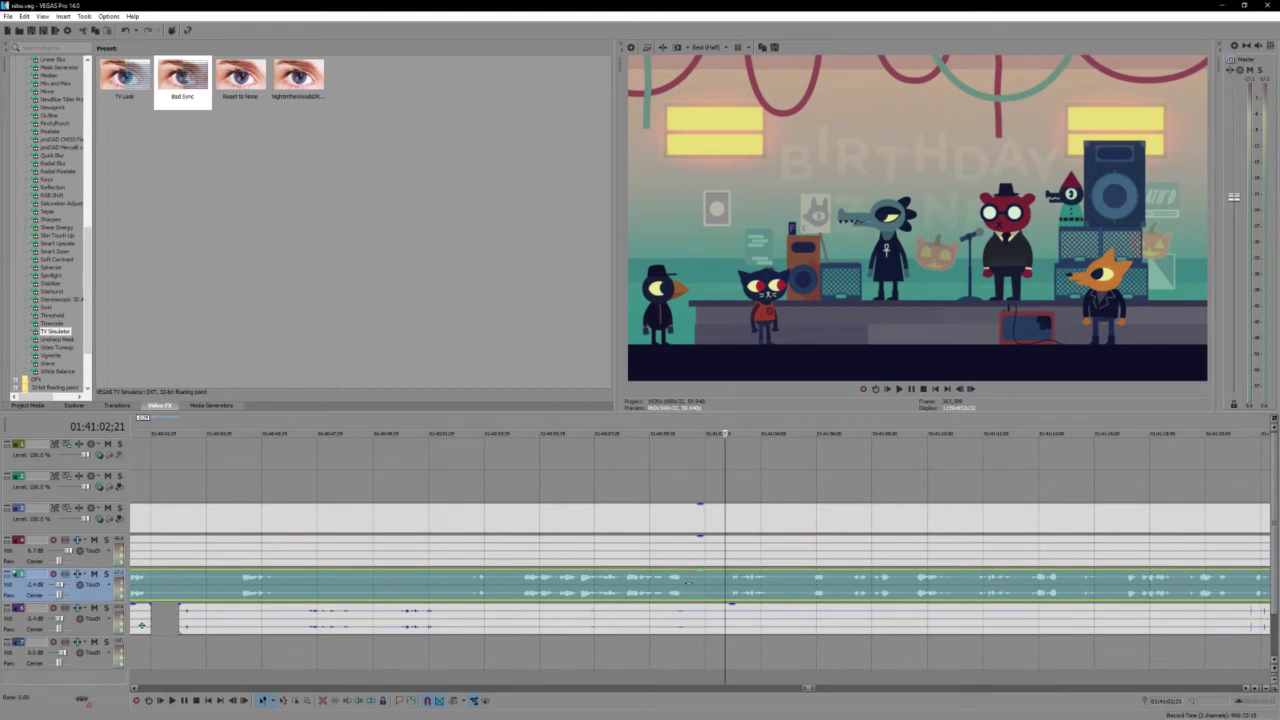
{"action": "left_click", "coordinate": [689, 587]}
{"action": "key", "text": "space"}
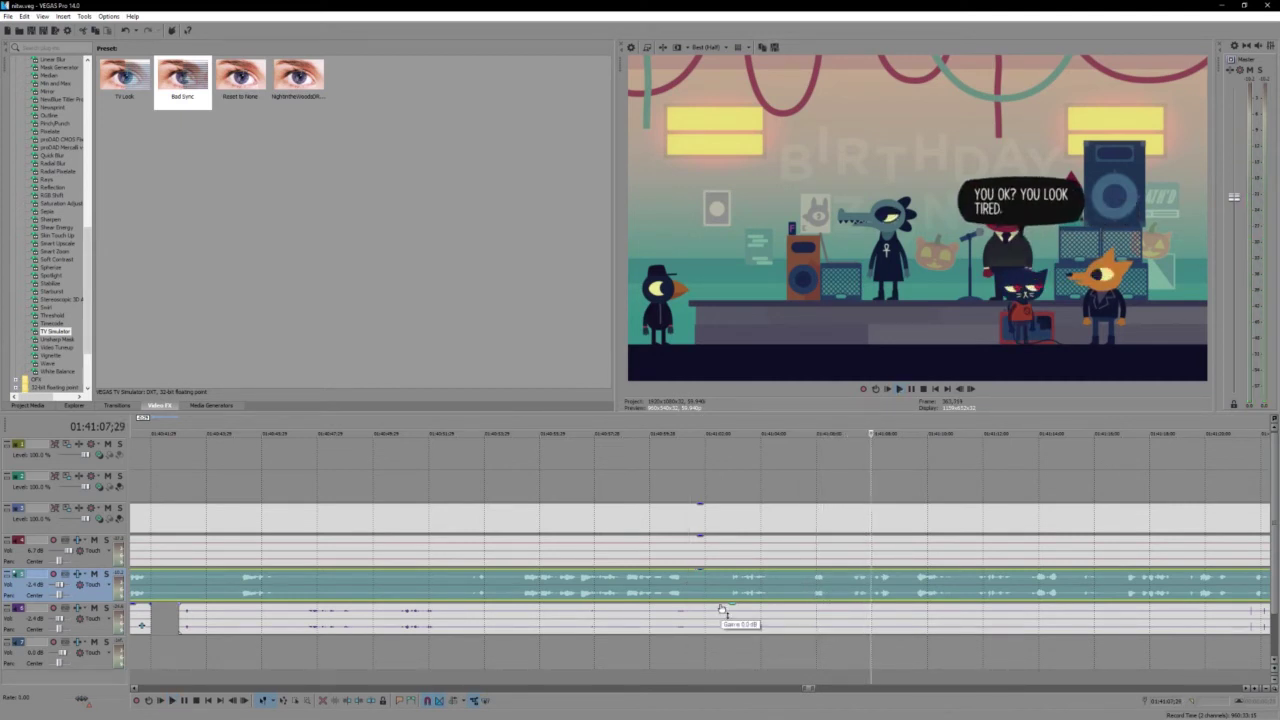
Play the dialogue from about 01:41:08 through 01:41:18 and check the purple-track audio for unwanted voice
{"action": "scroll", "coordinate": [769, 619], "scroll_direction": "up", "scroll_amount": 2}
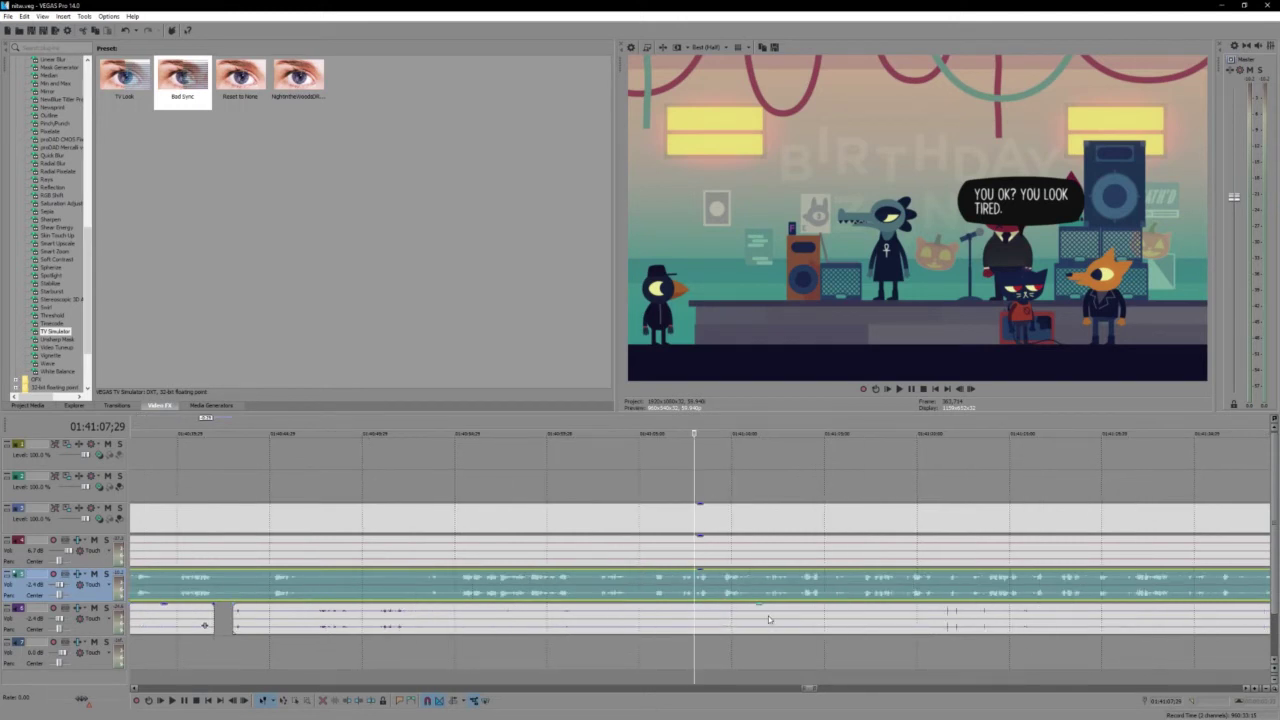
{"action": "key", "text": "space"}
{"action": "scroll", "coordinate": [769, 615], "scroll_direction": "down", "scroll_amount": 1}
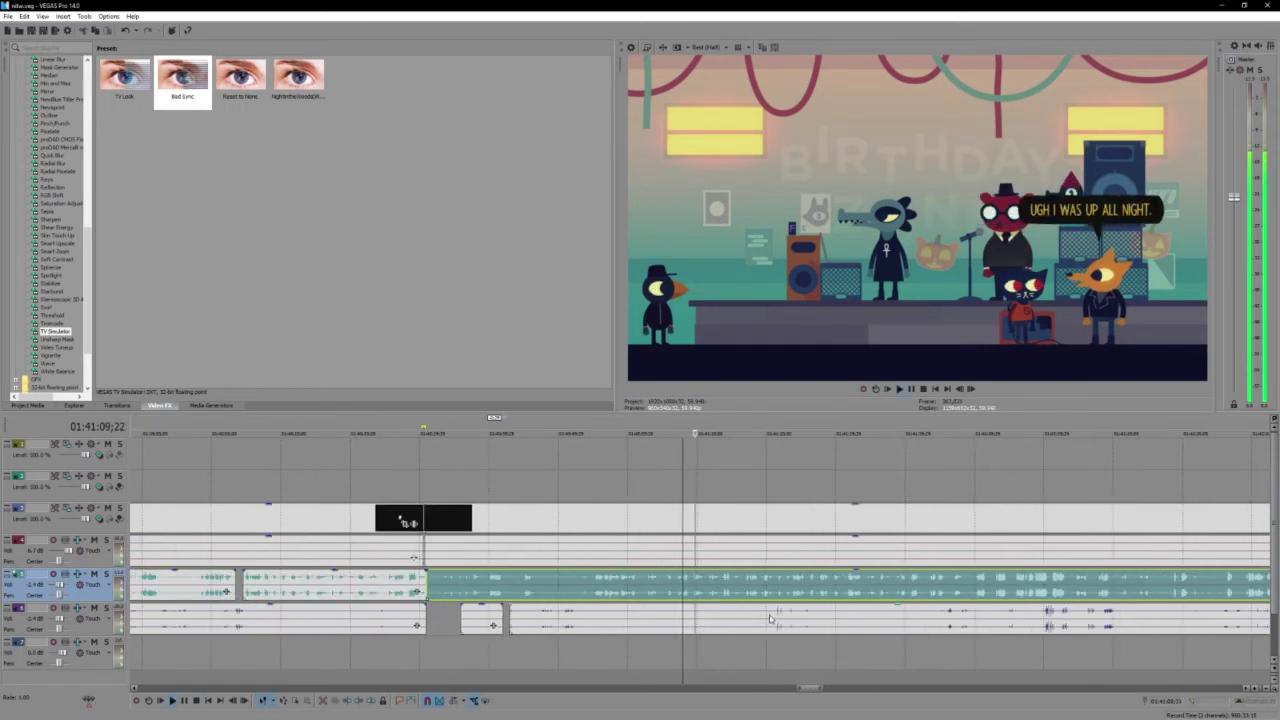
{"action": "left_click", "coordinate": [766, 625]}
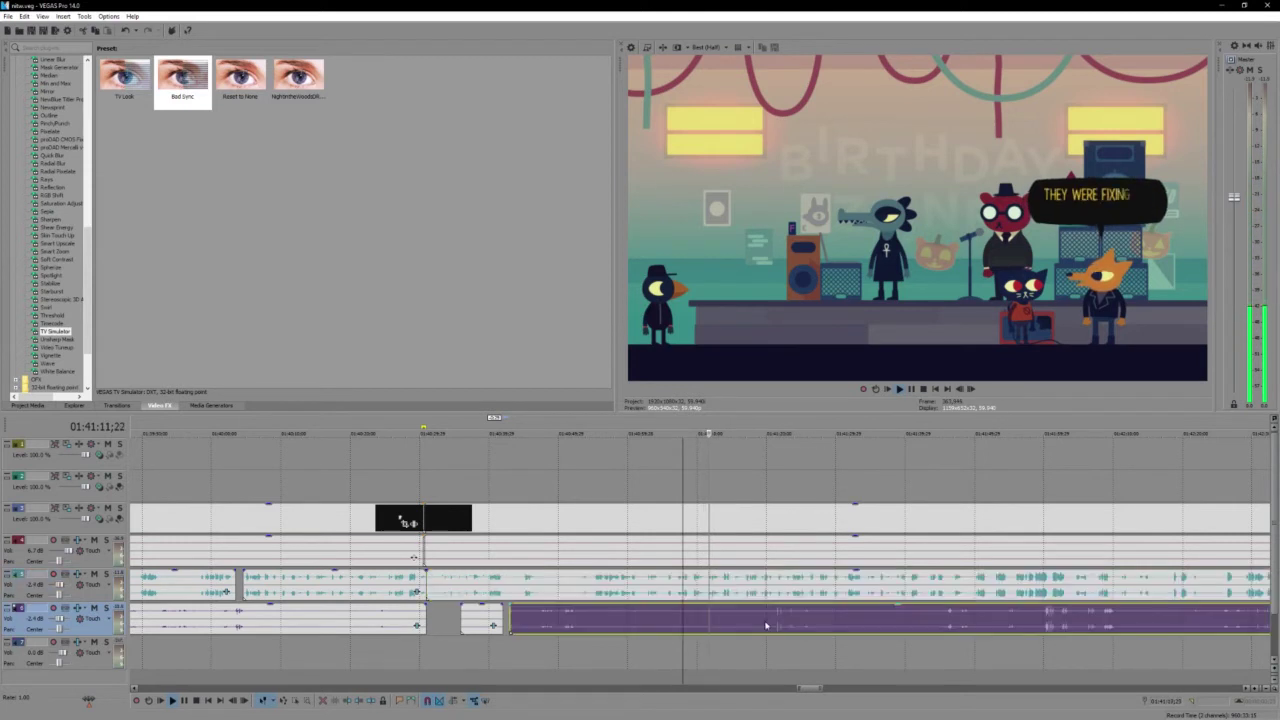
{"action": "scroll", "coordinate": [766, 625], "scroll_direction": "down", "scroll_amount": 1}
{"action": "scroll", "coordinate": [766, 625], "scroll_direction": "up", "scroll_amount": 2}
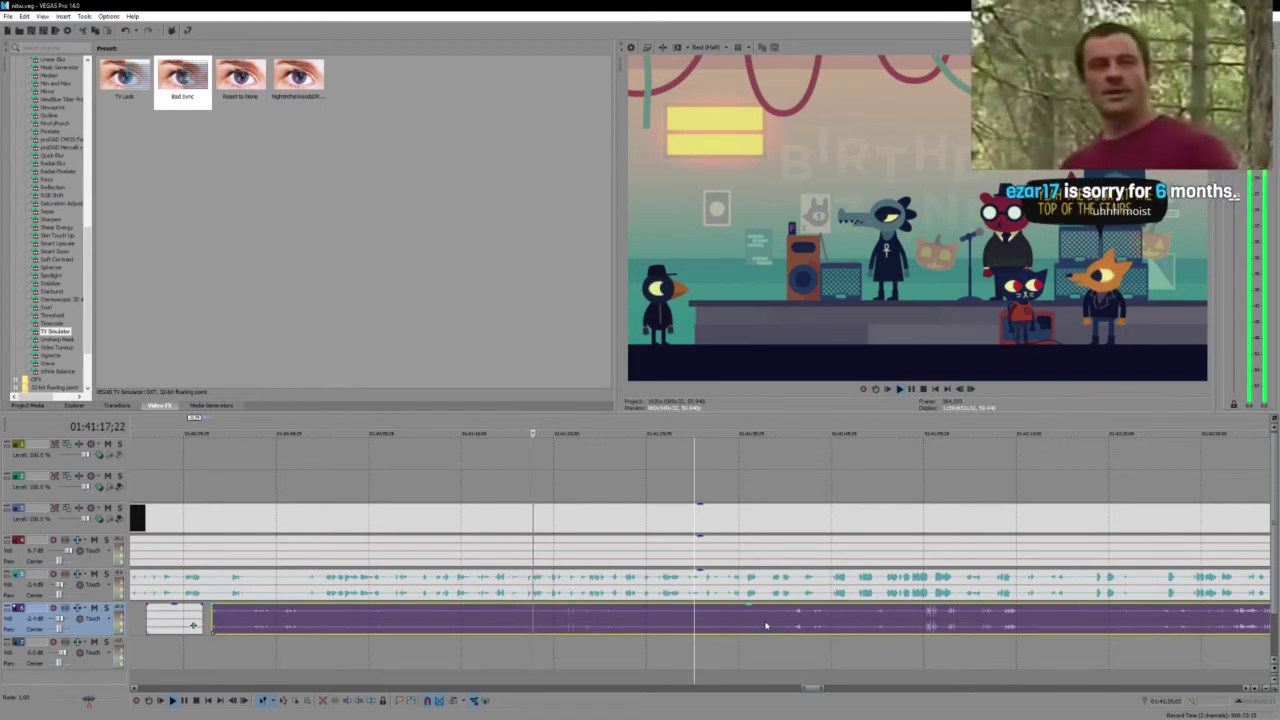
{"action": "key", "text": "space"}
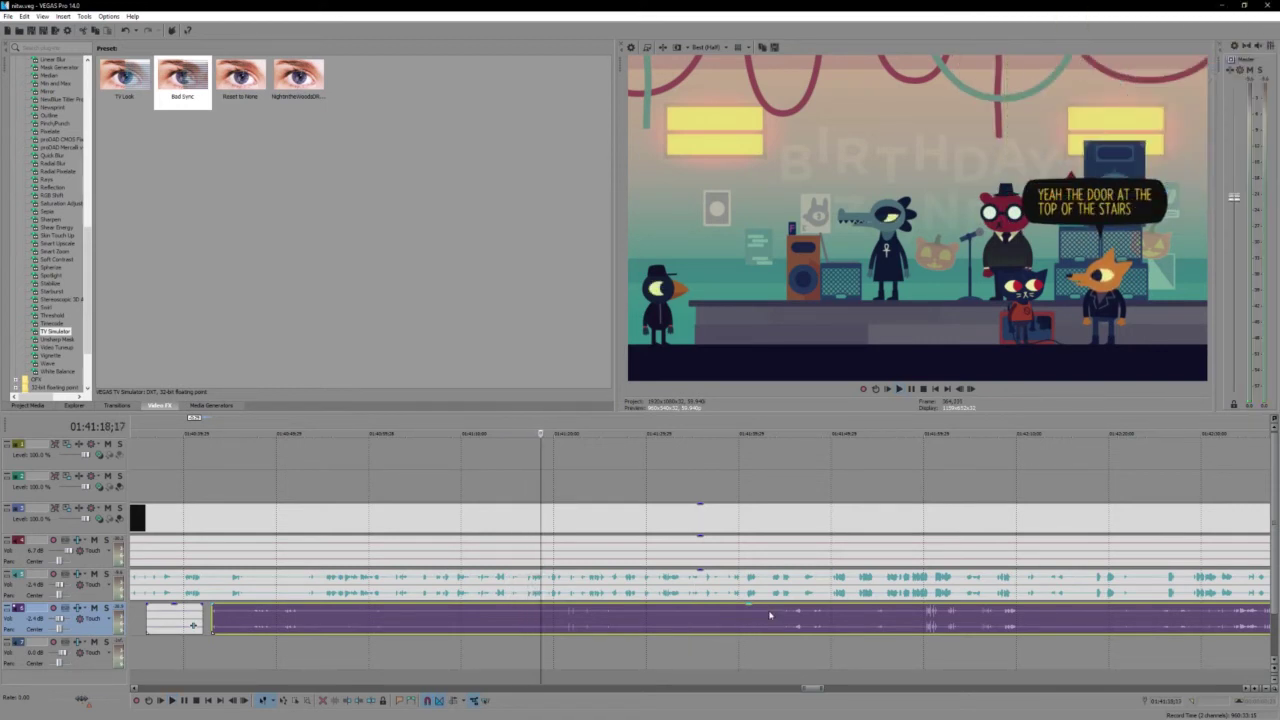
Isolate the purple-track voice passage from about 01:41:21 to 01:41:27 with two splits, keeping the piece in place
{"action": "key", "text": "space"}
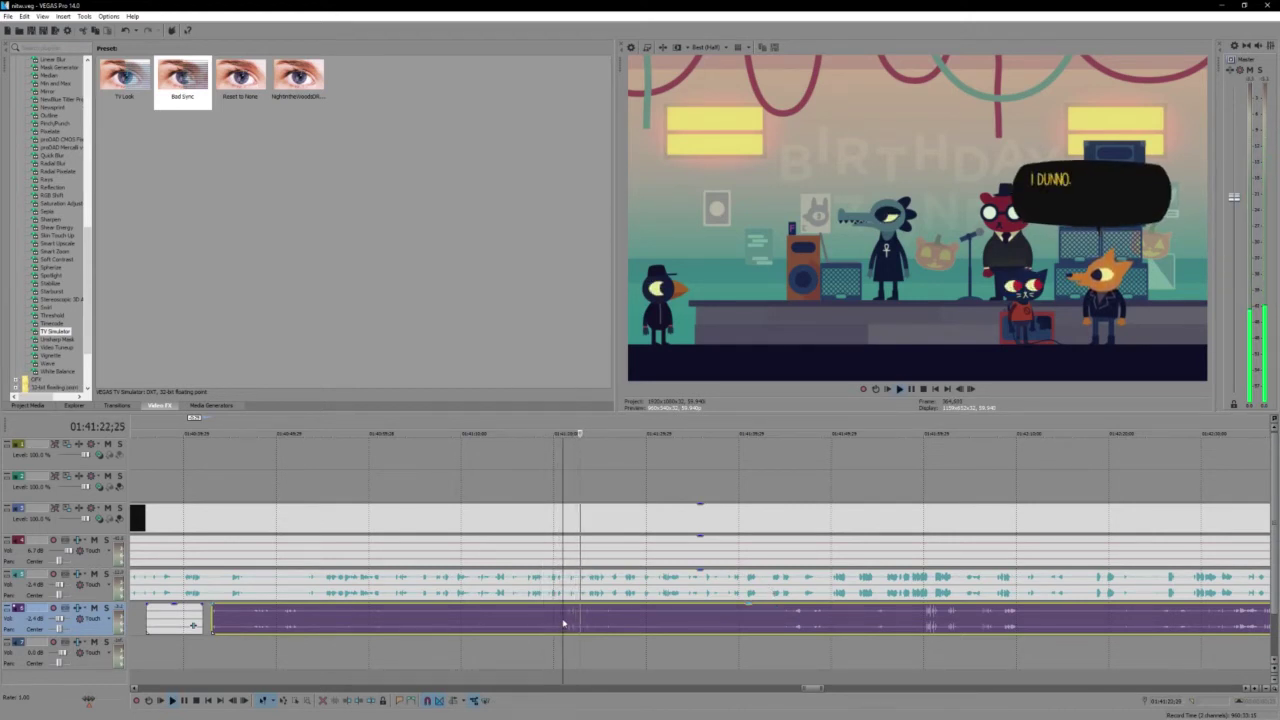
{"action": "key", "text": "s"}
{"action": "scroll", "coordinate": [880, 600], "scroll_direction": "down", "scroll_amount": 2}
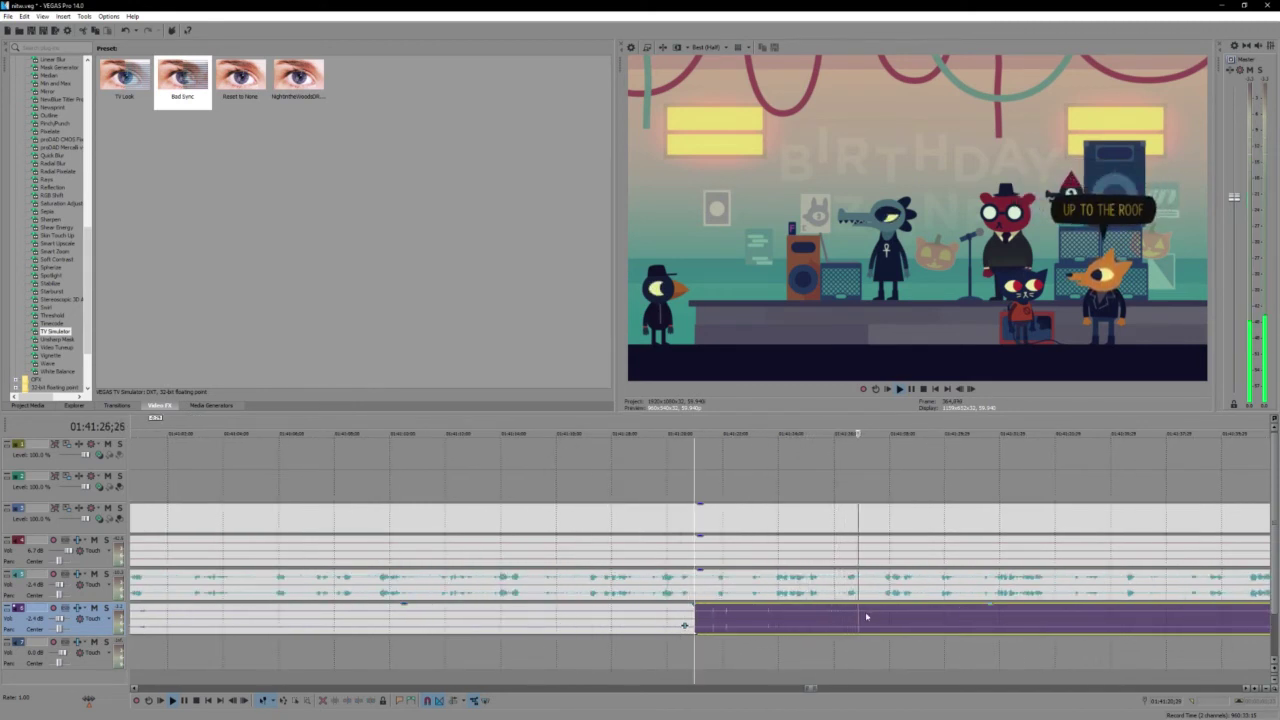
{"action": "key", "text": "s"}
{"action": "key", "text": "Delete"}
{"action": "key", "text": "Delete"}
{"action": "left_click", "coordinate": [715, 651]}
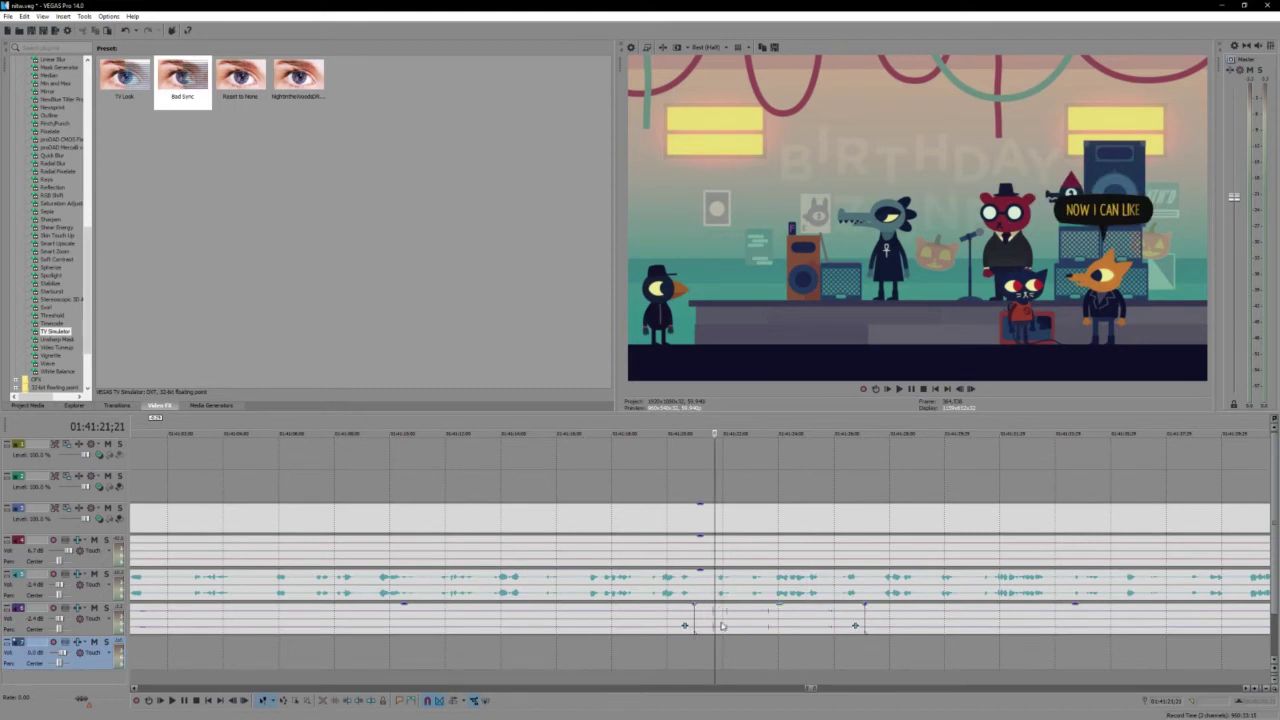
{"action": "key", "text": "ctrl+z"}
Paste staggered copies of the isolated voice passage onto all four audio tracks in the empty area past the end of the footage
{"action": "scroll", "coordinate": [762, 640], "scroll_direction": "down", "scroll_amount": 5}
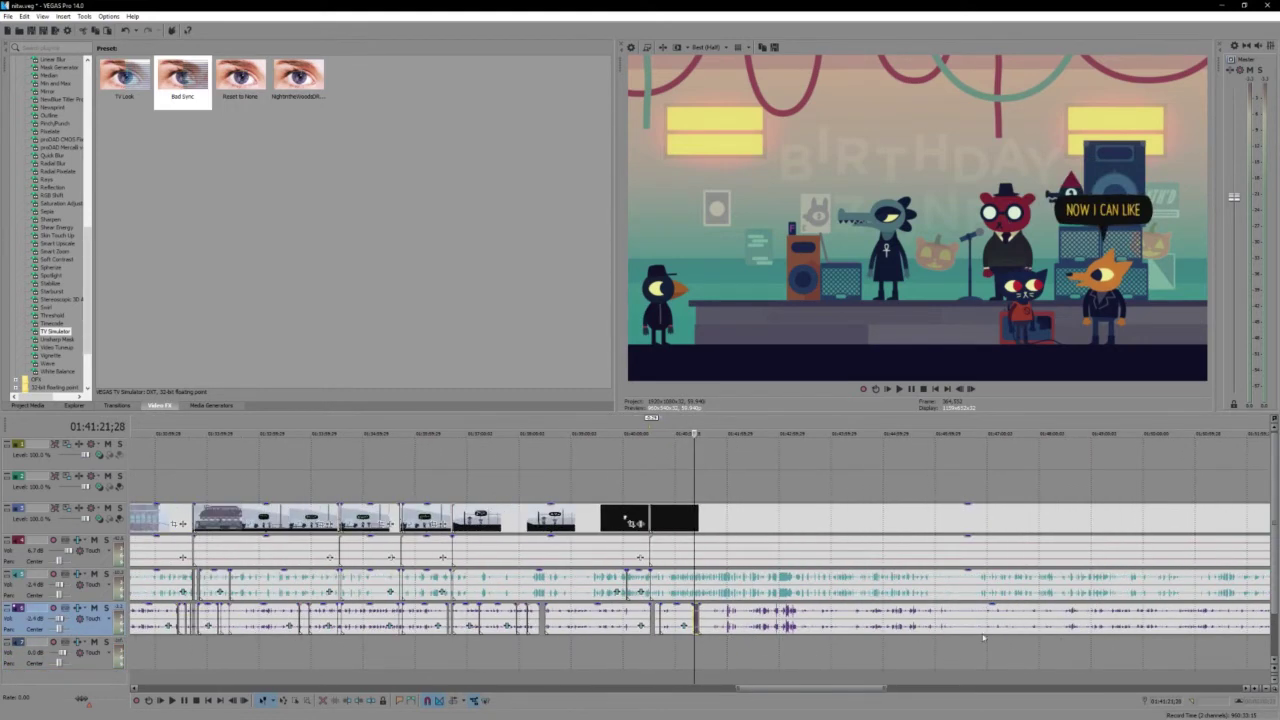
{"action": "scroll", "coordinate": [1000, 635], "scroll_direction": "down", "scroll_amount": 5}
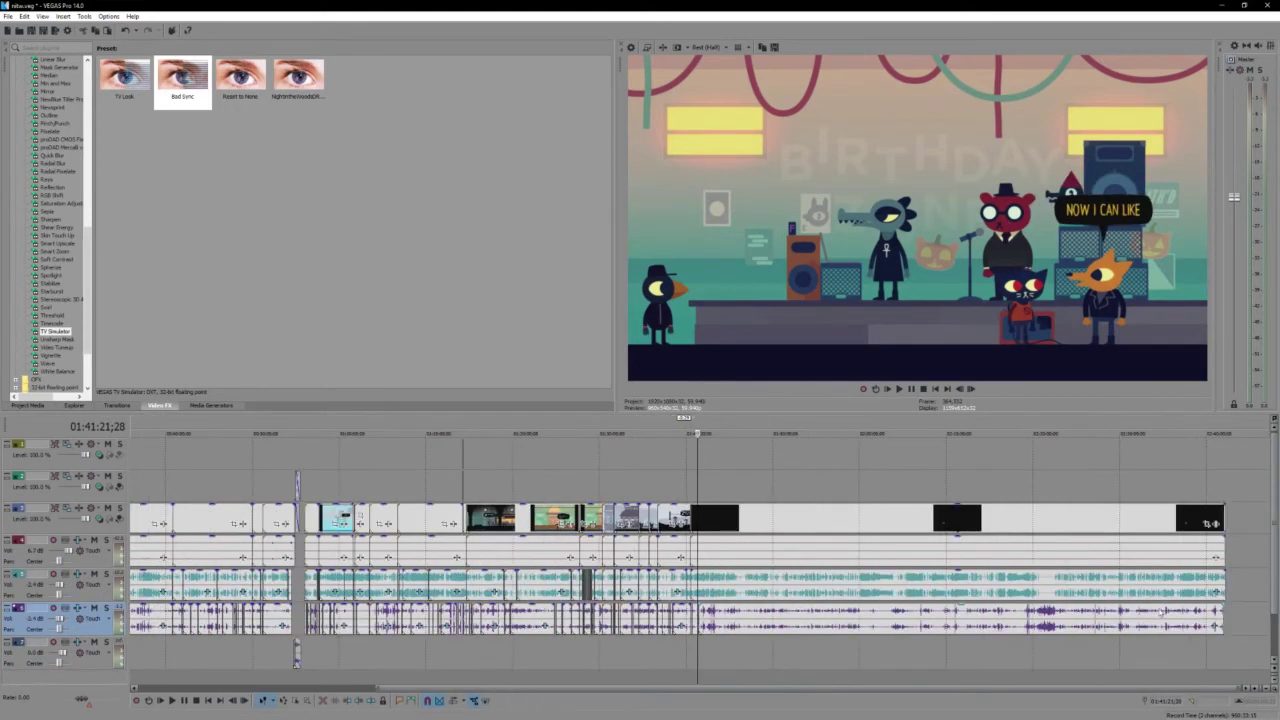
{"action": "scroll", "coordinate": [1243, 598], "scroll_direction": "down", "scroll_amount": 2}
{"action": "left_click", "coordinate": [1243, 548]}
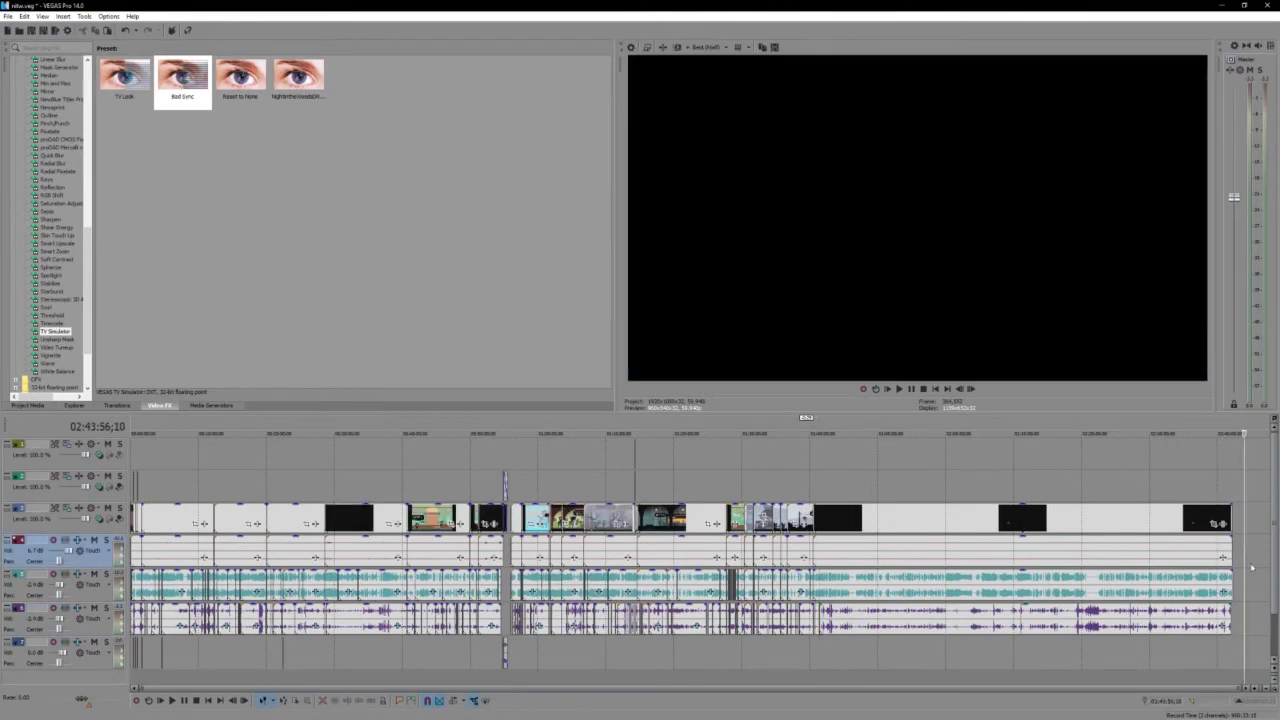
{"action": "scroll", "coordinate": [1152, 600], "scroll_direction": "up", "scroll_amount": 8}
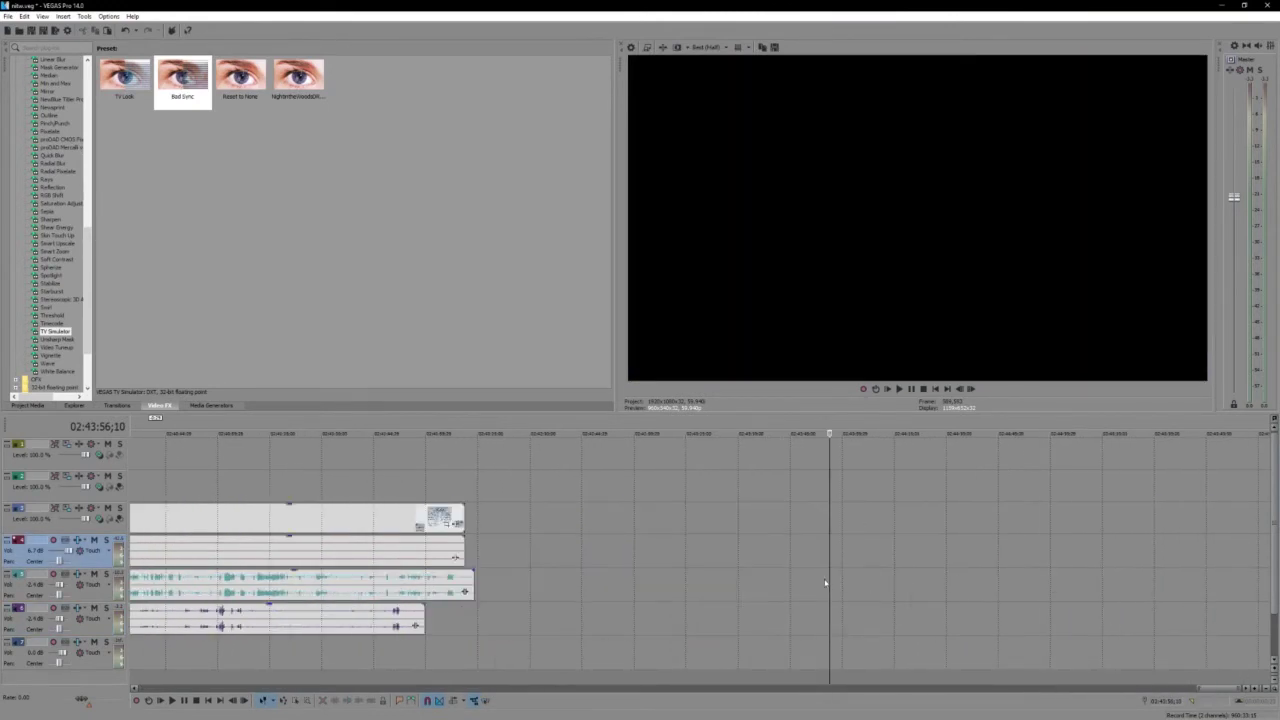
{"action": "left_click", "coordinate": [822, 584]}
{"action": "scroll", "coordinate": [712, 630], "scroll_direction": "up", "scroll_amount": 4}
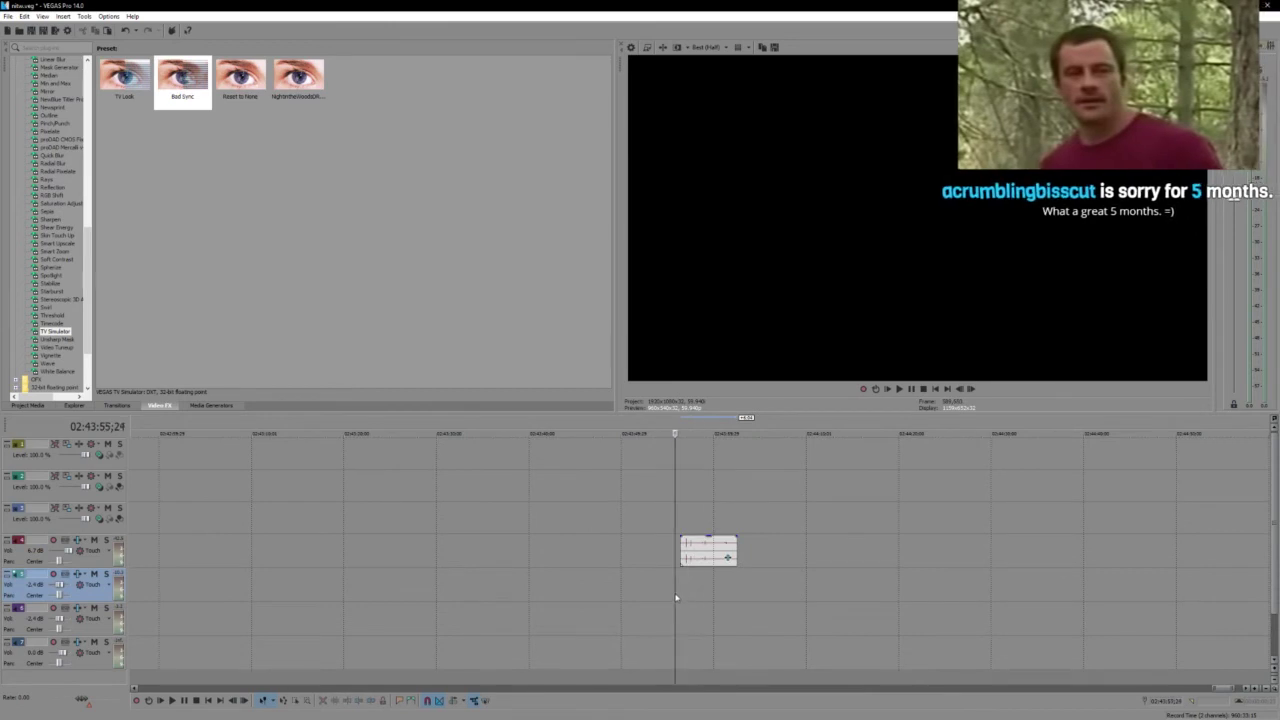
{"action": "left_click", "coordinate": [712, 630]}
{"action": "key", "text": "ctrl+v"}
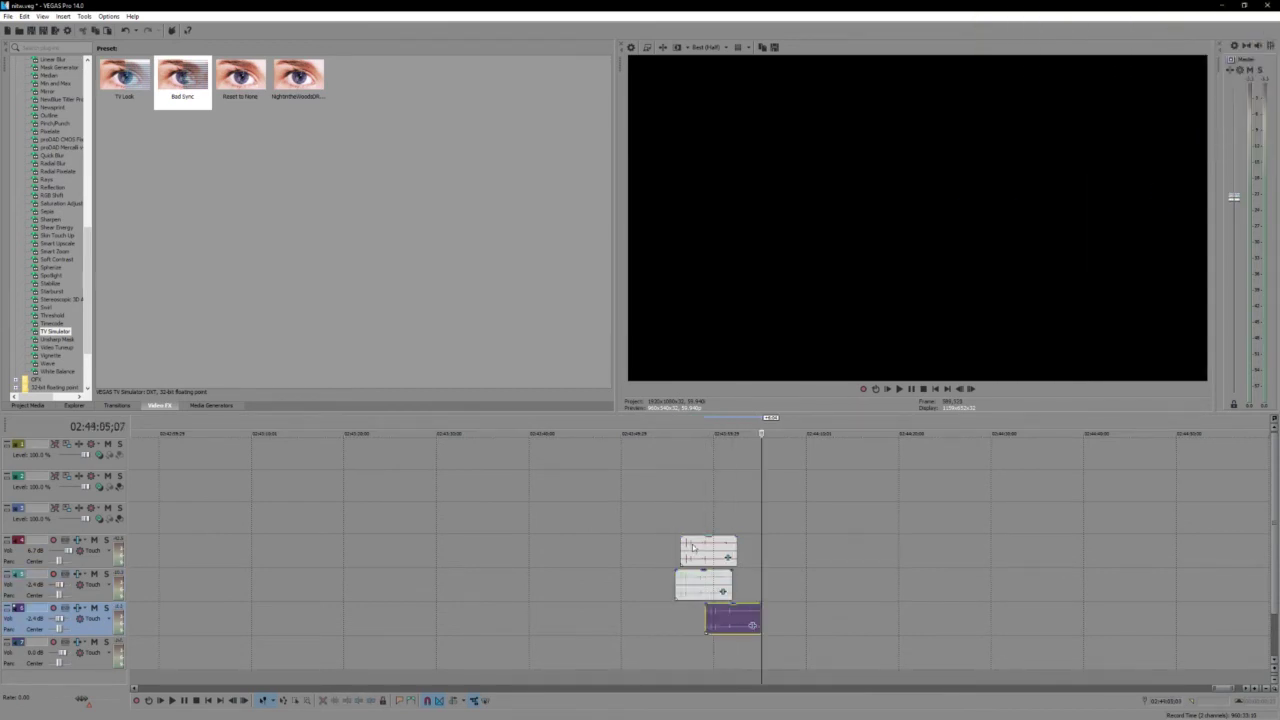
{"action": "left_click", "coordinate": [698, 647]}
{"action": "key", "text": "ctrl+v"}
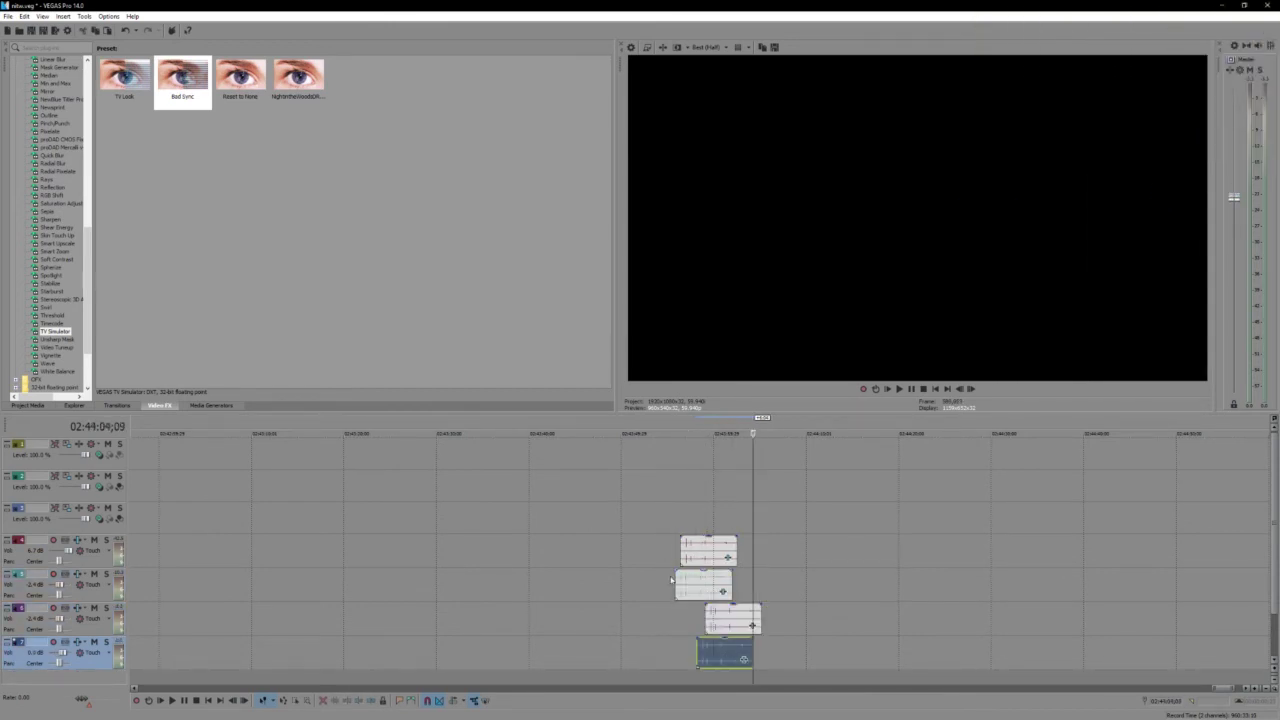
Shift the purple- and blue-track copies slightly earlier and play back the overlapping voice copies
{"action": "left_click", "coordinate": [665, 545]}
{"action": "key", "text": "space"}
{"action": "scroll", "coordinate": [680, 548], "scroll_direction": "up", "scroll_amount": 5}
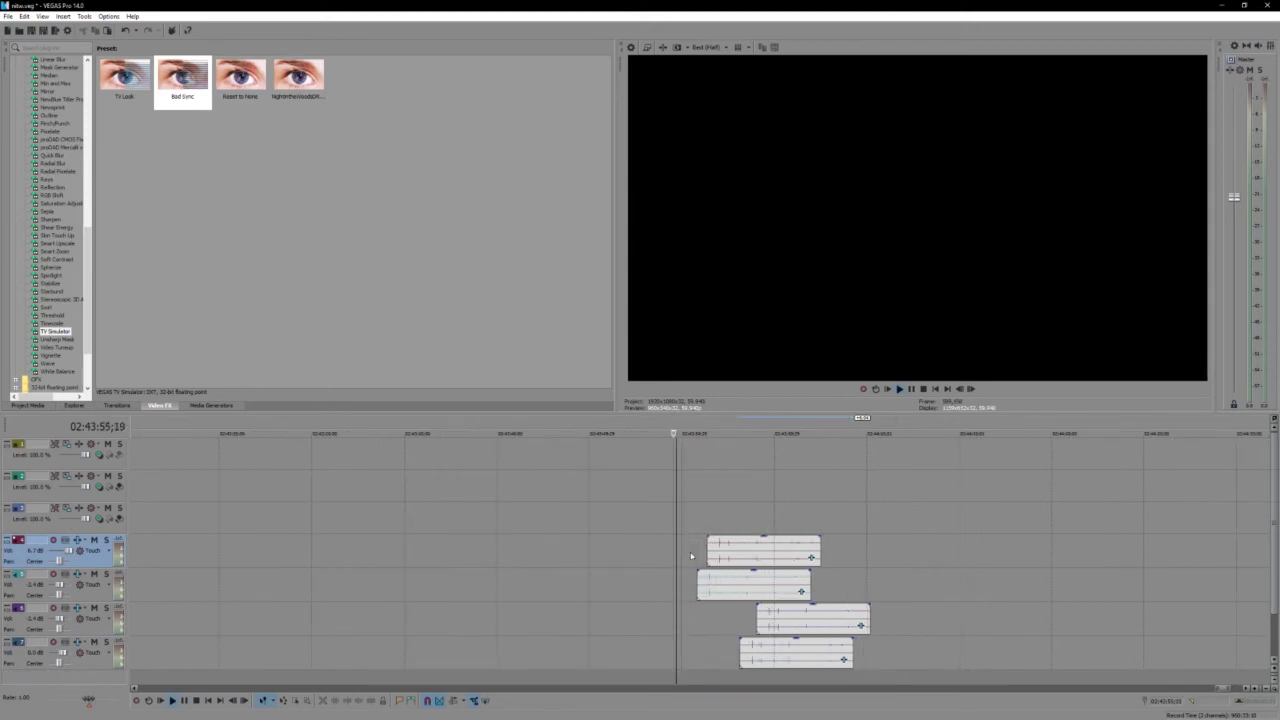
{"action": "left_click_drag", "start_coordinate": [816, 646], "coordinate": [808, 617]}
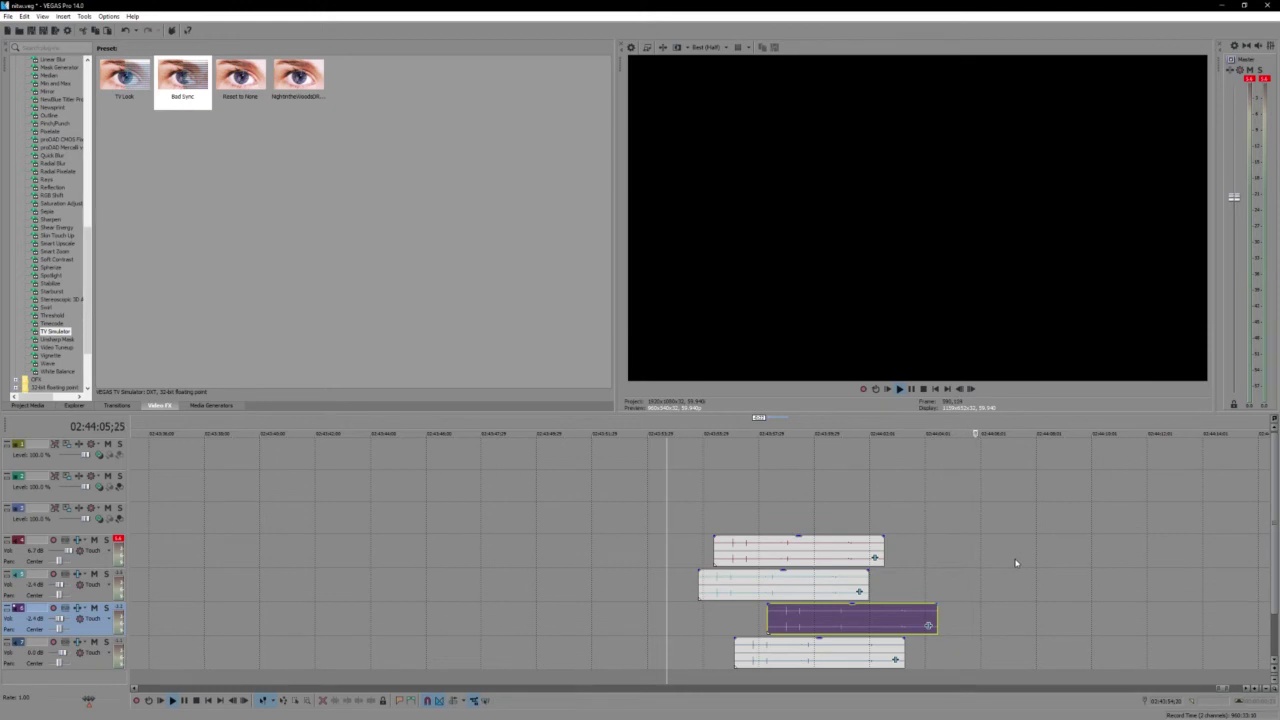
{"action": "key", "text": "Return"}
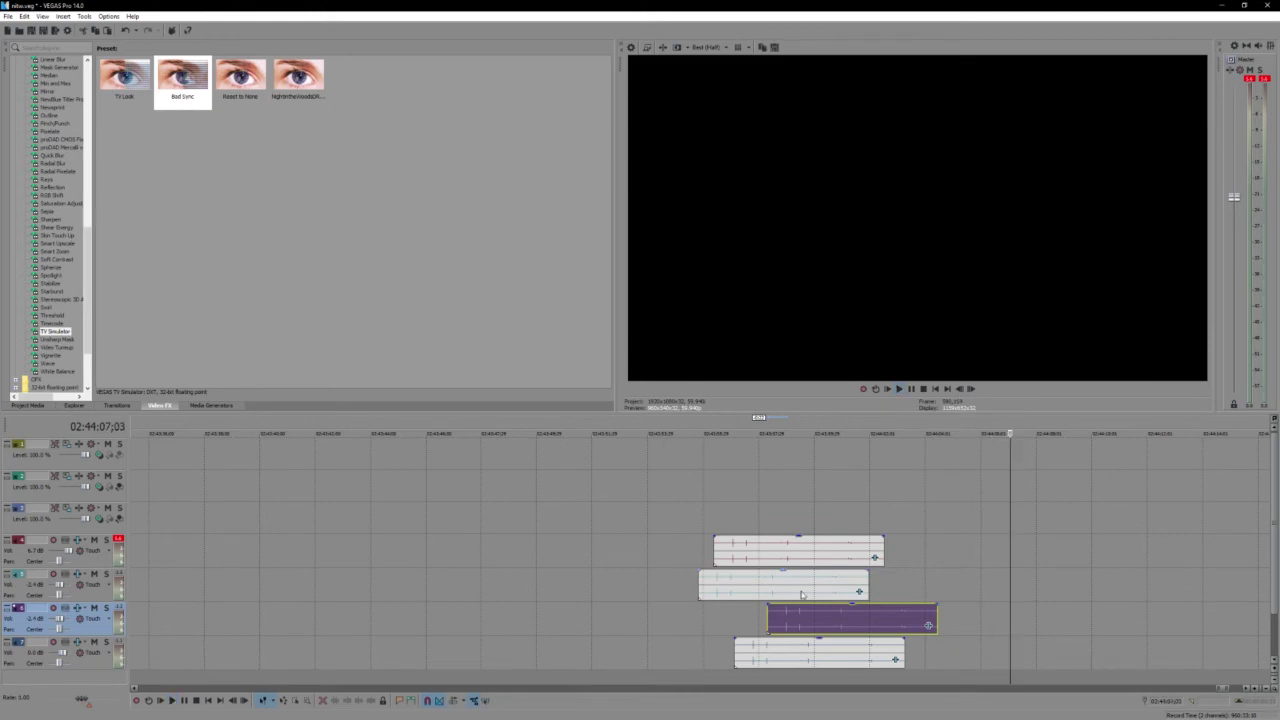
{"action": "left_click", "coordinate": [694, 552]}
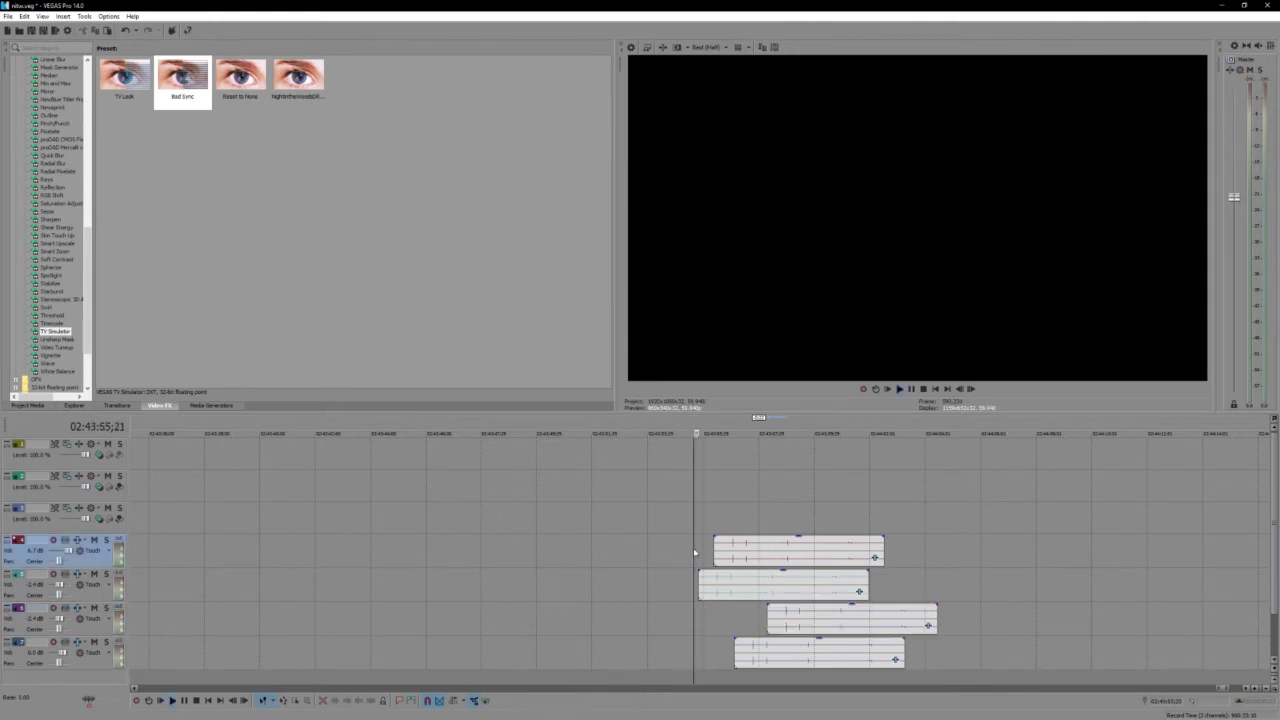
{"action": "key", "text": "Return"}
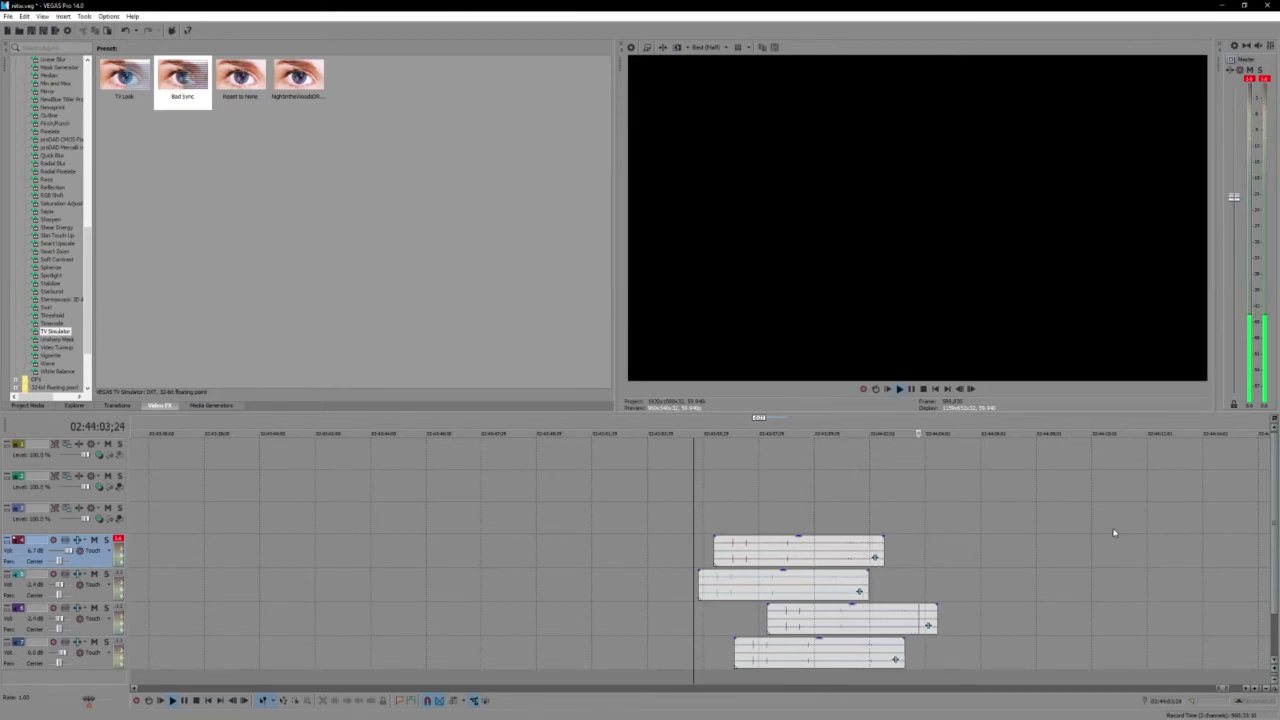
{"action": "key", "text": "Return"}
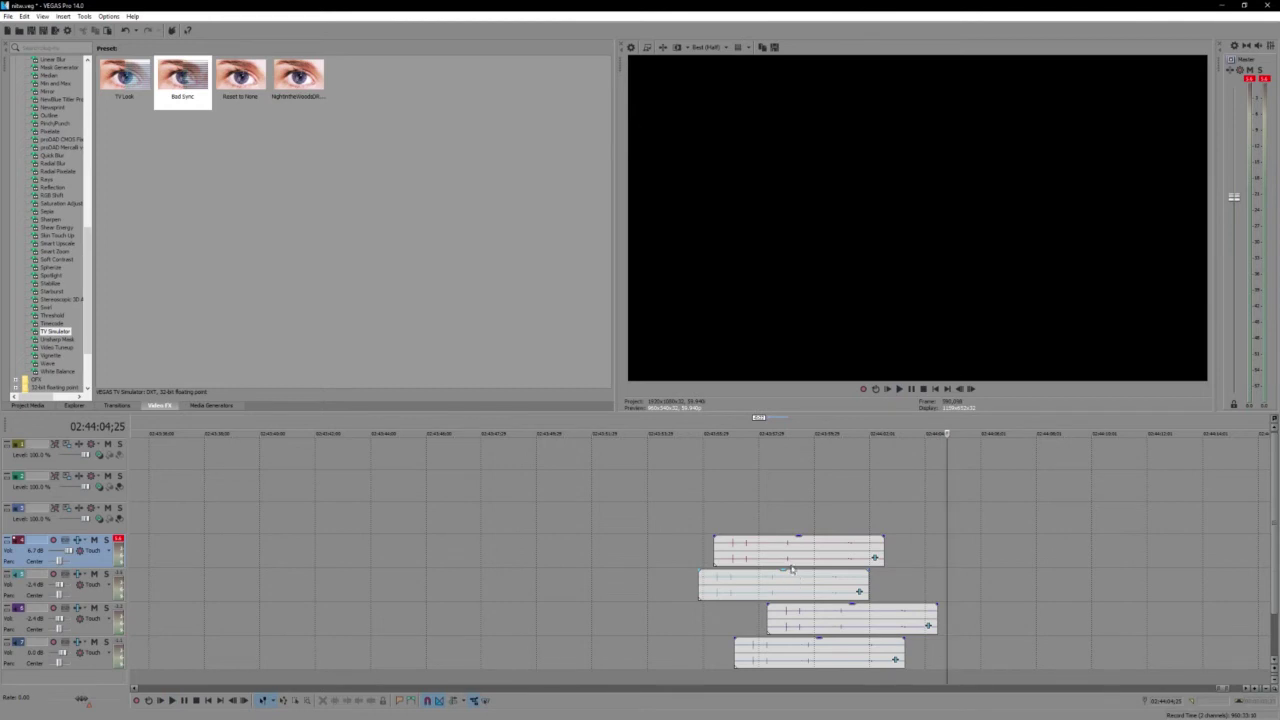
Delete the four pasted voice copies past the end of the footage
{"action": "left_click", "coordinate": [789, 562]}
{"action": "left_click", "coordinate": [850, 662], "text": "shift"}
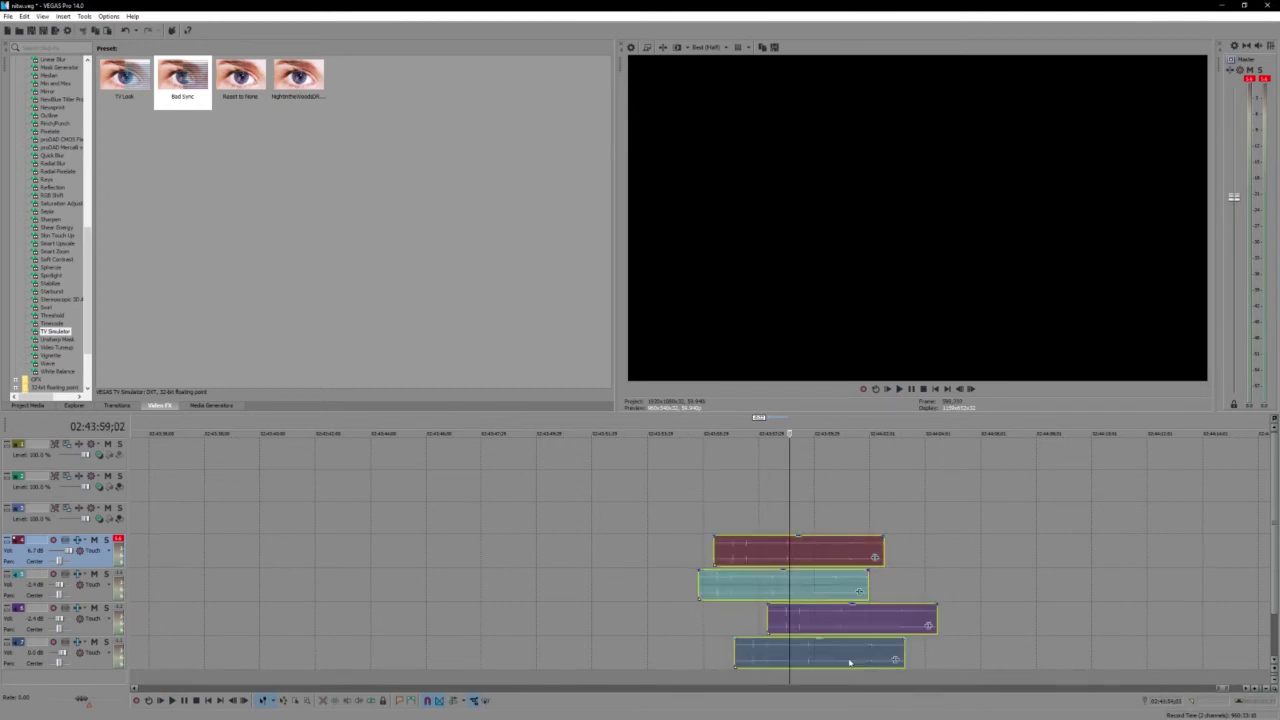
{"action": "scroll", "coordinate": [850, 662], "scroll_direction": "down", "scroll_amount": 5}
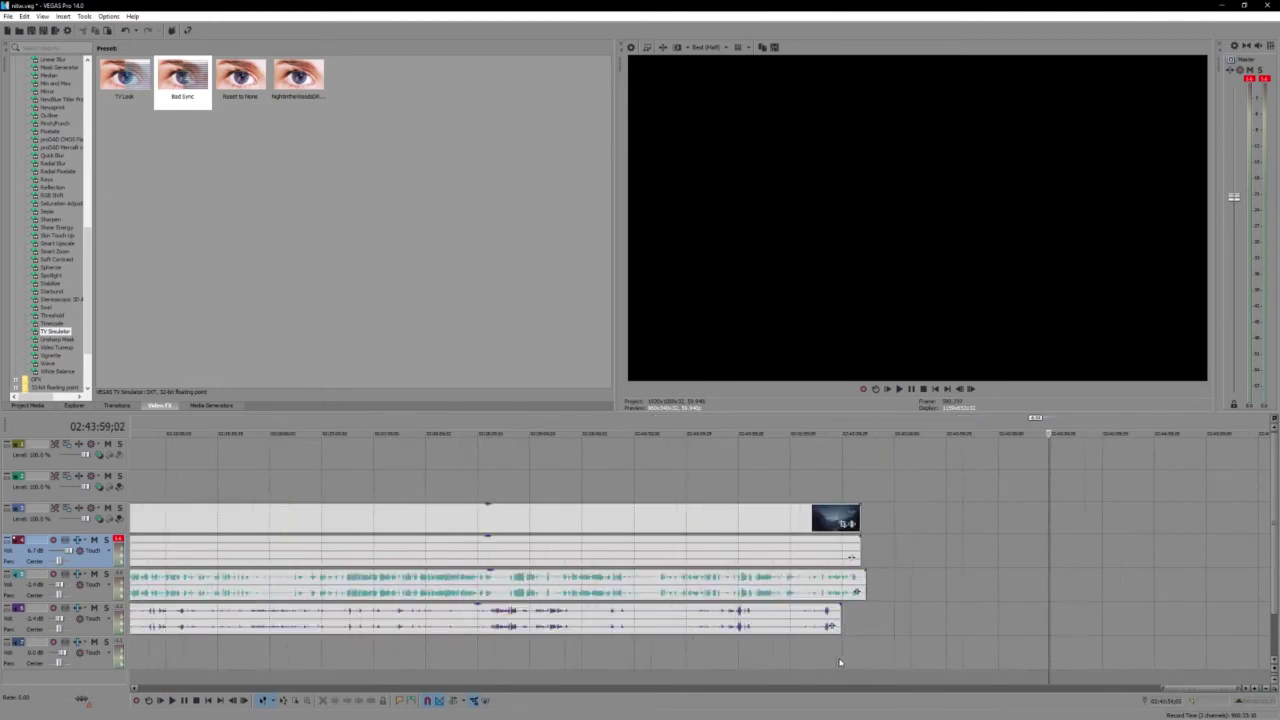
Delete the isolated purple-track voice passage between about 01:41:21 and 01:41:27, leaving a gap in its place
{"action": "scroll", "coordinate": [823, 677], "scroll_direction": "down", "scroll_amount": 4}
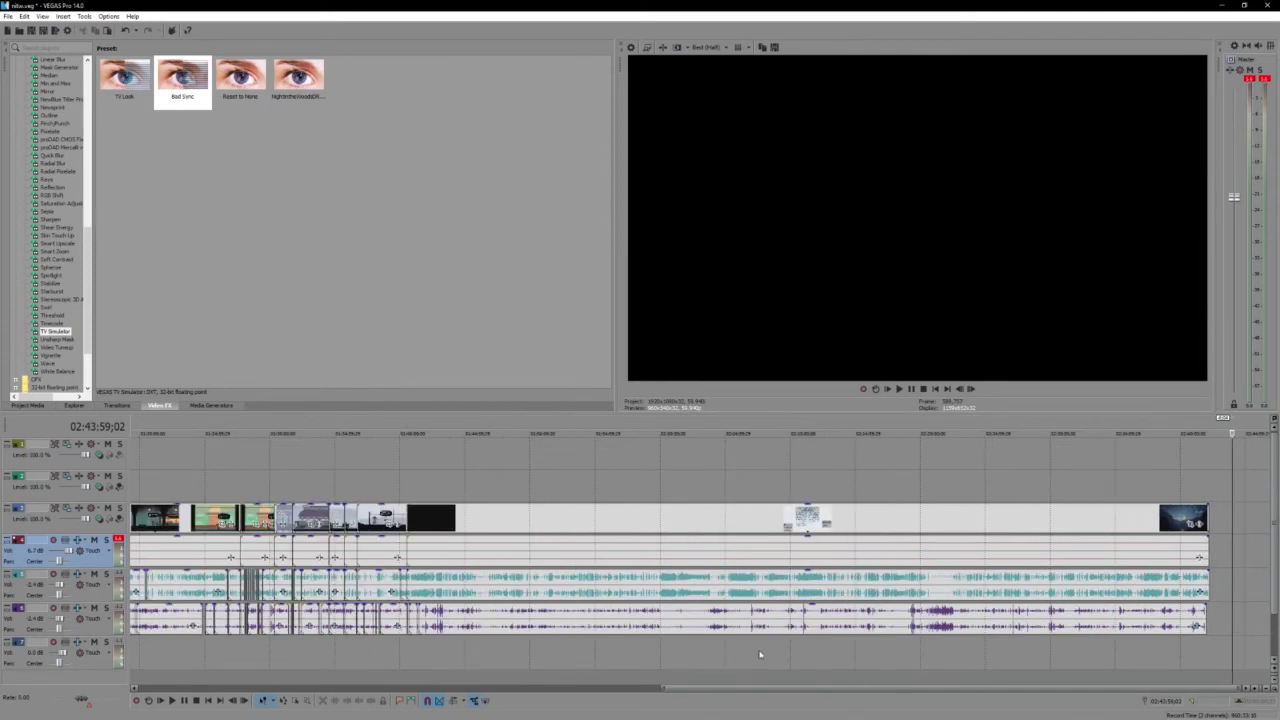
{"action": "left_click", "coordinate": [417, 642]}
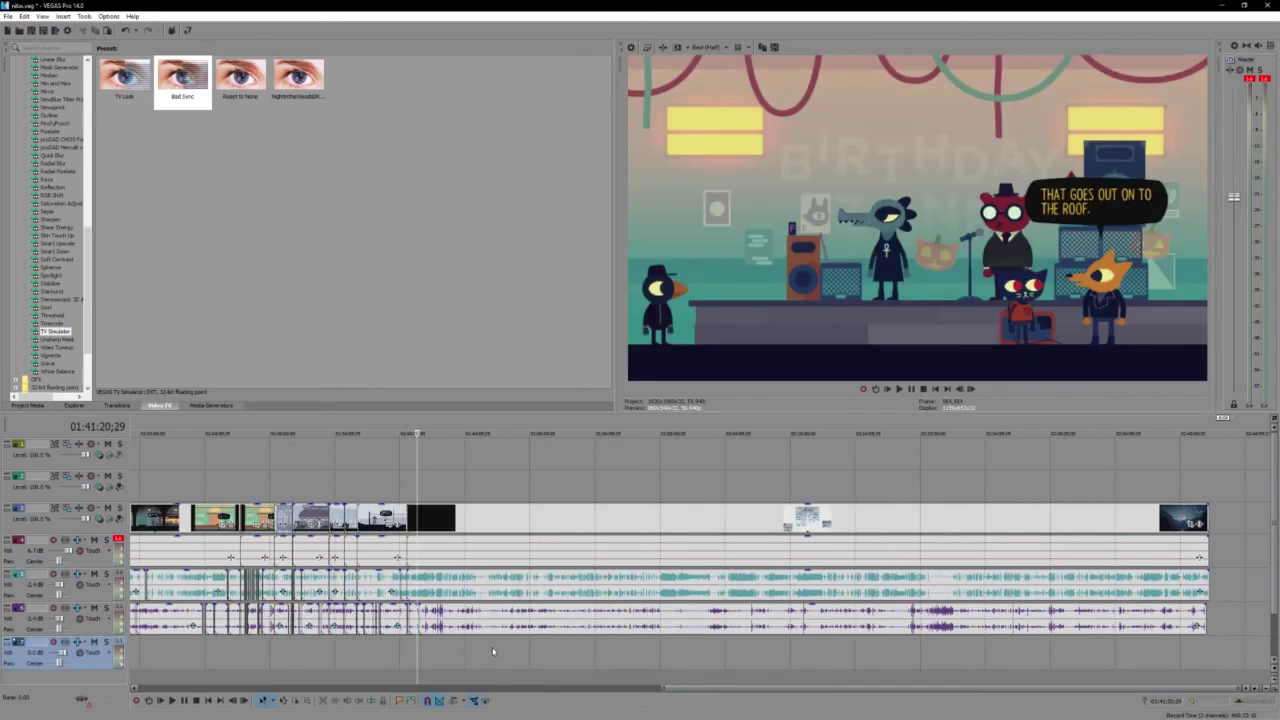
{"action": "scroll", "coordinate": [417, 642], "scroll_direction": "up", "scroll_amount": 3}
{"action": "scroll", "coordinate": [731, 624], "scroll_direction": "up", "scroll_amount": 2}
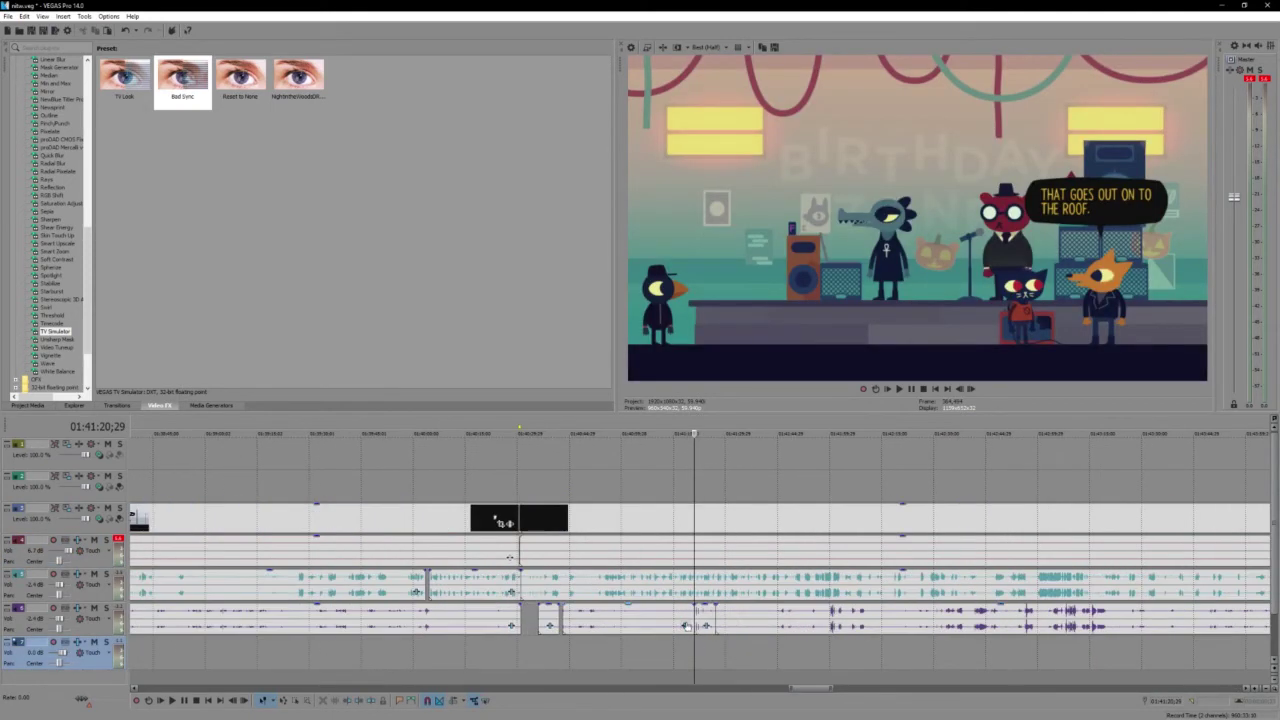
{"action": "scroll", "coordinate": [686, 626], "scroll_direction": "up", "scroll_amount": 2}
{"action": "left_click", "coordinate": [716, 612]}
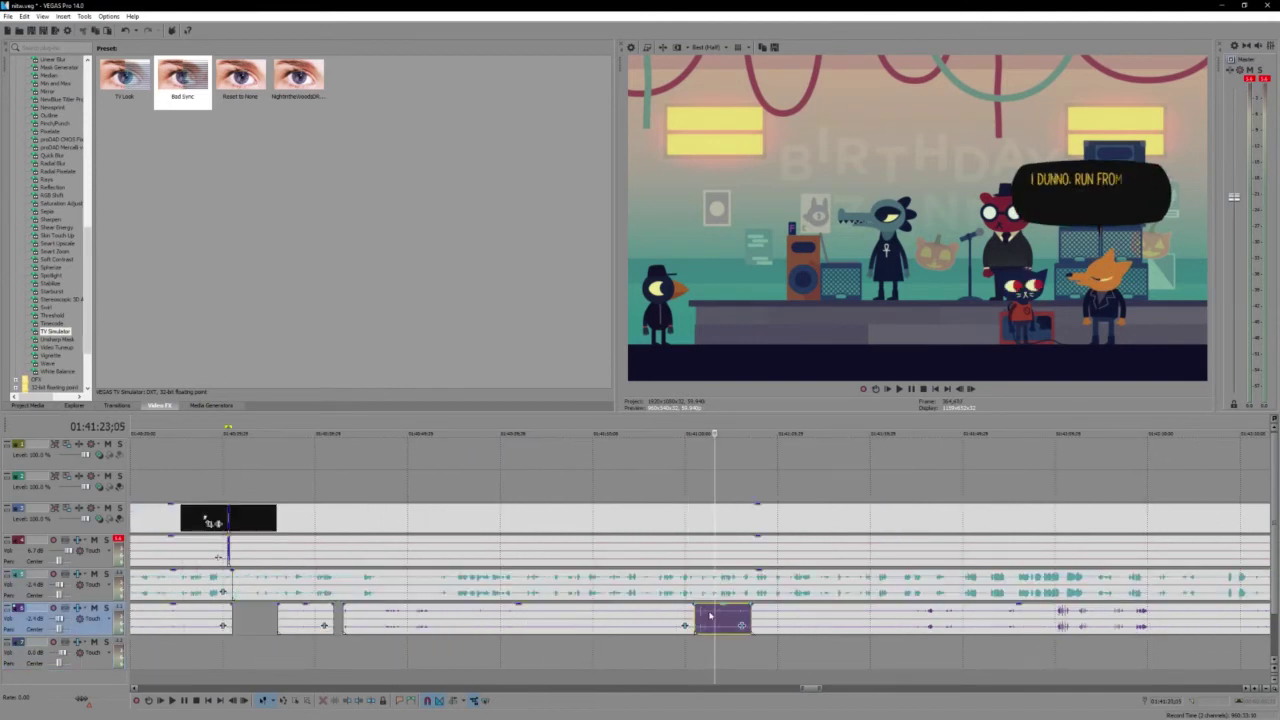
{"action": "key", "text": "Delete"}
Play back the end of the band dialogue and the opening count-in of the Pumpkin Head Guy song
{"action": "key", "text": "space"}
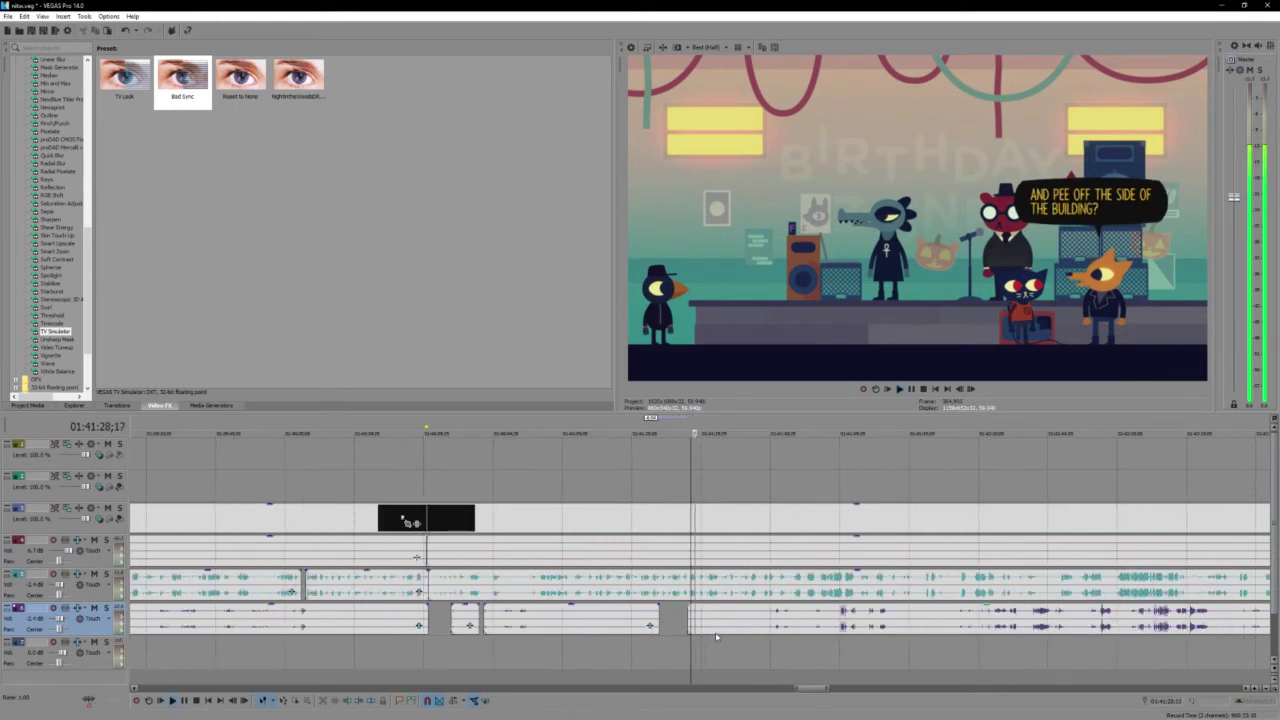
{"action": "left_click", "coordinate": [780, 620]}
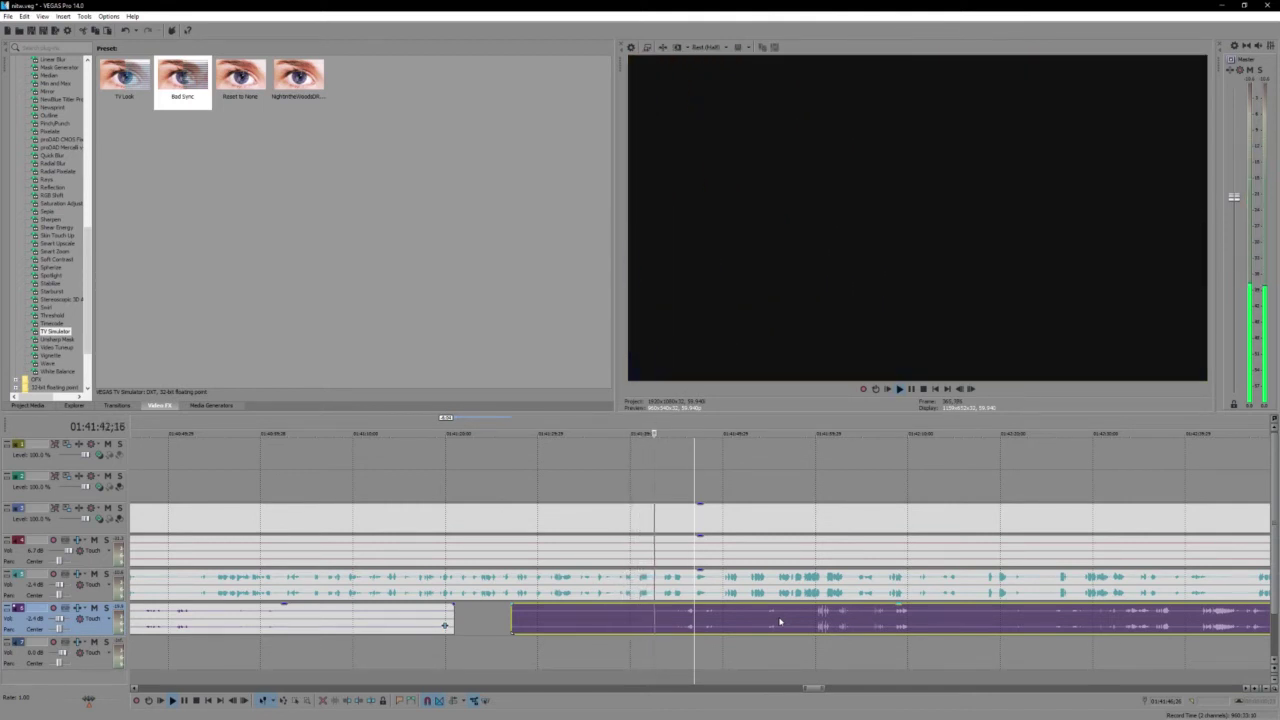
{"action": "key", "text": "Return"}
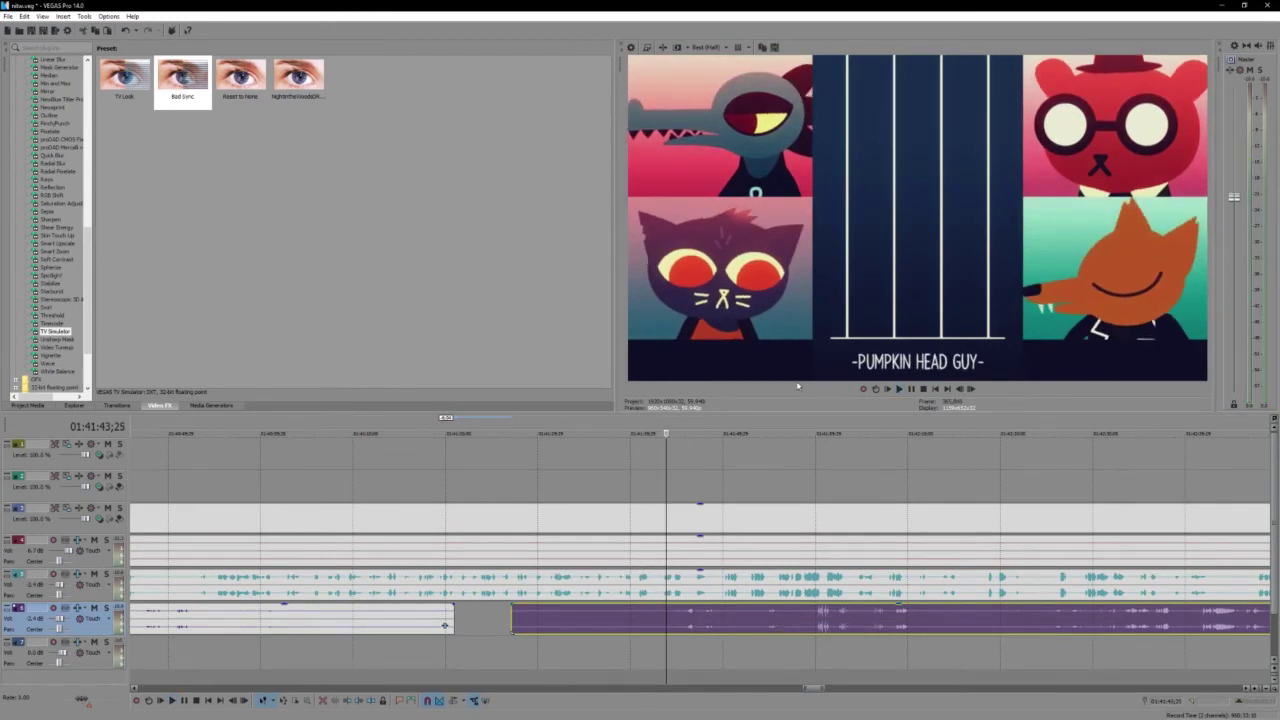
{"action": "scroll", "coordinate": [726, 655], "scroll_direction": "up", "scroll_amount": 3}
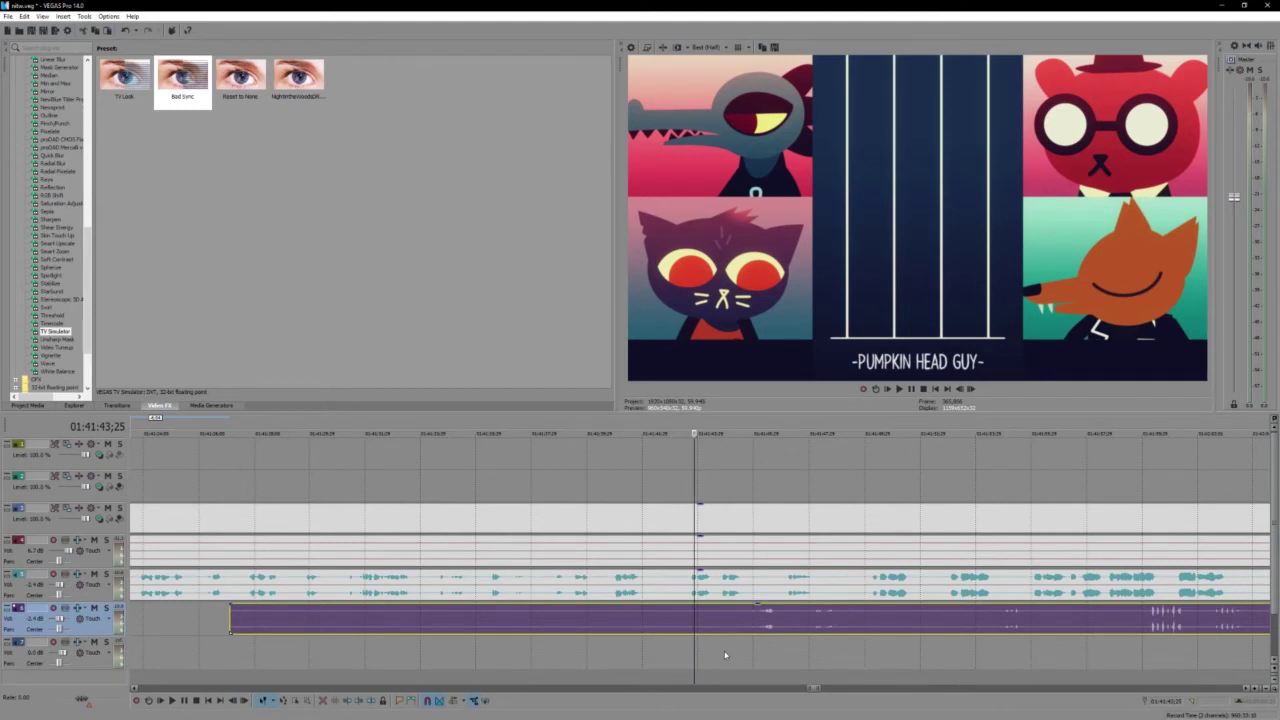
{"action": "key", "text": "space"}
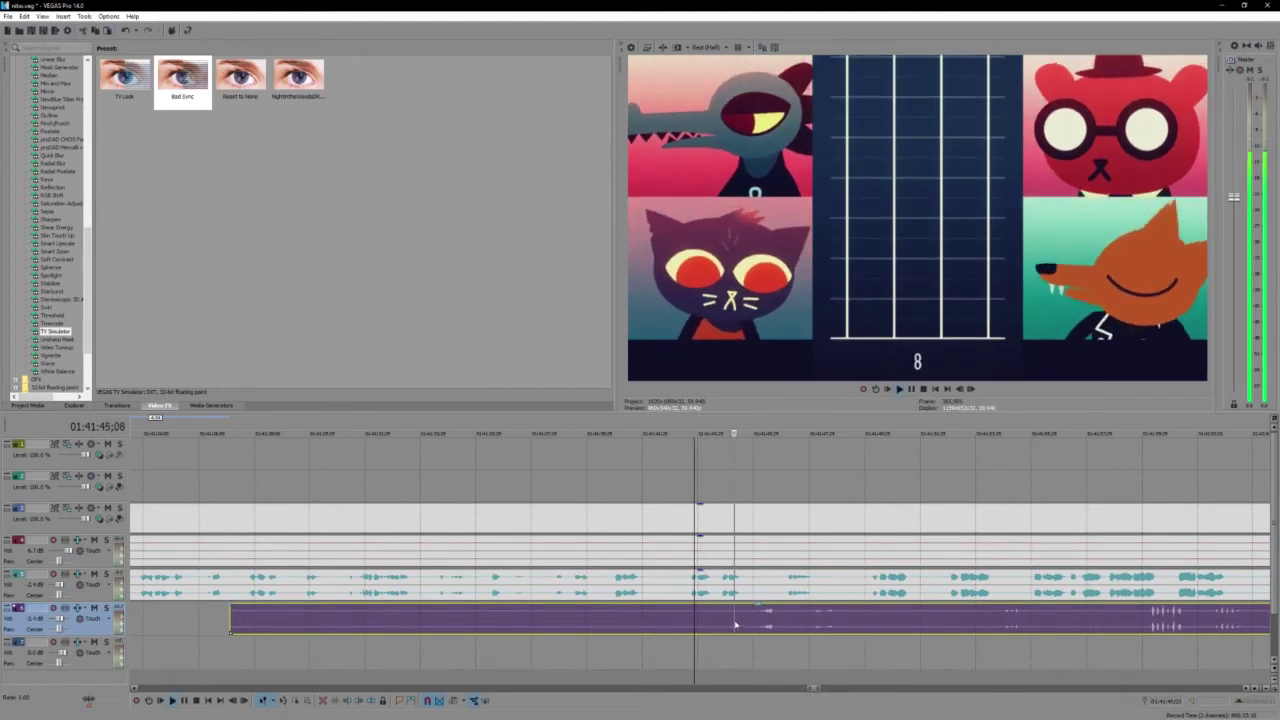
{"action": "key", "text": "Return"}
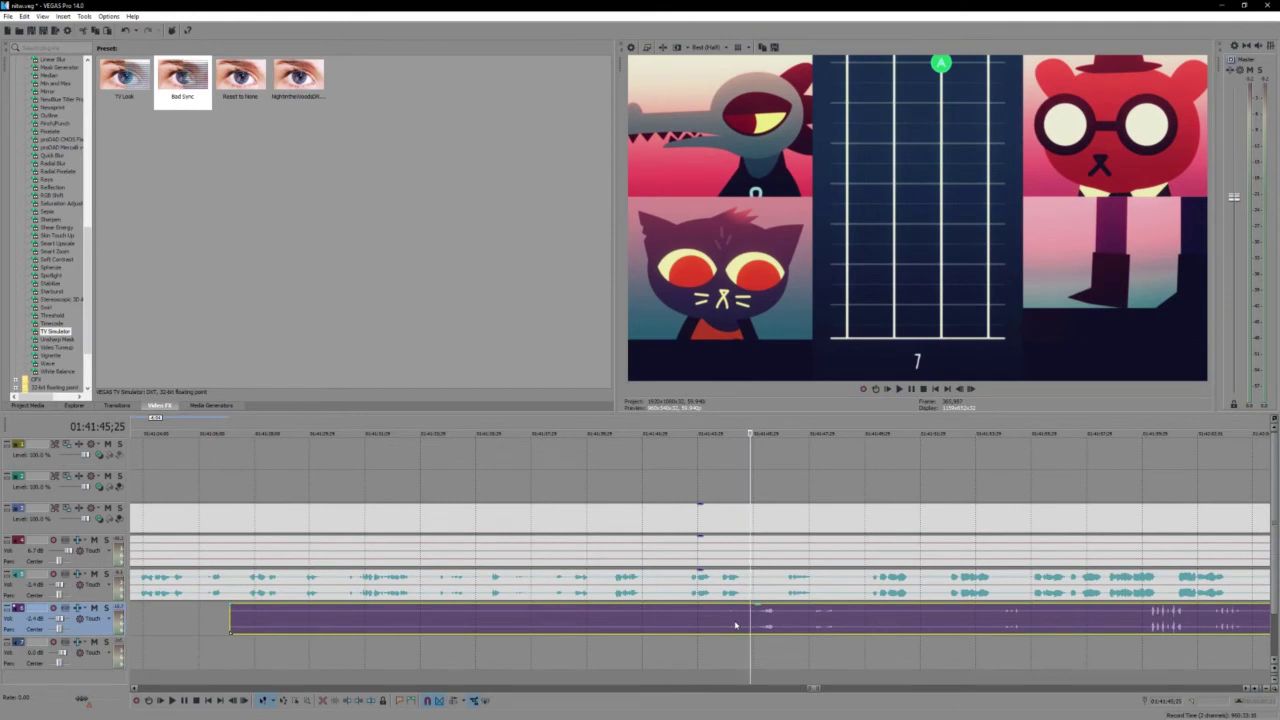
{"action": "key", "text": "space"}
{"action": "key", "text": "Return"}
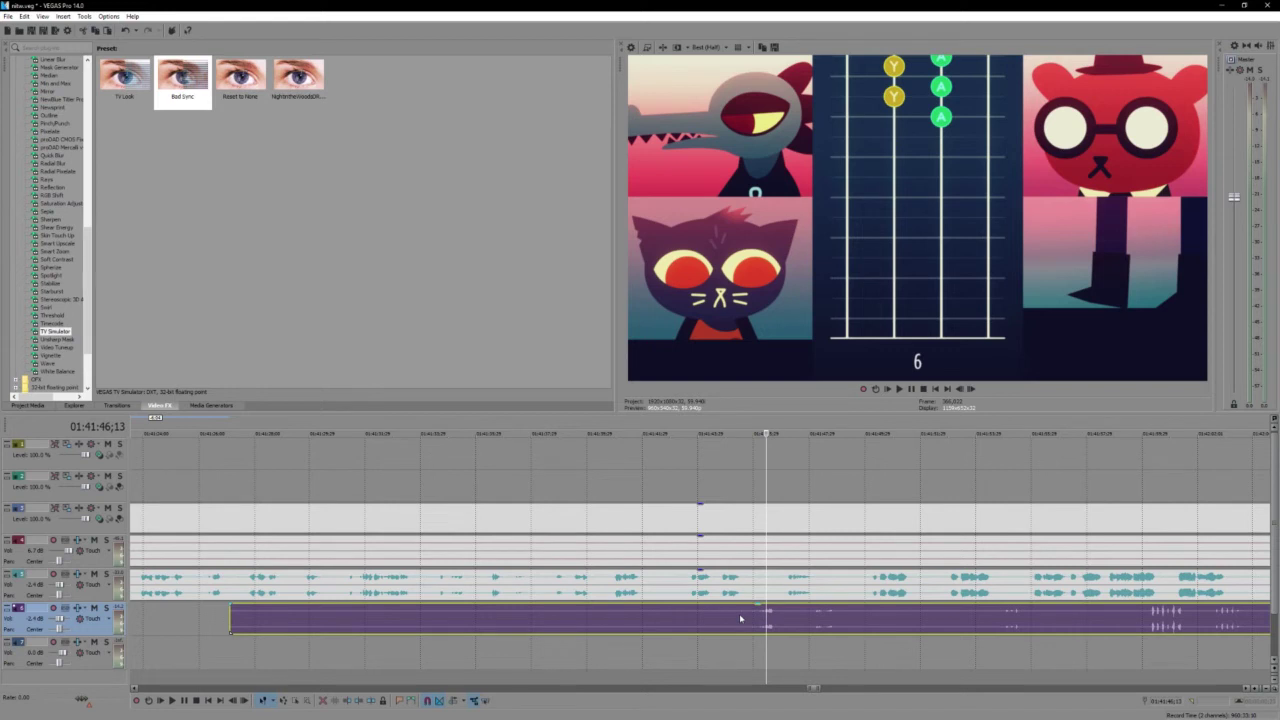
{"action": "scroll", "coordinate": [740, 619], "scroll_direction": "right", "scroll_amount": 2}
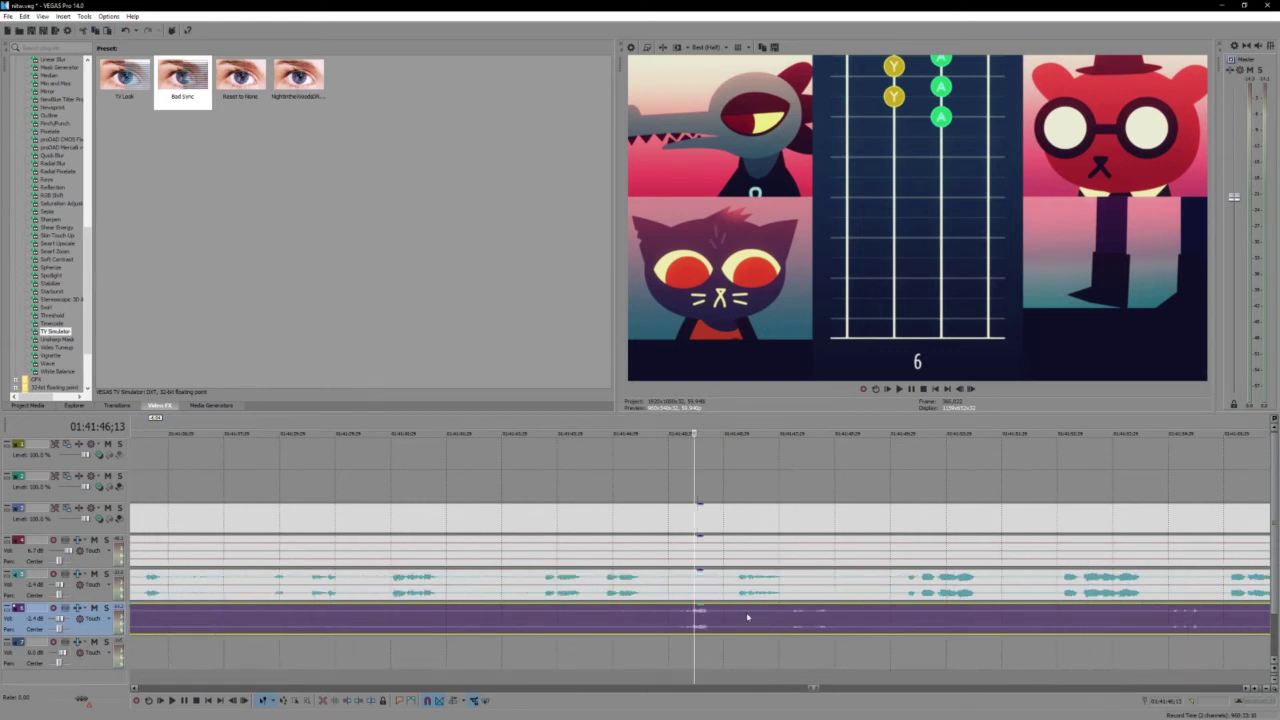
Replay the count-in and split the teal voice track at about 01:41:46
{"action": "left_click", "coordinate": [659, 621]}
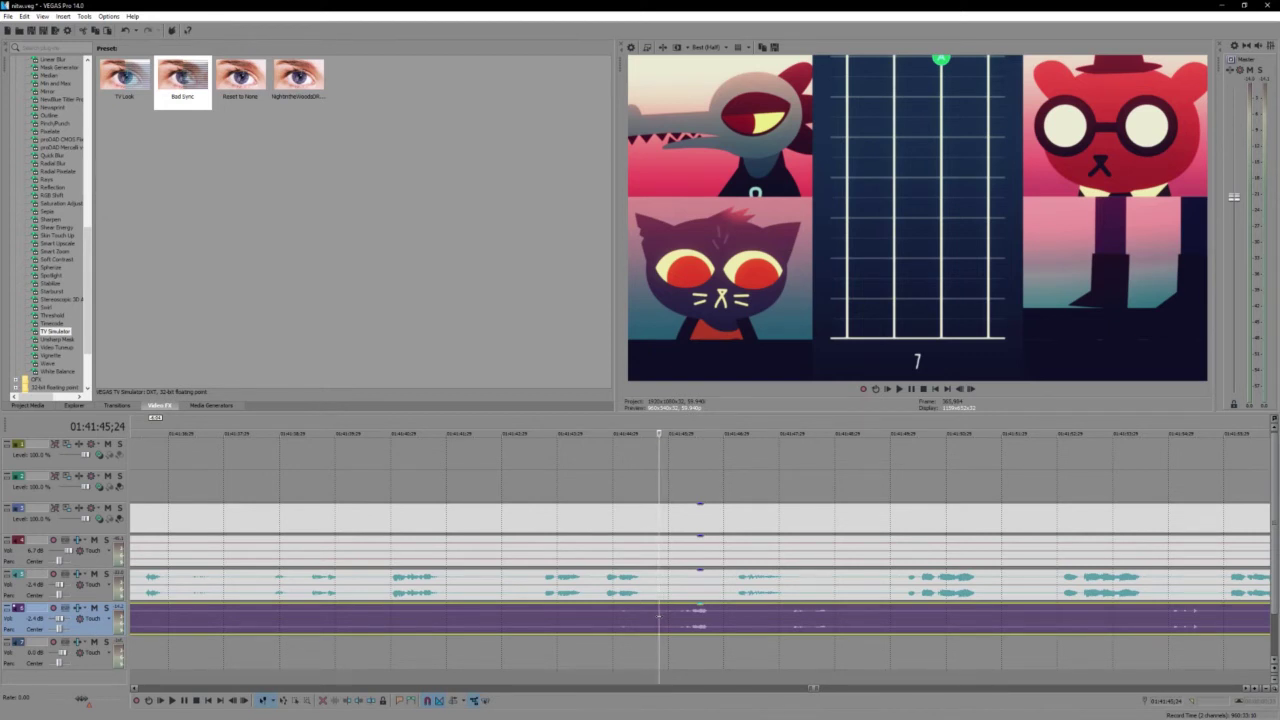
{"action": "key", "text": "space"}
{"action": "scroll", "coordinate": [684, 627], "scroll_direction": "down", "scroll_amount": 2}
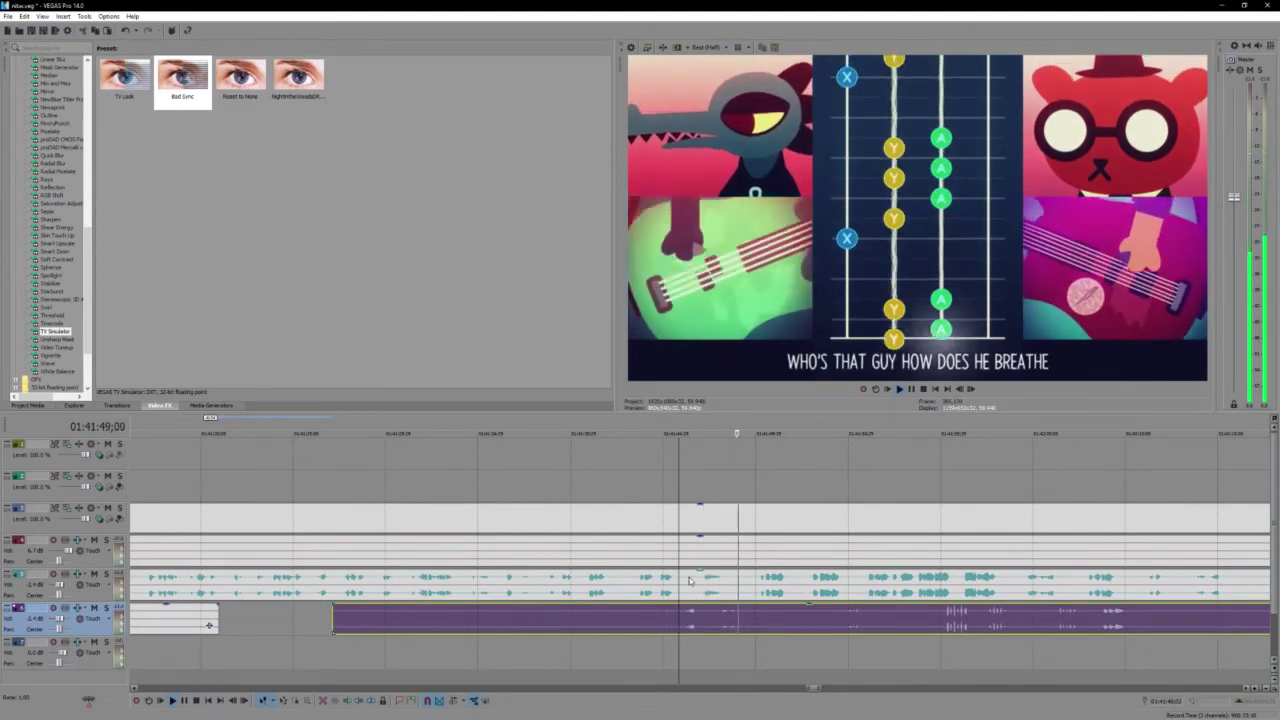
{"action": "left_click", "coordinate": [690, 580]}
{"action": "key", "text": "s"}
{"action": "key", "text": "space"}
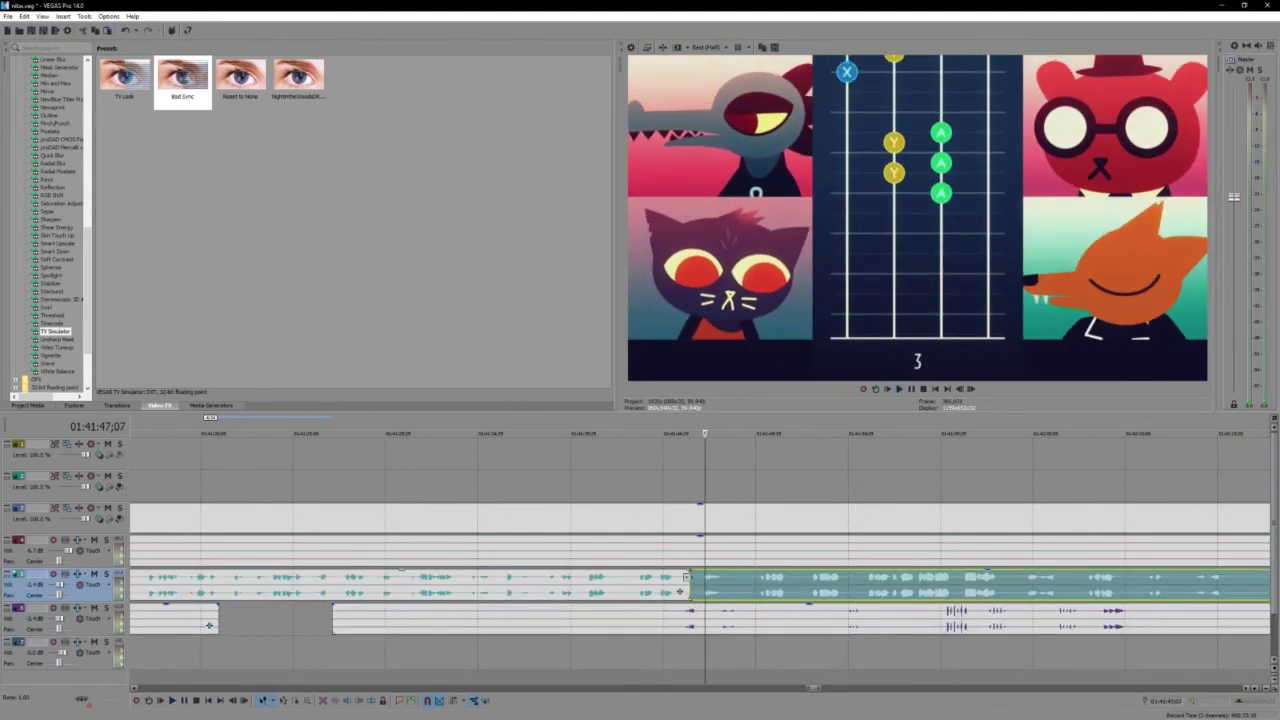
Trim the start of the teal piece after the split to about 01:41:47 and play across the gap
{"action": "scroll", "coordinate": [687, 588], "scroll_direction": "up", "scroll_amount": 2}
{"action": "left_click", "coordinate": [645, 583]}
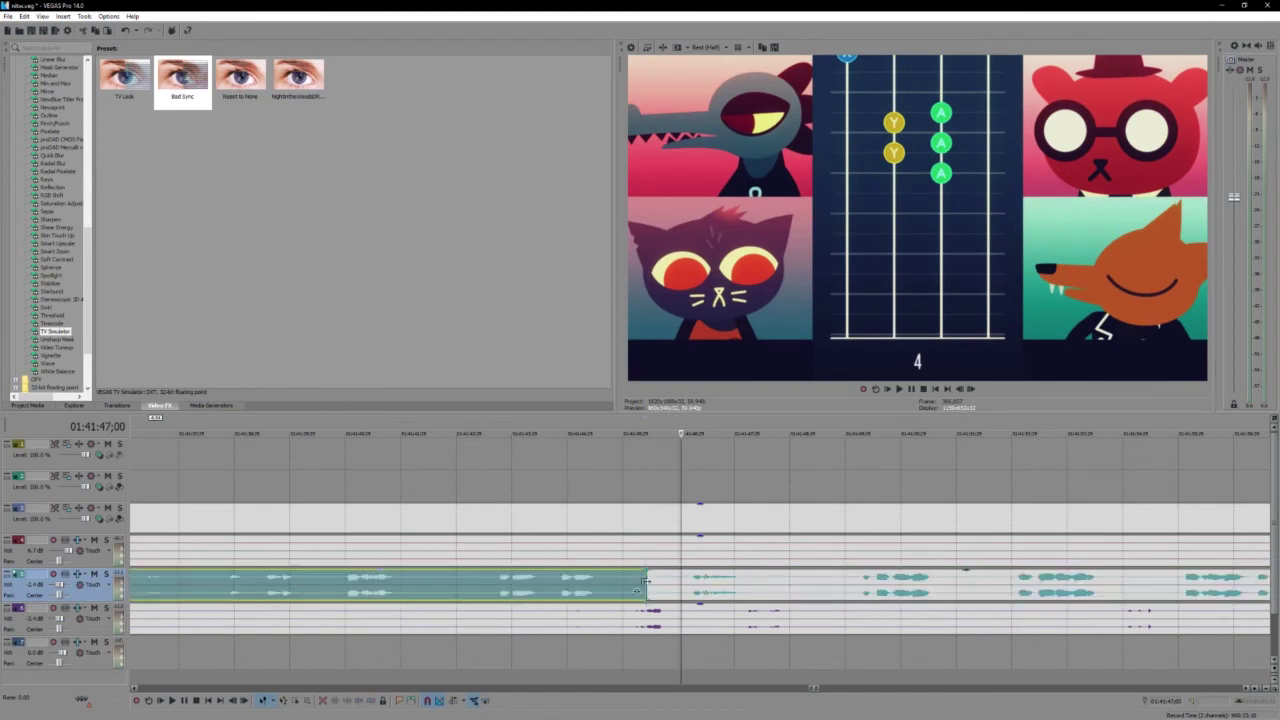
{"action": "left_click", "coordinate": [638, 590]}
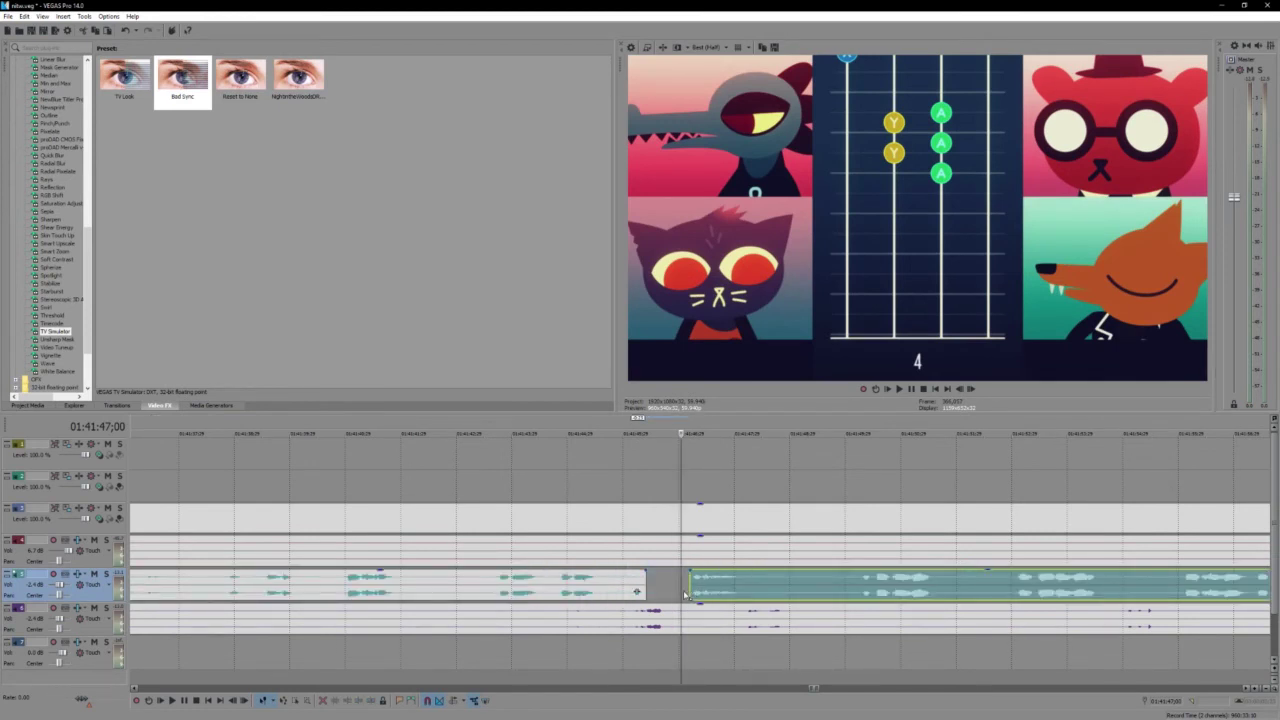
{"action": "left_click", "coordinate": [670, 587]}
{"action": "key", "text": "space"}
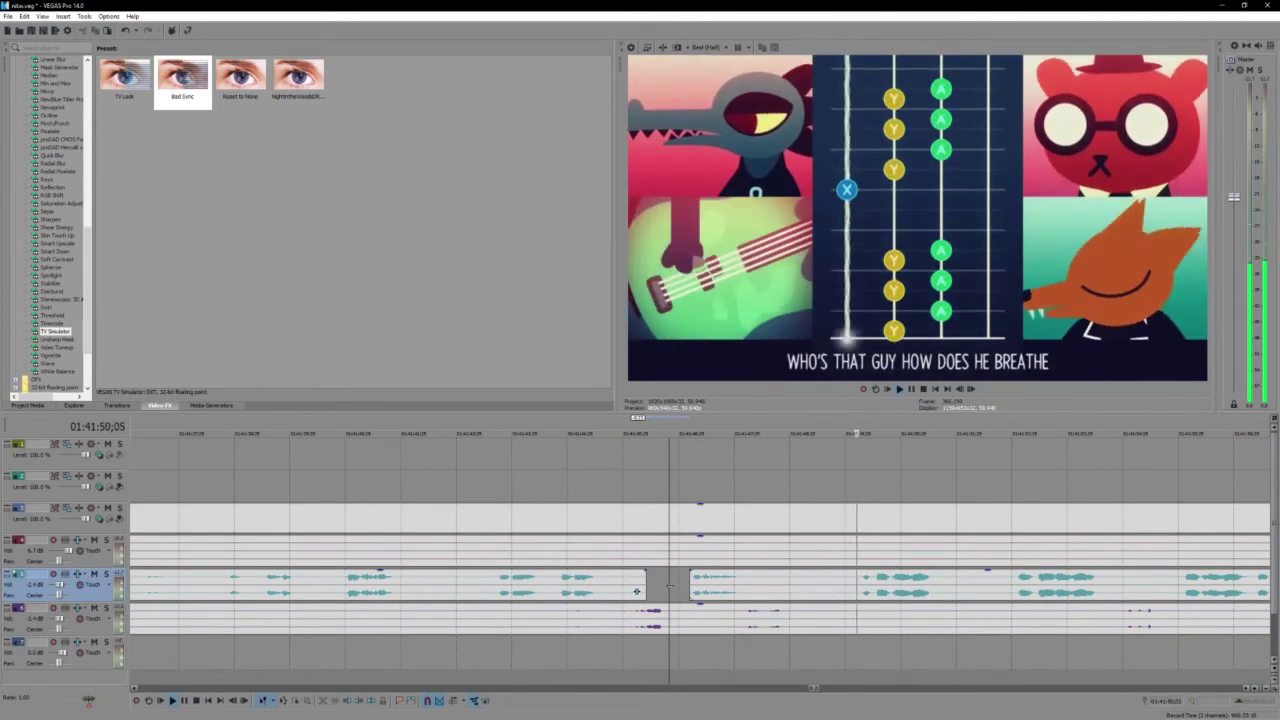
Split the red audio track at 01:41:43;27, where the song title appears, and play back across the cut
{"action": "left_click", "coordinate": [509, 556]}
{"action": "scroll", "coordinate": [760, 578], "scroll_direction": "down", "scroll_amount": 3}
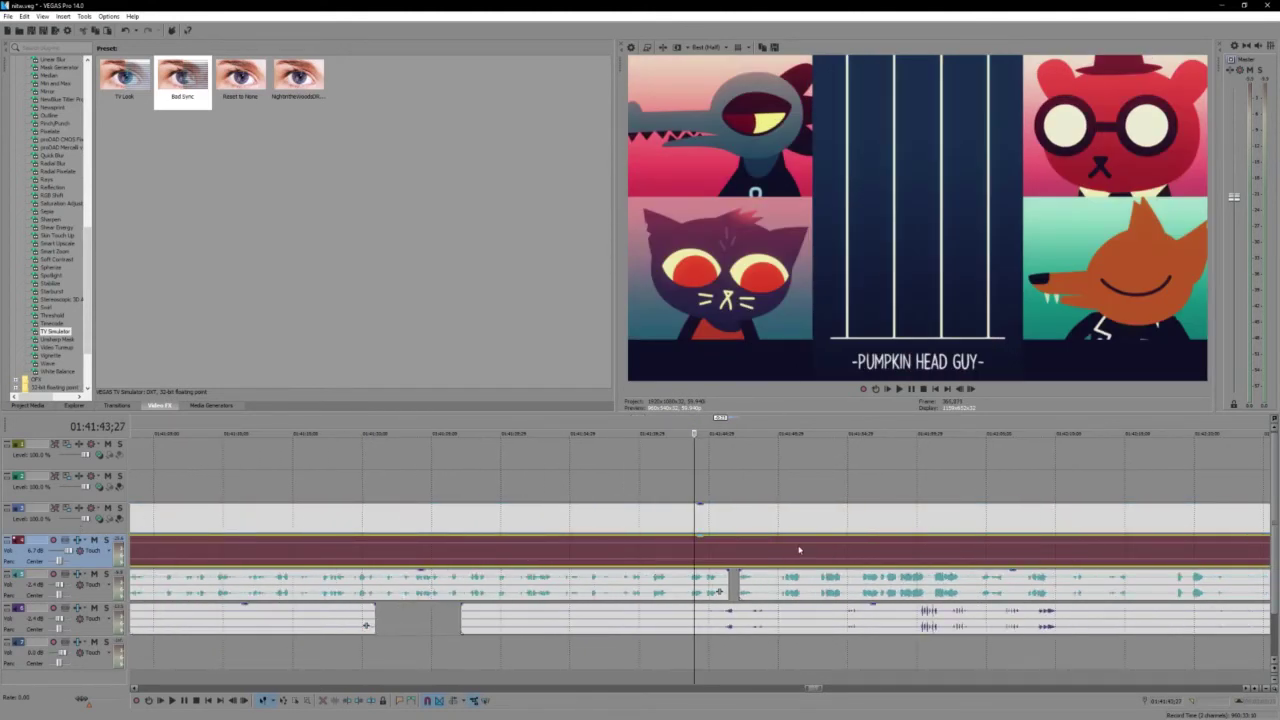
{"action": "key", "text": "s"}
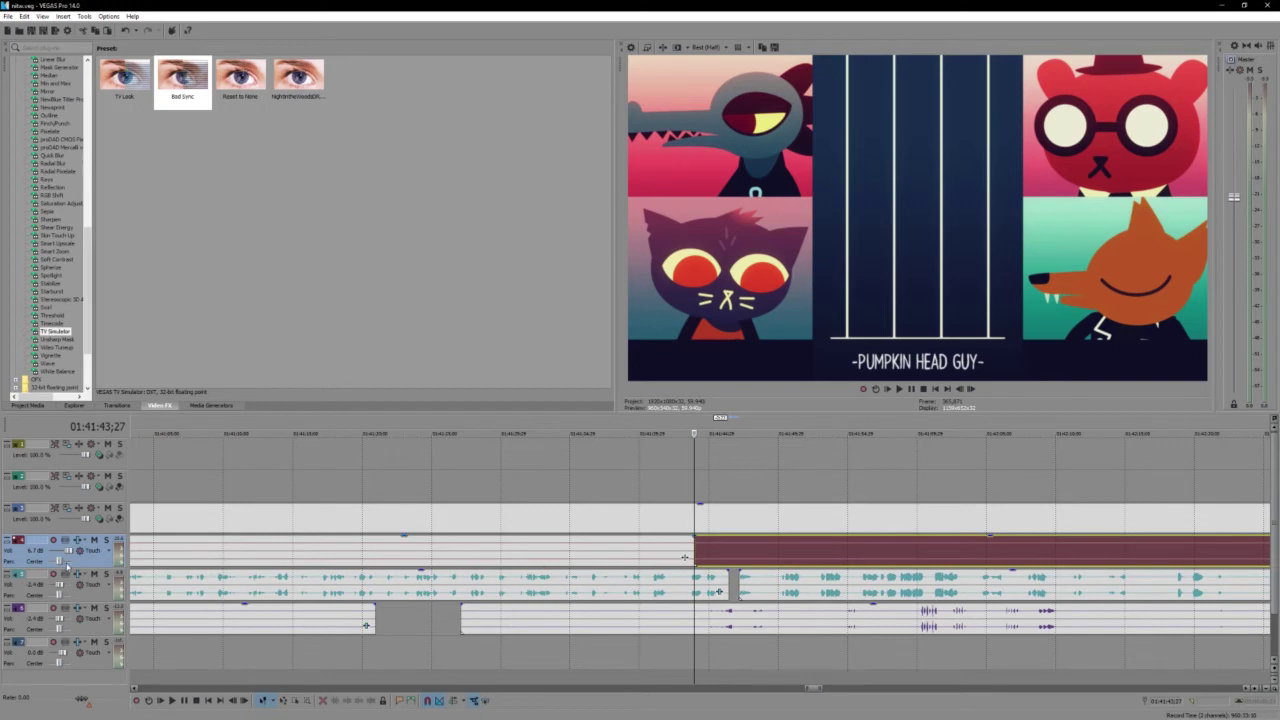
{"action": "left_click", "coordinate": [655, 550]}
{"action": "key", "text": "space"}
{"action": "scroll", "coordinate": [635, 550], "scroll_direction": "up", "scroll_amount": 3}
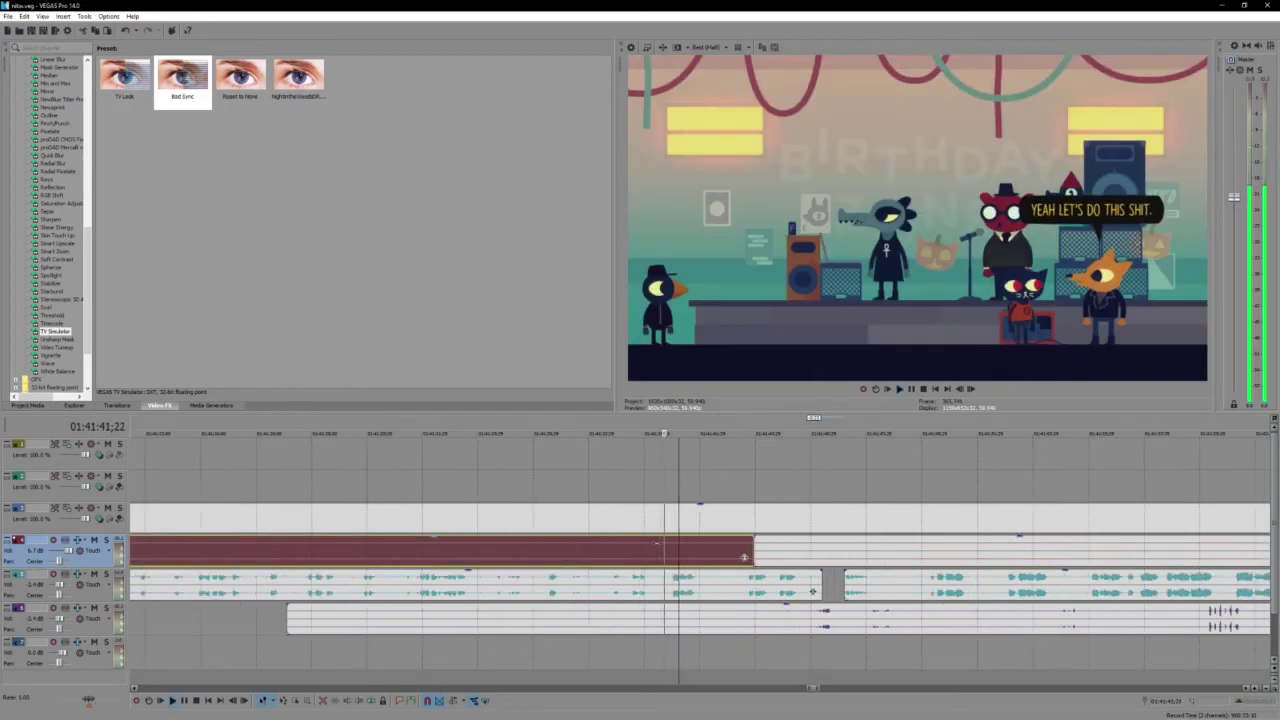
{"action": "scroll", "coordinate": [745, 557], "scroll_direction": "down", "scroll_amount": 3}
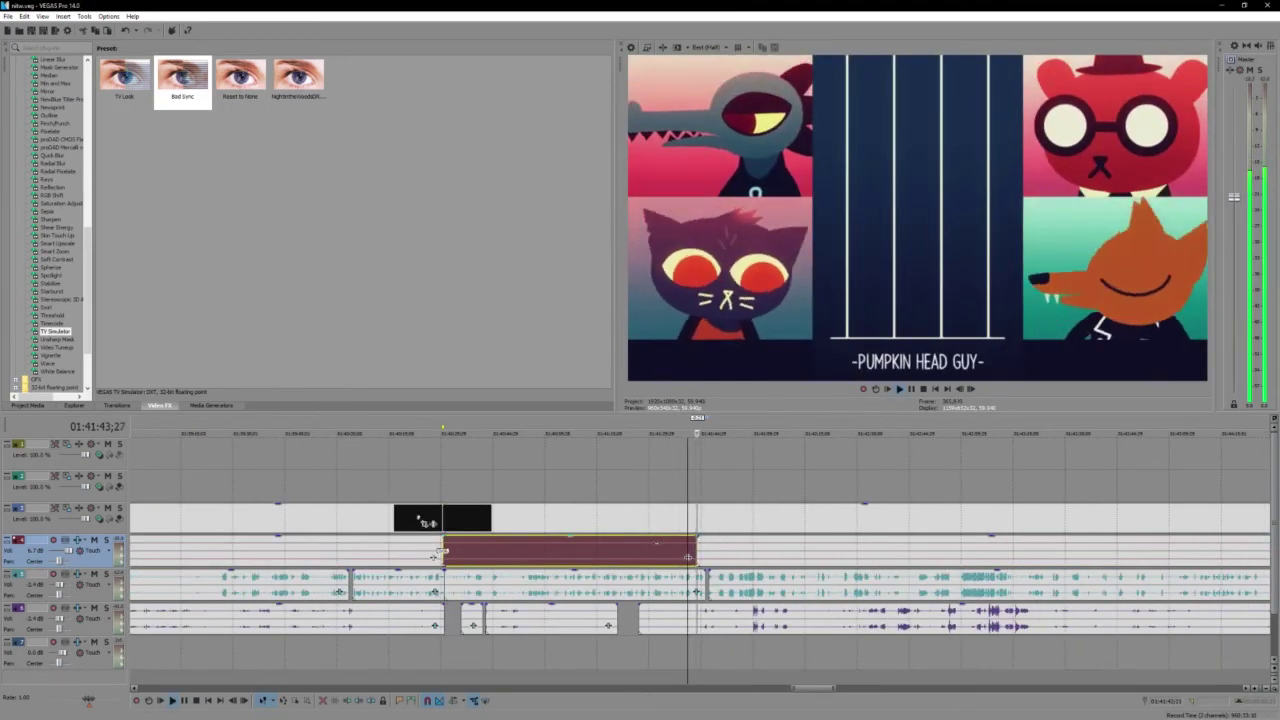
{"action": "scroll", "coordinate": [658, 550], "scroll_direction": "down", "scroll_amount": 4}
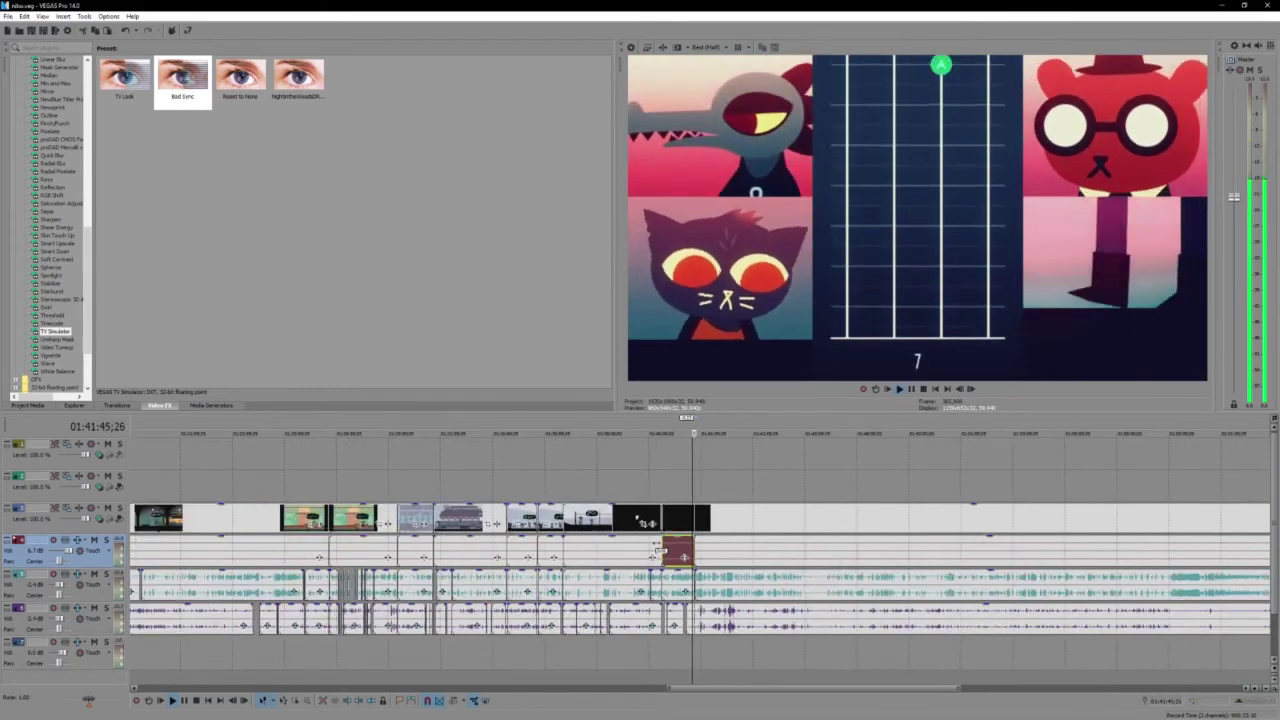
{"action": "scroll", "coordinate": [650, 552], "scroll_direction": "up", "scroll_amount": 5}
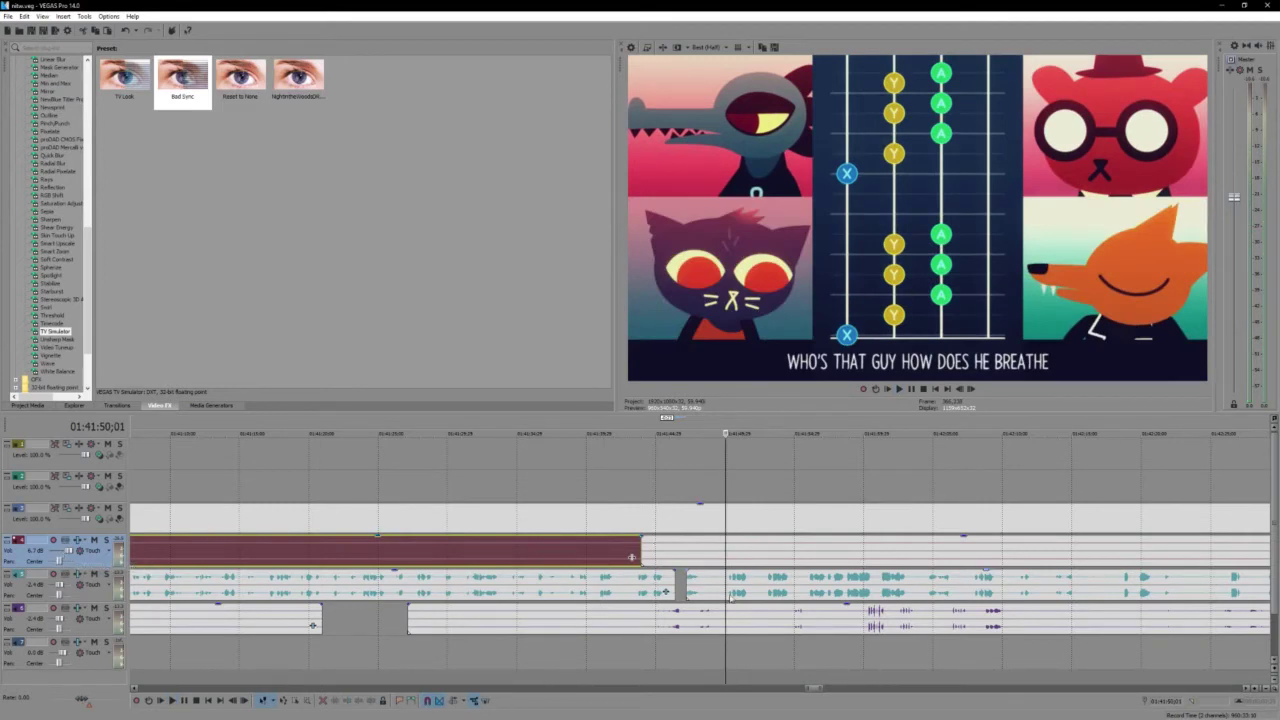
Select the red-track piece after the split, then play back the earlier bedroom scene around 00:56:01
{"action": "left_click", "coordinate": [715, 549]}
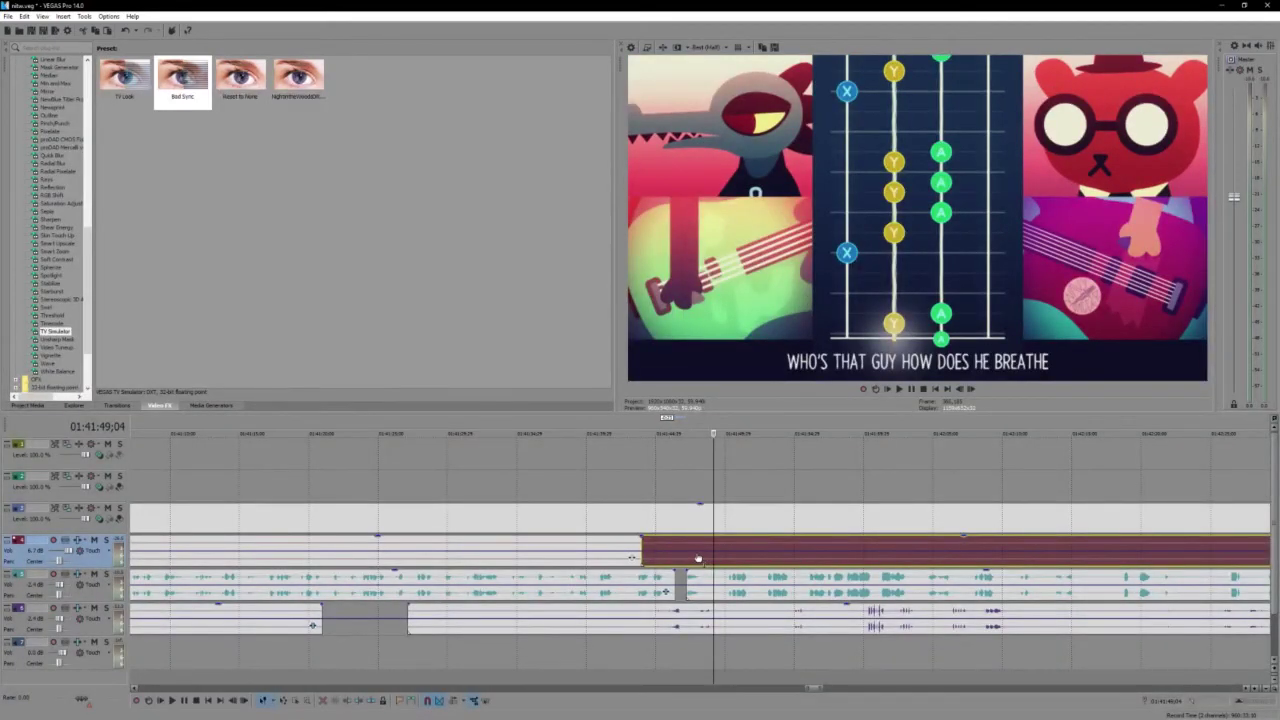
{"action": "scroll", "coordinate": [697, 557], "scroll_direction": "down", "scroll_amount": 6}
{"action": "scroll", "coordinate": [697, 557], "scroll_direction": "down", "scroll_amount": 2}
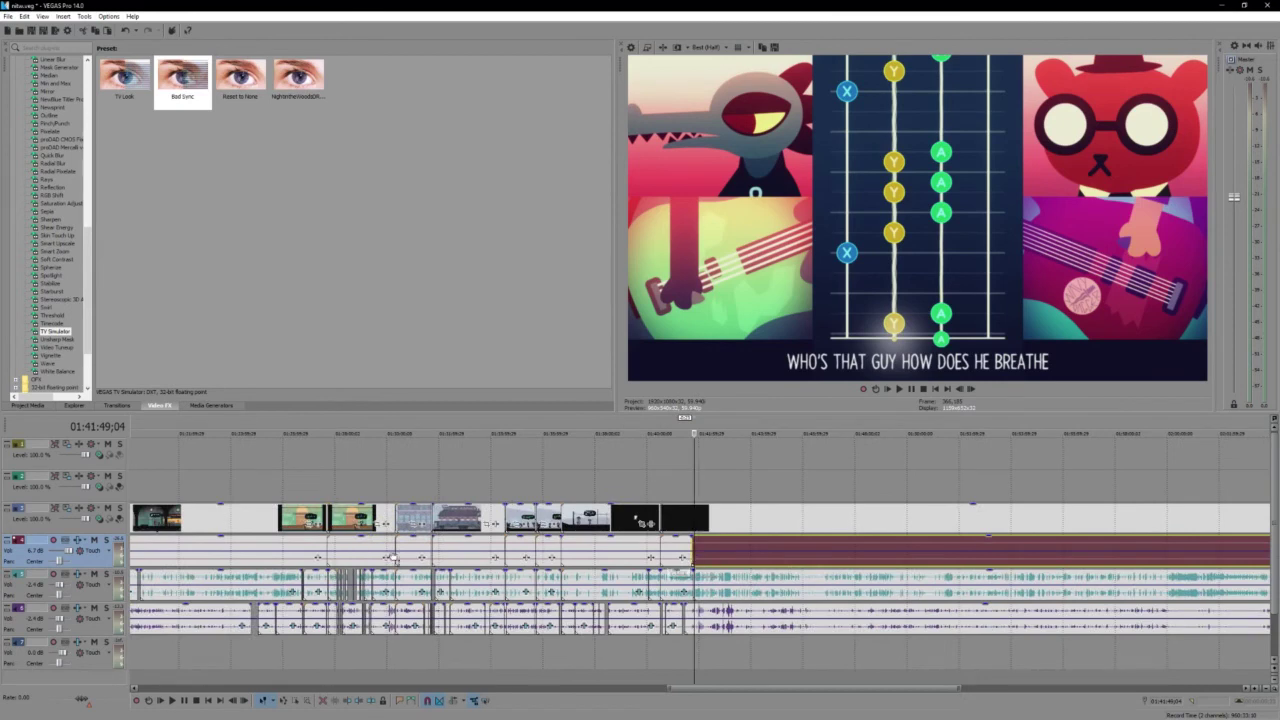
{"action": "left_click", "coordinate": [474, 545]}
{"action": "key", "text": "space"}
{"action": "scroll", "coordinate": [520, 562], "scroll_direction": "down", "scroll_amount": 4}
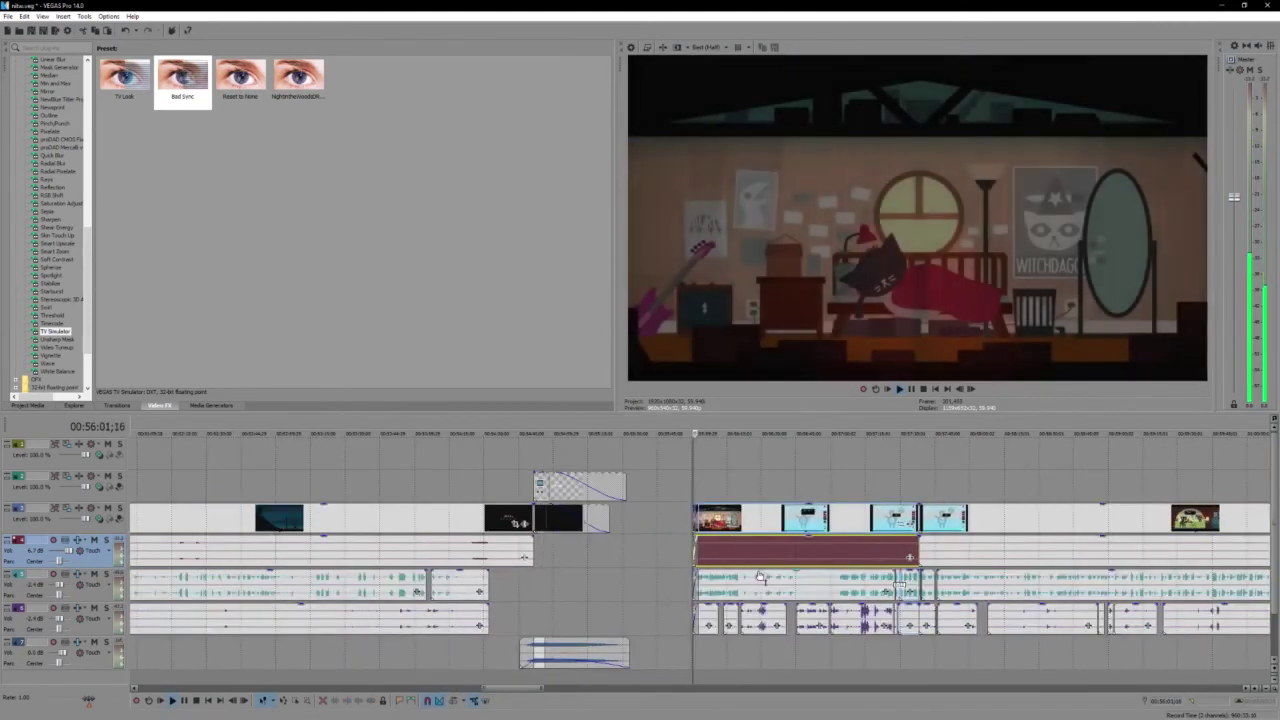
{"action": "scroll", "coordinate": [760, 577], "scroll_direction": "down", "scroll_amount": 5}
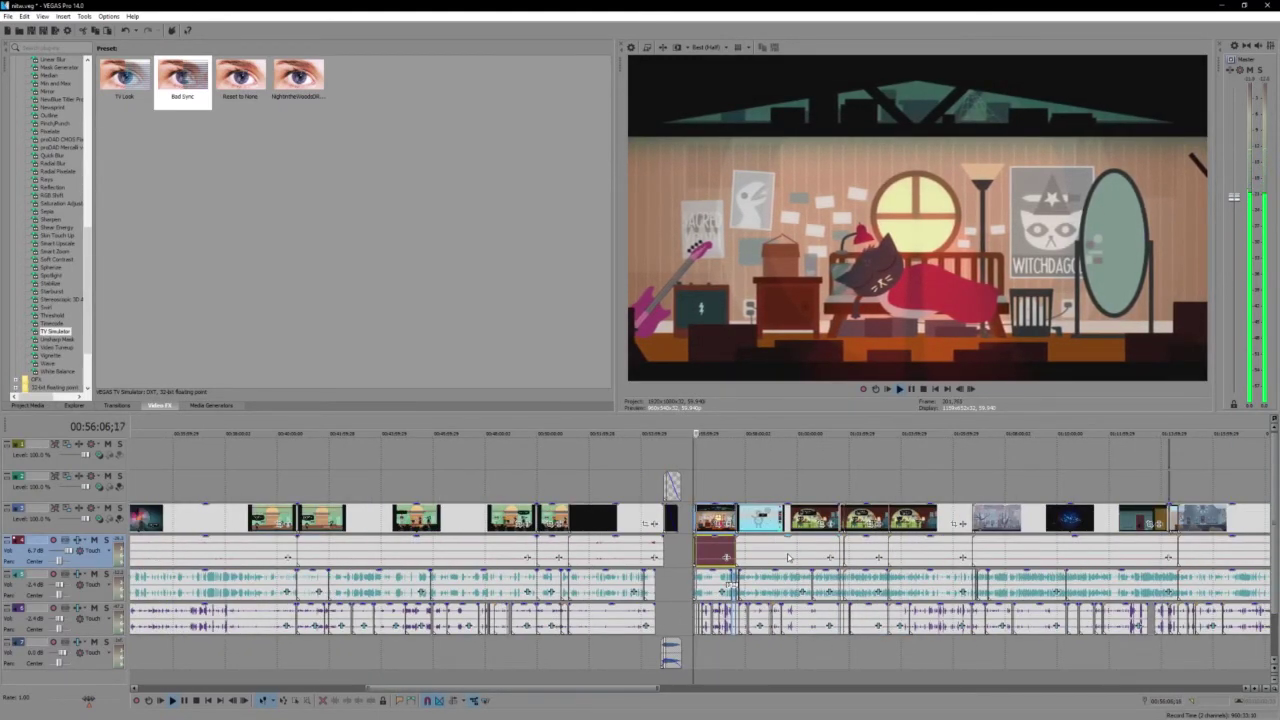
{"action": "key", "text": "space"}
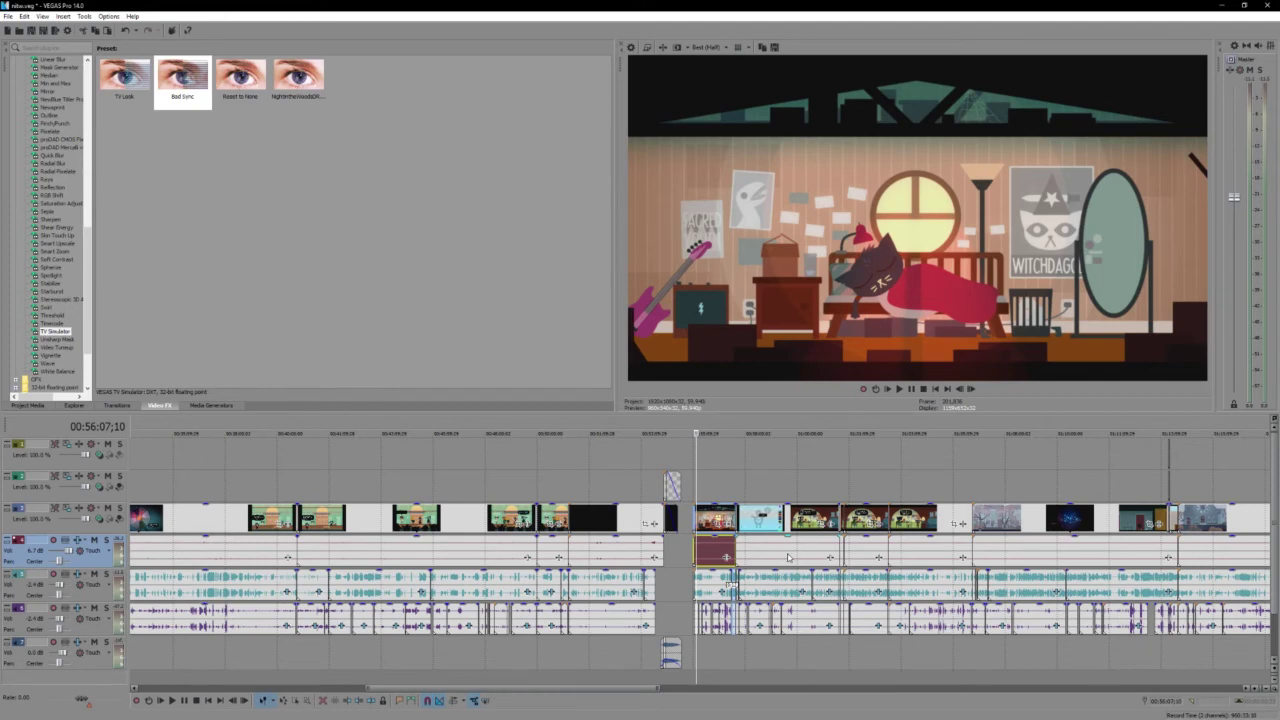
Play back the Pumpkin Head Guy song from 01:41:43;27 and select the long teal-track piece beneath it
{"action": "scroll", "coordinate": [788, 557], "scroll_direction": "down", "scroll_amount": 5}
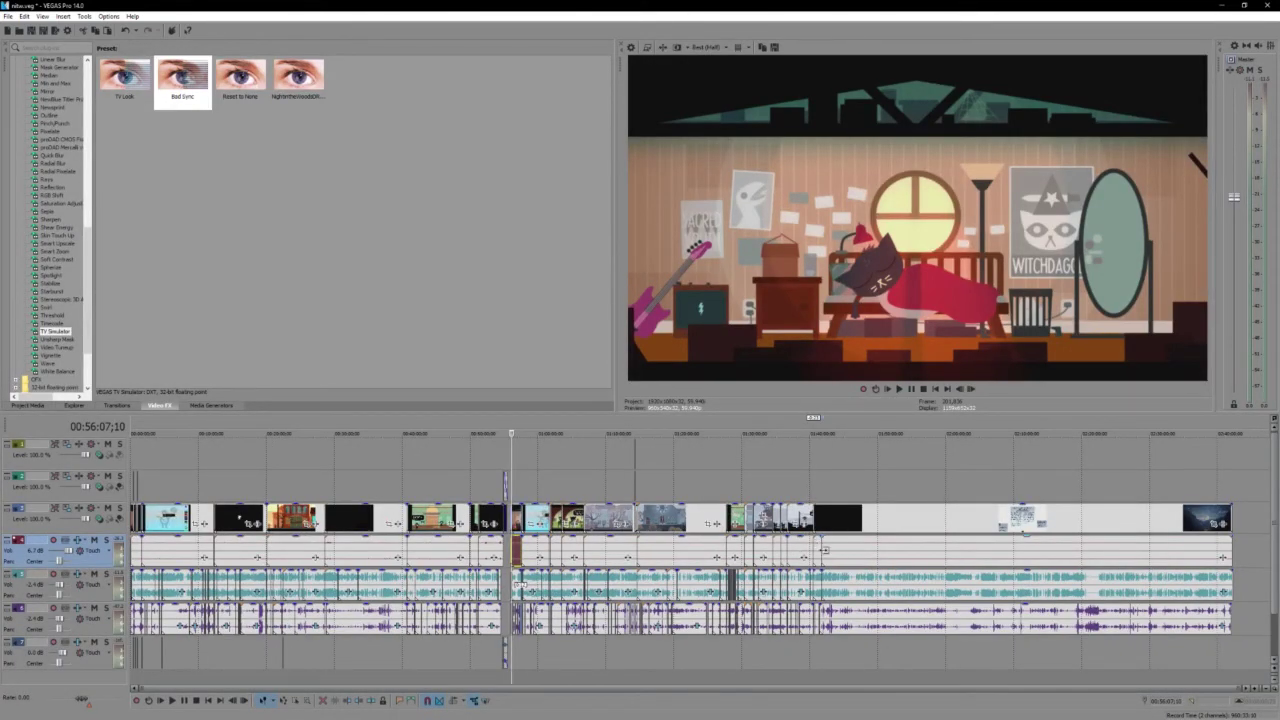
{"action": "left_click", "coordinate": [823, 549]}
{"action": "key", "text": "s"}
{"action": "scroll", "coordinate": [824, 549], "scroll_direction": "up", "scroll_amount": 5}
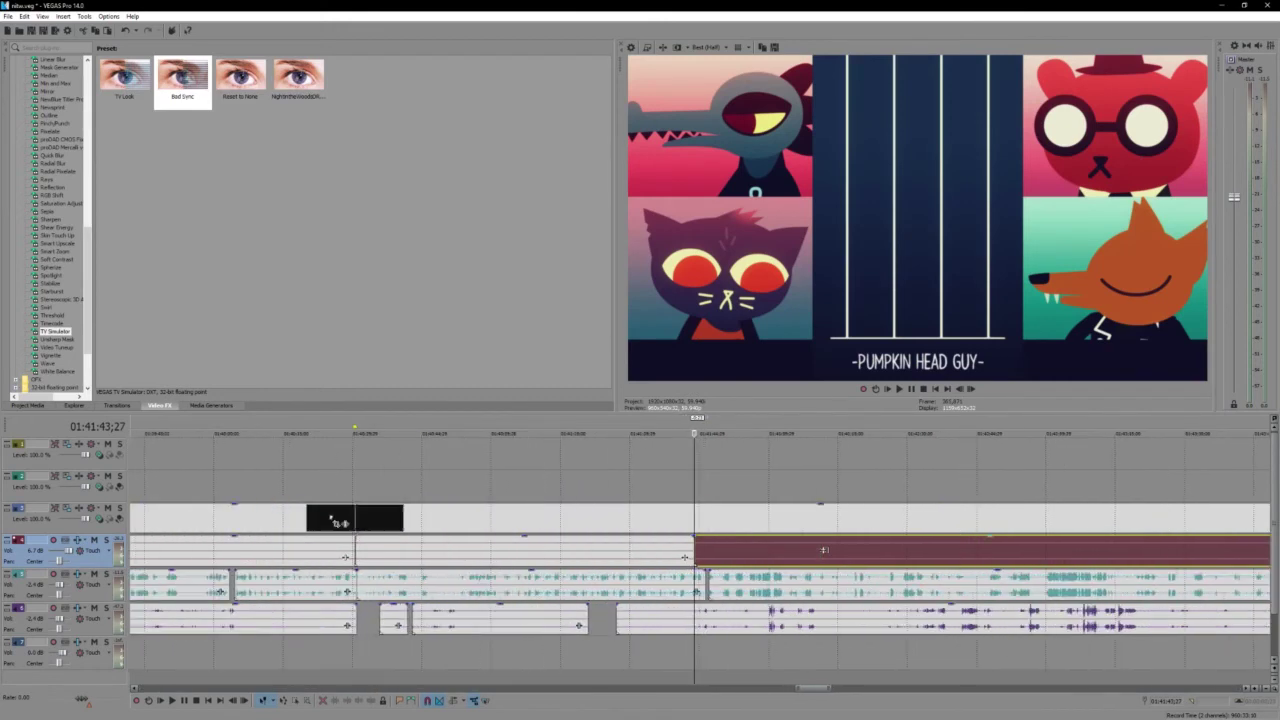
{"action": "key", "text": "space"}
{"action": "scroll", "coordinate": [824, 549], "scroll_direction": "up", "scroll_amount": 3}
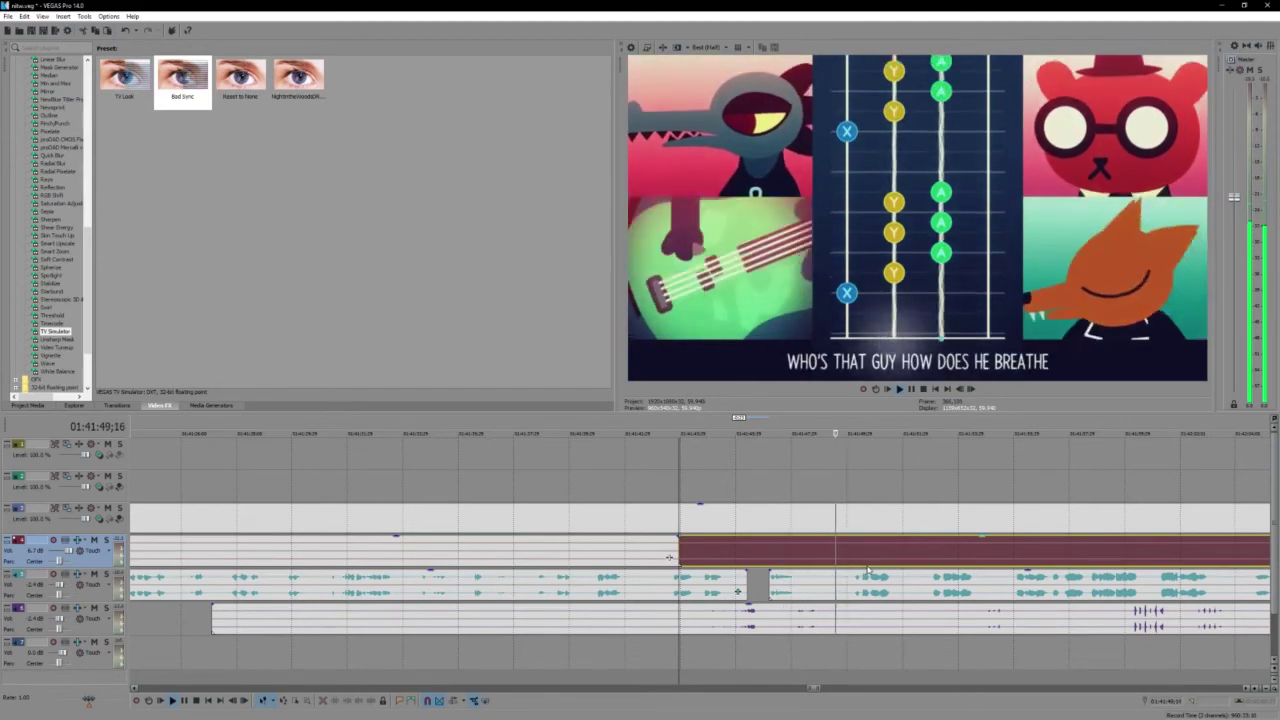
{"action": "scroll", "coordinate": [810, 572], "scroll_direction": "up", "scroll_amount": 2}
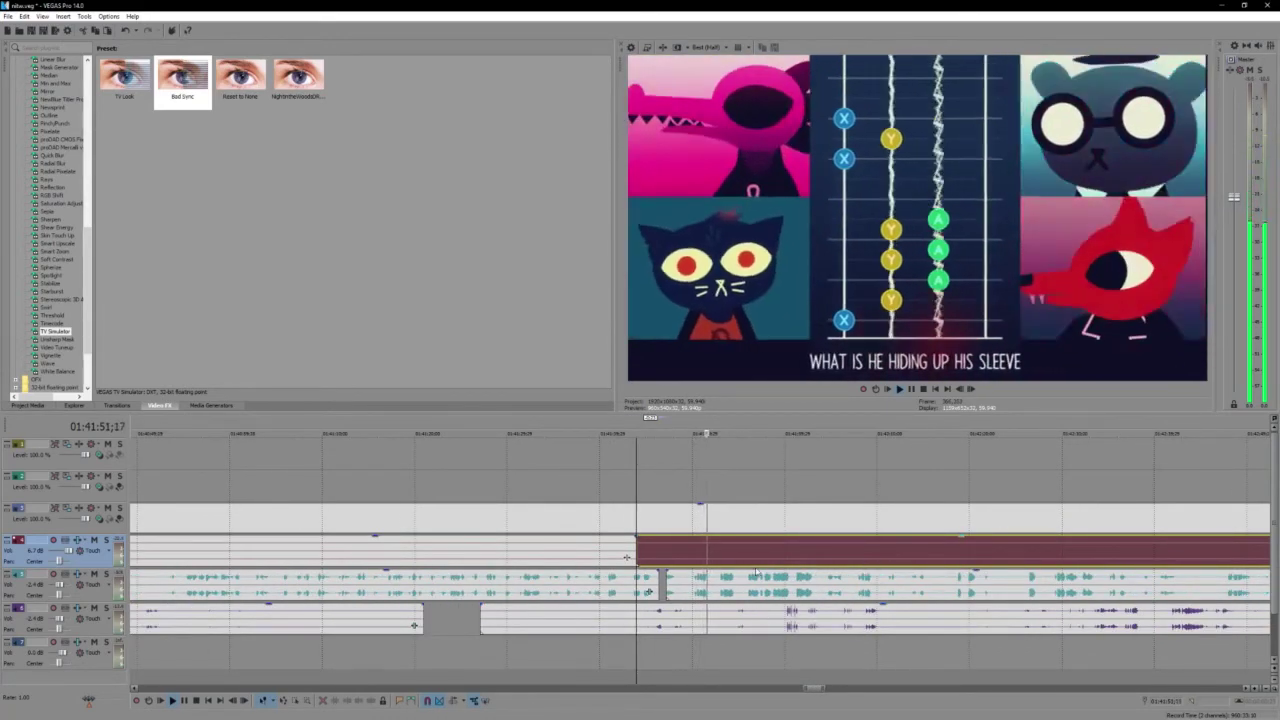
{"action": "scroll", "coordinate": [770, 595], "scroll_direction": "down", "scroll_amount": 1}
{"action": "left_click", "coordinate": [804, 578]}
{"action": "scroll", "coordinate": [804, 578], "scroll_direction": "up", "scroll_amount": 1}
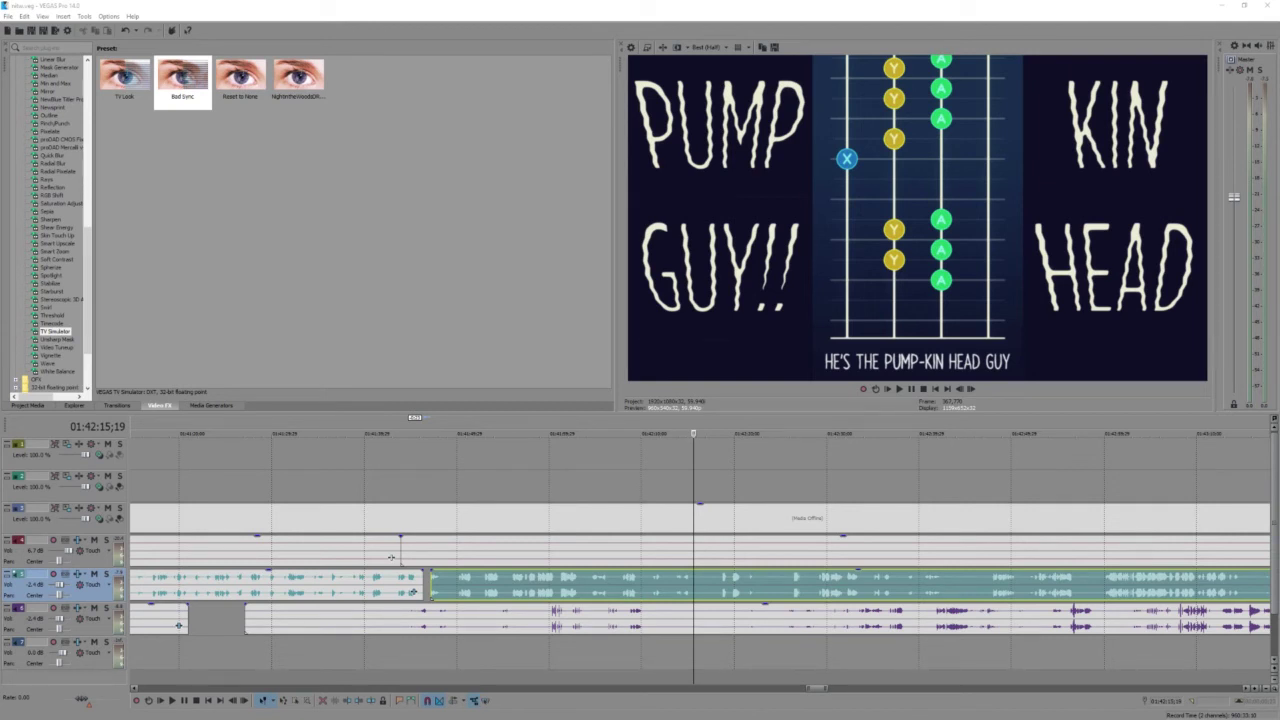
Switch to the browser, enlarge its window and skip ahead in the Vegas Pro 15 First Look video to watch its interface demonstration
{"action": "key", "text": "alt+Tab"}
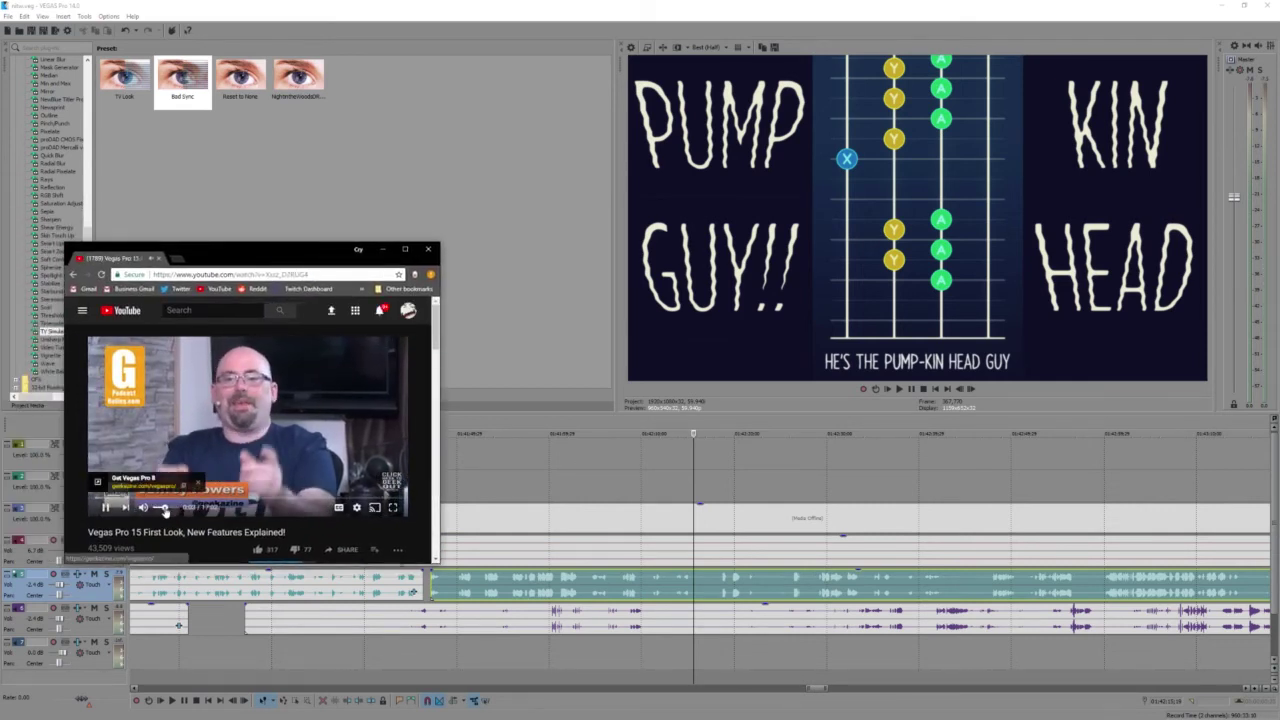
{"action": "mouse_move", "coordinate": [157, 510]}
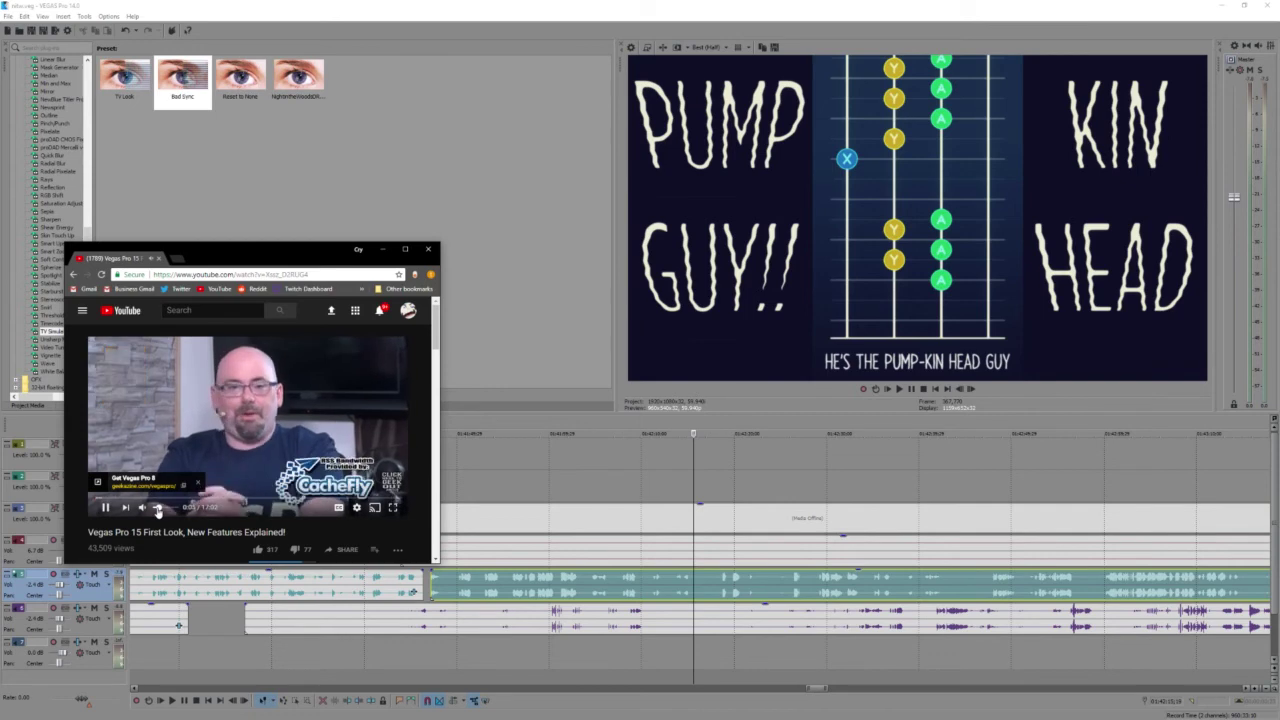
{"action": "left_click_drag", "start_coordinate": [457, 237], "coordinate": [966, 79]}
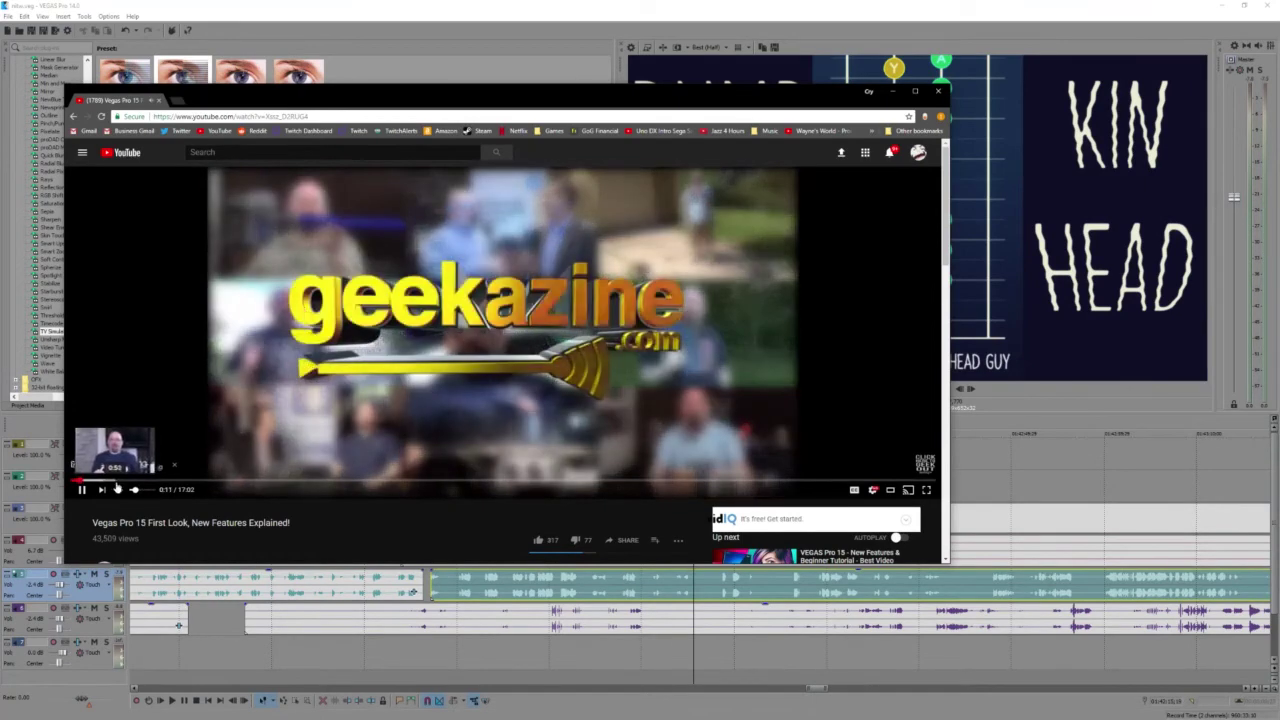
{"action": "left_click", "coordinate": [166, 481]}
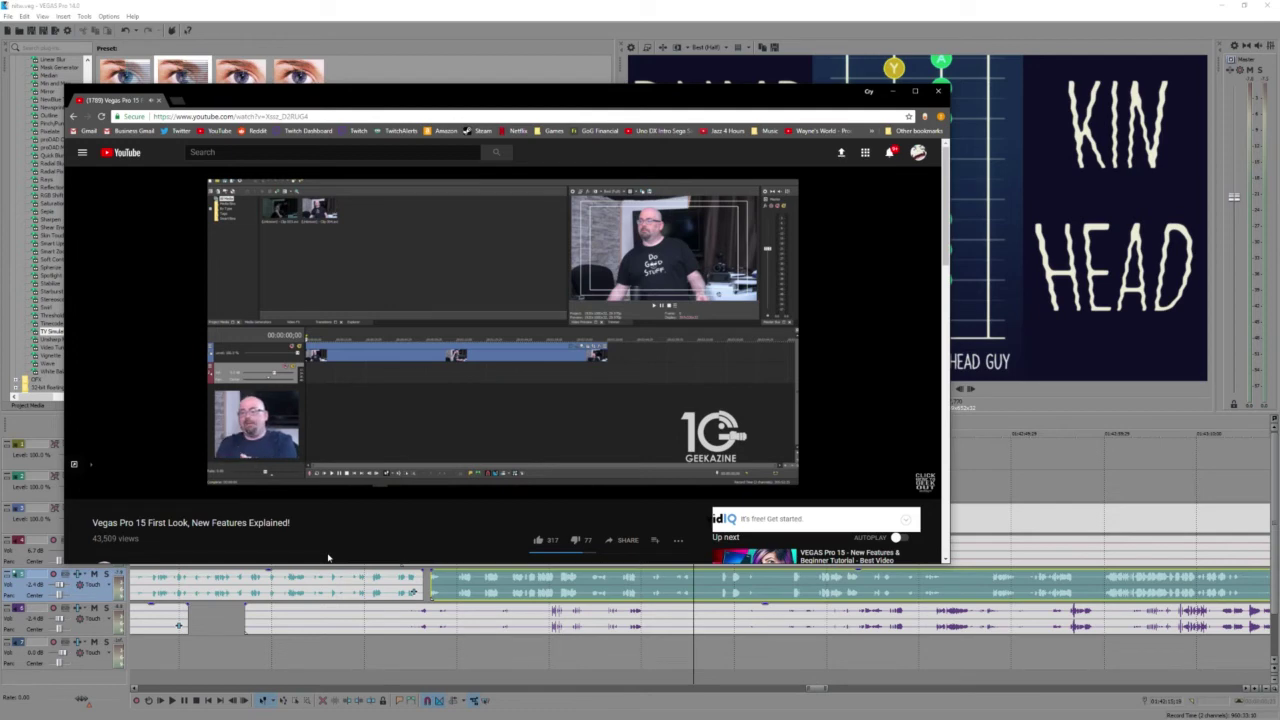
{"action": "left_click_drag", "start_coordinate": [330, 563], "coordinate": [354, 638]}
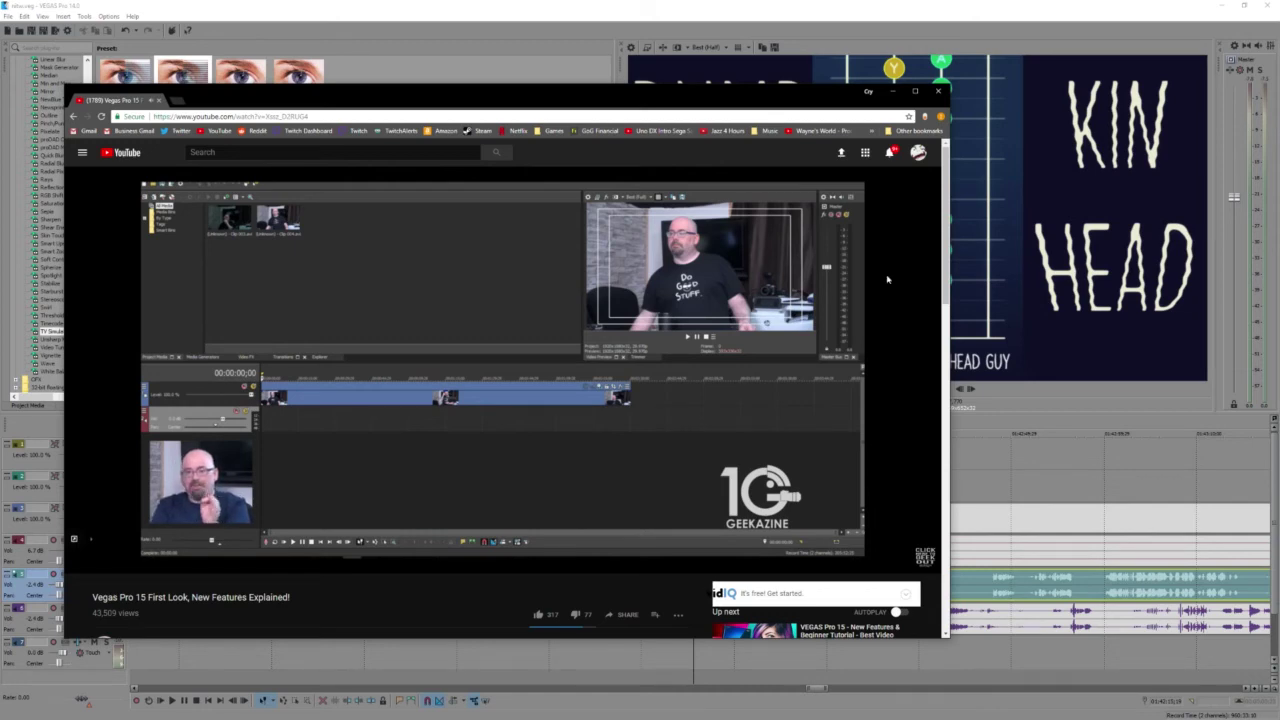
{"action": "left_click_drag", "start_coordinate": [558, 86], "coordinate": [558, 24]}
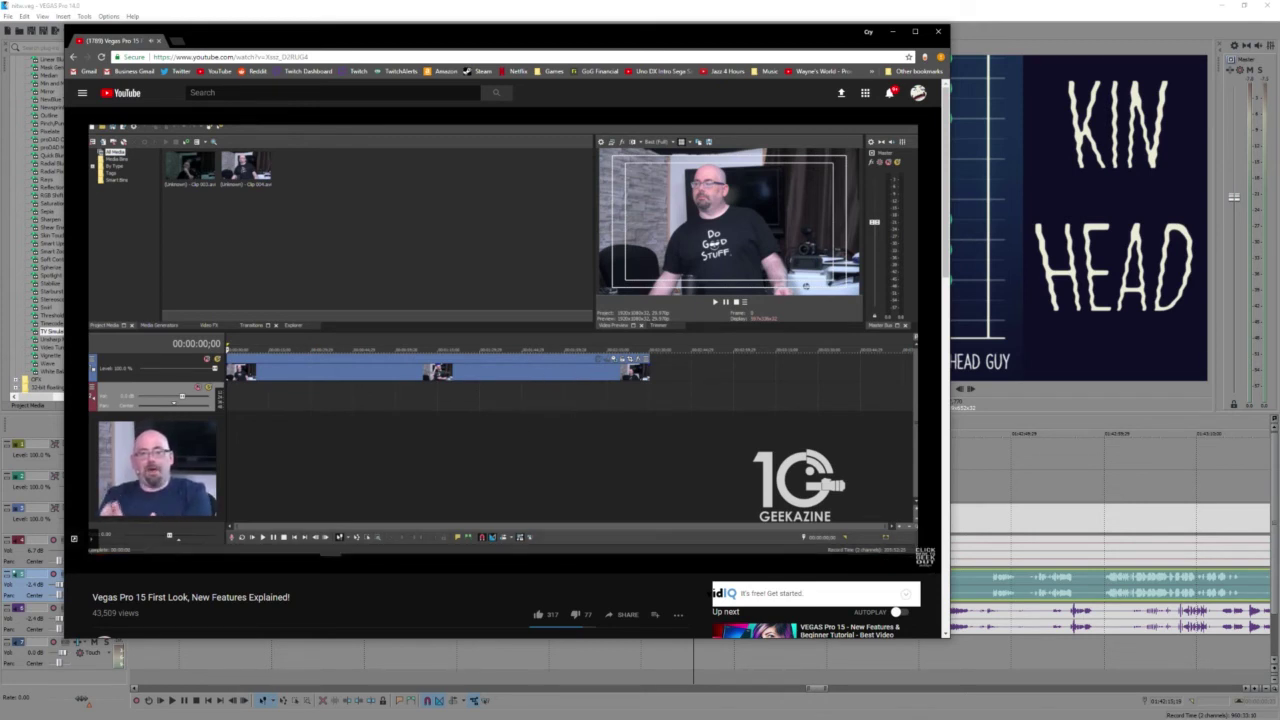
Pause the Vegas Pro 15 video, shrink the browser window and return to VEGAS Pro
{"action": "left_click", "coordinate": [536, 455]}
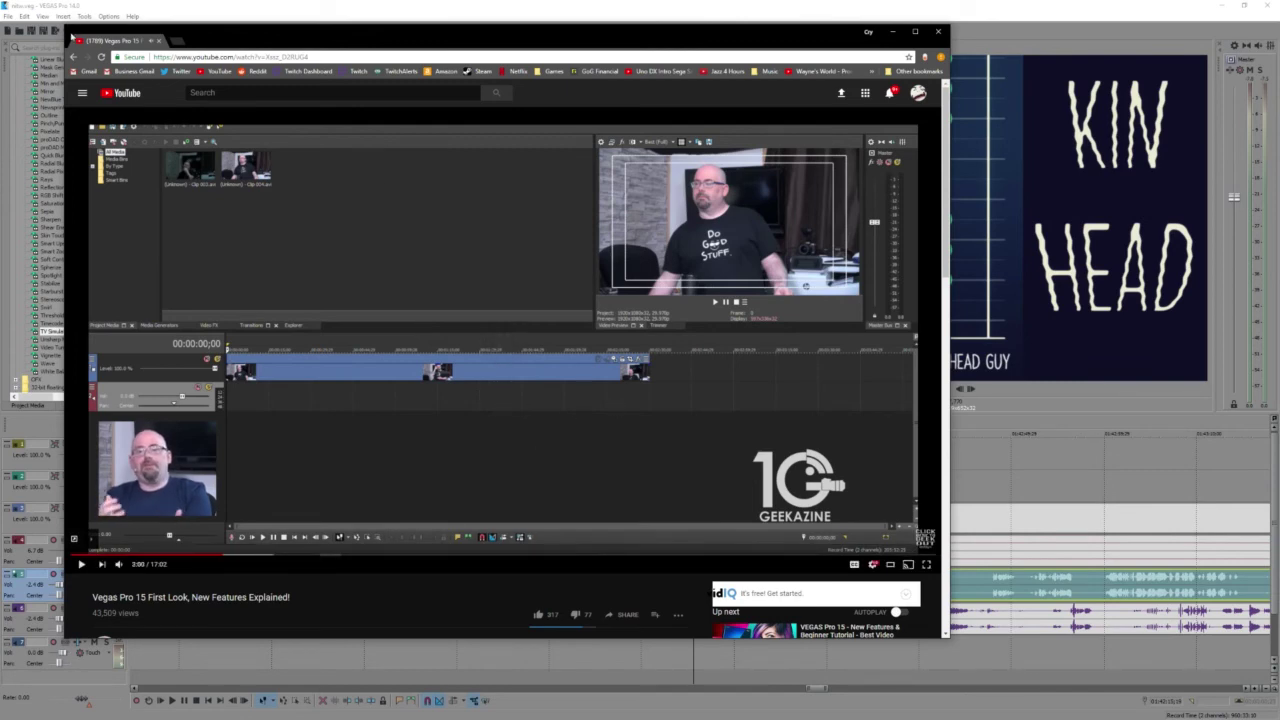
{"action": "left_click_drag", "start_coordinate": [65, 25], "coordinate": [360, 194]}
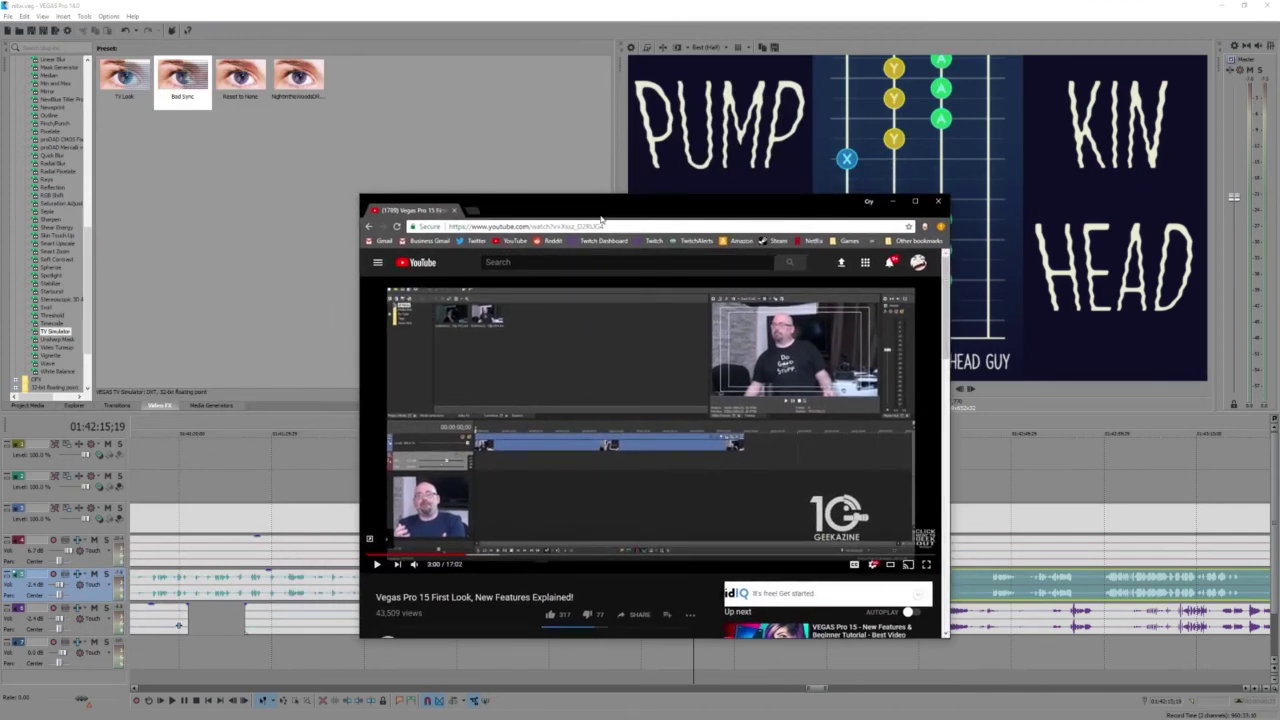
{"action": "key", "text": "super+Down"}
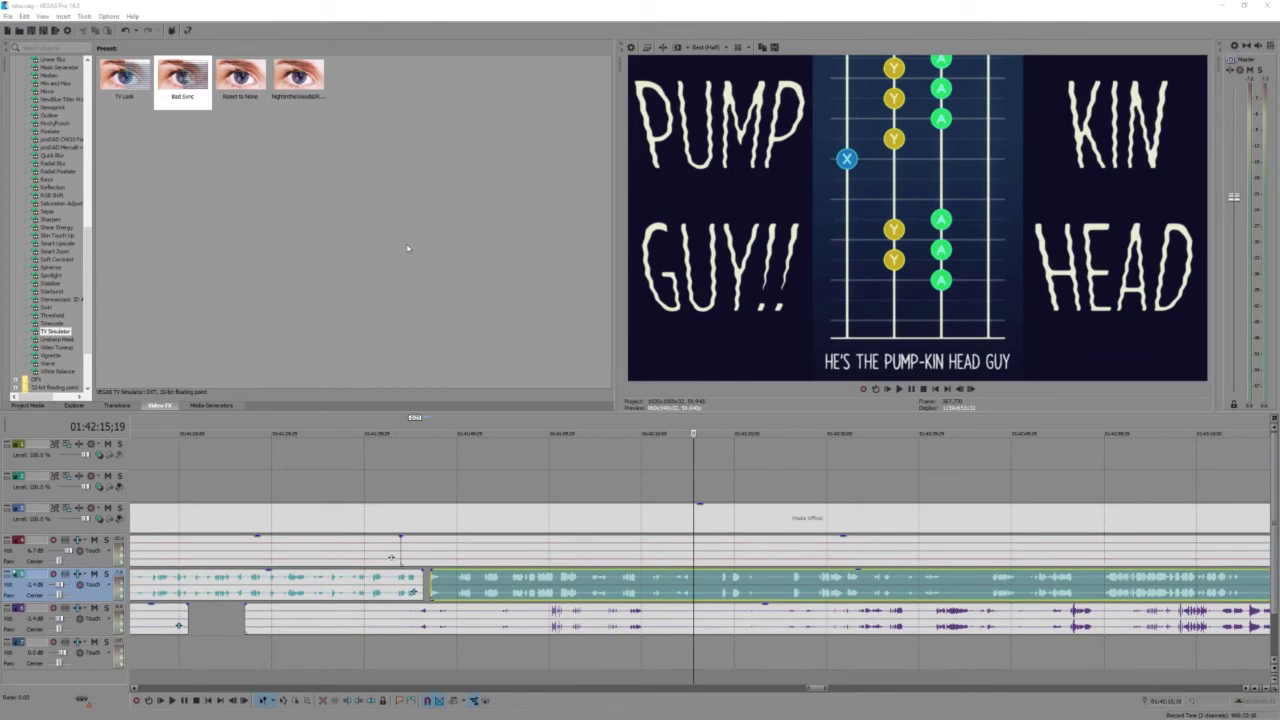
Open the program preferences and look through the list of general options
{"action": "left_click", "coordinate": [108, 16]}
{"action": "left_click", "coordinate": [122, 337]}
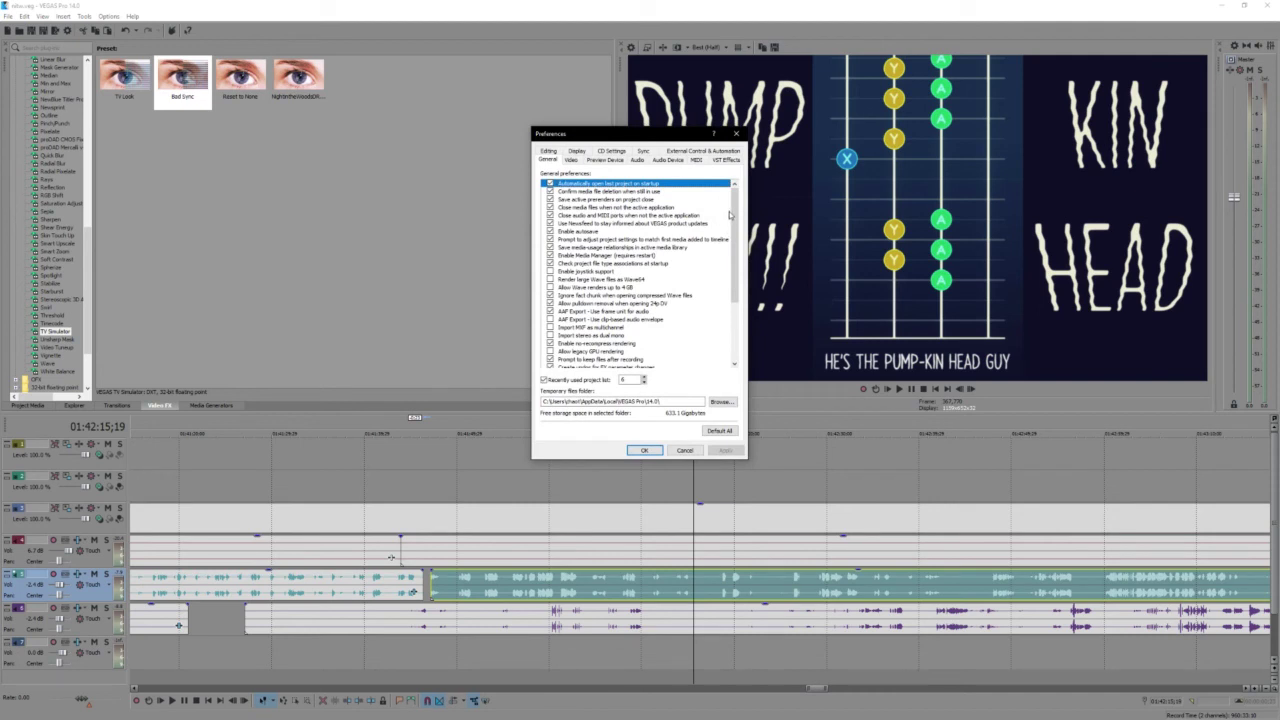
{"action": "scroll", "coordinate": [735, 213], "scroll_direction": "down", "scroll_amount": 1}
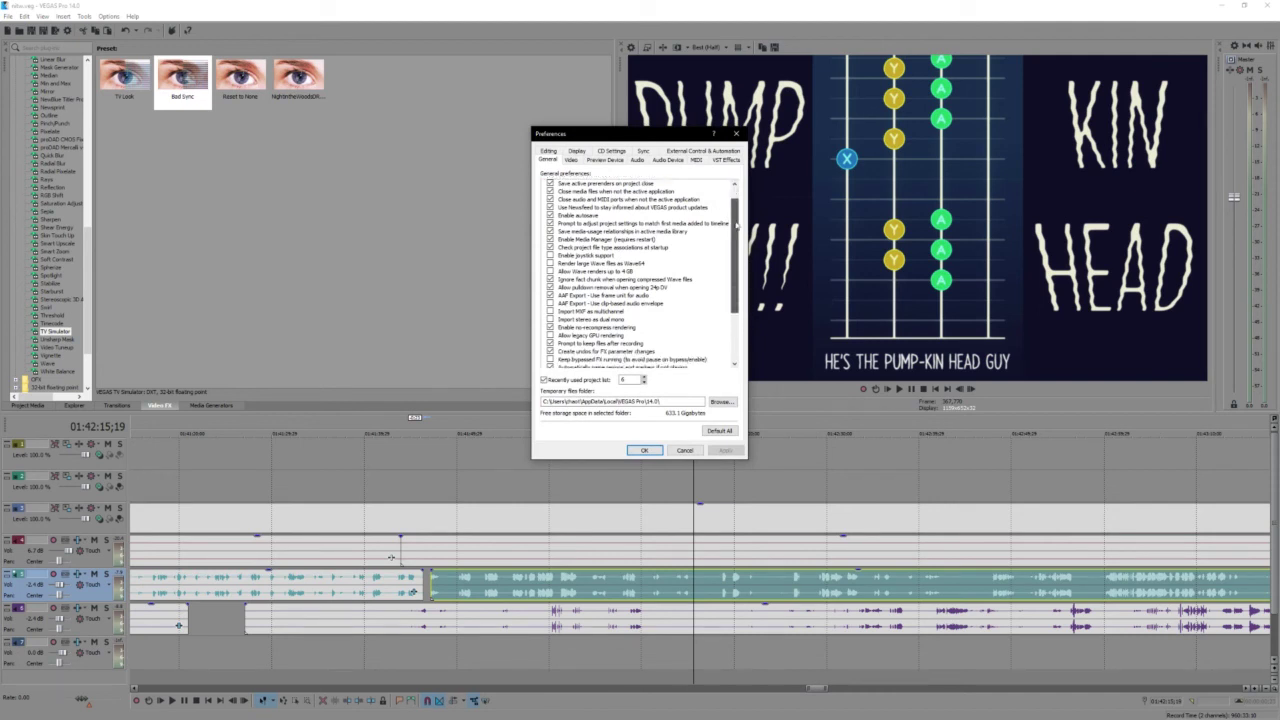
{"action": "left_click_drag", "start_coordinate": [734, 226], "coordinate": [735, 265]}
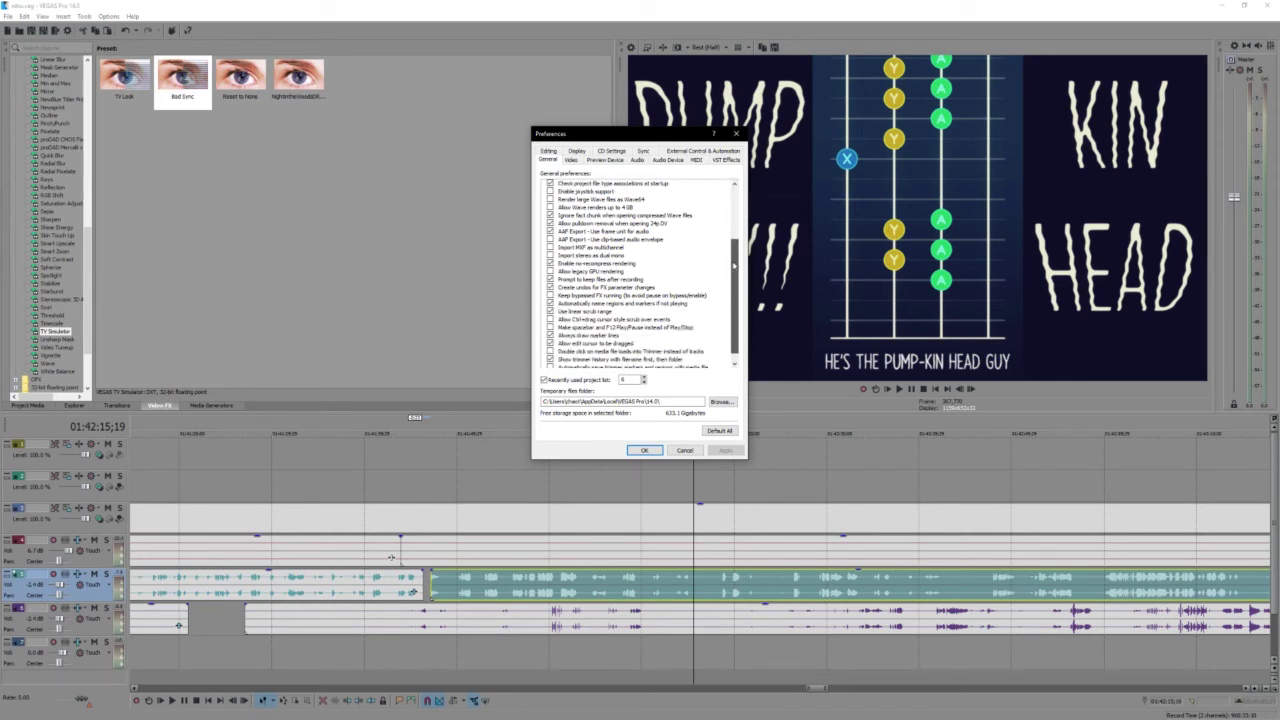
{"action": "left_click_drag", "start_coordinate": [731, 265], "coordinate": [727, 288]}
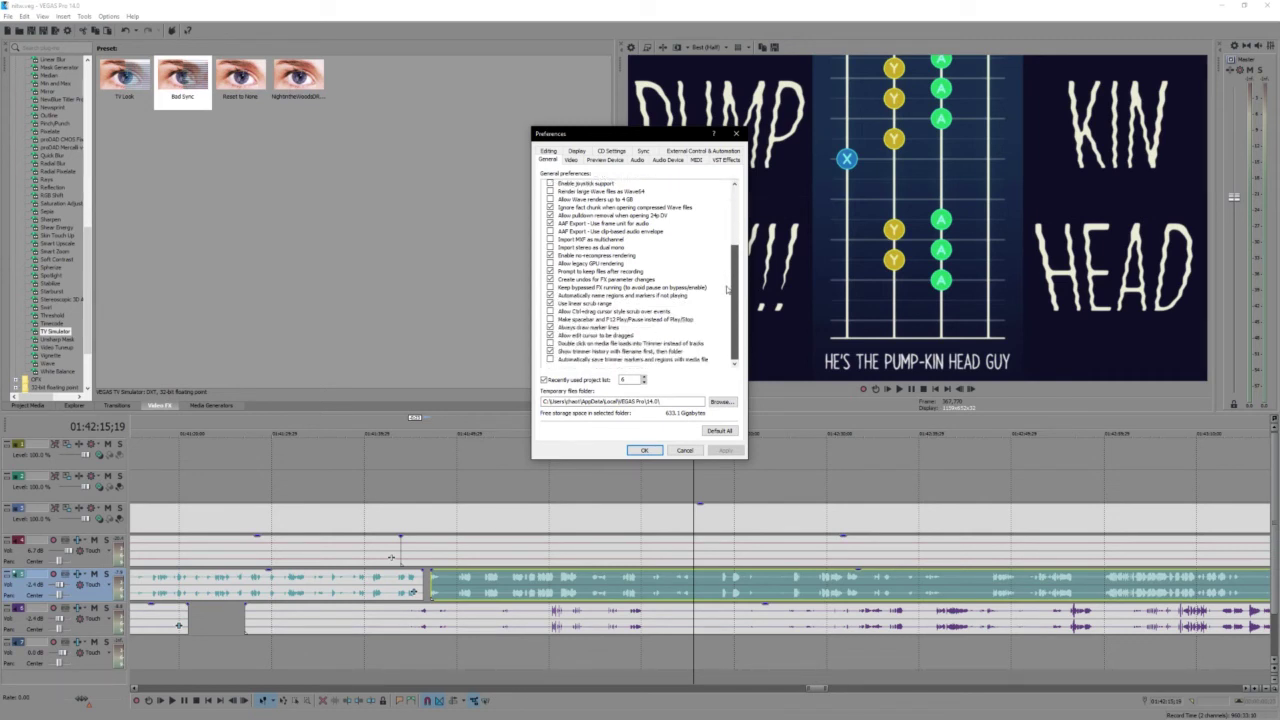
{"action": "scroll", "coordinate": [727, 288], "scroll_direction": "up", "scroll_amount": 4}
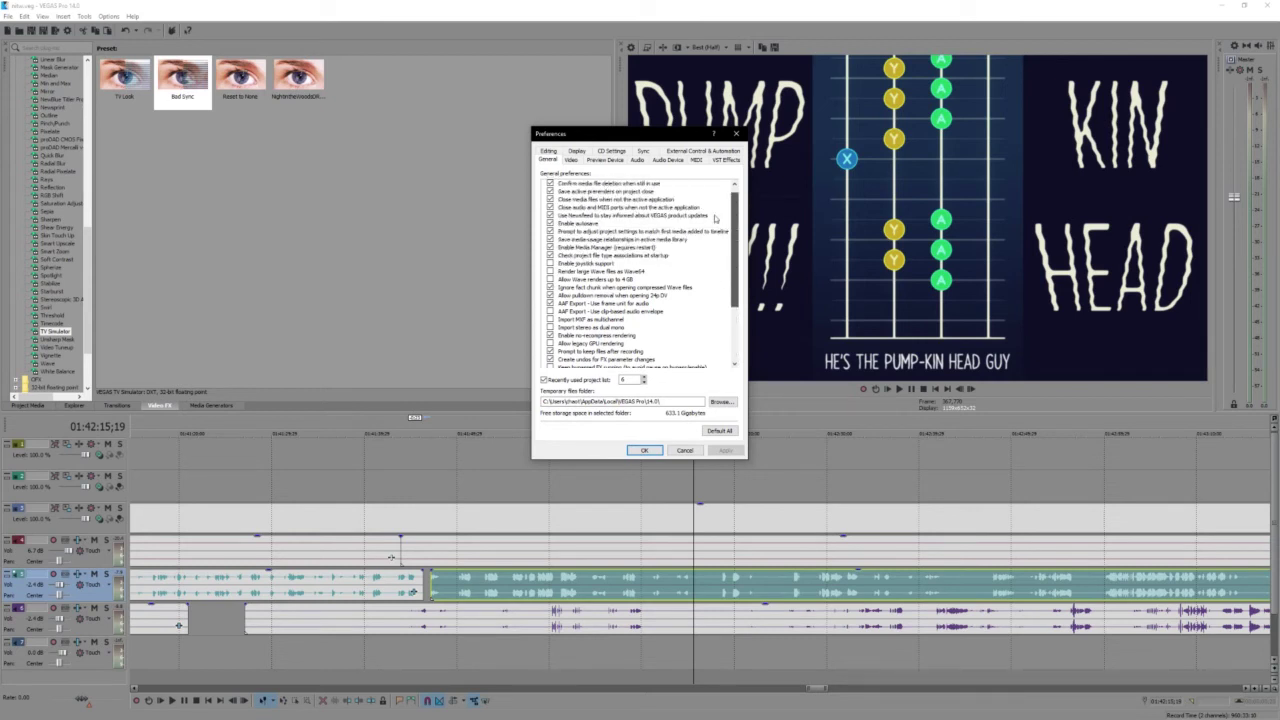
Turn off the Vegas color scheme in the display preferences and apply the change
{"action": "left_click", "coordinate": [576, 151]}
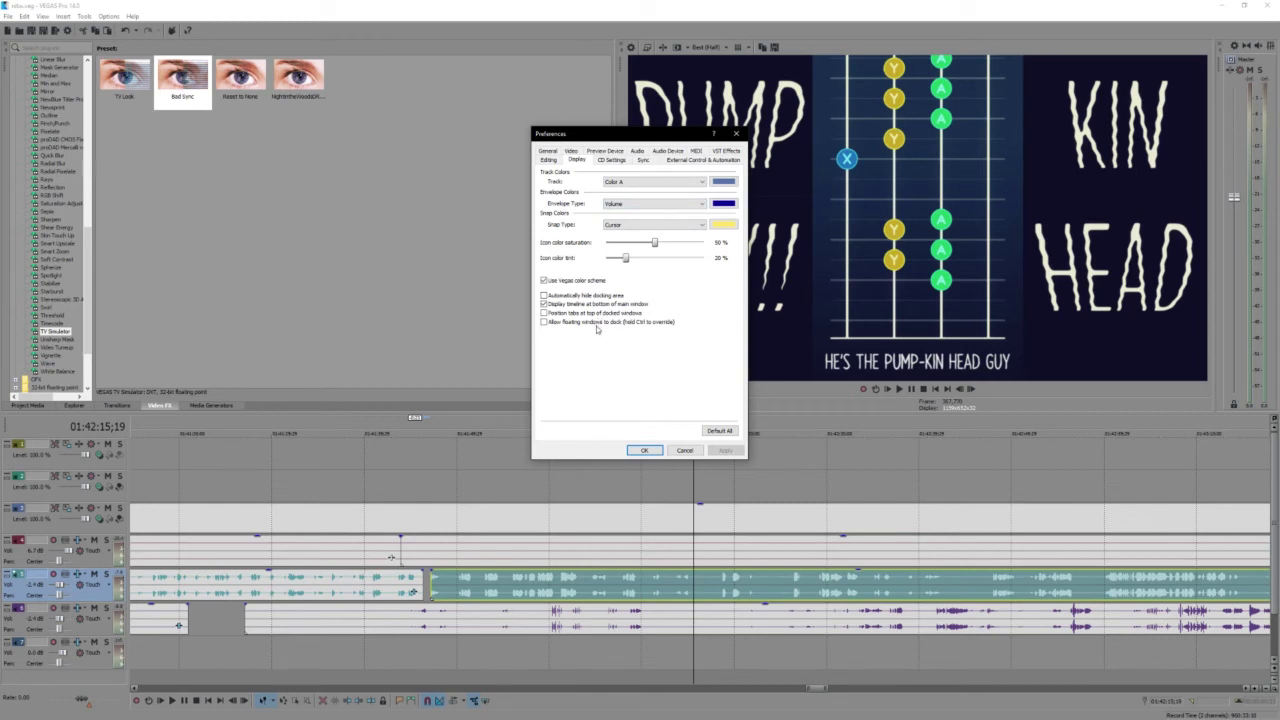
{"action": "left_click", "coordinate": [559, 281]}
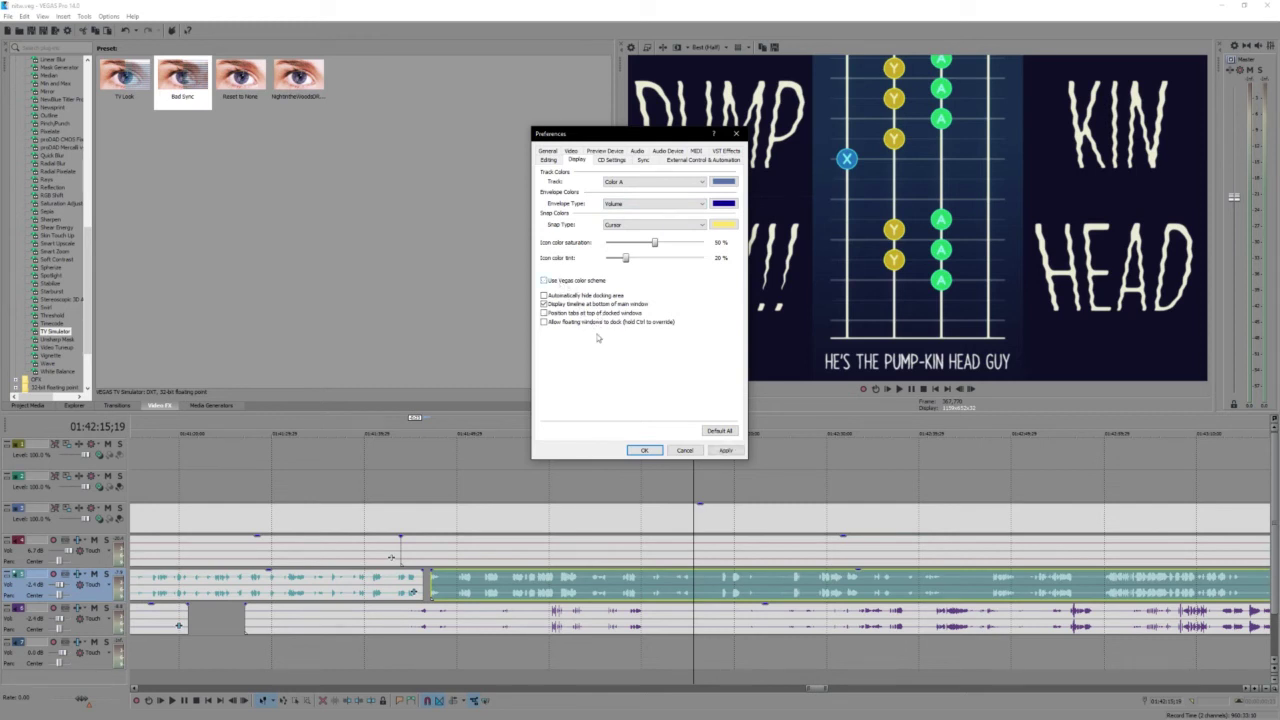
{"action": "left_click", "coordinate": [725, 450]}
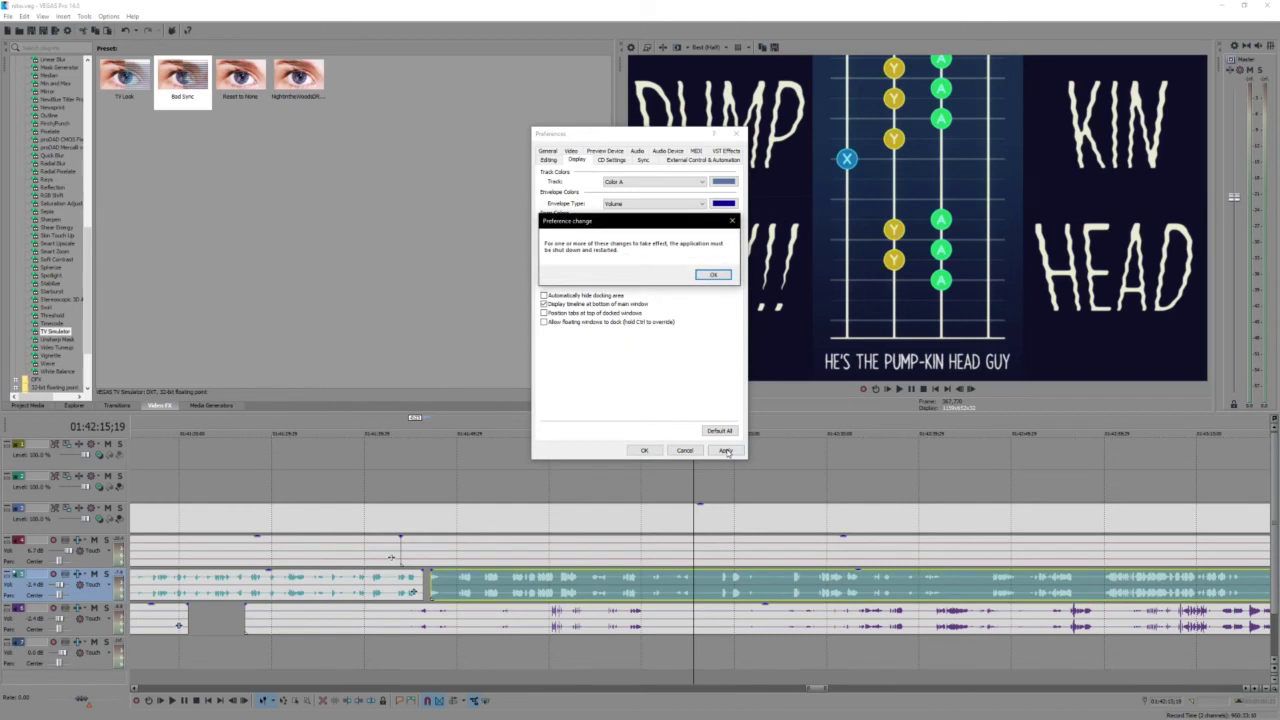
{"action": "left_click", "coordinate": [712, 276]}
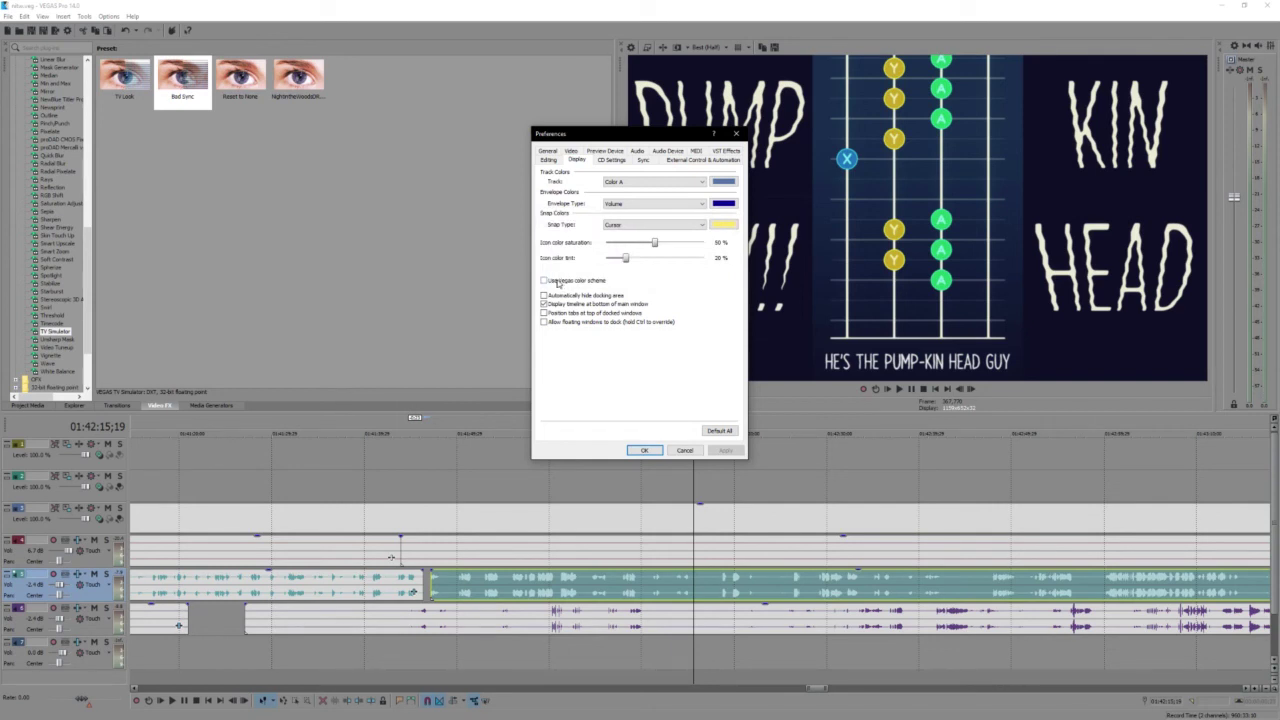
Turn the Vegas color scheme back on, apply it and close the preferences
{"action": "left_click", "coordinate": [557, 282]}
{"action": "left_click", "coordinate": [725, 450]}
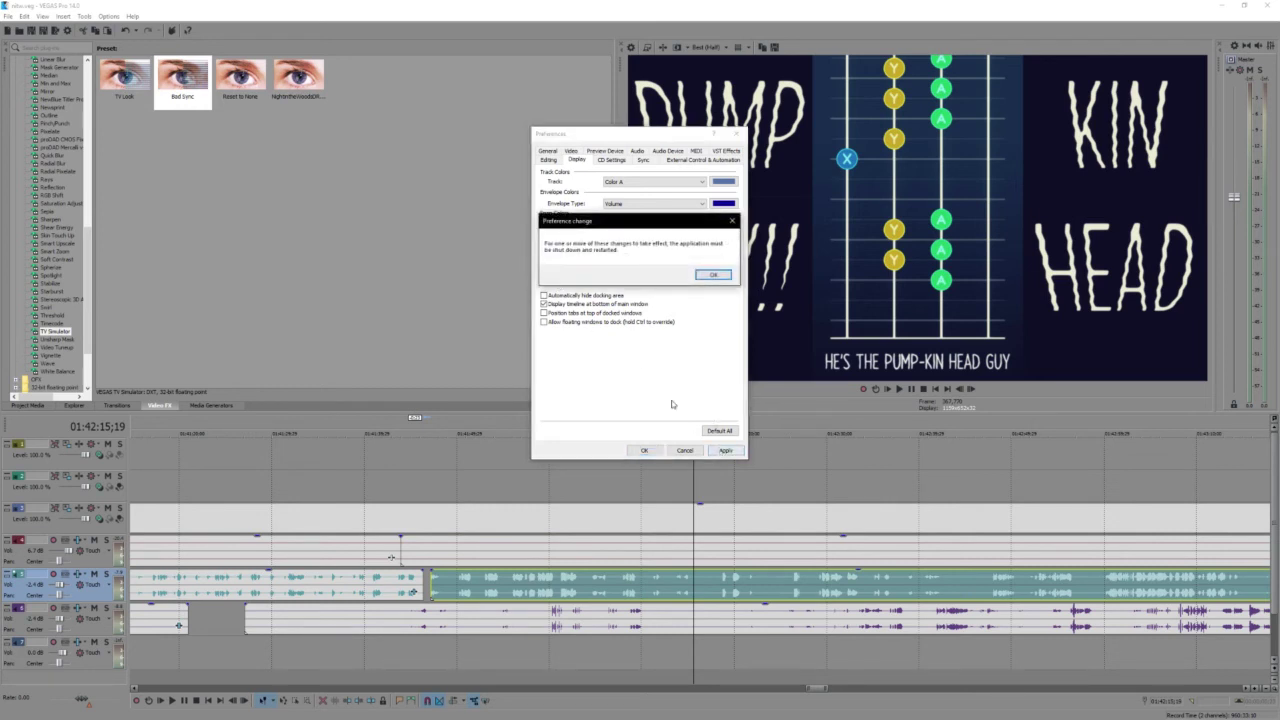
{"action": "left_click", "coordinate": [713, 275]}
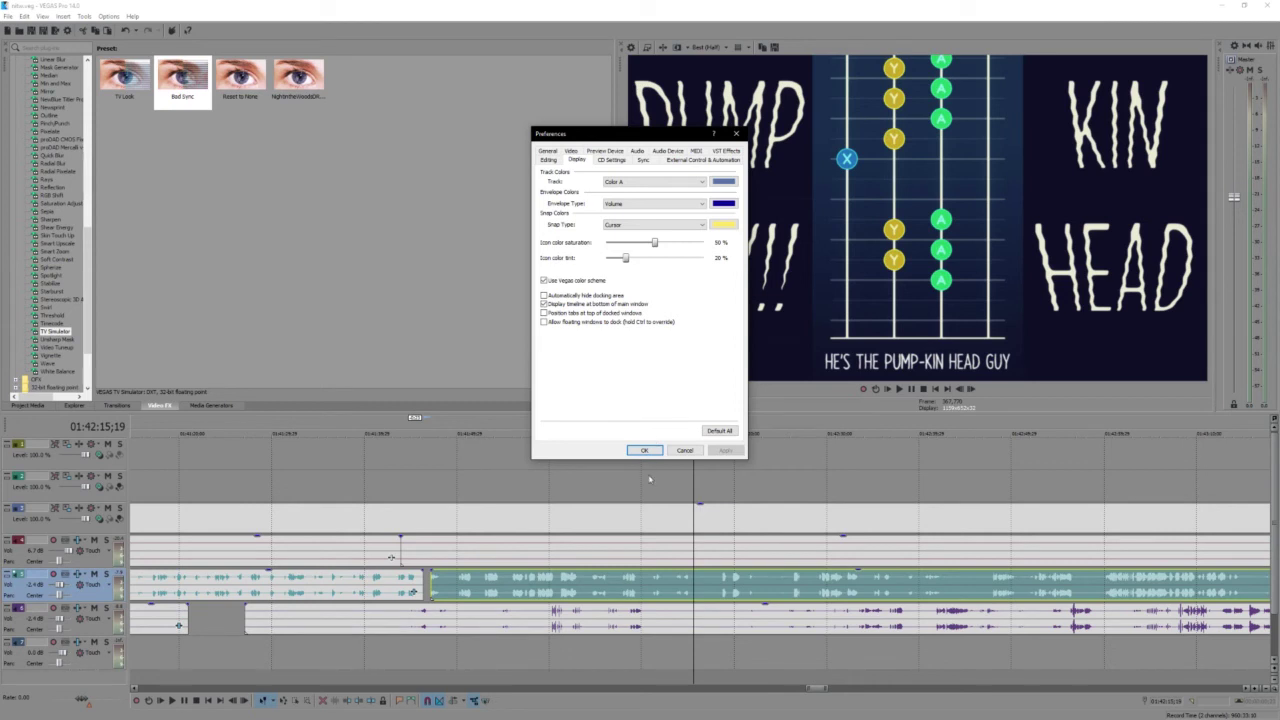
{"action": "left_click", "coordinate": [644, 450]}
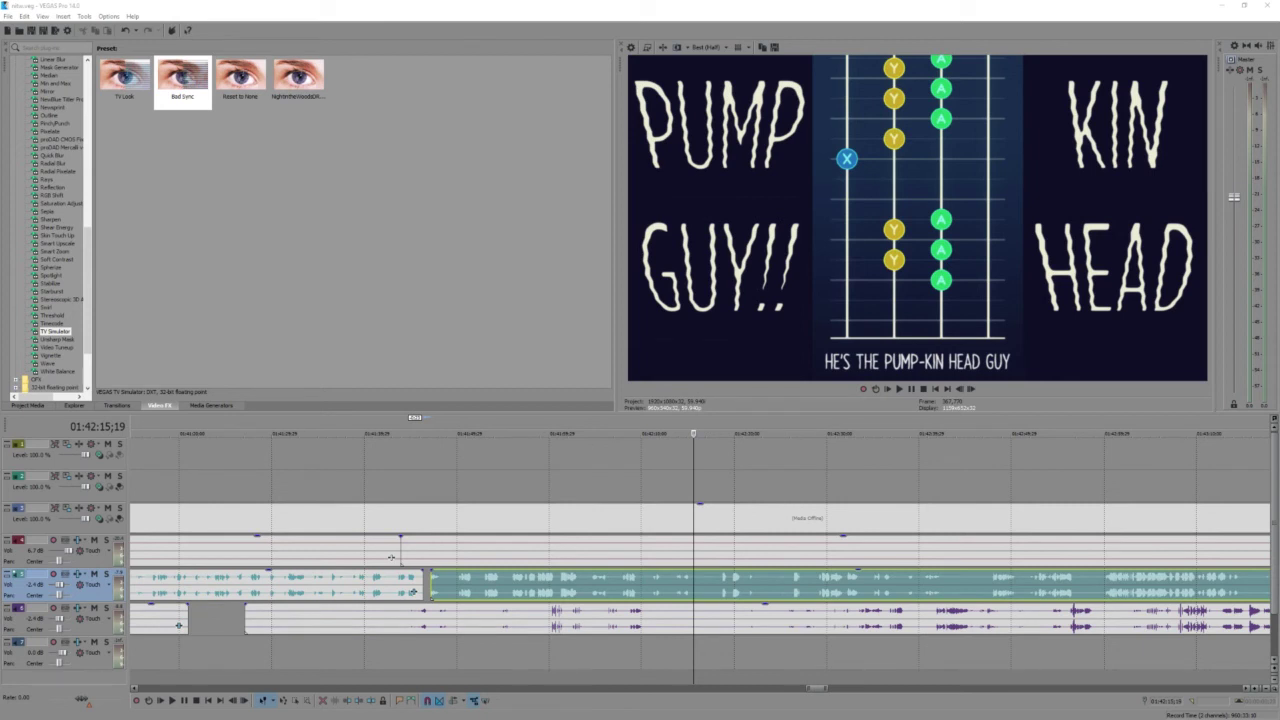
Select the long purple-track piece and play back the Pumpkin Head Guy song from 01:42:15;19 to about 01:42:39
{"action": "left_click", "coordinate": [40, 9]}
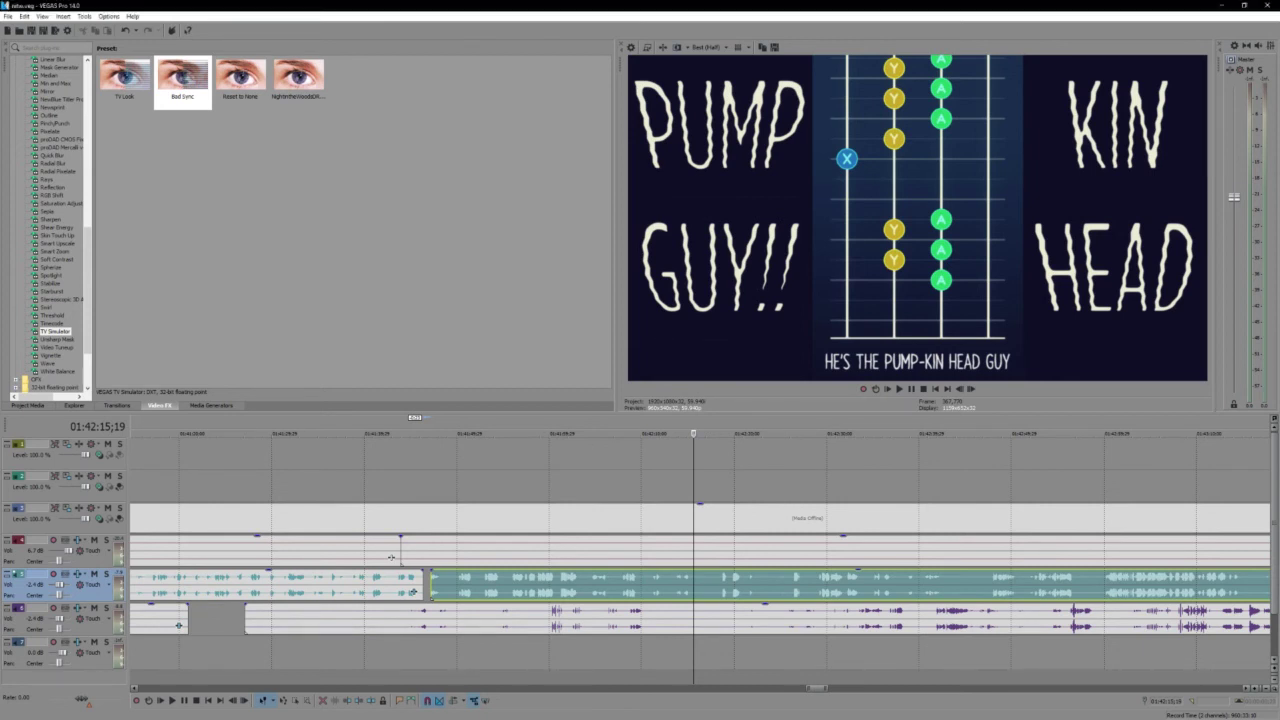
{"action": "left_click", "coordinate": [684, 620]}
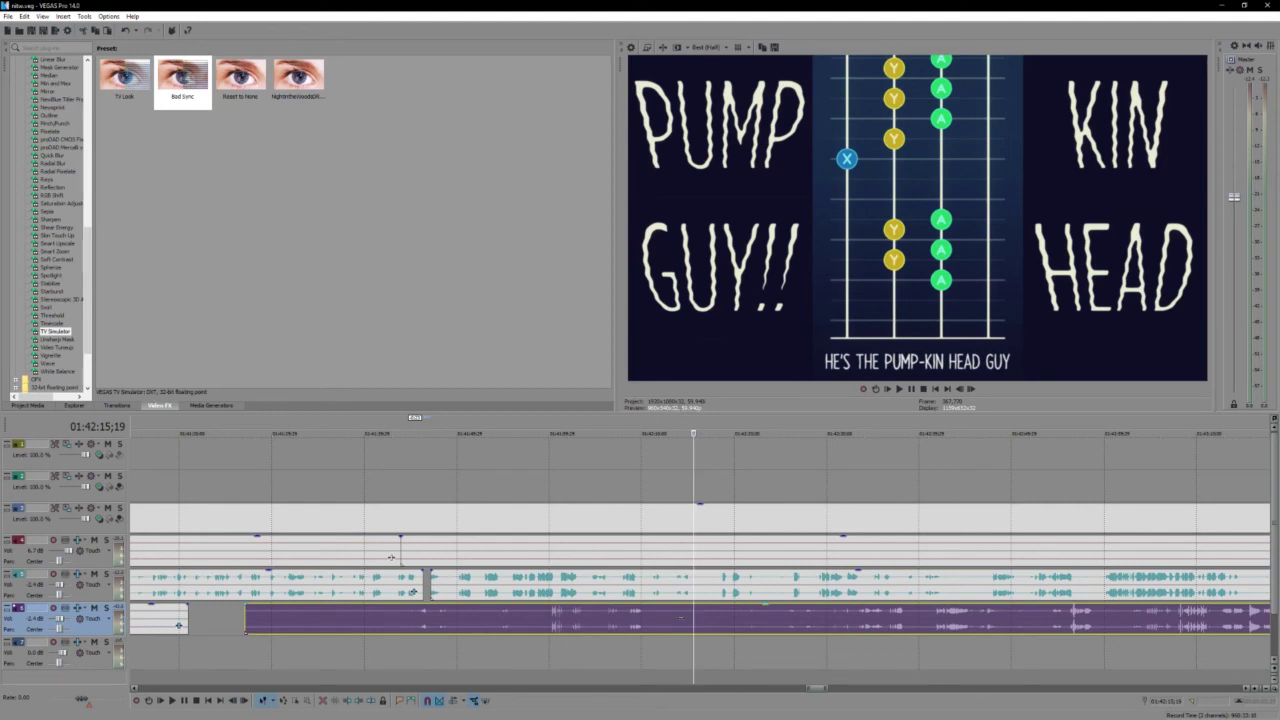
{"action": "key", "text": "space"}
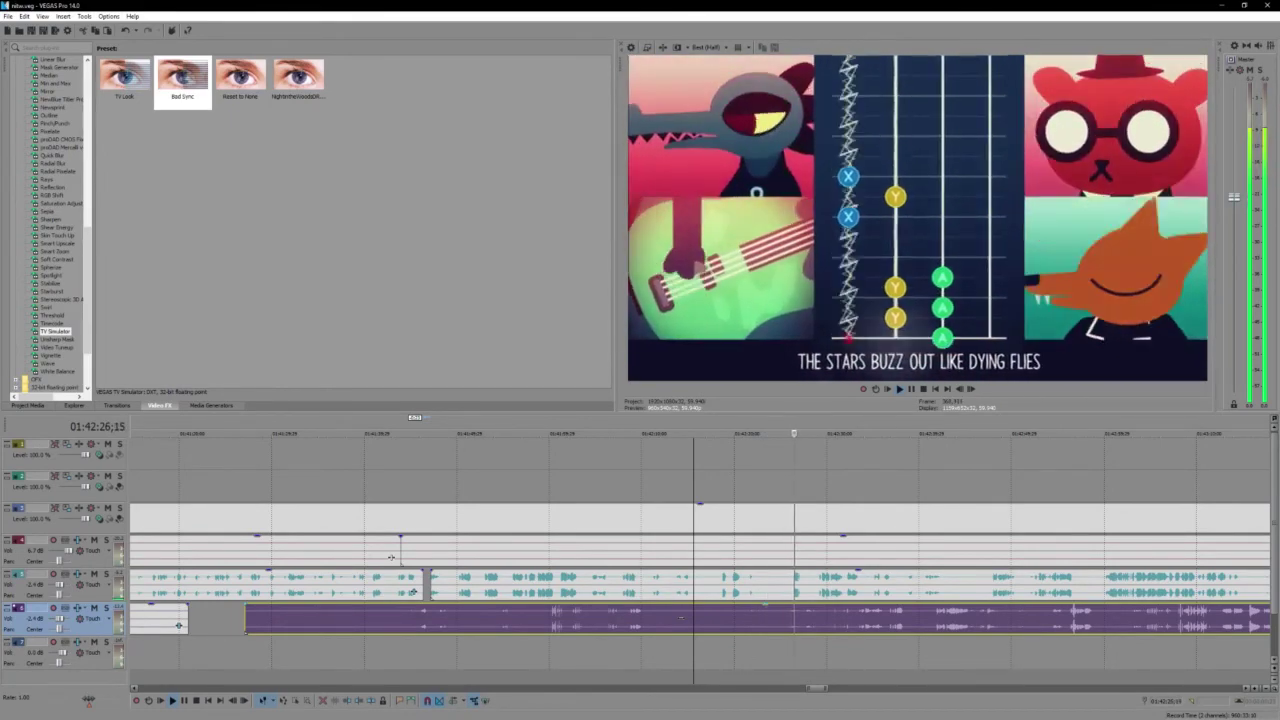
{"action": "scroll", "coordinate": [868, 664], "scroll_direction": "down", "scroll_amount": 3}
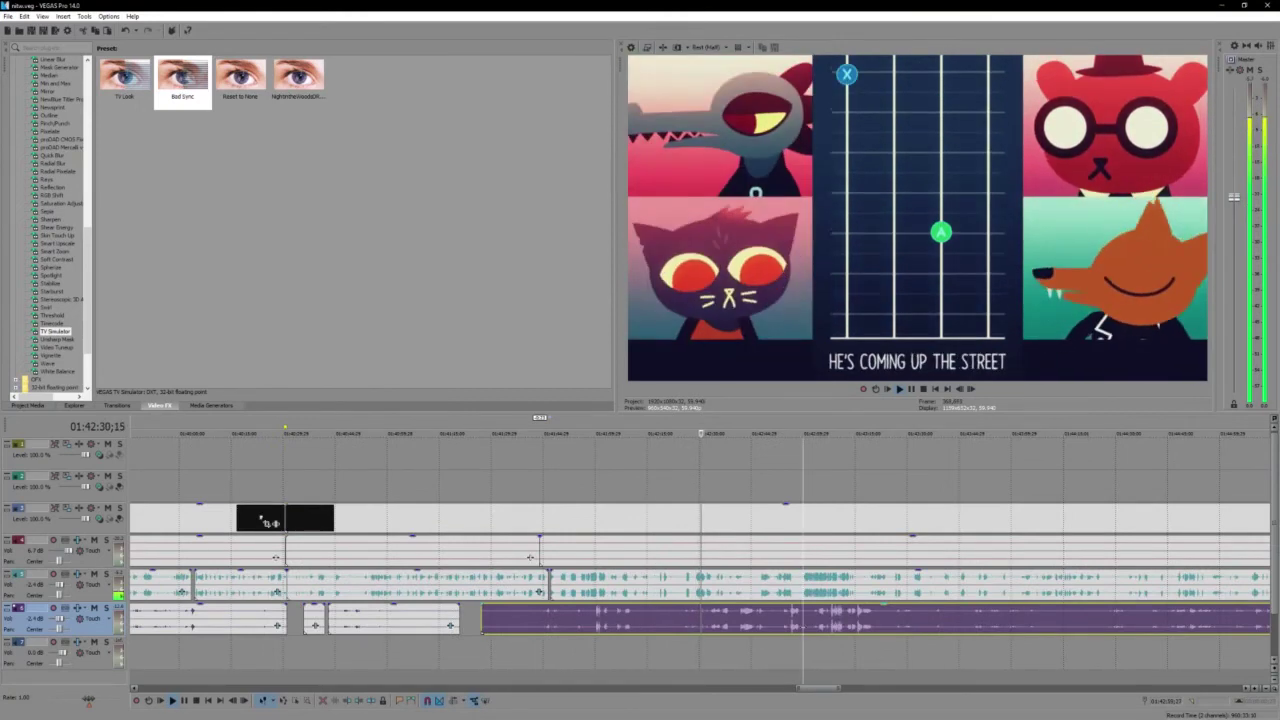
{"action": "scroll", "coordinate": [804, 630], "scroll_direction": "up", "scroll_amount": 3}
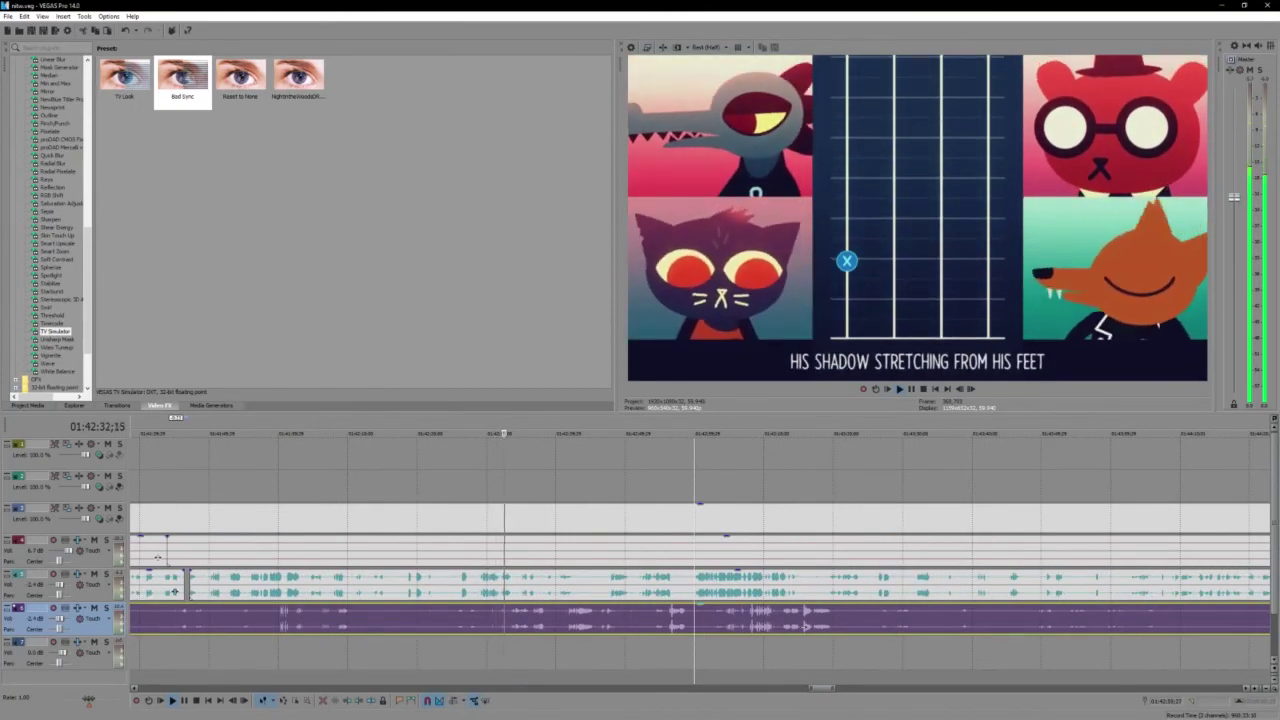
{"action": "scroll", "coordinate": [700, 600], "scroll_direction": "up", "scroll_amount": 3}
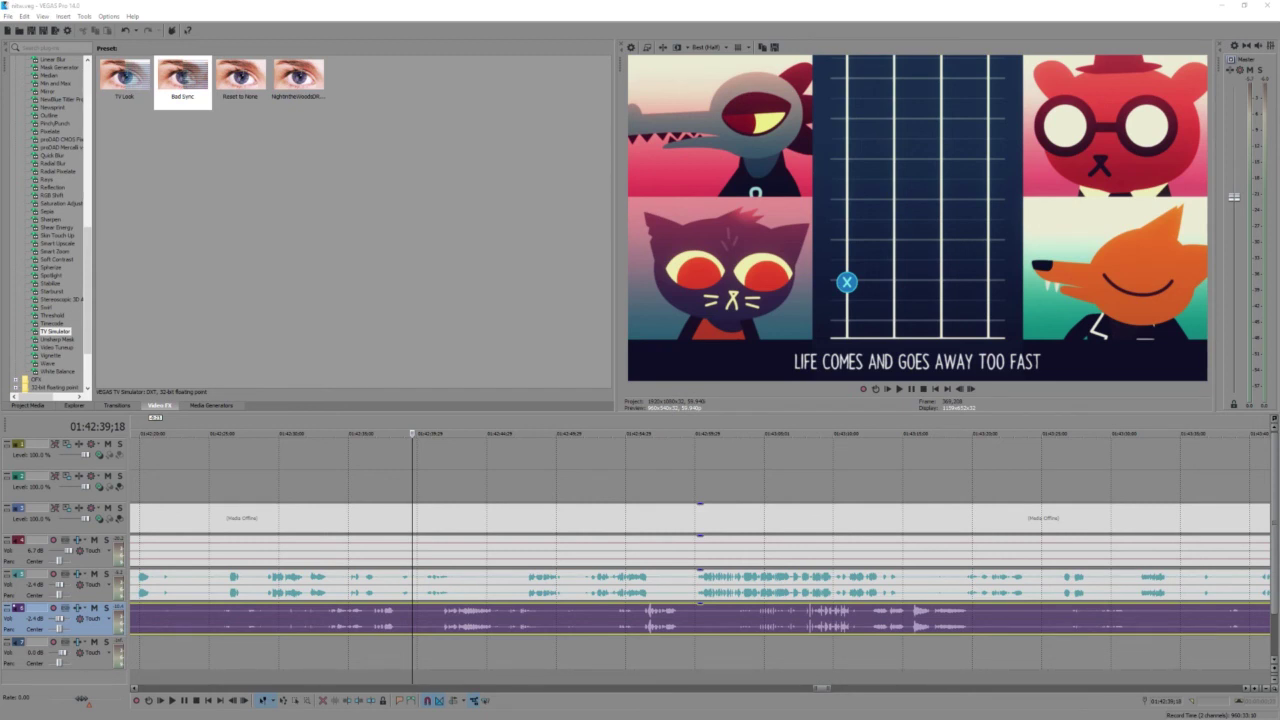
Switch to the browser, look over the Sony Vegas Pro Full Dark Theme video page and enlarge the window
{"action": "key", "text": "alt+Tab"}
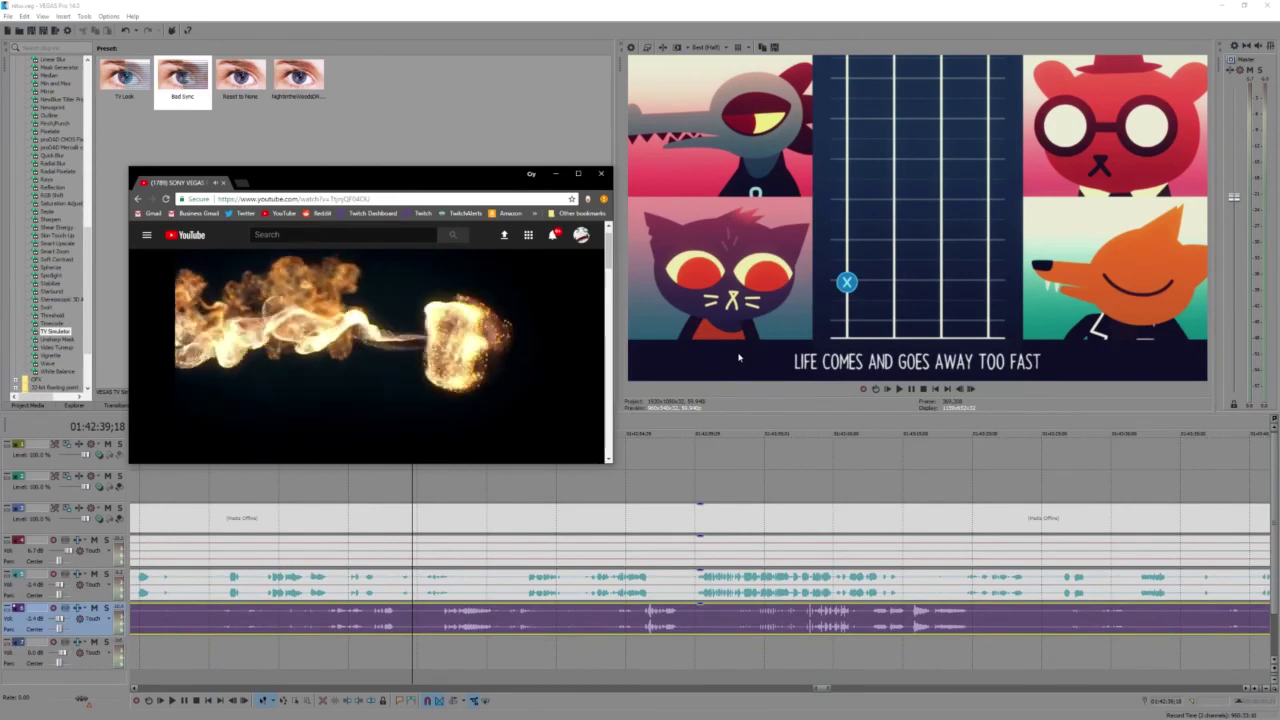
{"action": "scroll", "coordinate": [492, 331], "scroll_direction": "down", "scroll_amount": 1}
{"action": "scroll", "coordinate": [492, 331], "scroll_direction": "down", "scroll_amount": 1}
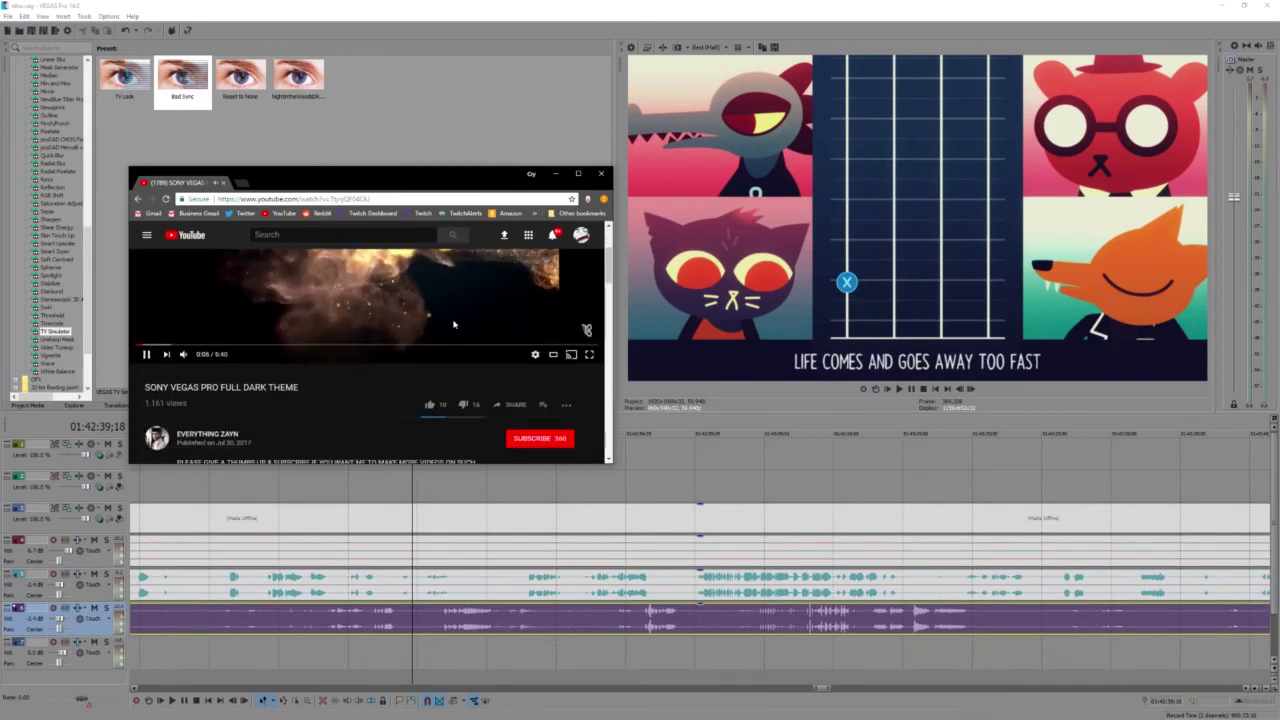
{"action": "scroll", "coordinate": [447, 317], "scroll_direction": "up", "scroll_amount": 2}
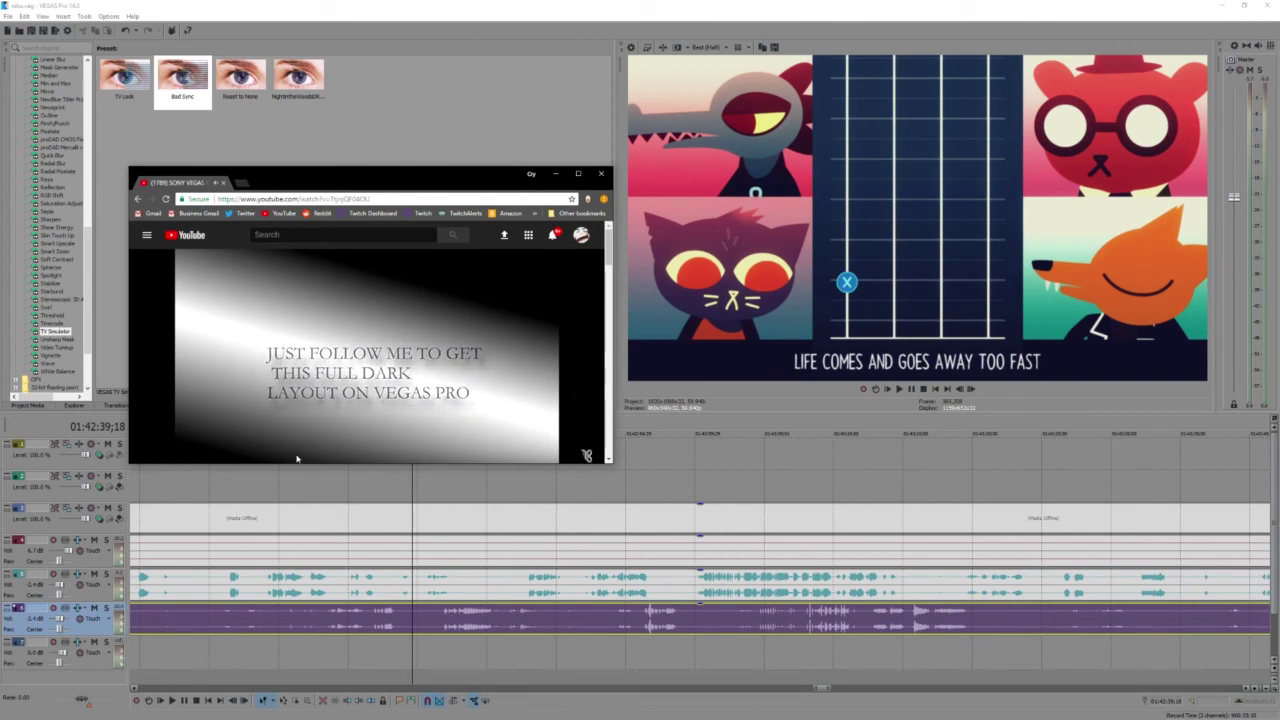
{"action": "left_click_drag", "start_coordinate": [611, 464], "coordinate": [643, 511]}
{"action": "mouse_move", "coordinate": [137, 477]}
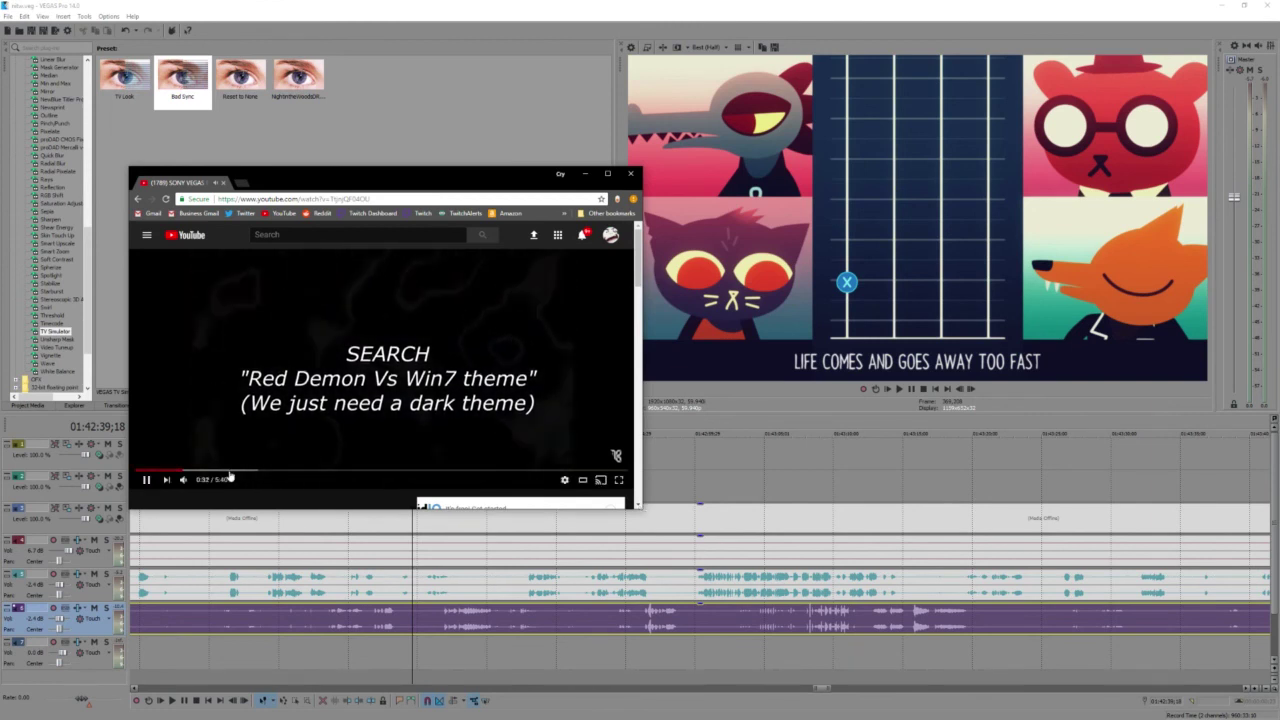
Skip through the dark theme video, viewing its theme download, patcher and Windows personalization sections, and return to VEGAS Pro
{"action": "left_click", "coordinate": [229, 471]}
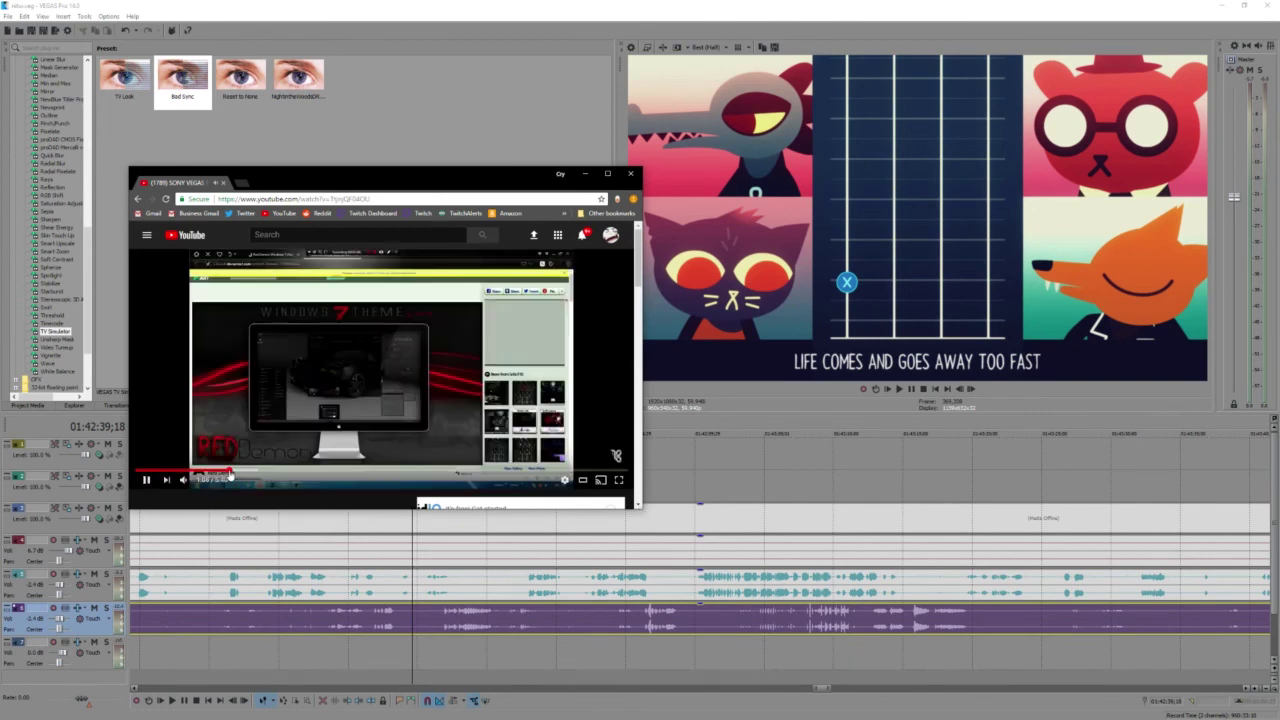
{"action": "left_click", "coordinate": [278, 471]}
{"action": "left_click", "coordinate": [398, 471]}
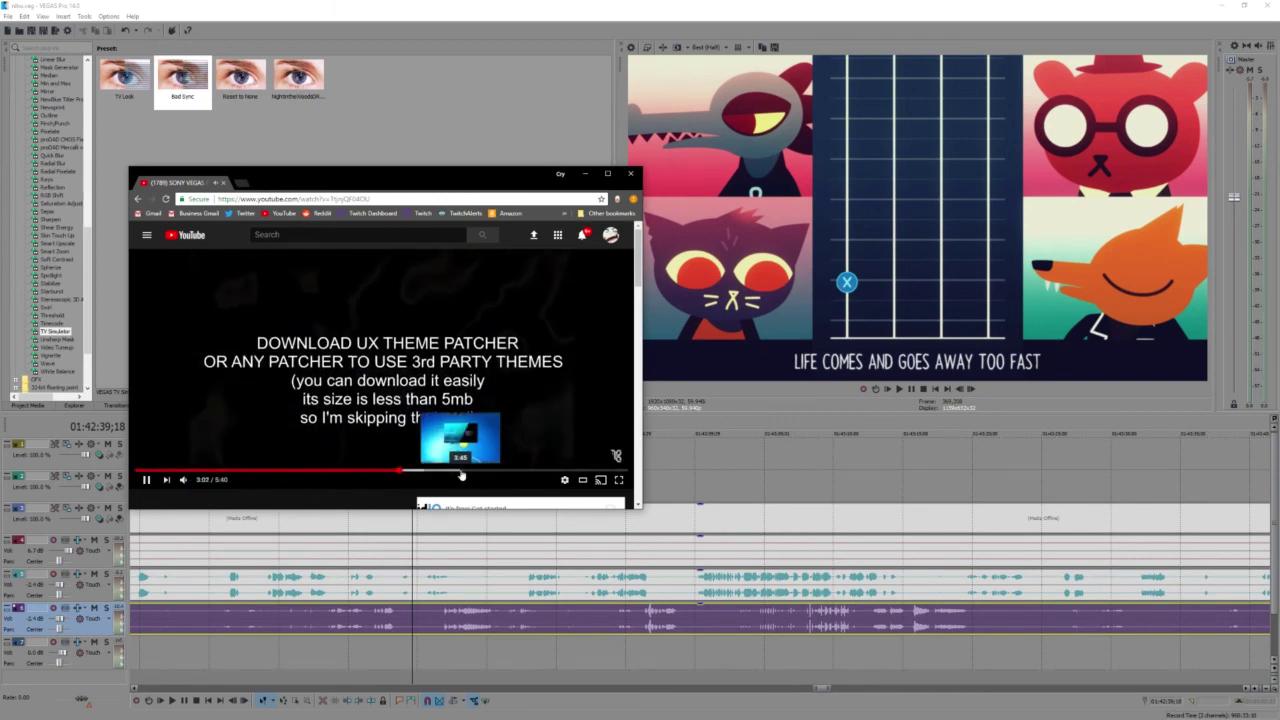
{"action": "left_click", "coordinate": [516, 474]}
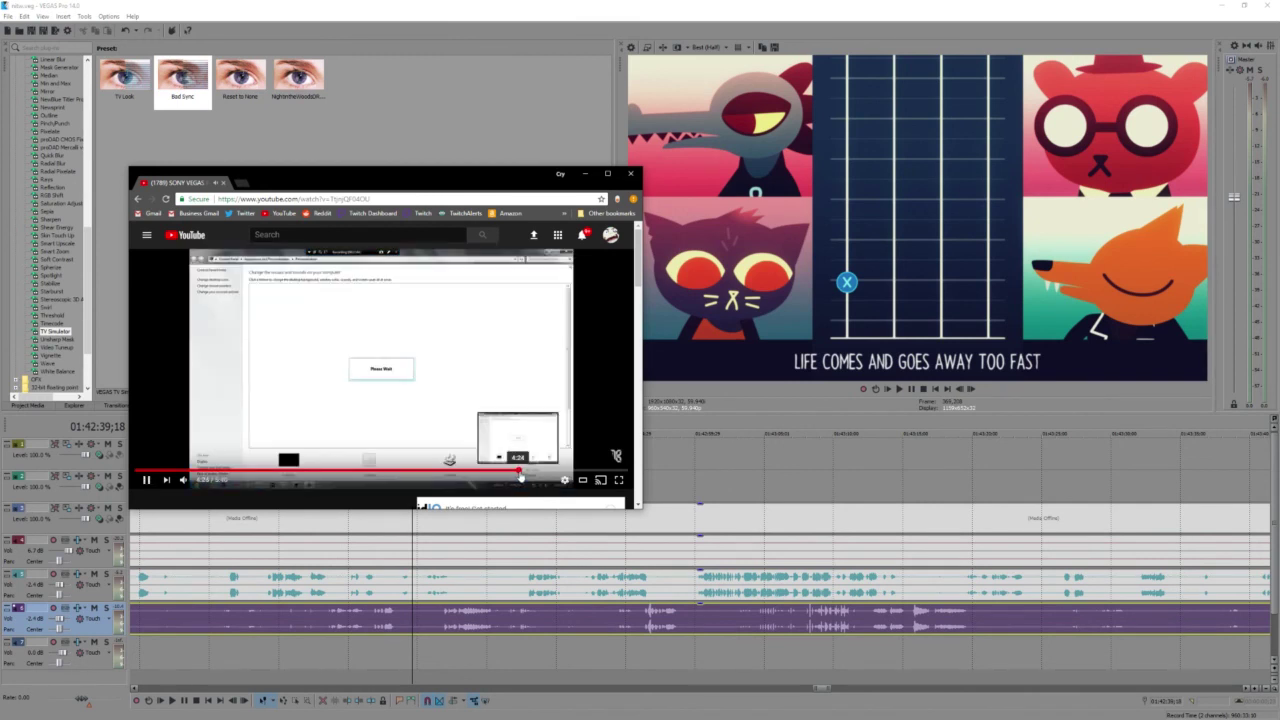
{"action": "left_click", "coordinate": [550, 474]}
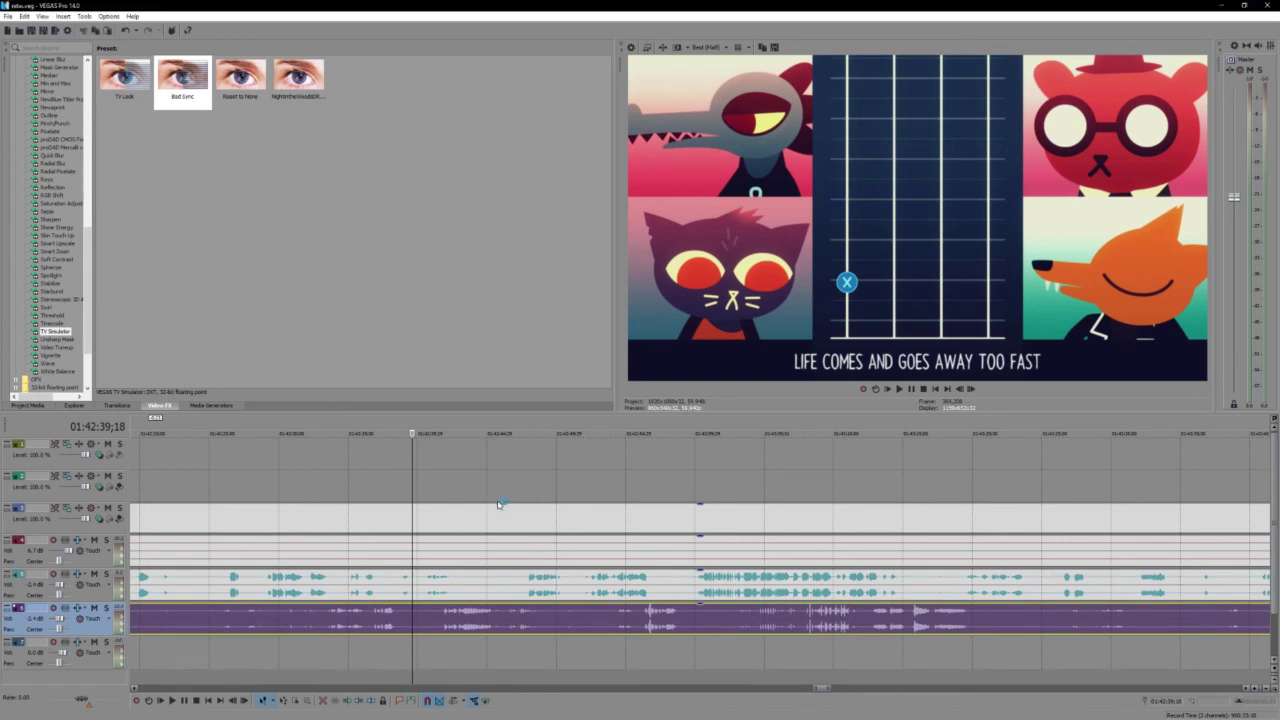
Play back the Pumpkin Head Guy song from about 01:42:38;21 through the "Burn this city" part to about 01:42:58
{"action": "left_click", "coordinate": [406, 627]}
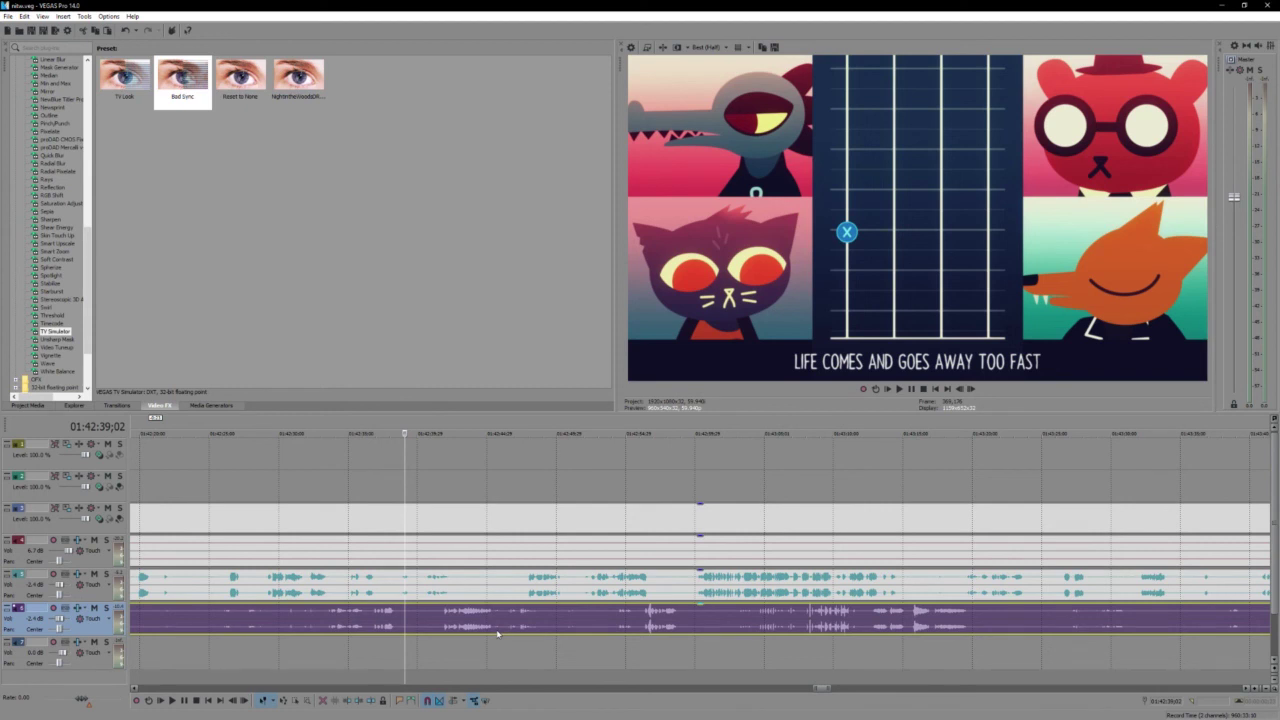
{"action": "scroll", "coordinate": [497, 632], "scroll_direction": "up", "scroll_amount": 3}
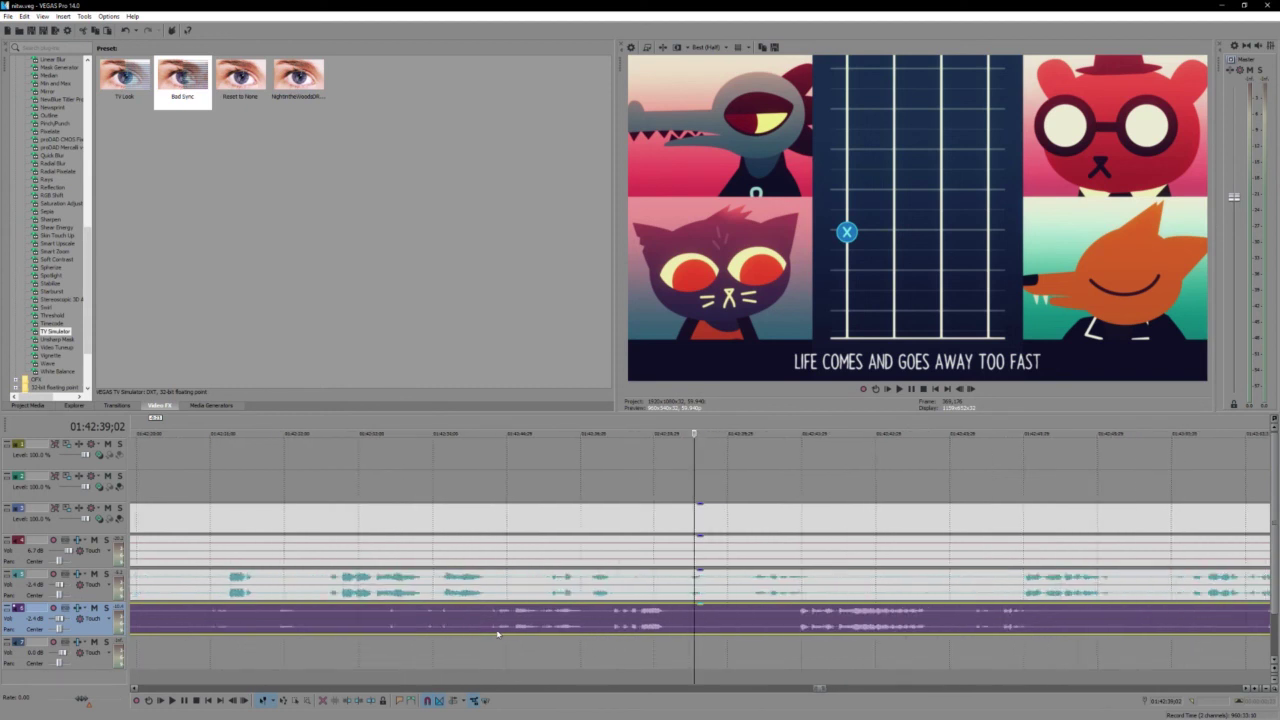
{"action": "left_click", "coordinate": [676, 628]}
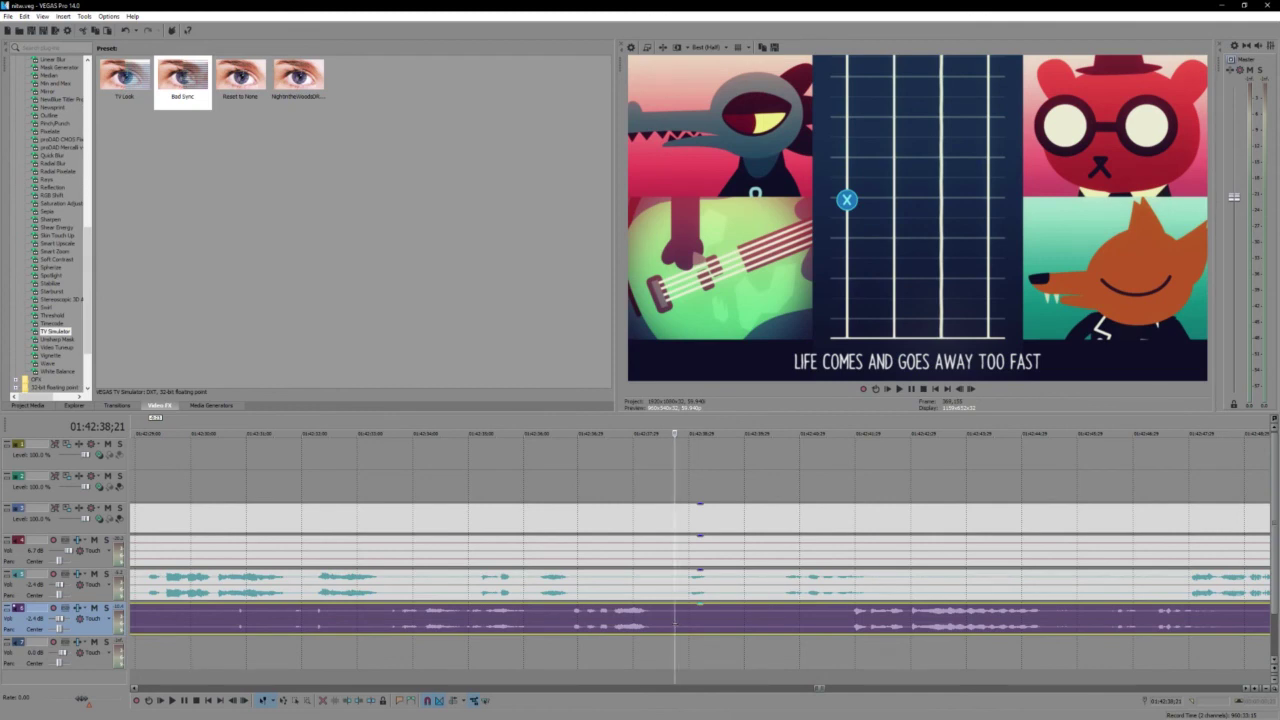
{"action": "scroll", "coordinate": [676, 626], "scroll_direction": "up", "scroll_amount": 2}
{"action": "key", "text": "space"}
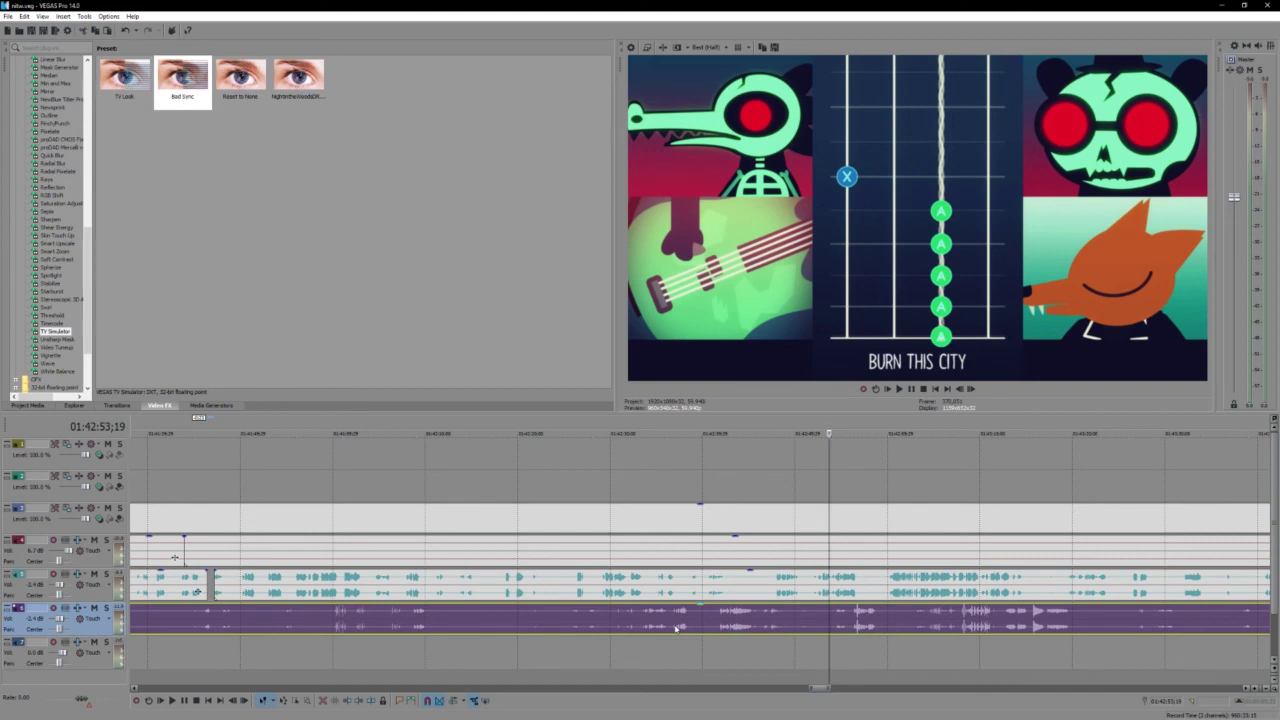
{"action": "key", "text": "space"}
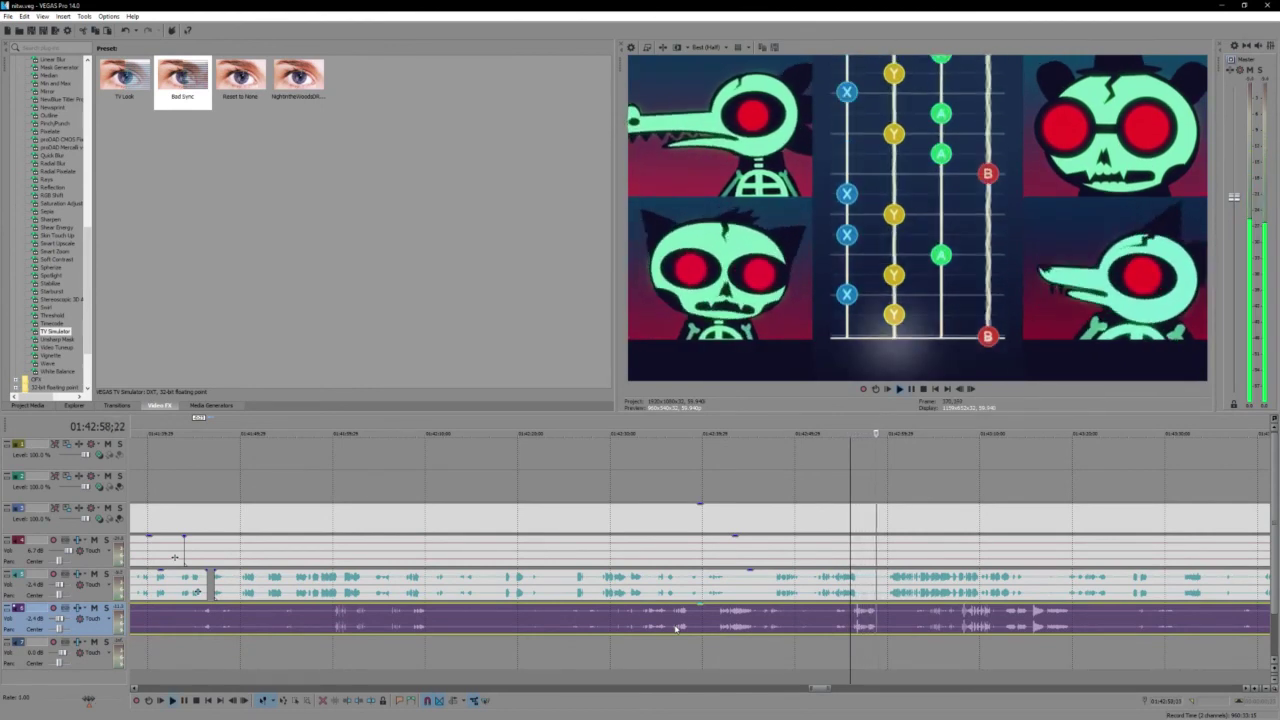
Split the teal-track audio where the purple-track burst begins near 01:42:56 and trim the following piece's start to about 01:42:59
{"action": "left_click", "coordinate": [855, 585]}
{"action": "key", "text": "s"}
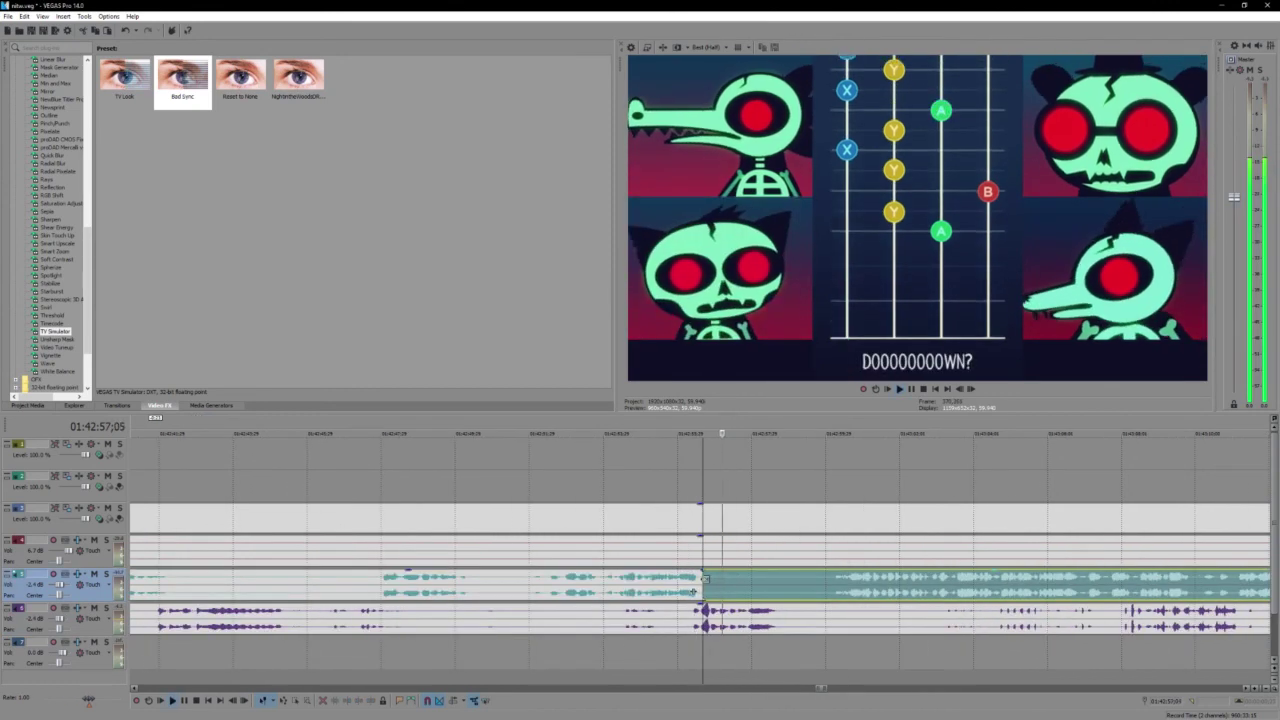
{"action": "left_click_drag", "start_coordinate": [705, 585], "coordinate": [829, 585]}
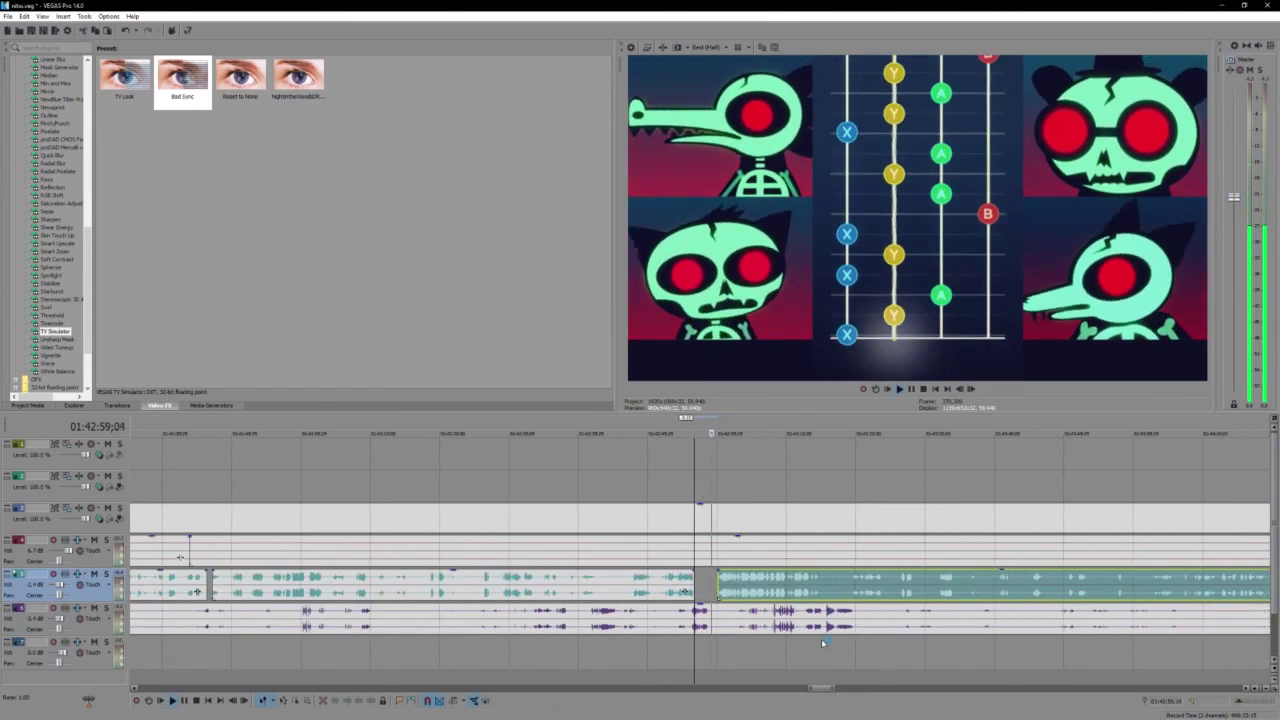
Select the purple-track piece and continue playback past the teal-track gap to the end of the song at about 01:43:21
{"action": "left_click", "coordinate": [821, 628]}
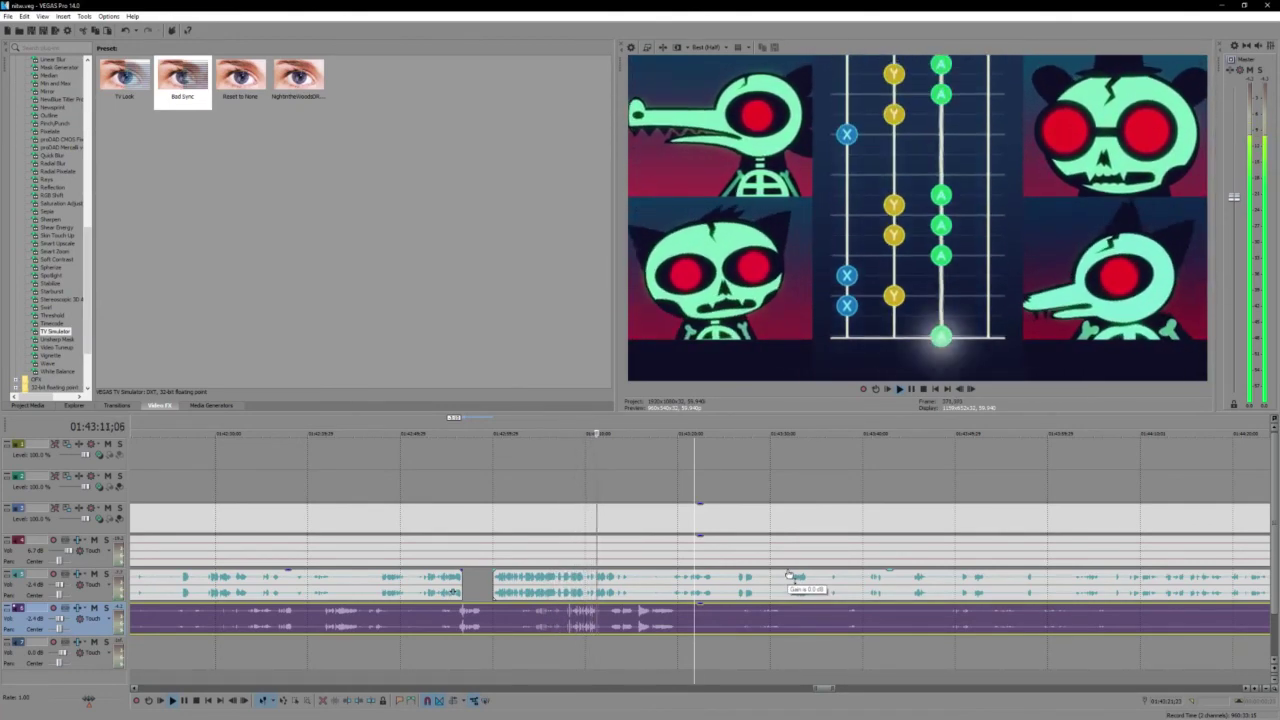
{"action": "left_click", "coordinate": [778, 627]}
{"action": "scroll", "coordinate": [779, 626], "scroll_direction": "right", "scroll_amount": 2}
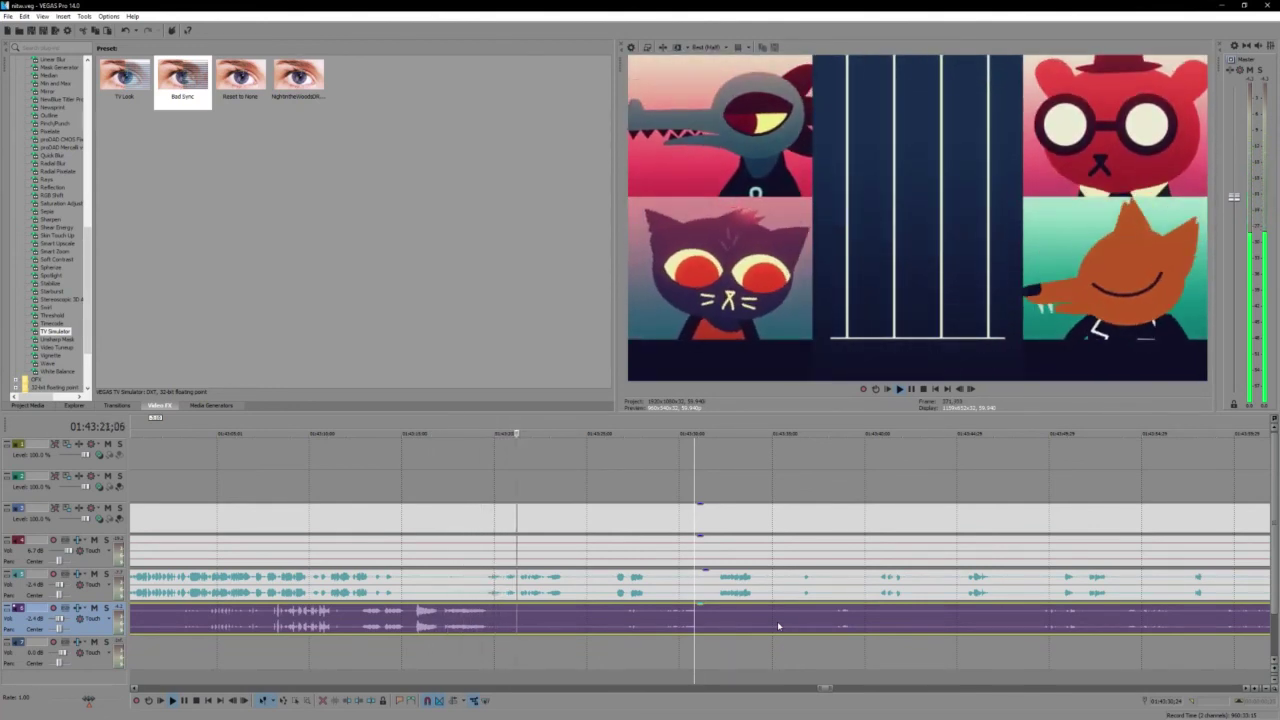
Replay the song's ending from 01:43:19;03 to about 01:43:21 and check the purple-track audio that follows
{"action": "left_click", "coordinate": [524, 510]}
{"action": "left_click", "coordinate": [478, 588]}
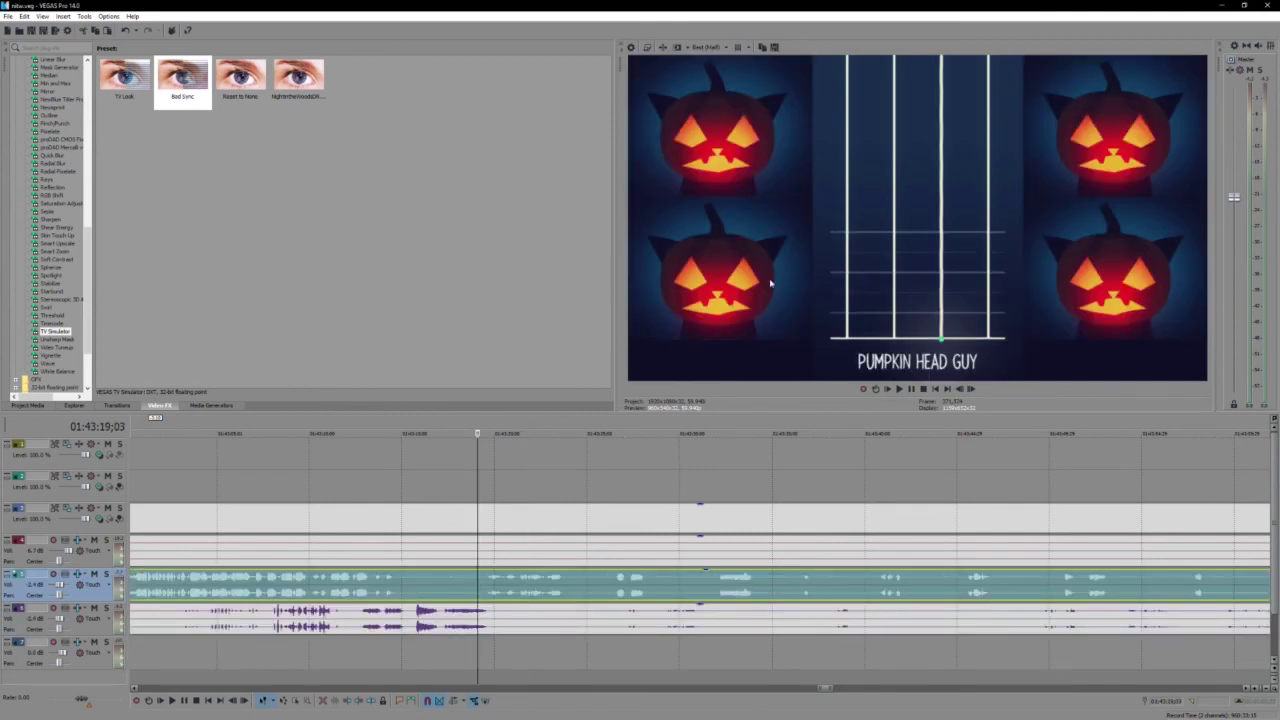
{"action": "key", "text": "space"}
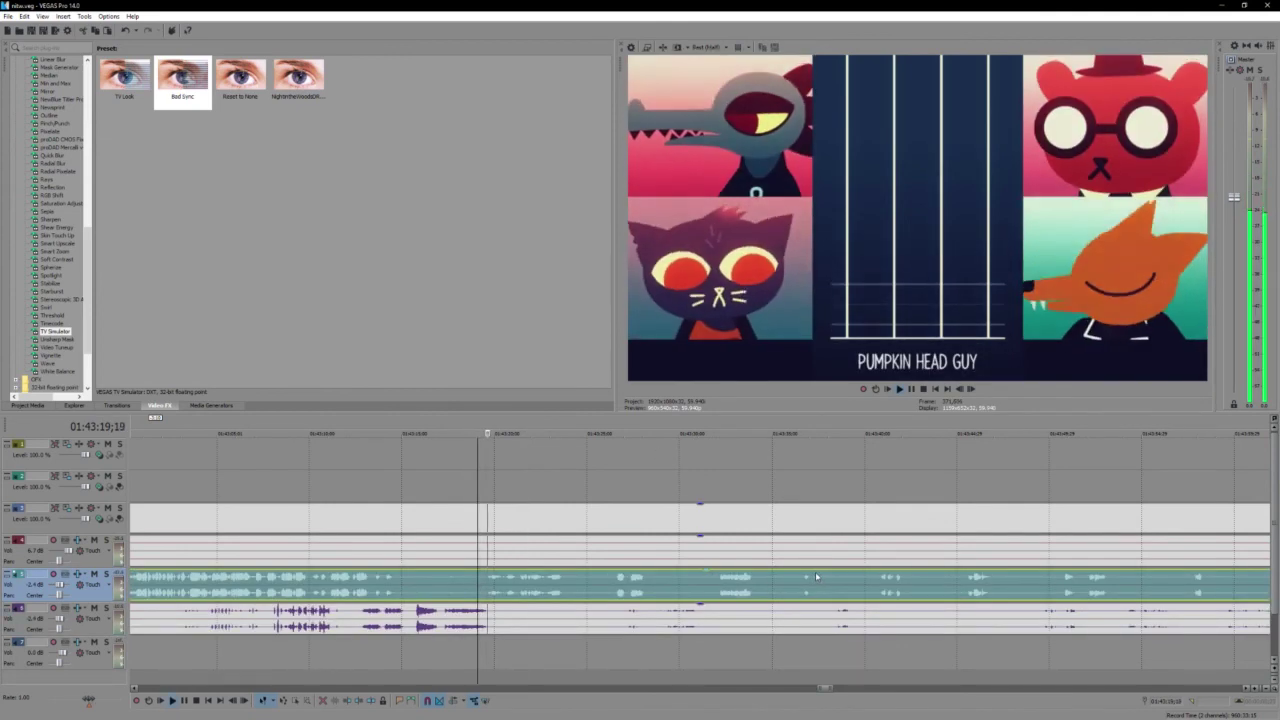
{"action": "left_click", "coordinate": [767, 622]}
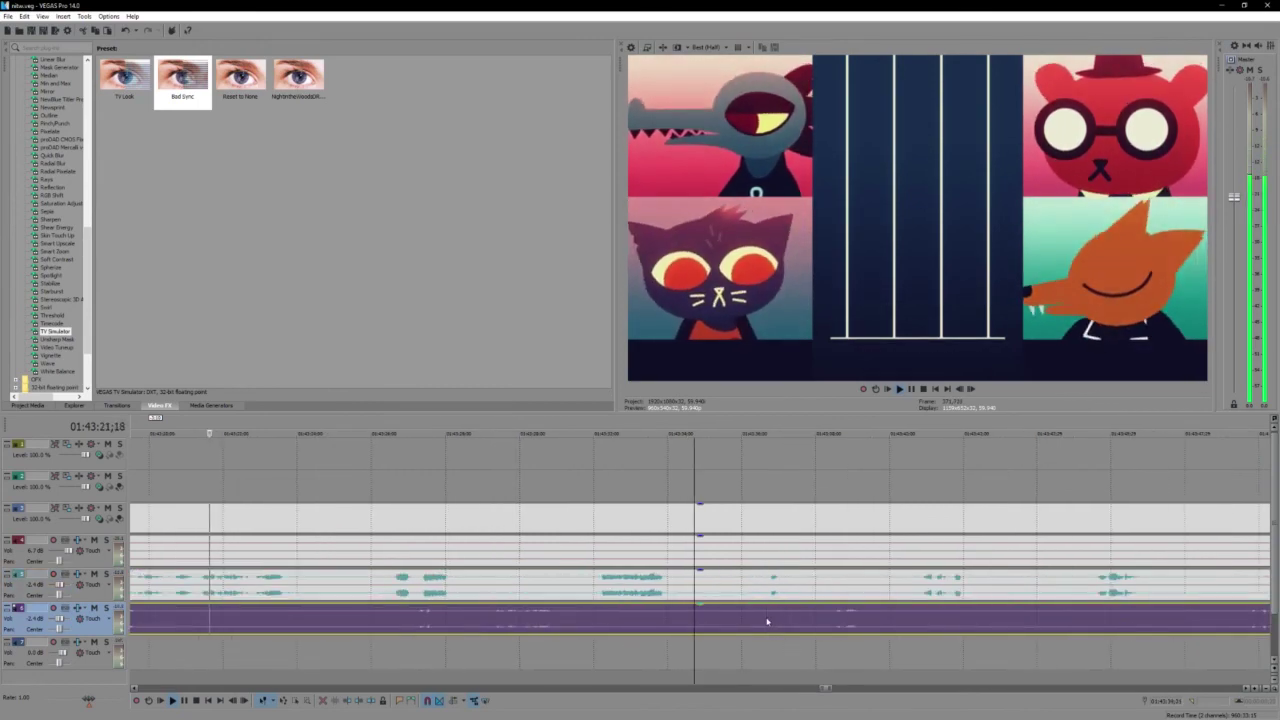